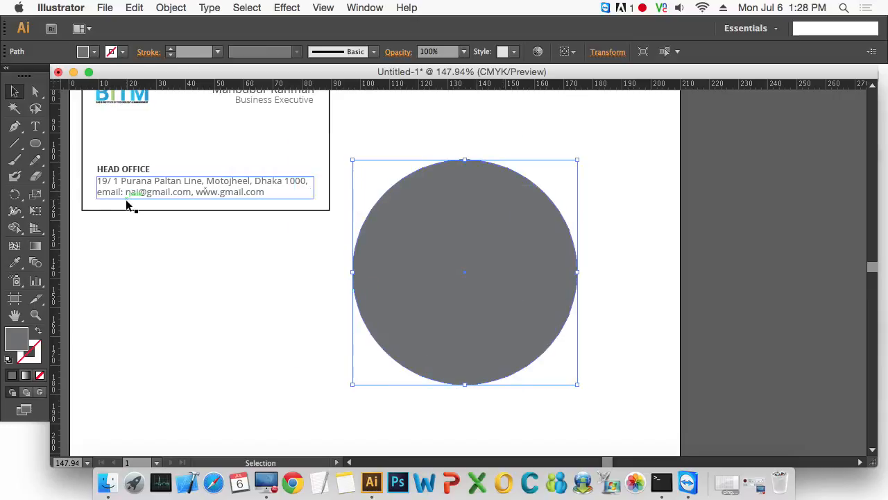
Step: Place path type reading BITM on the outline of the grey circle, starting at its top point
left_click(38, 130)
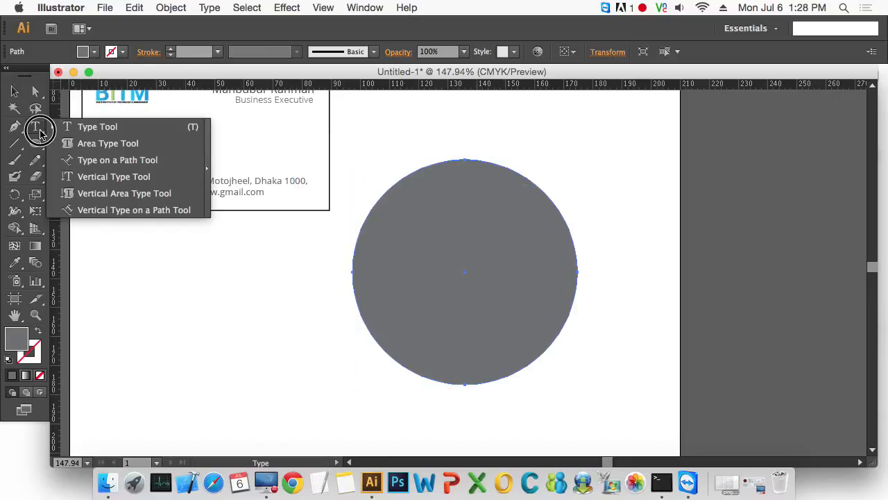
left_click(123, 165)
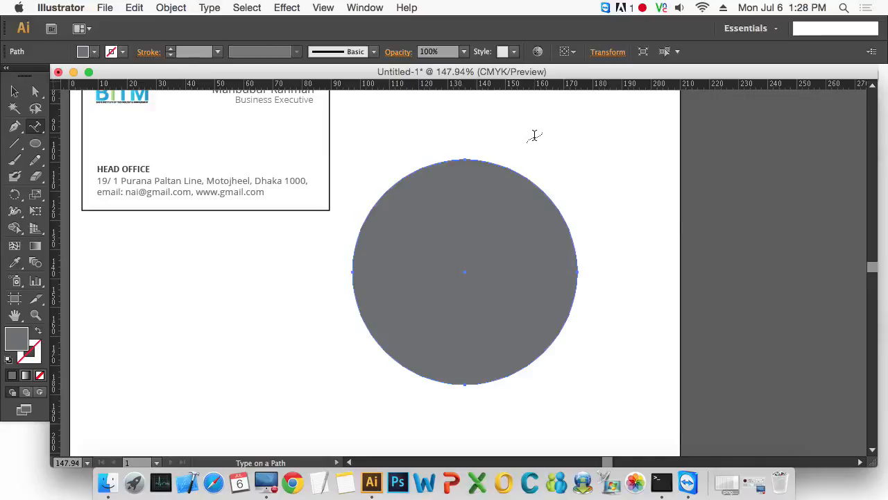
left_click(466, 158)
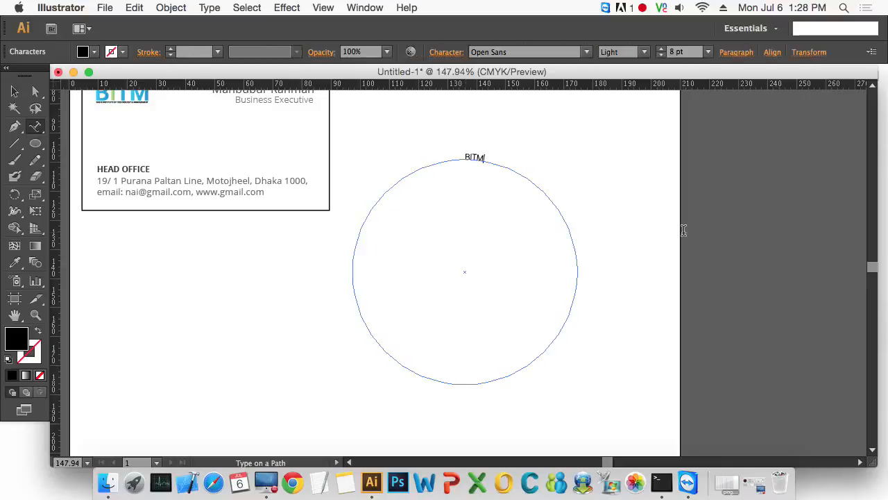
Step: Enlarge the whole BITM path text to 90 pt
key("super+a")
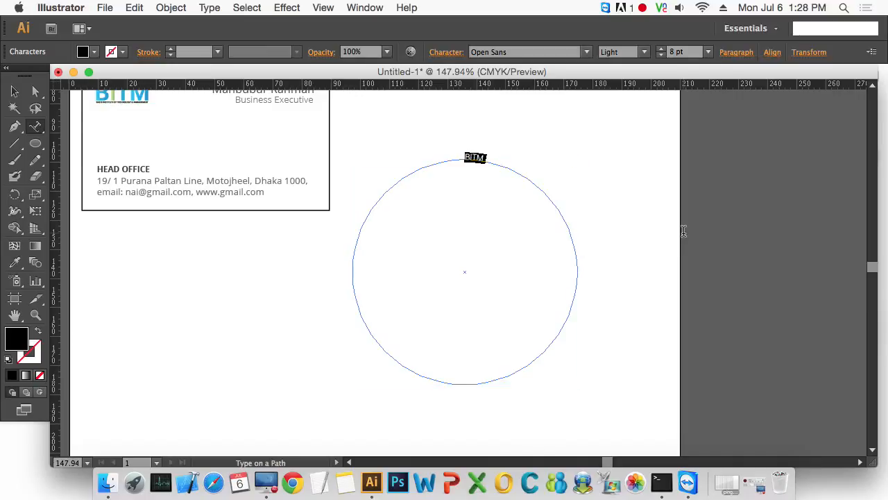
key("super+shift+period")
key("super+shift+period")
key("super+shift+period")
key("super+shift+period")
key("super+shift+period")
key("super+shift+period")
key("super+shift+period")
key("super+shift+period")
key("super+shift+period")
key("super+shift+period")
key("super+shift+period")
key("super+shift+period")
key("super+shift+period")
key("super+shift+period")
key("super+shift+period")
key("super+shift+period")
key("super+shift+period")
key("super+shift+period")
key("super+shift+period")
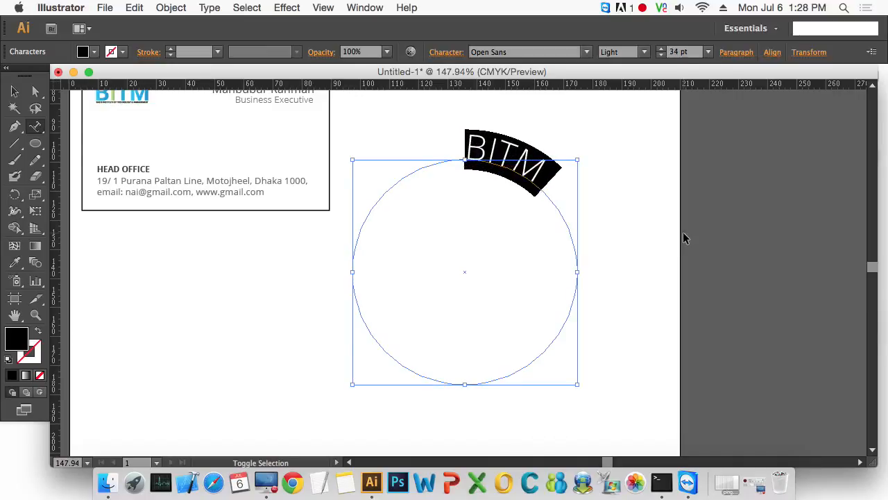
key("super+shift+period")
key("super+shift+period")
key("super+shift+period")
key("super+shift+period")
key("super+shift+period")
key("super+shift+period")
key("super+shift+period")
key("super+shift+period")
key("super+shift+period")
key("super+shift+period")
key("super+shift+period")
key("super+shift+period")
key("super+shift+period")
key("super+shift+period")
key("super+shift+period")
key("super+shift+period")
key("super+shift+period")
key("super+shift+period")
key("super+shift+period")
key("super+shift+period")
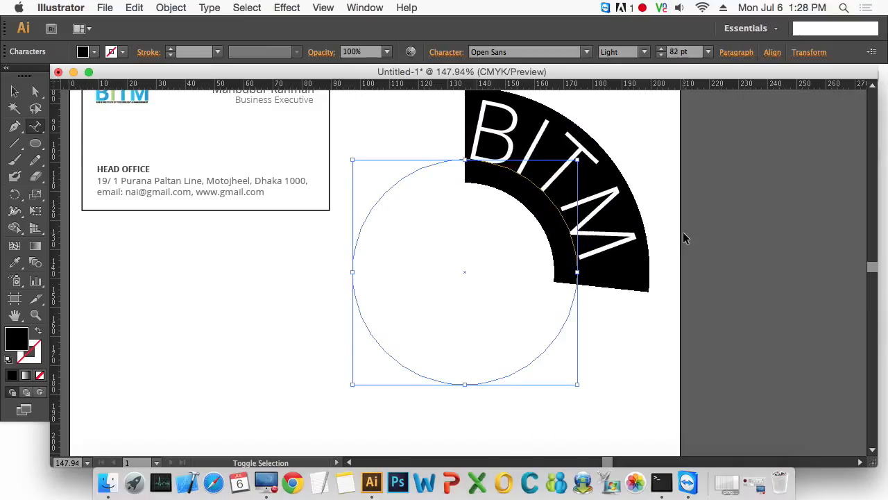
Step: Move the circular BITM text slightly left, away from the page's right edge
left_click(14, 90)
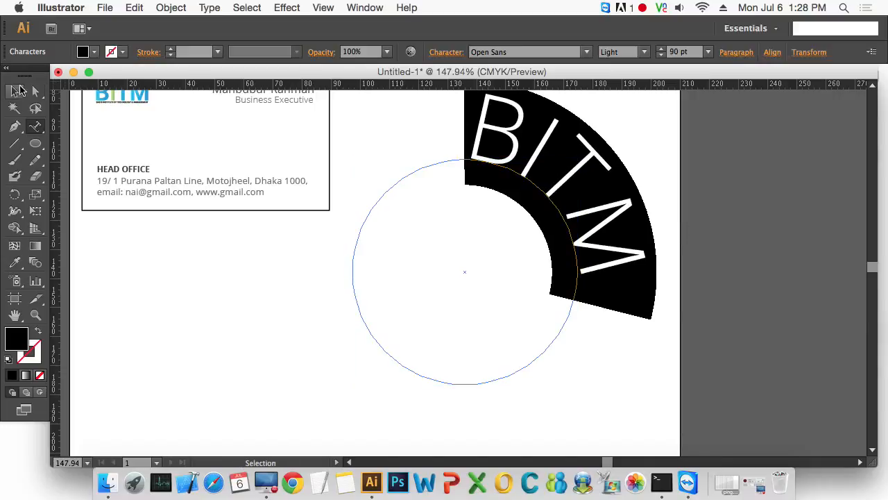
left_click(653, 323)
key("super+minus")
key("super+minus")
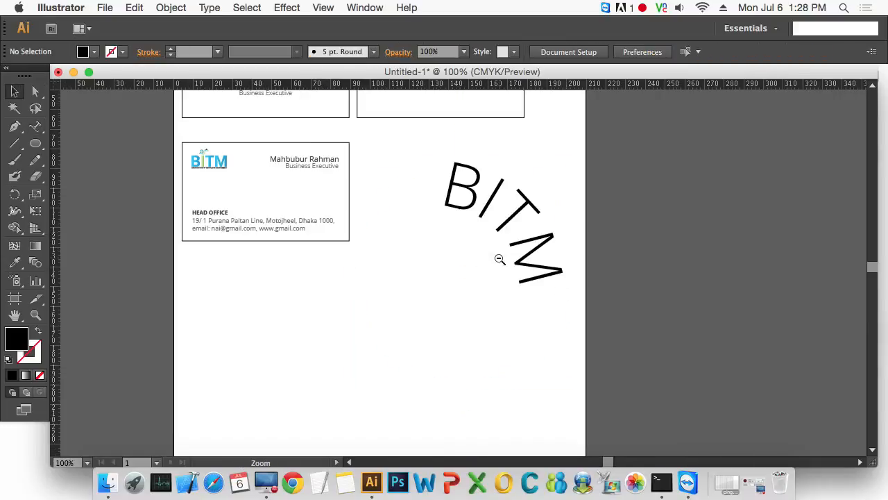
left_click_drag(498, 276, 492, 282)
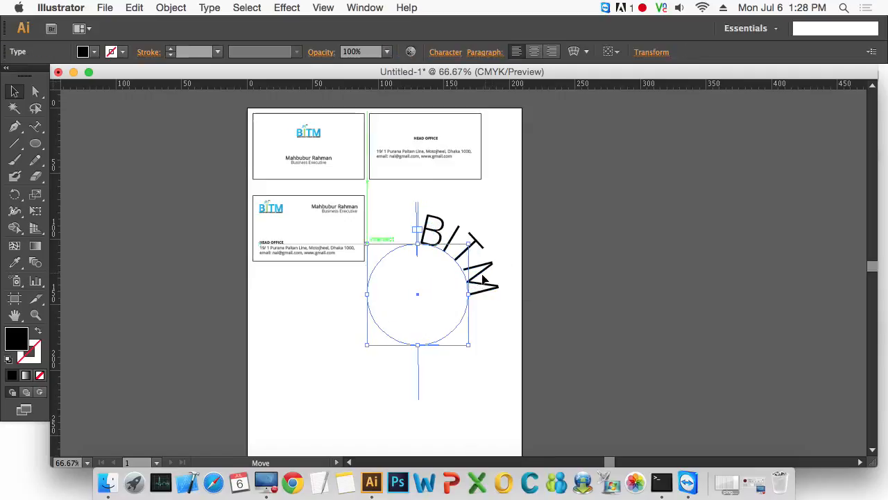
Step: Try to shift the start of the BITM text counter-clockwise along its circle
left_click(497, 356)
left_click(485, 299)
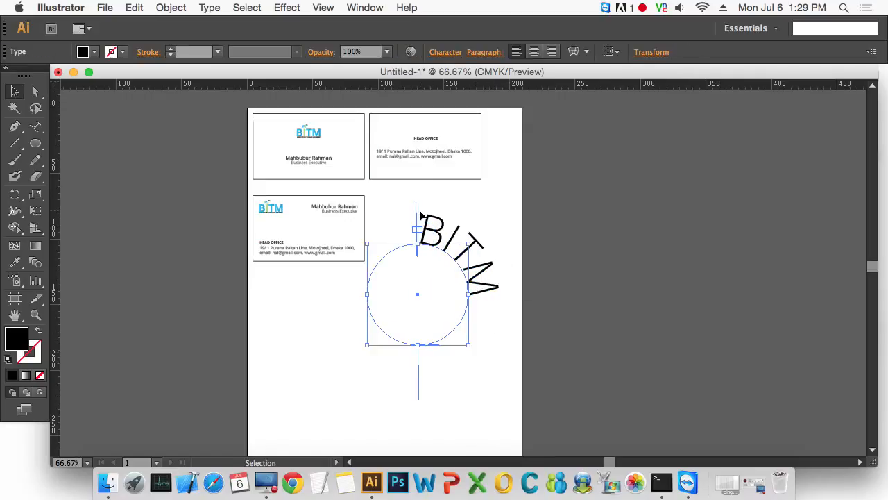
mouse_move(419, 215)
left_mouse_down()
mouse_move(405, 202)
mouse_move(380, 223)
mouse_move(388, 244)
left_mouse_up()
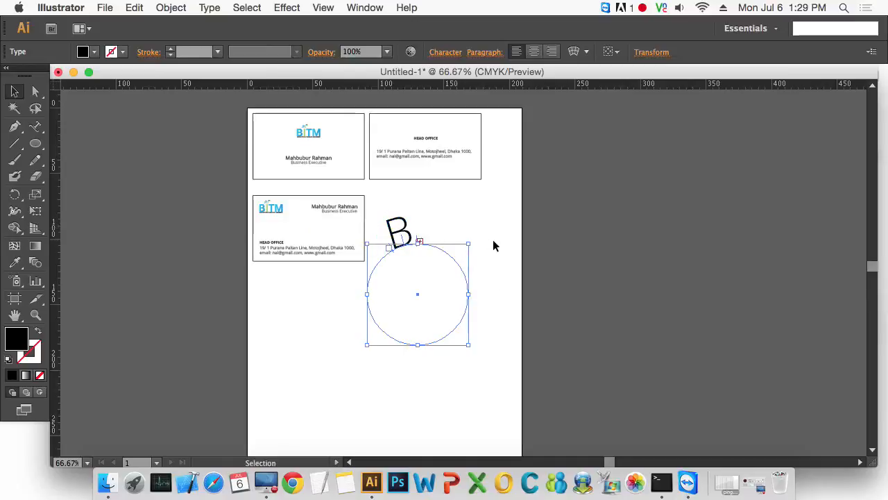
key("cmd+z")
Step: Slide the BITM text along its circle until it is centred over the top, and move it clear of the neighbouring business card
left_click(482, 438)
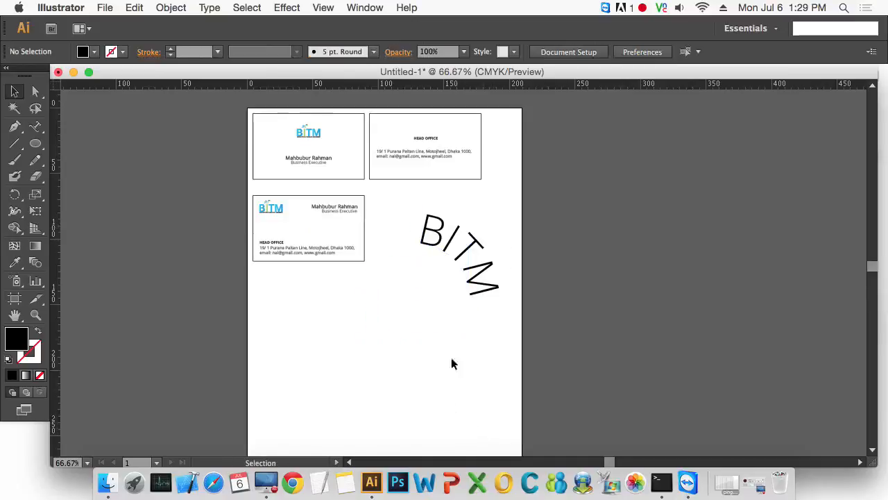
left_click(451, 334)
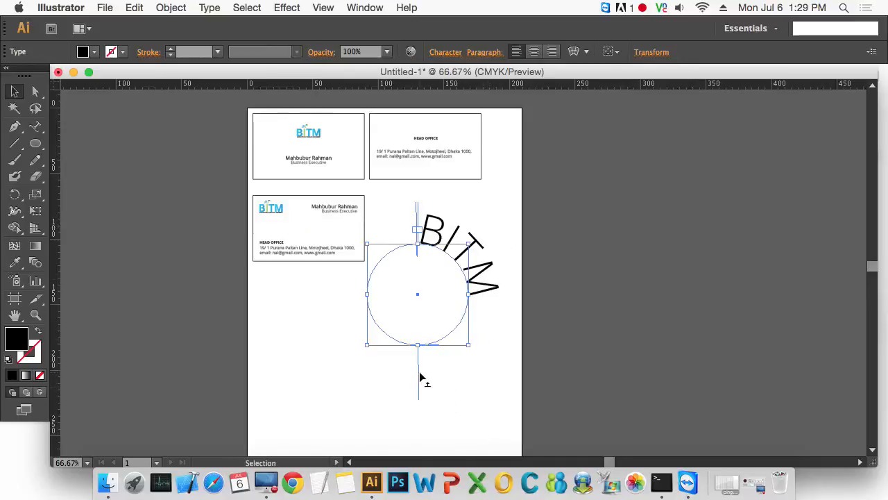
left_click_drag(420, 377, 526, 369)
left_click(451, 420)
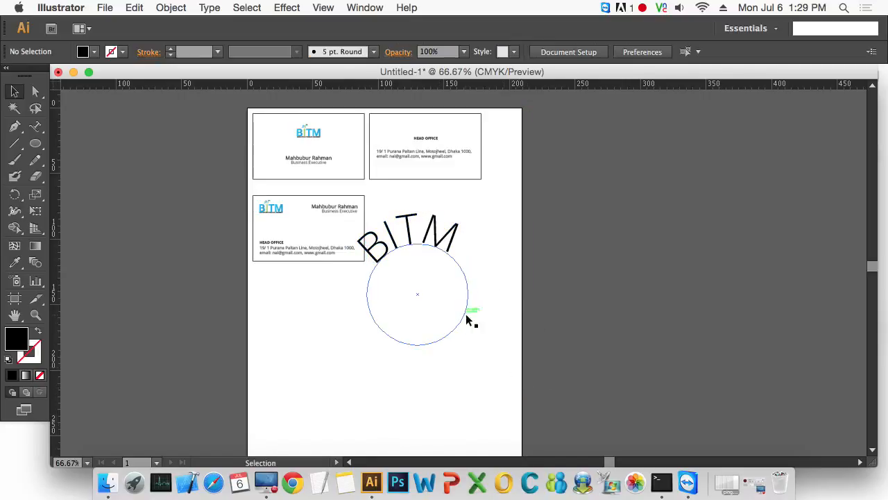
left_click_drag(402, 229, 440, 297)
left_click(355, 360)
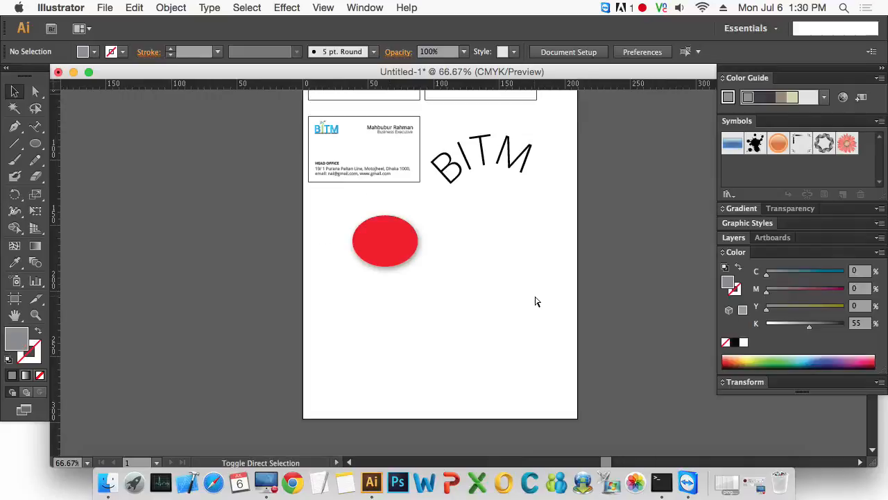
Step: Undo the blur and grey shading on the shadow ellipse behind the red ellipse, back to its solid black fill
key("super+space")
left_click_drag(300, 201, 447, 254)
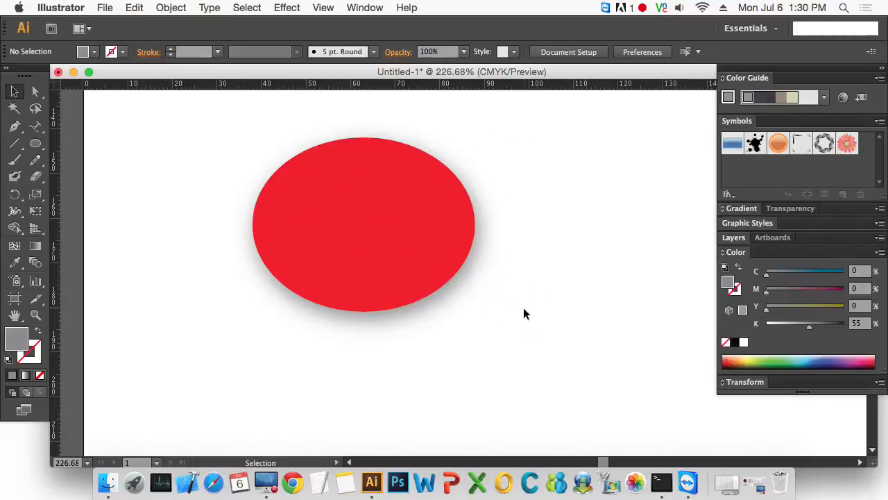
key("super+z")
key("super+z")
key("super+z")
key("super+z")
key("super+z")
key("super+z")
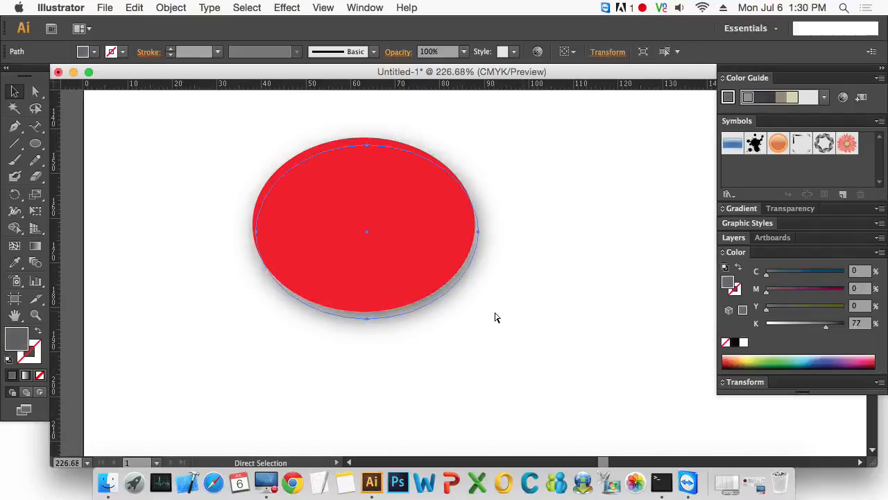
key("v")
left_click(594, 342)
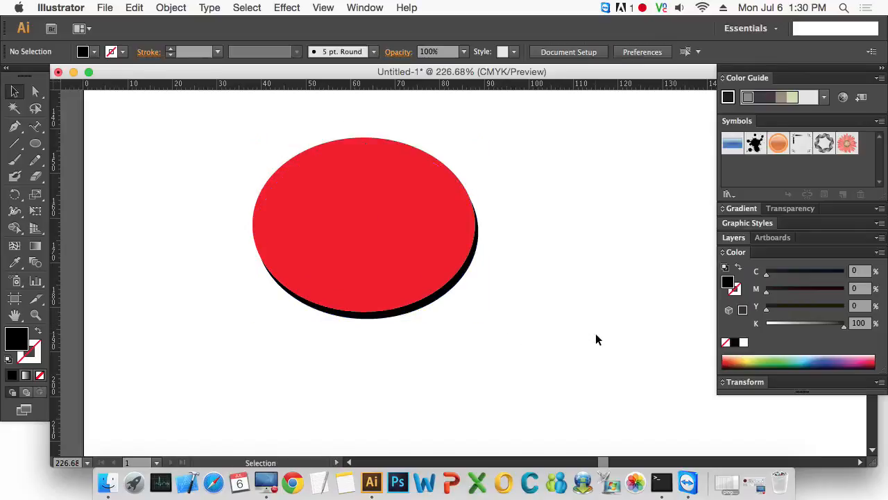
Step: Apply a Gaussian Blur with an 8.5-pixel radius to the black ellipse behind the red one and lighten its fill to 27% black
left_click(438, 302)
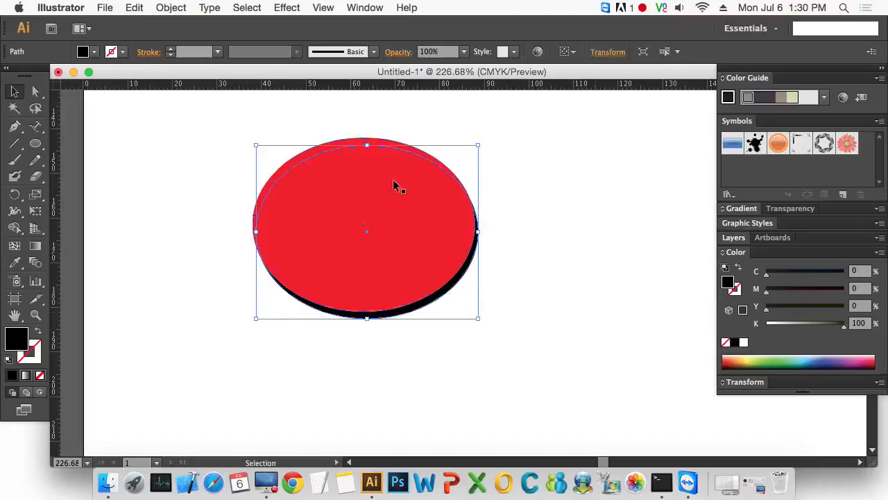
left_click(281, 8)
mouse_move(363, 277)
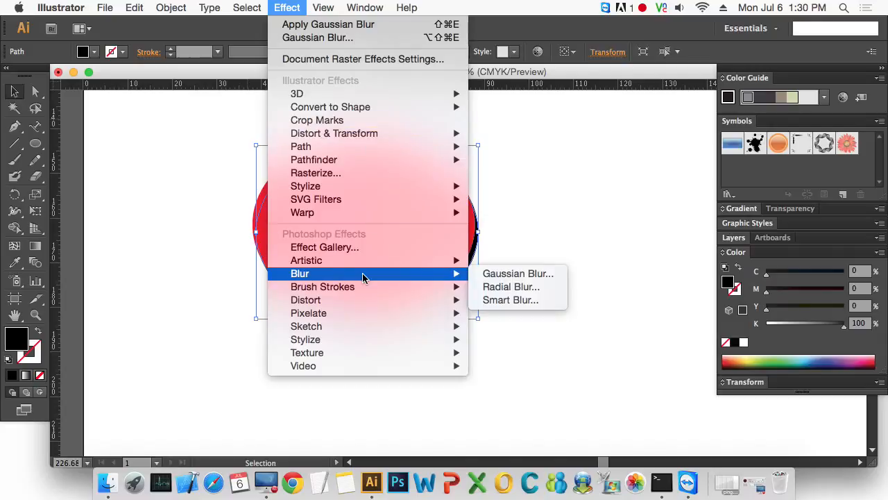
left_click(532, 275)
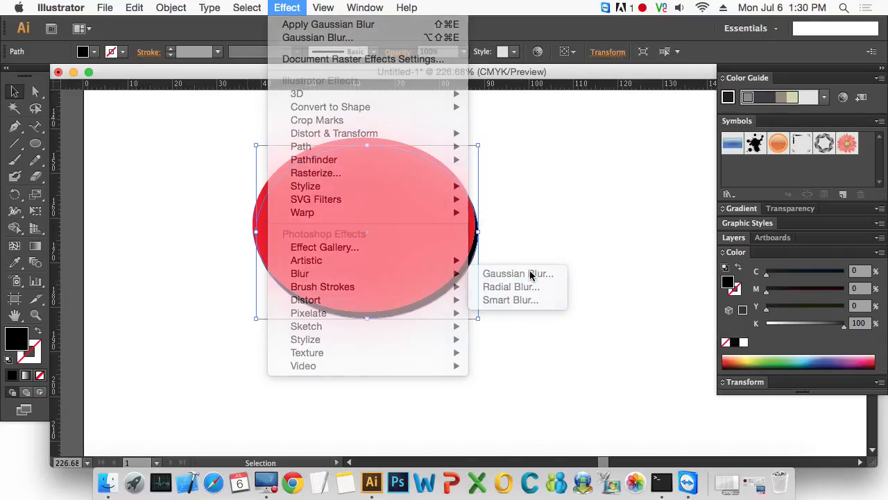
left_click(540, 254)
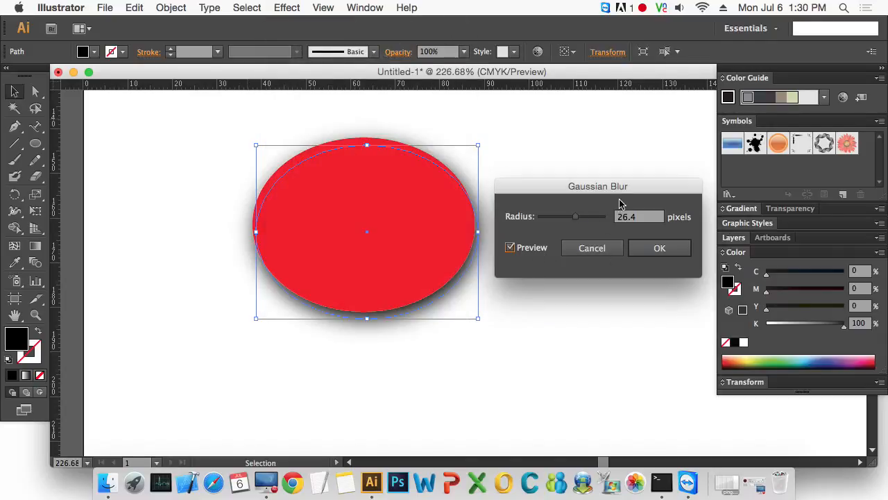
left_click_drag(619, 195, 631, 272)
mouse_move(587, 293)
left_mouse_down()
mouse_move(572, 295)
mouse_move(582, 297)
left_mouse_up()
left_click(681, 326)
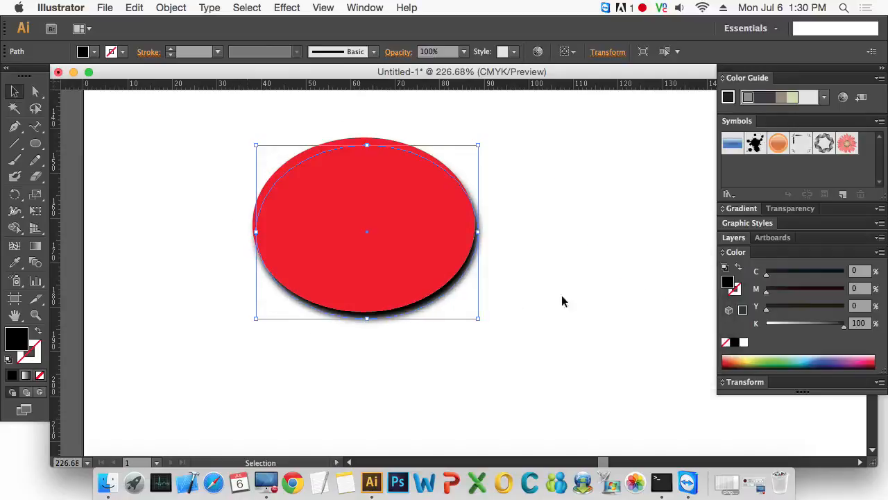
left_click_drag(844, 325, 787, 327)
left_click(539, 377)
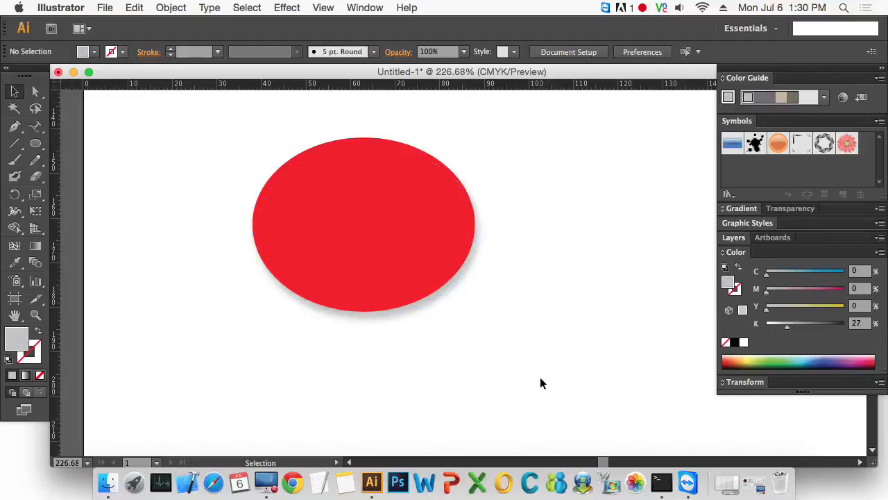
Step: Recolour the red ellipse to blue with C 100, M 0, Y 15, K 0
left_click(405, 242)
left_click_drag(843, 290, 766, 291)
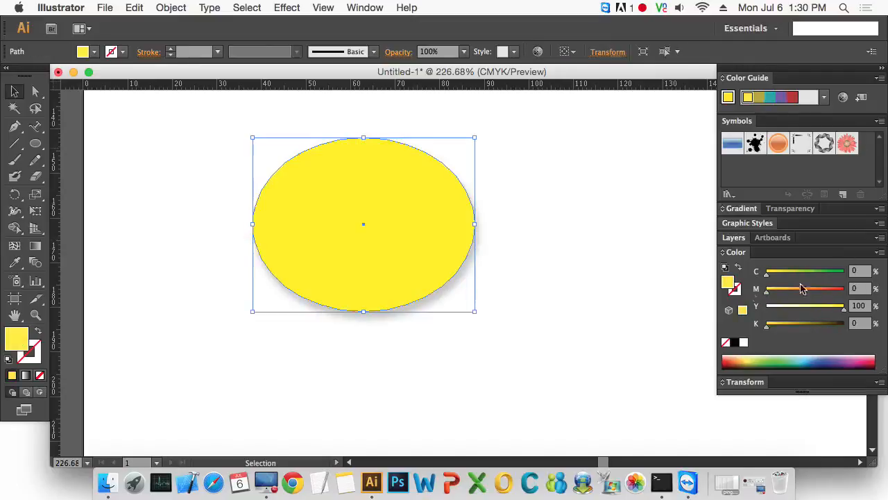
left_click_drag(846, 306, 778, 308)
left_click_drag(812, 272, 844, 271)
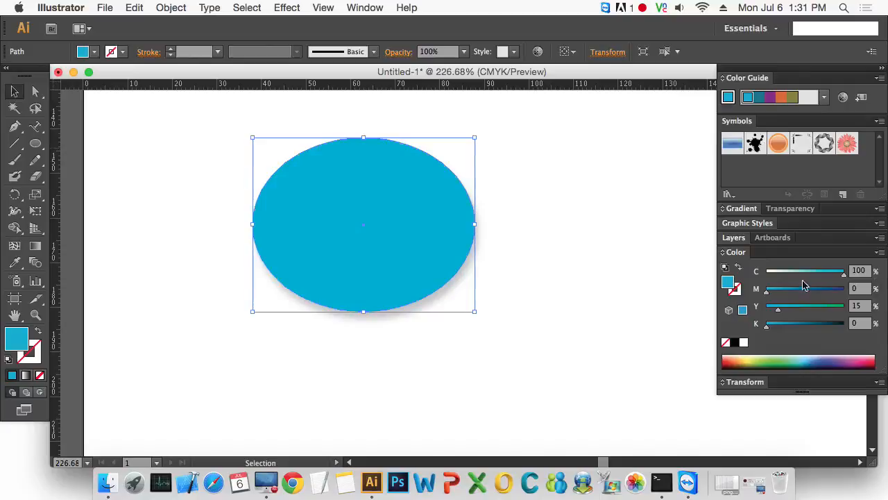
left_click(560, 339)
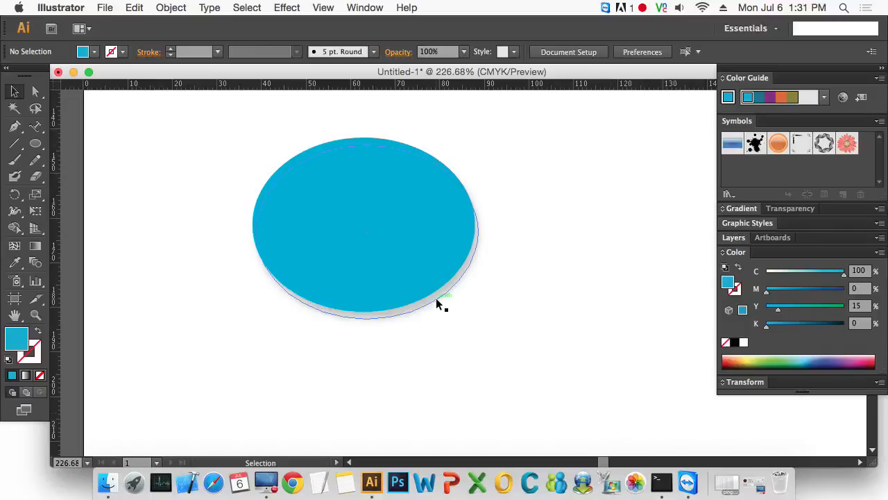
Step: Create a flat light-grey ellipse just beneath the blue ellipse and soften it with a stronger Gaussian Blur as a ground shadow
left_click_drag(435, 297, 449, 328)
left_click_drag(390, 326, 391, 344)
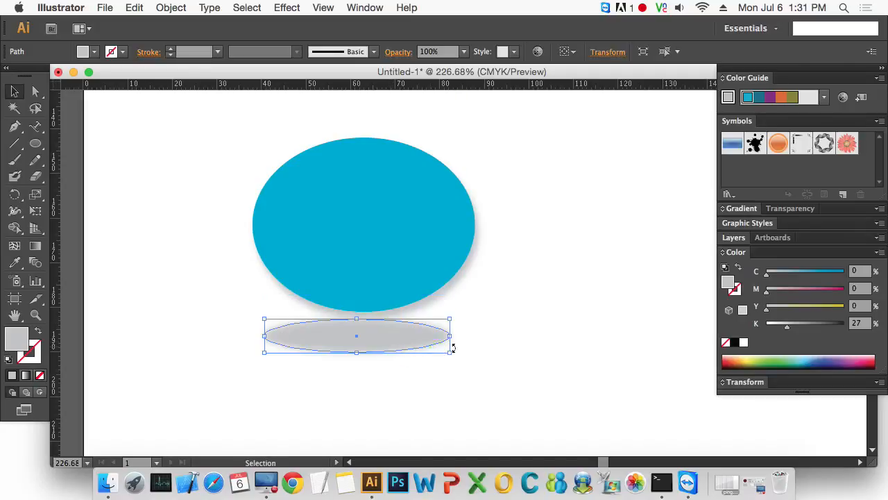
left_click(297, 10)
mouse_move(385, 273)
left_click(551, 275)
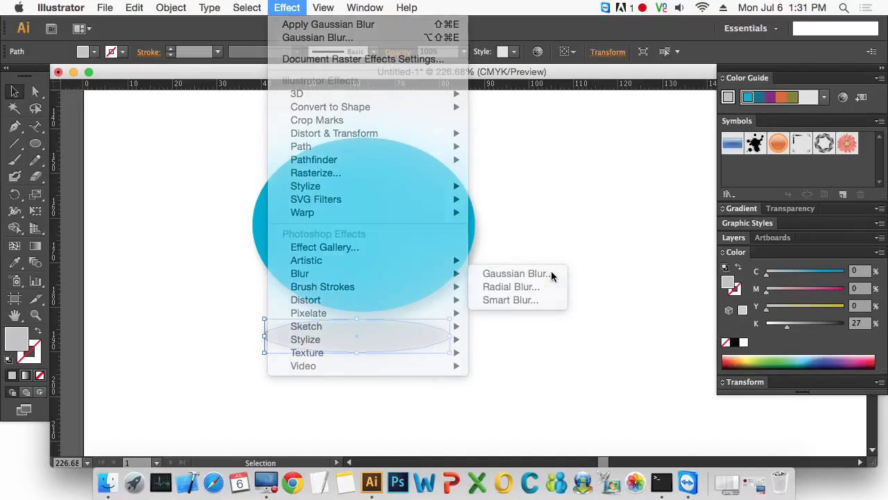
left_click(720, 389)
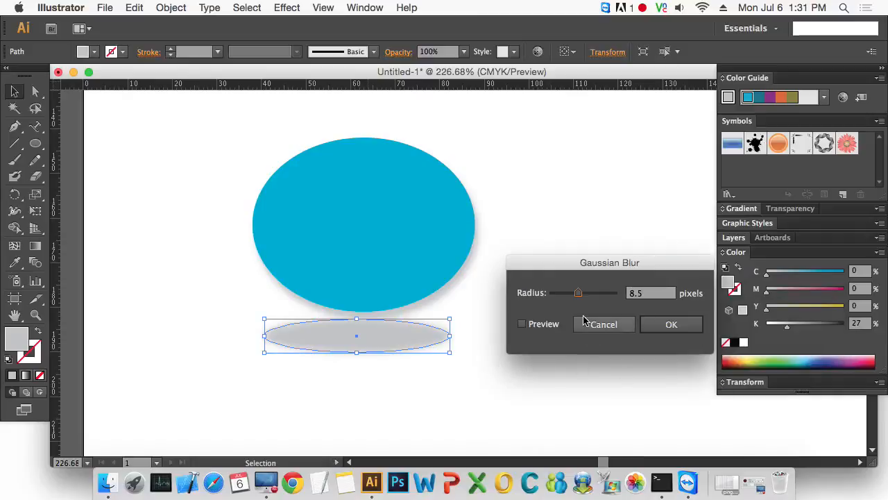
left_click(521, 324)
left_click_drag(578, 292, 590, 294)
left_click(671, 324)
left_click(615, 371)
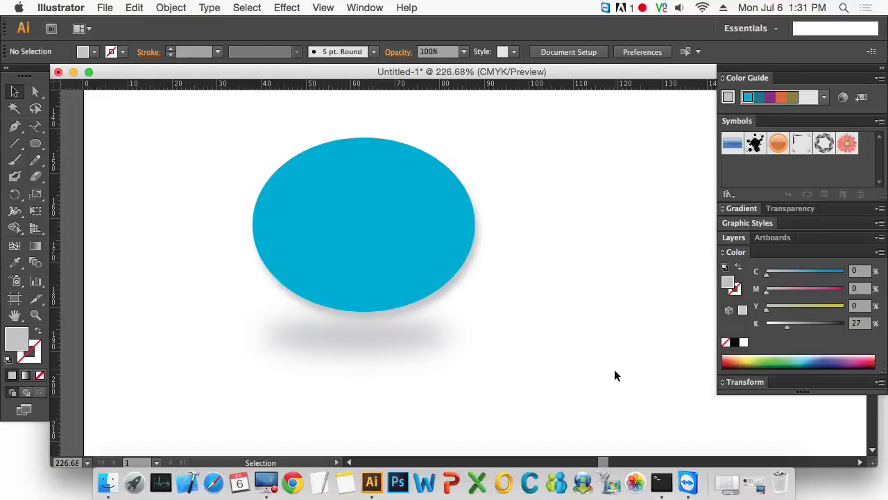
Step: Move the original grey shadow up and to the right from behind the blue ellipse, and lower the blue ellipse onto the ground shadow
left_click(406, 341)
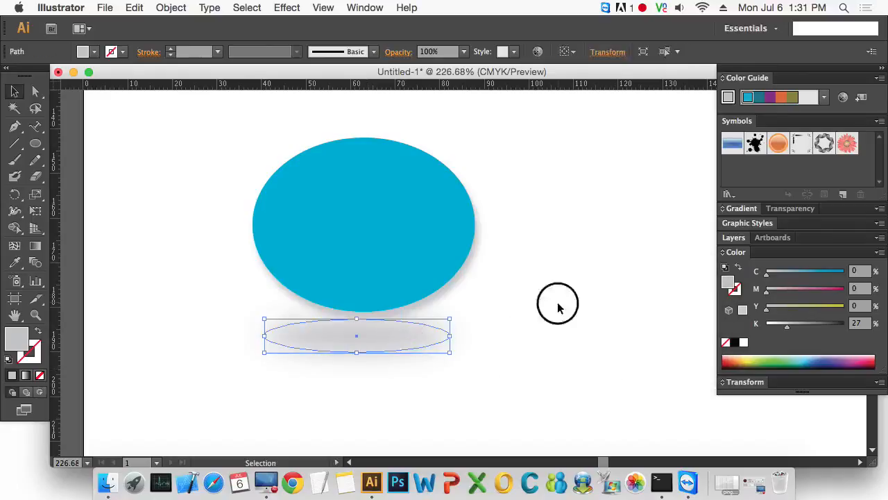
left_click(557, 303)
left_click_drag(456, 282, 522, 225)
left_click_drag(376, 289, 368, 303)
left_click(590, 356)
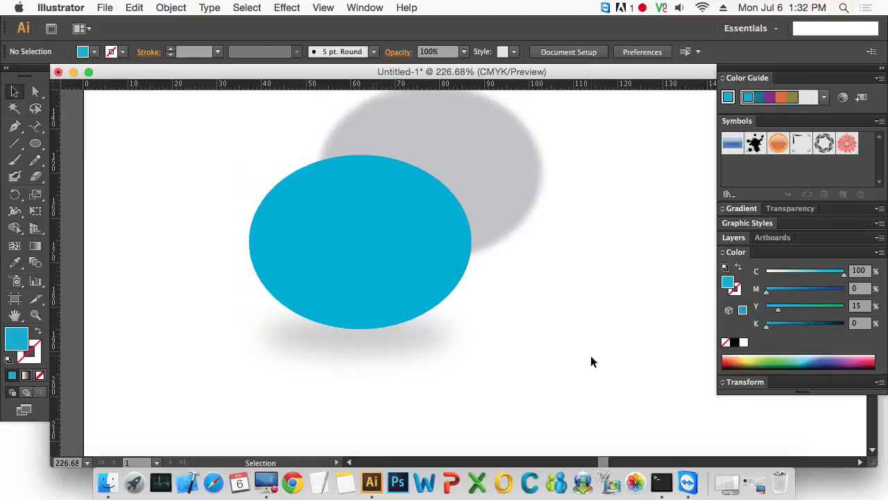
left_click_drag(390, 272, 383, 276)
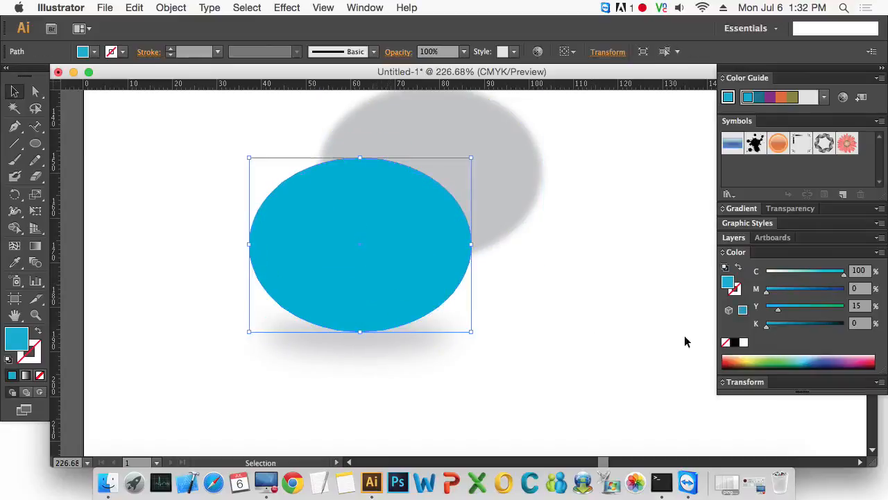
left_click(602, 310)
Step: Move the original grey shadow ellipse farther right, completely clear of the blue ellipse
left_click(408, 275, "alt+super")
left_click_drag(585, 297, 411, 358)
left_click_drag(382, 240, 660, 224)
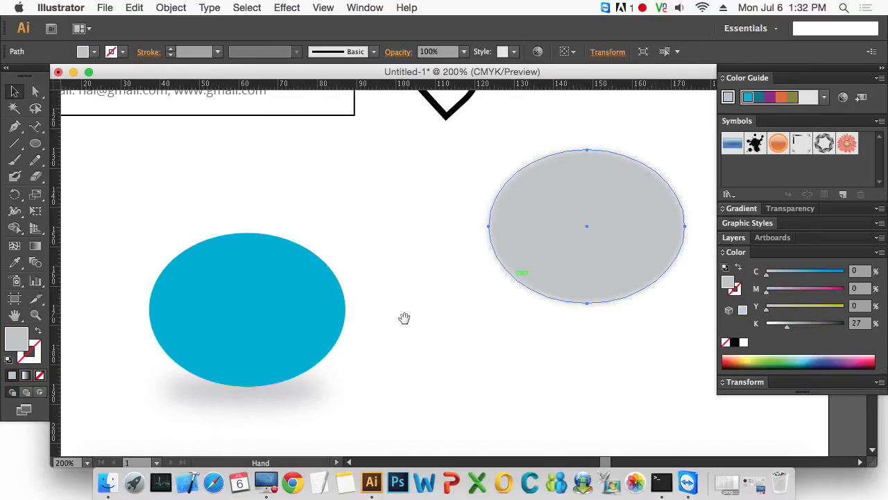
Step: Check the stacking of the blue ellipse and its ground shadow by selecting each and opening the blue ellipse's arrange options
left_click_drag(405, 317, 496, 224)
left_click(464, 312)
left_click(397, 311)
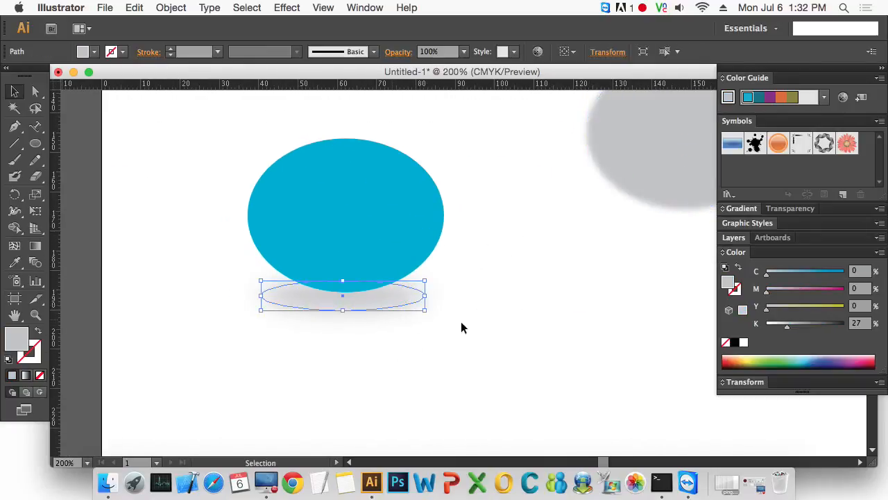
left_click(569, 351)
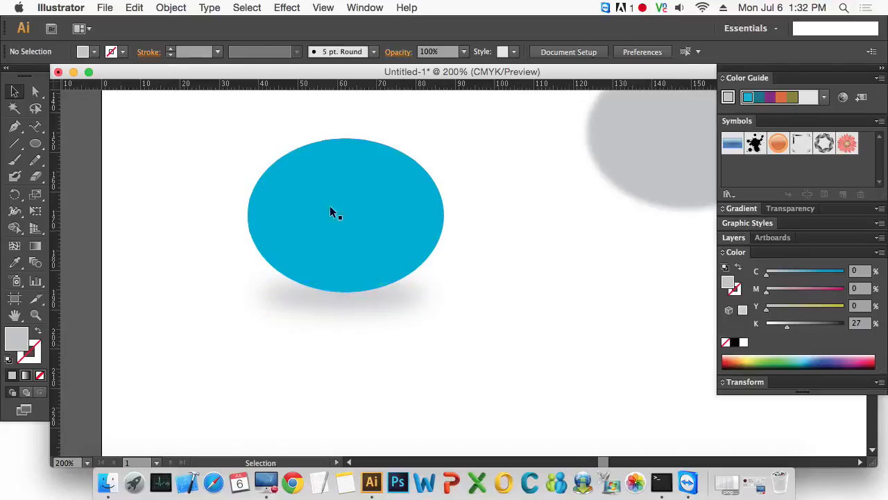
left_click(357, 308)
left_click(380, 225)
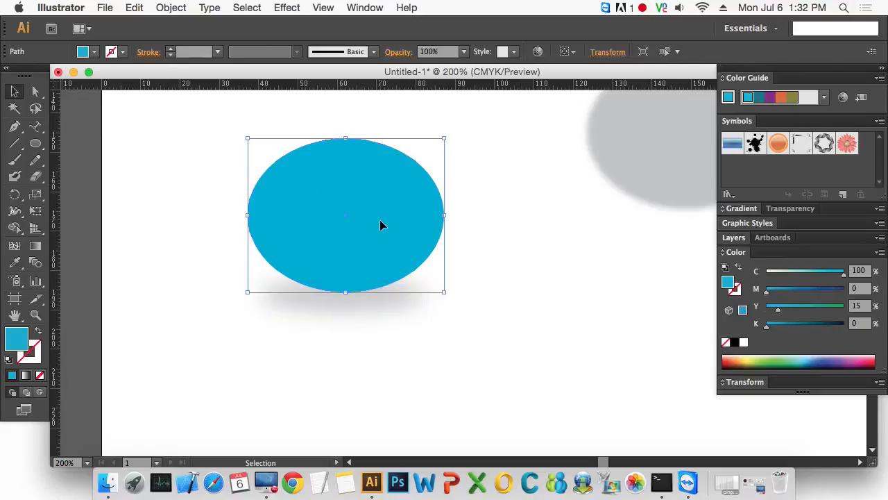
right_click(380, 221)
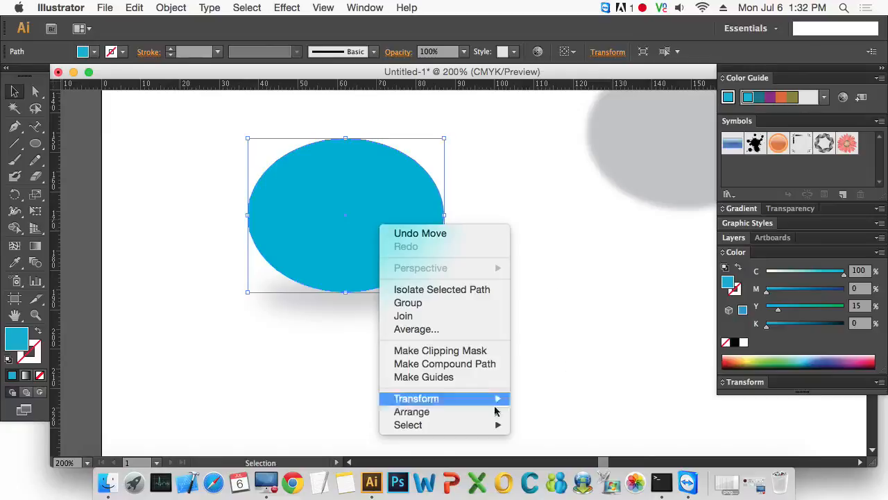
mouse_move(437, 413)
left_click(613, 395)
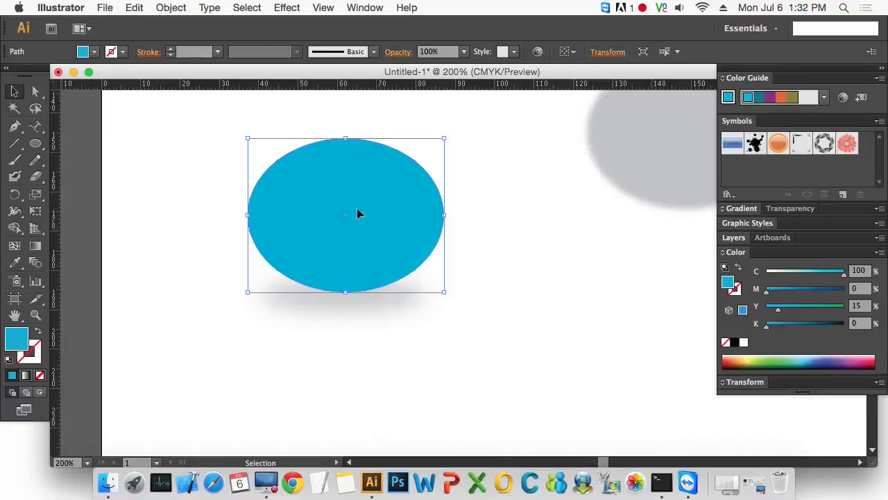
Step: Nudge the blurred ground shadow slightly up beneath the blue ellipse, then deselect it
left_click(498, 308)
left_click(393, 311)
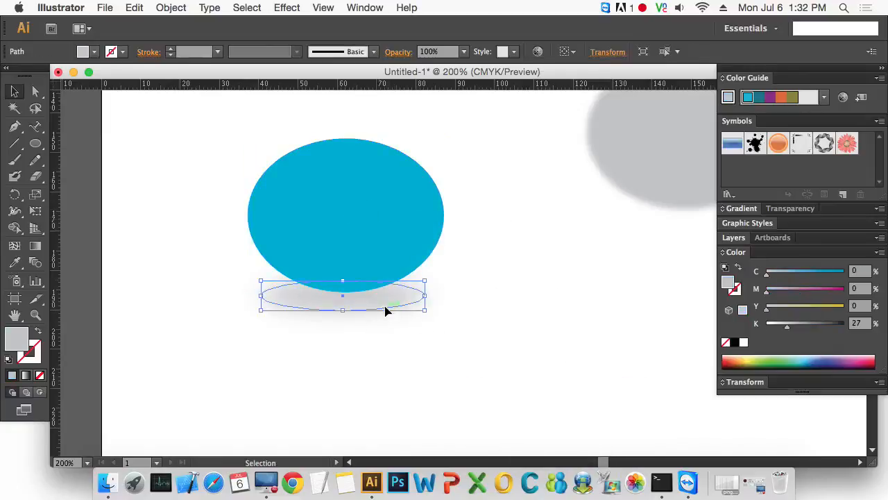
left_click_drag(391, 309, 383, 303)
left_click(508, 358)
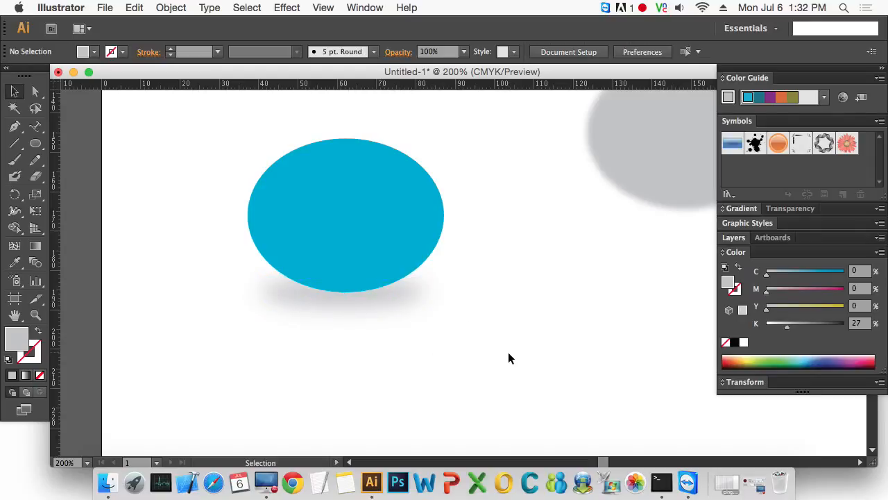
Step: Examine the blue ellipse's ground shadow up close and in relation to the rest of the page
left_click(378, 248, "alt+super")
left_click(373, 245, "alt+super")
left_click_drag(567, 299, 345, 278)
left_click_drag(204, 204, 359, 337)
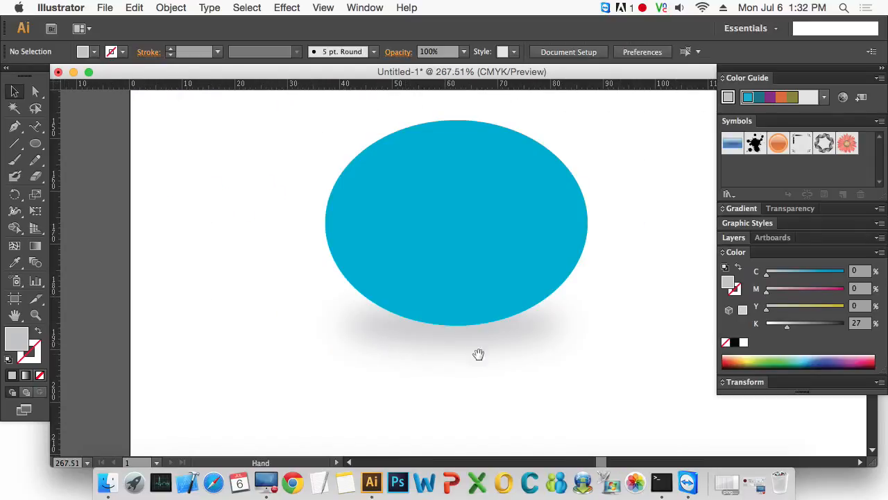
left_click_drag(569, 346, 421, 353)
left_click(412, 299, "alt+super")
left_click(412, 299, "alt+super")
left_click(410, 297, "alt+super")
left_click_drag(545, 297, 426, 314)
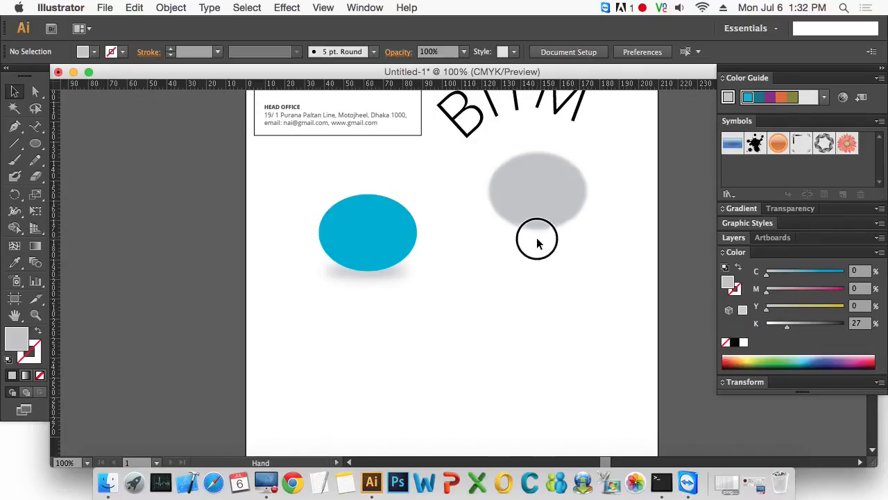
left_click_drag(535, 238, 488, 333)
left_click_drag(544, 154, 587, 114)
left_click_drag(599, 243, 549, 200)
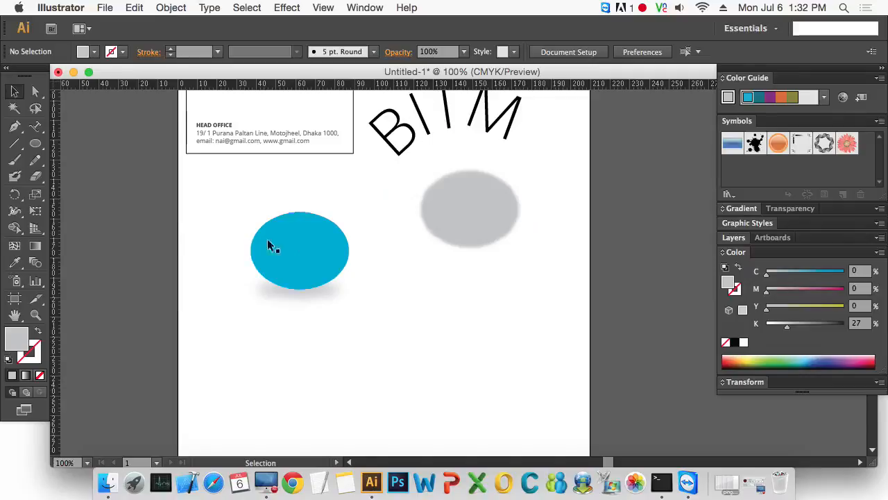
Step: Draw a light-grey ellipse about 51 by 34 mm in the empty area below the separate grey shadow ellipse
left_click(35, 143)
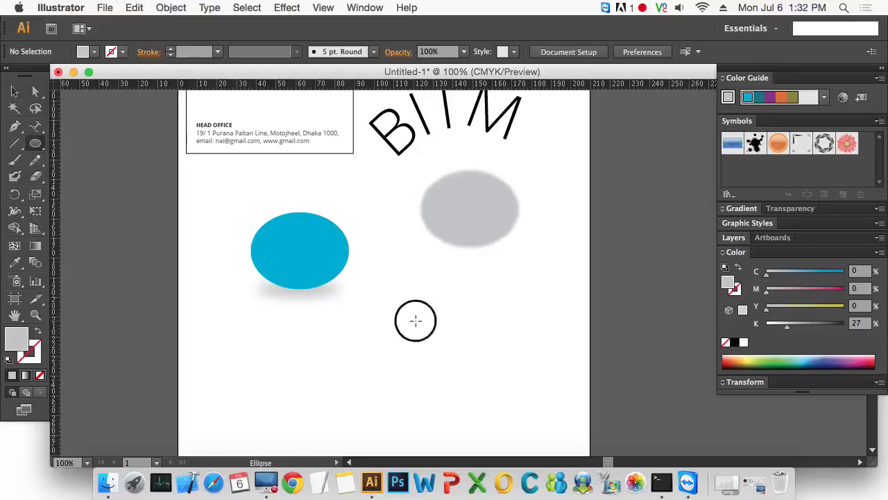
left_click_drag(413, 320, 513, 386)
left_click(15, 91)
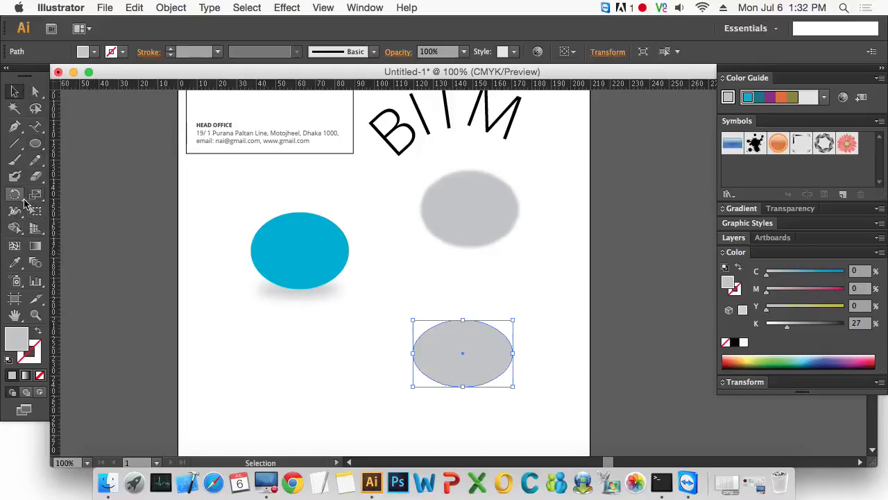
Step: Add a gradient mesh point right of the new ellipse's centre and colour it C 0, M 57, Y 54, K 27
left_click(15, 245)
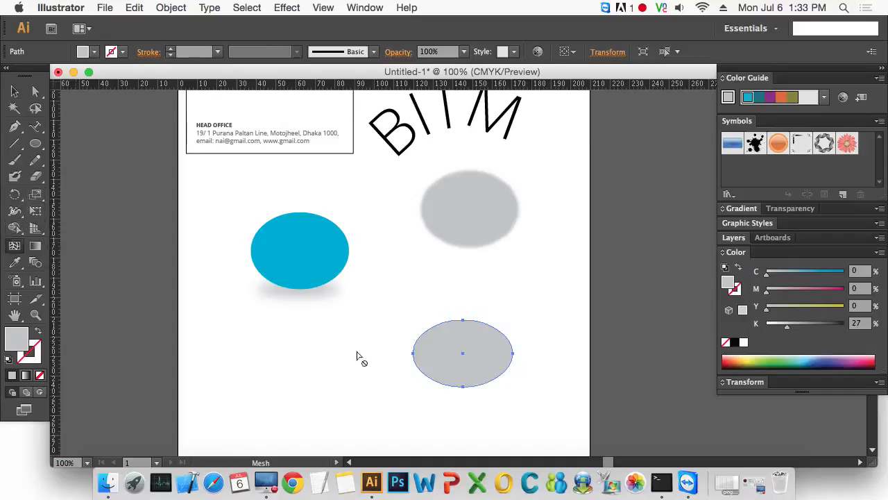
left_click(477, 345)
left_click_drag(381, 284, 587, 410)
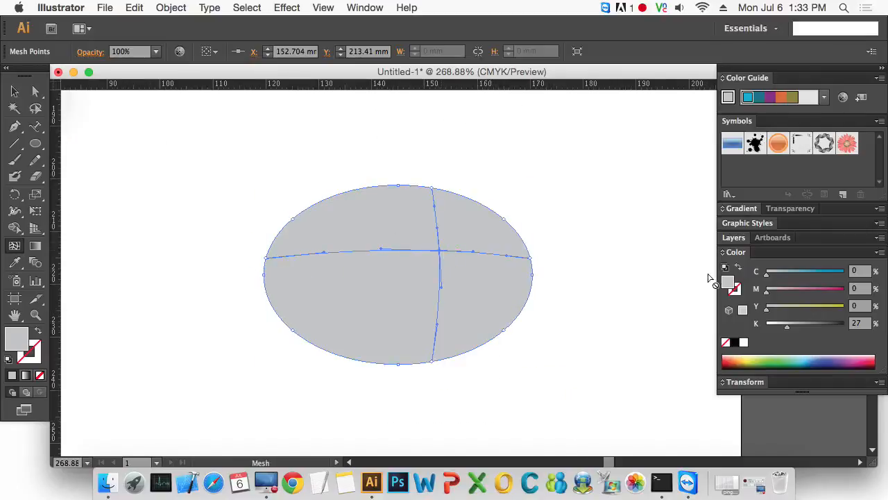
left_click_drag(799, 306, 807, 304)
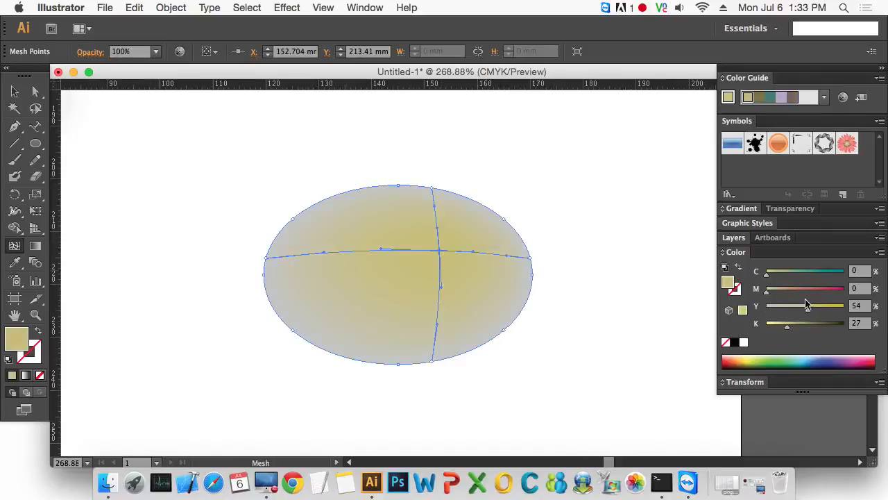
left_click(810, 289)
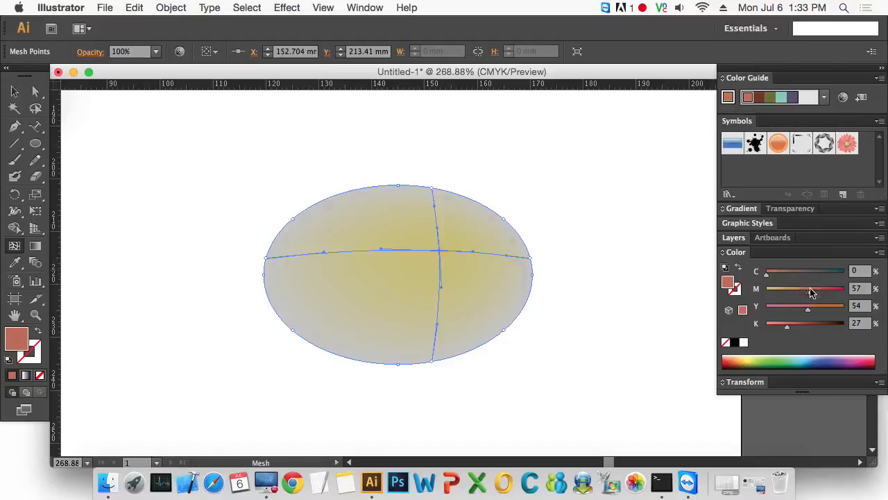
Step: Add a second mesh point lower left in the ellipse and colour it C 55, M 14, Y 54, K 27
left_click(381, 301)
left_click_drag(809, 295, 778, 293)
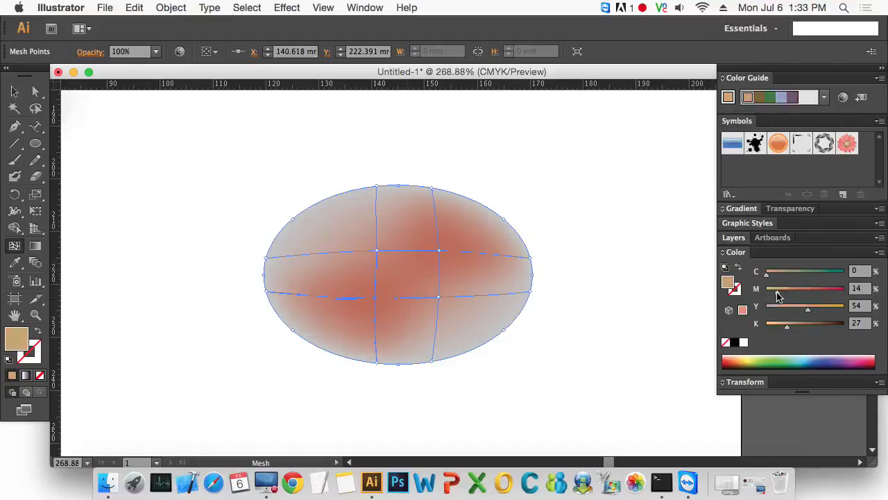
left_click(807, 271)
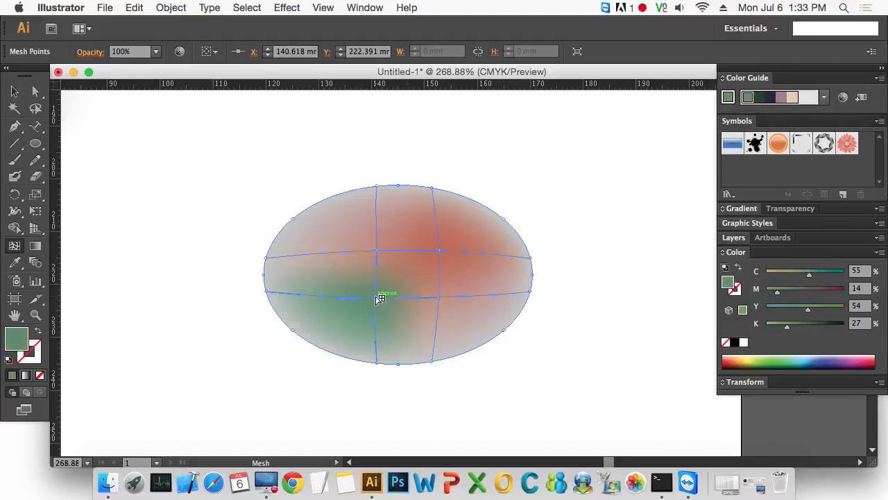
Step: Reshape the ellipse's gradient mesh by adding another mesh line and repositioning the inner points around the centre
left_click_drag(379, 297, 415, 270)
left_click_drag(441, 298, 474, 238)
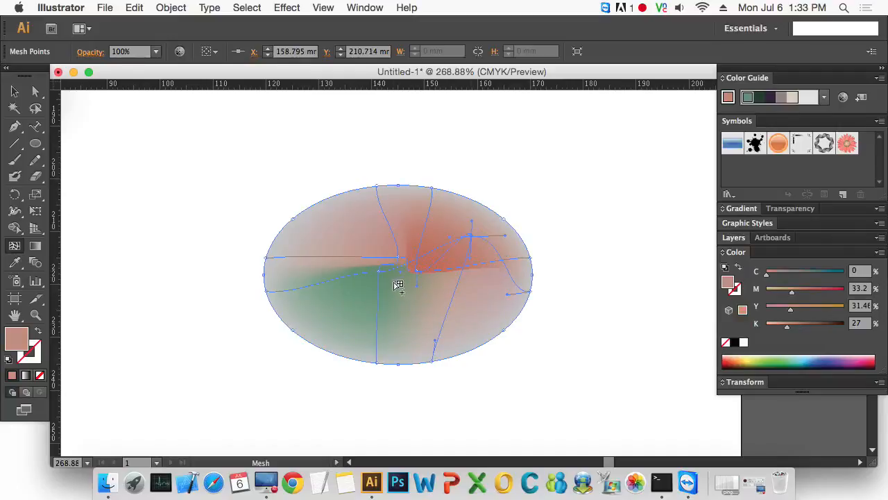
left_click_drag(381, 277, 379, 212)
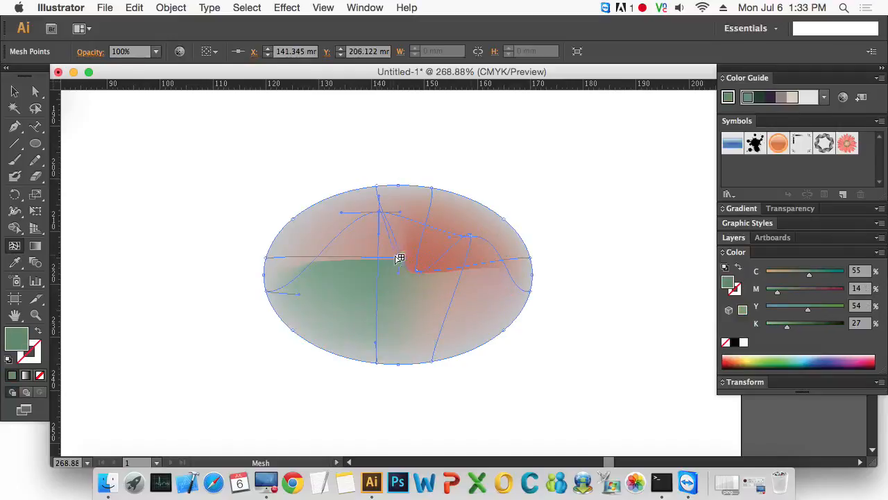
left_click_drag(400, 259, 405, 260)
left_click_drag(382, 214, 356, 288)
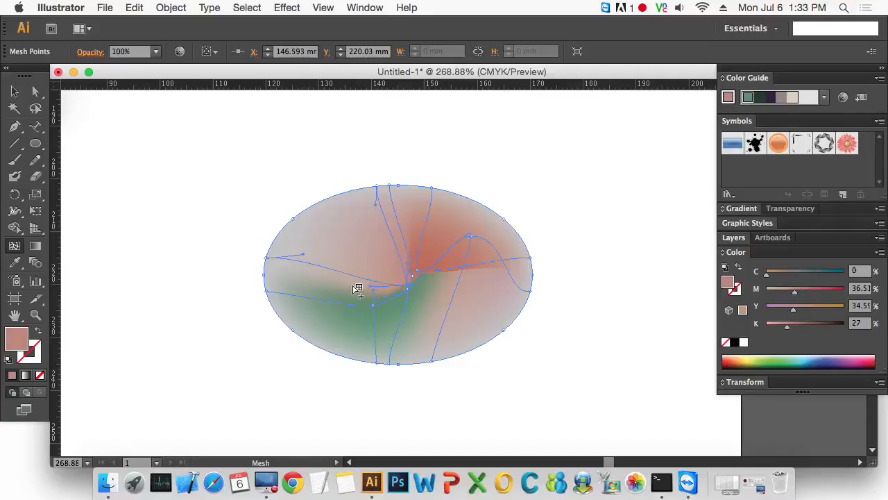
Step: Colour the selected central mesh point C 91, M 0, Y 0, K 0 and the lower-left green point C 100, M 0, Y 100, K 27
left_click_drag(810, 293, 739, 294)
left_click_drag(793, 310, 752, 329)
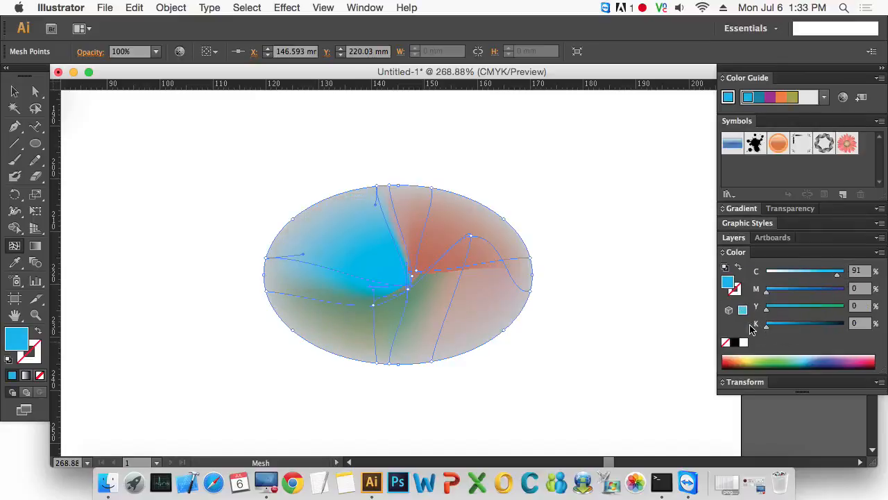
left_click(376, 308)
left_click_drag(809, 275, 852, 271)
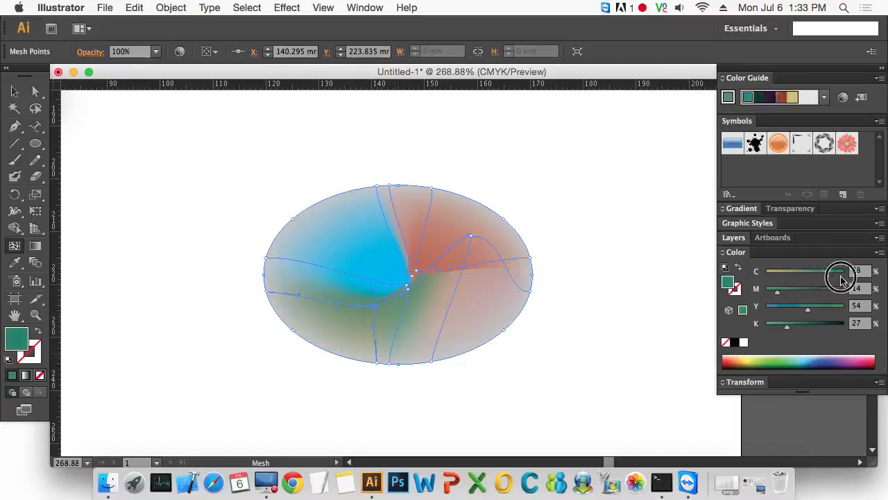
left_click_drag(838, 310, 867, 312)
left_click_drag(777, 292, 722, 308)
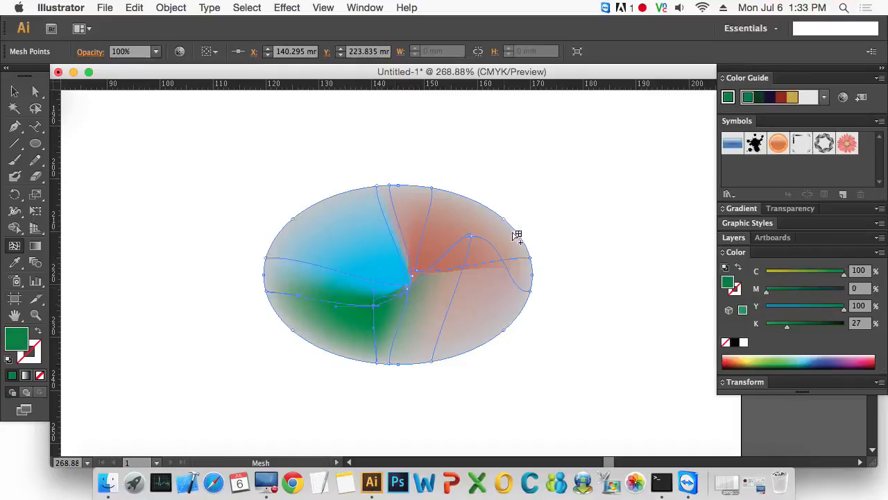
Step: Recolour the reddish mesh point right of the centre to C 0, M 100, Y 100, K 0
left_click(421, 271)
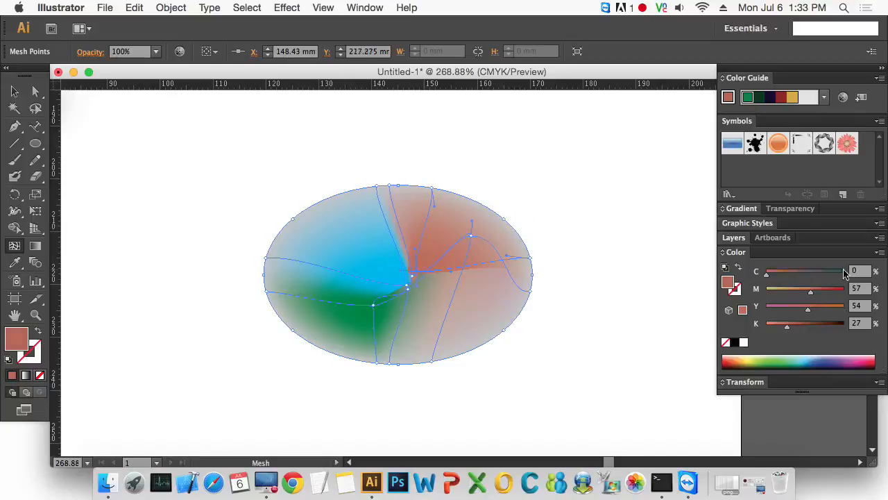
left_click_drag(836, 290, 875, 313)
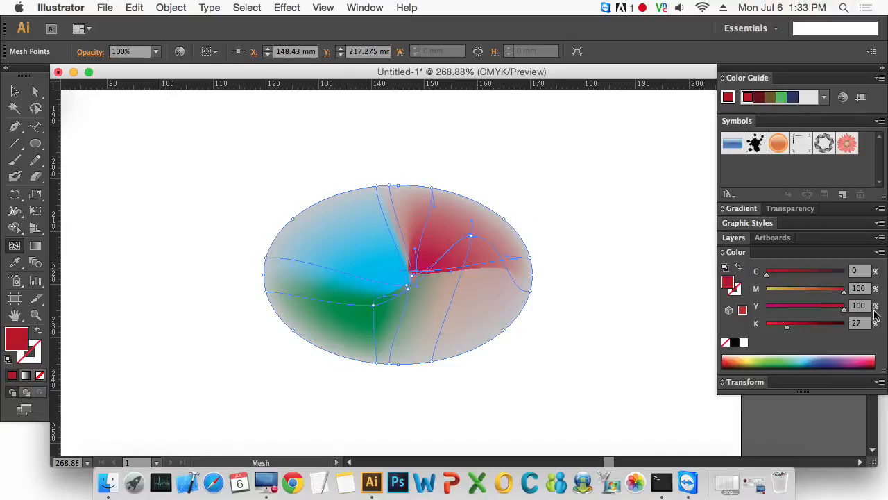
left_click_drag(787, 326, 765, 325)
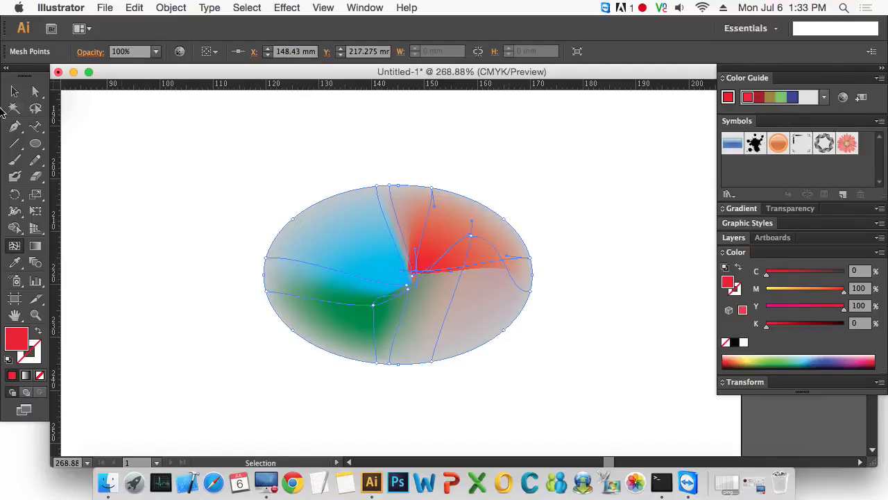
Step: Spread the central red and blue mesh points apart with the Direct Selection tool and adjust the blue point's handle
left_click(36, 91)
left_click(177, 214)
left_click(440, 290)
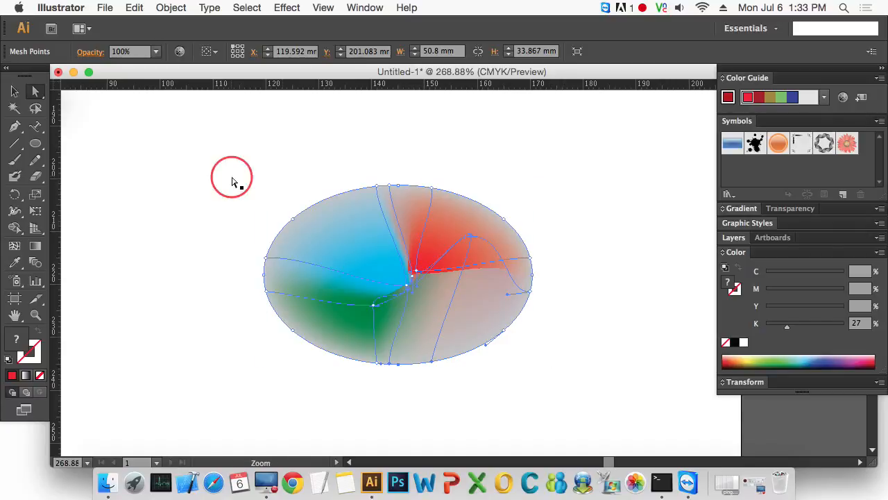
left_click_drag(231, 177, 664, 419)
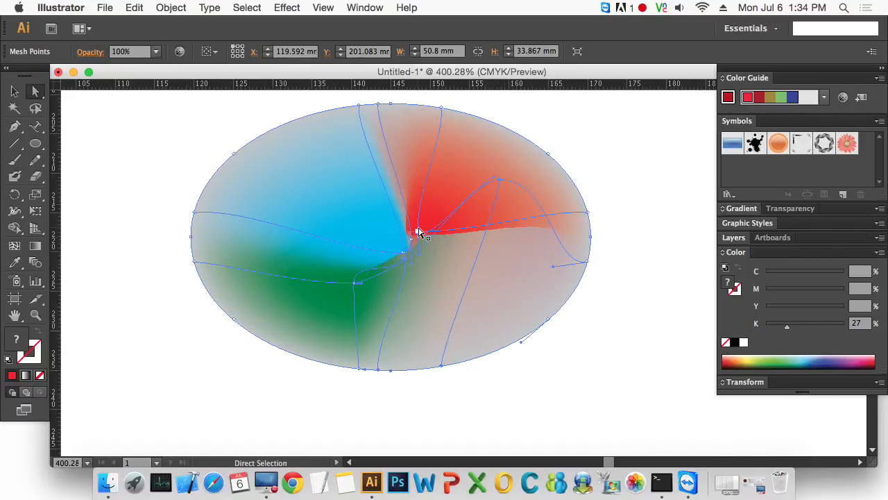
left_click_drag(420, 231, 371, 261)
left_click(386, 262)
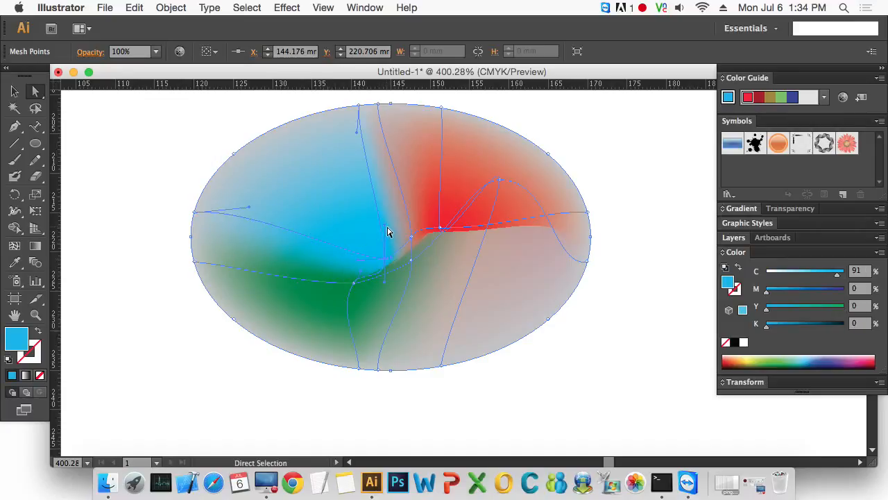
left_click_drag(387, 232, 402, 246)
left_click(631, 362)
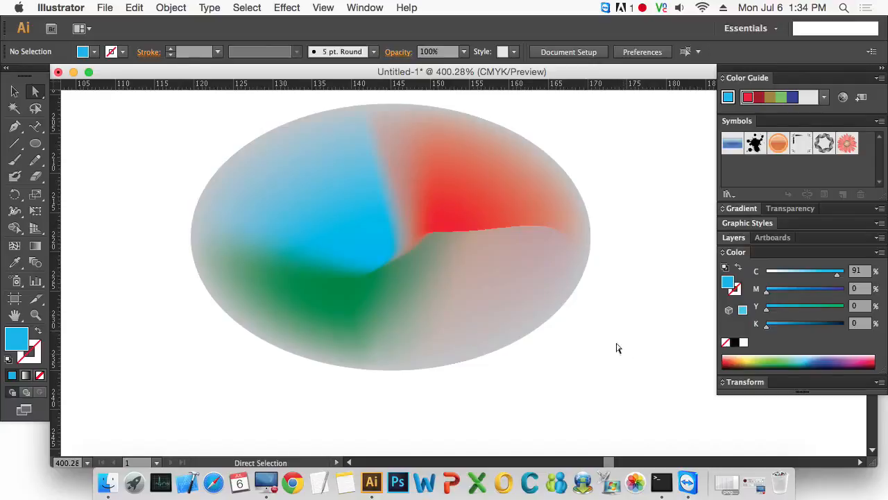
left_click(494, 268)
left_click(660, 354)
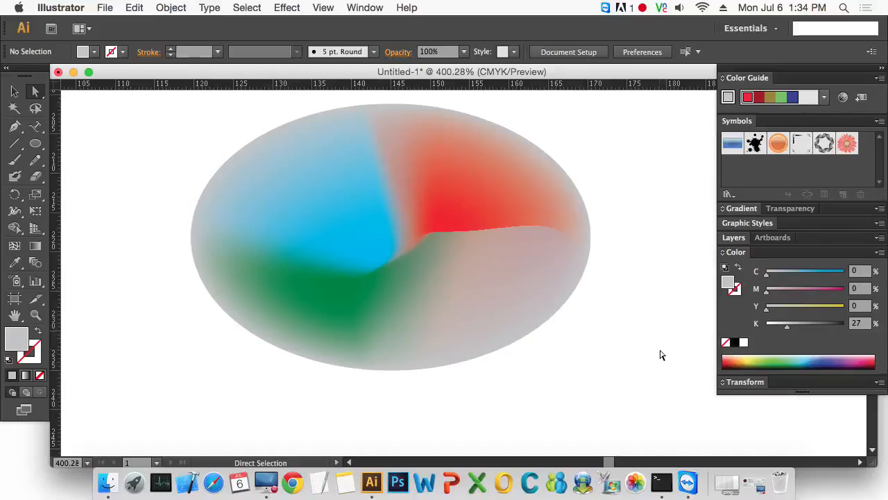
Step: Move the whole mesh ellipse up and to the right, near the page's right edge, and deselect it
left_click(17, 94)
left_click(535, 285)
key("super+alt+space")
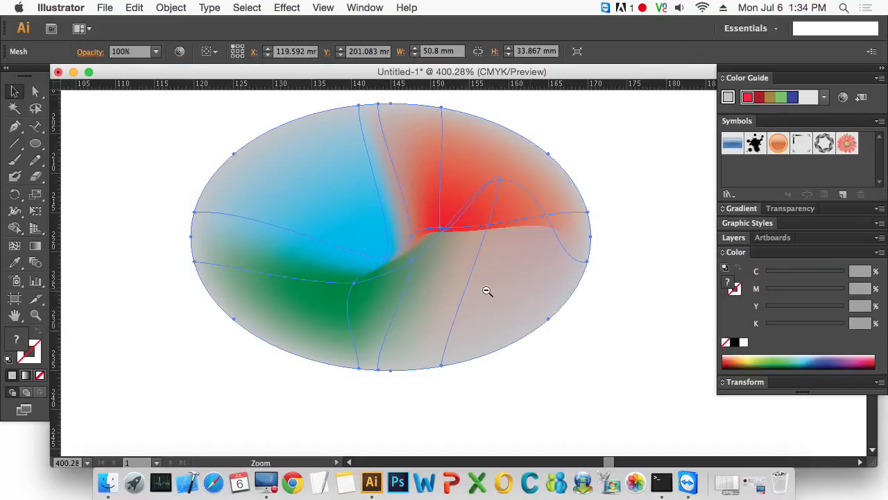
left_click(487, 291)
left_click(476, 289)
left_click_drag(416, 284, 504, 235)
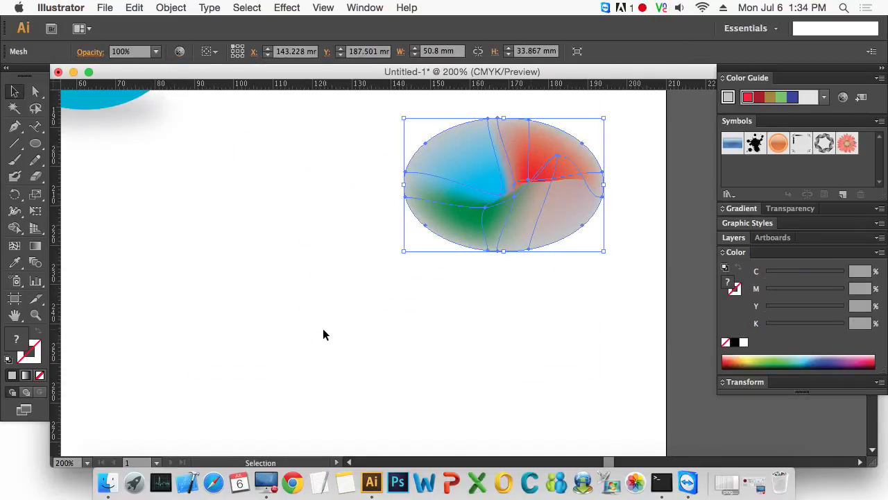
left_click(323, 335)
Step: Add the text "imato" below the mesh ellipse and set its font style to Bold
left_click_drag(35, 127, 87, 127)
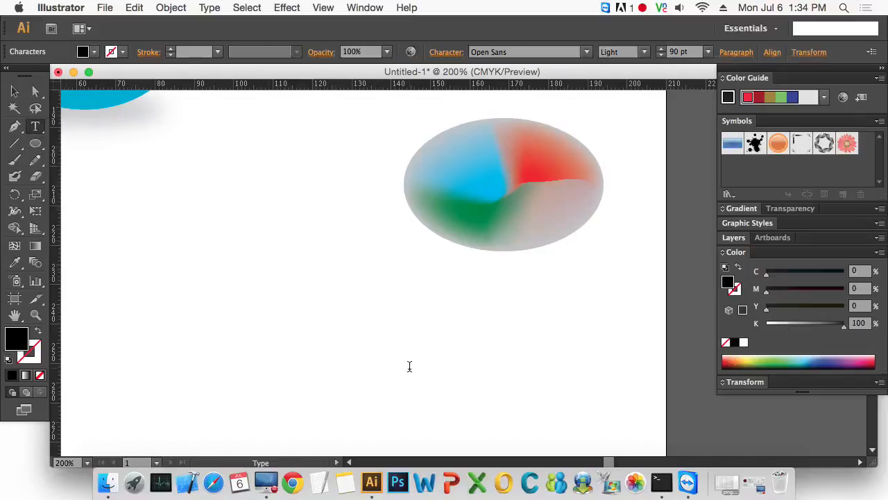
type("IMATO")
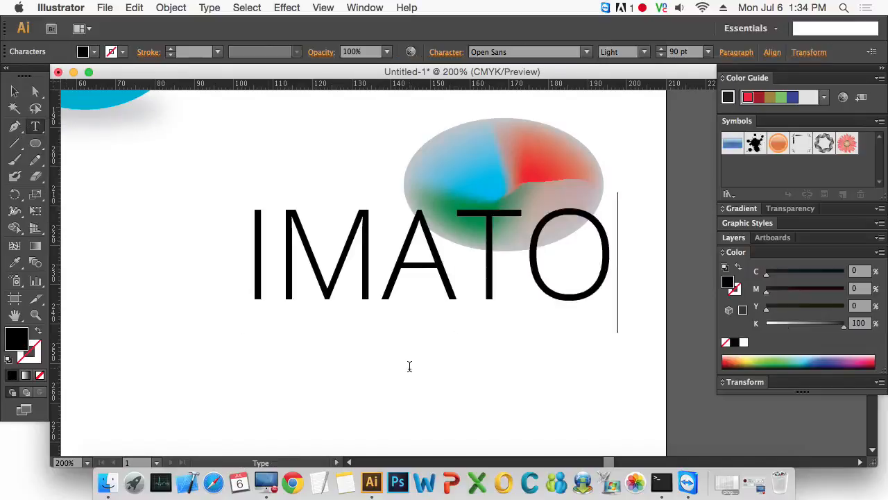
key("super+a")
key("super+t")
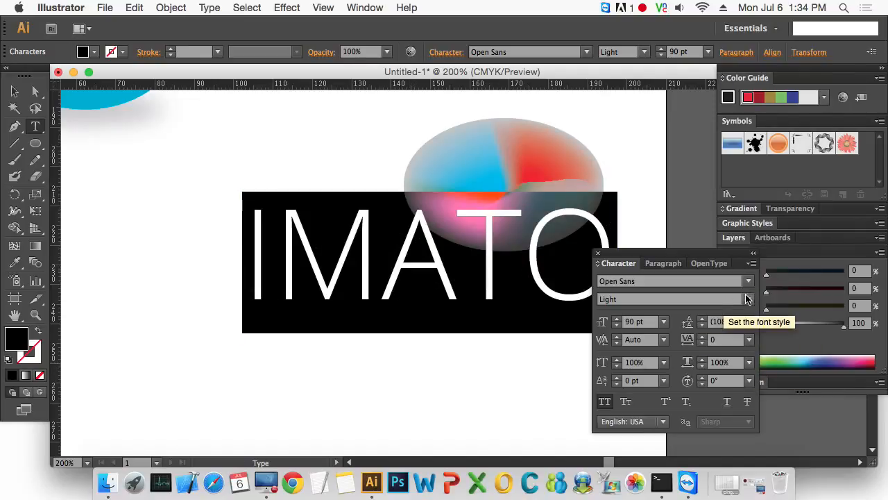
left_click(748, 298)
left_click(615, 408)
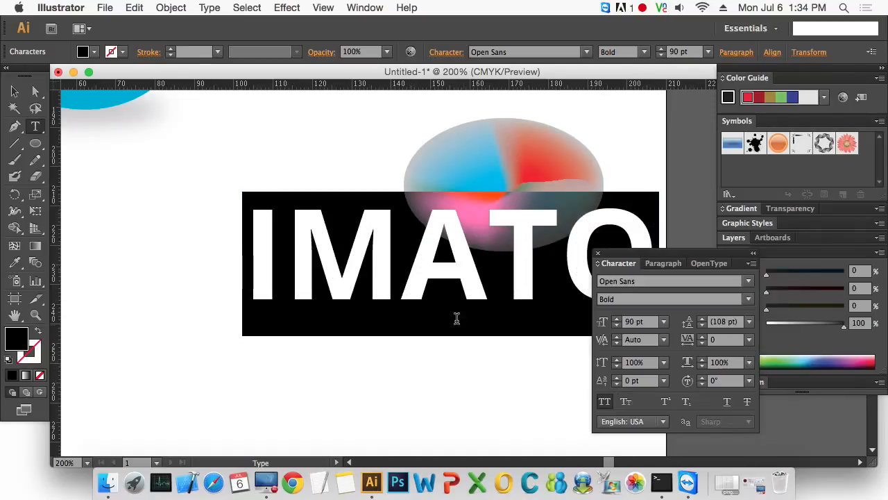
Step: Turn off All Caps for the new text and replace its letter m with a capital M
left_click(605, 408)
left_click(404, 270)
left_click(327, 254, "shift")
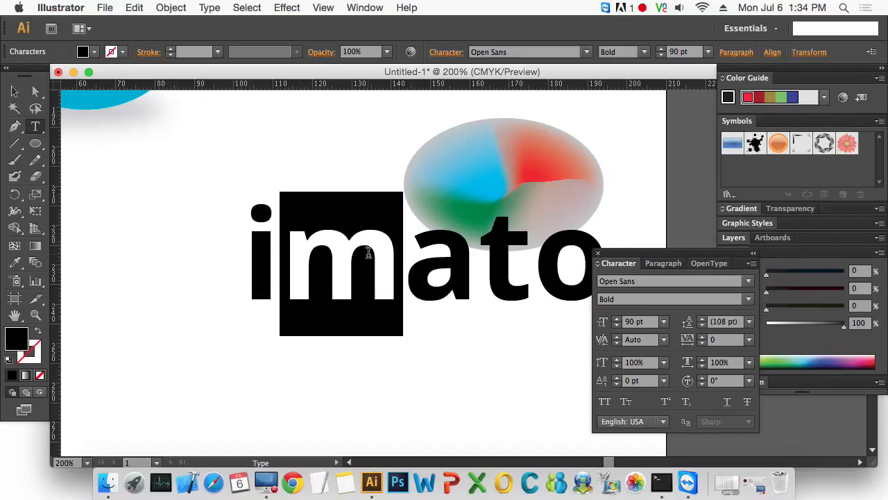
type("M")
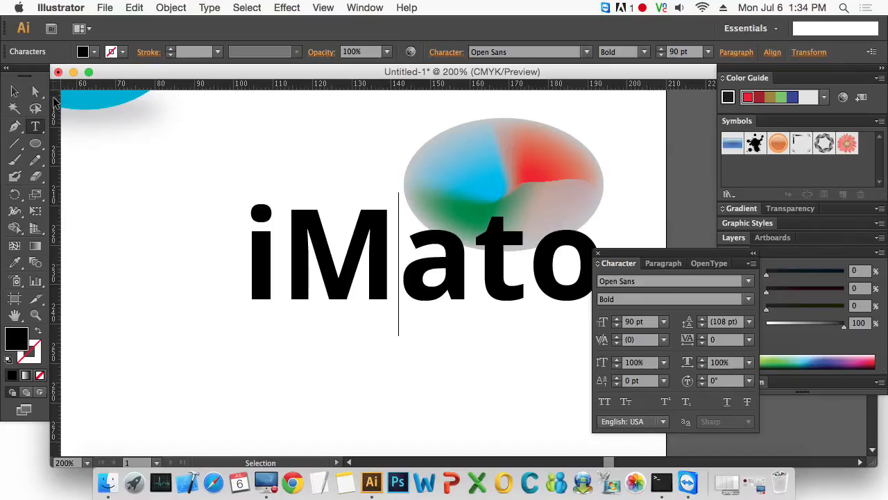
Step: Move the iMato text down and to the left, clear of the mesh ellipse, and convert it to outlines
left_click(13, 95)
left_click_drag(425, 296, 313, 381)
key("super+shift+o")
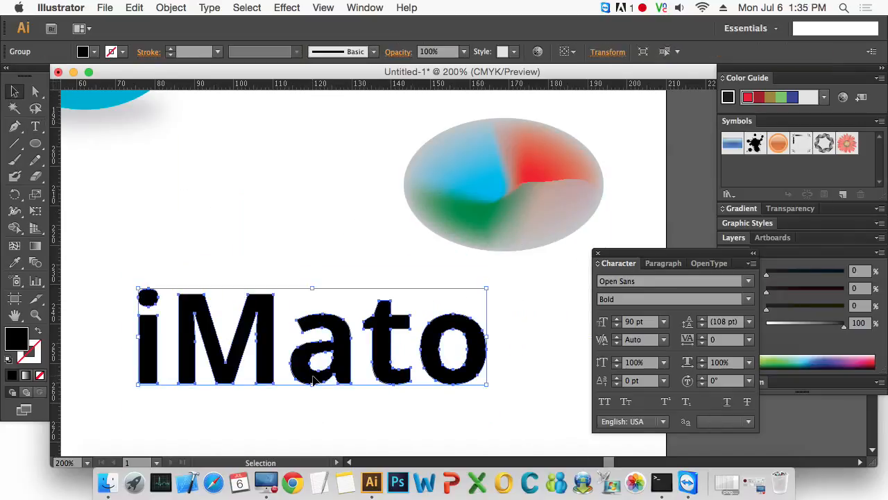
left_click_drag(451, 371, 495, 264)
left_click(353, 371)
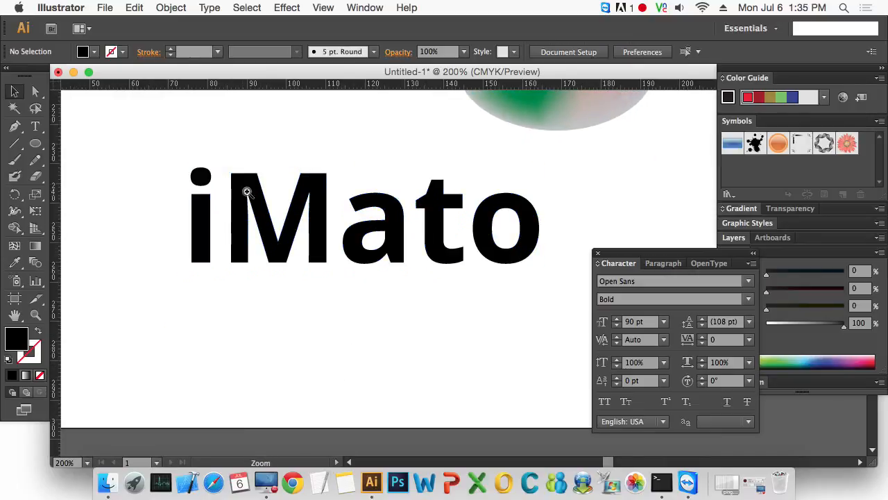
Step: Draw a black rectangle about 46 mm wide and 12 mm high and place it over the tops of the i and M
left_click(664, 401)
scroll(309, 371, "up", 2)
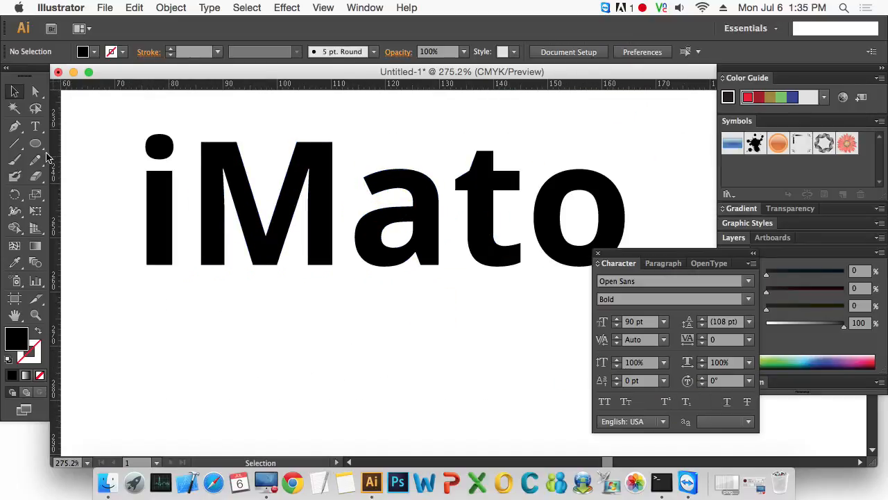
left_click_drag(36, 143, 90, 152)
left_click_drag(121, 307, 373, 374)
key("v")
left_click_drag(322, 337, 378, 372)
left_click_drag(348, 380, 278, 205)
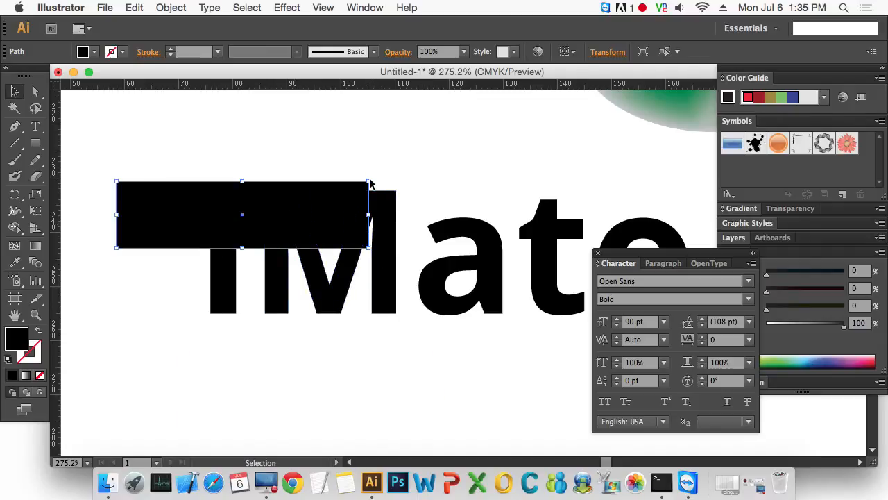
Step: Rotate the black rectangle so it runs diagonally upward across the i and the M's left stem, and make it narrower
left_click_drag(374, 177, 347, 140)
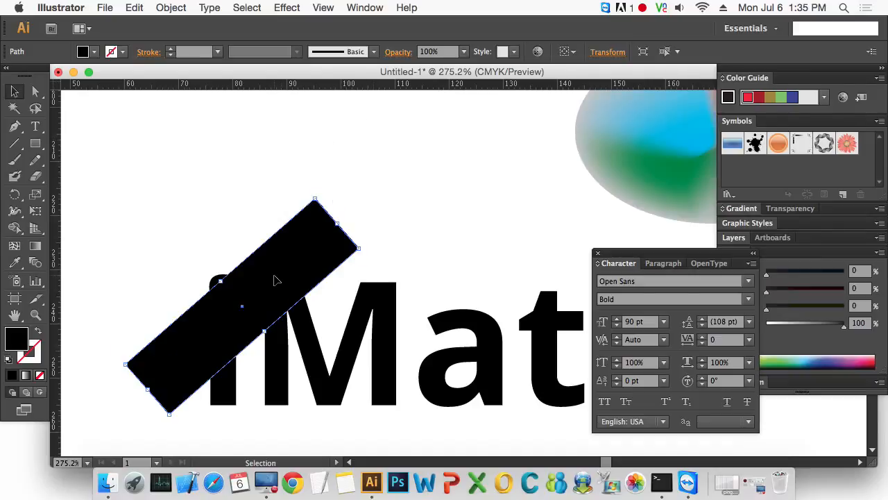
left_click_drag(275, 280, 284, 283)
left_click(208, 213)
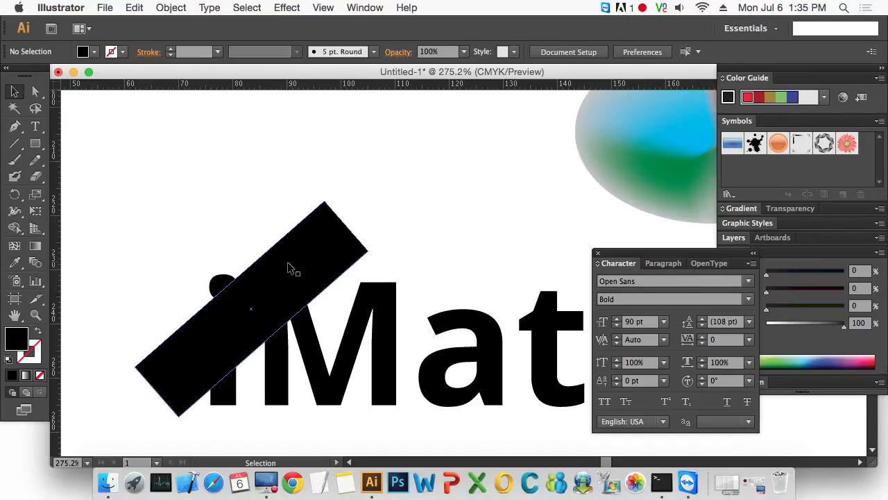
left_click(341, 243)
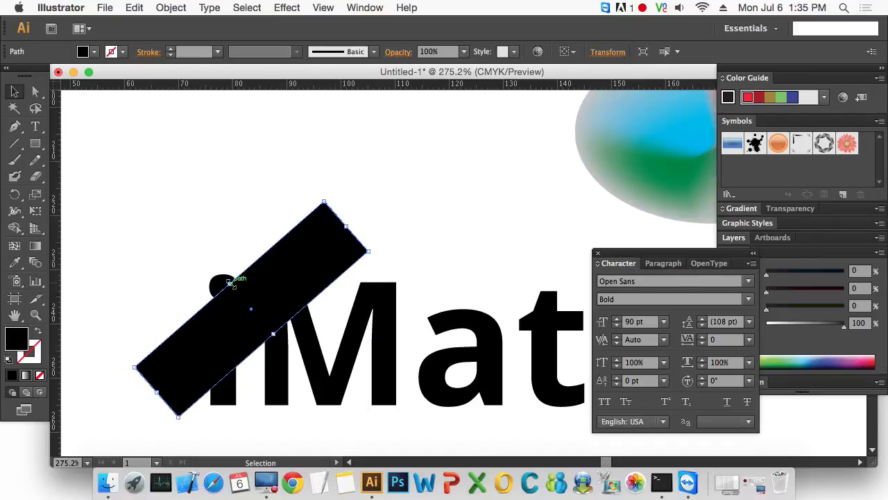
left_click_drag(229, 283, 274, 327)
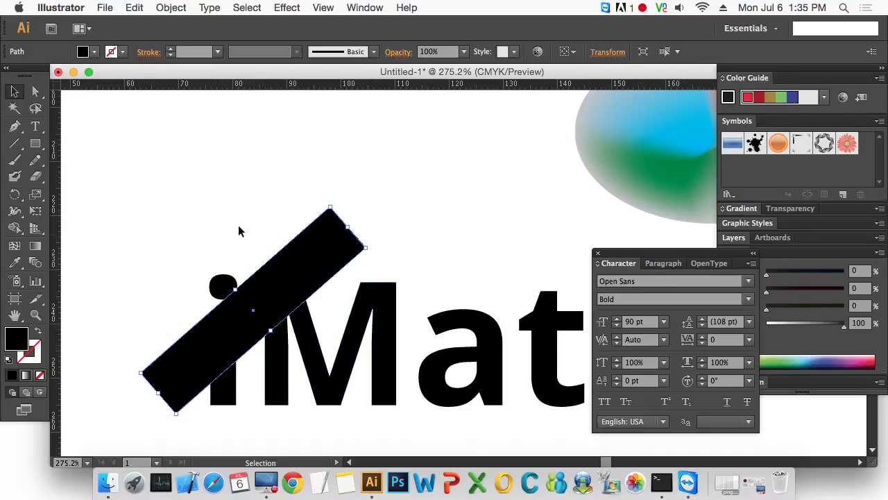
Step: Ungroup the outlined iMato lettering into separate letters and deselect them
left_click(243, 255)
left_click(230, 288)
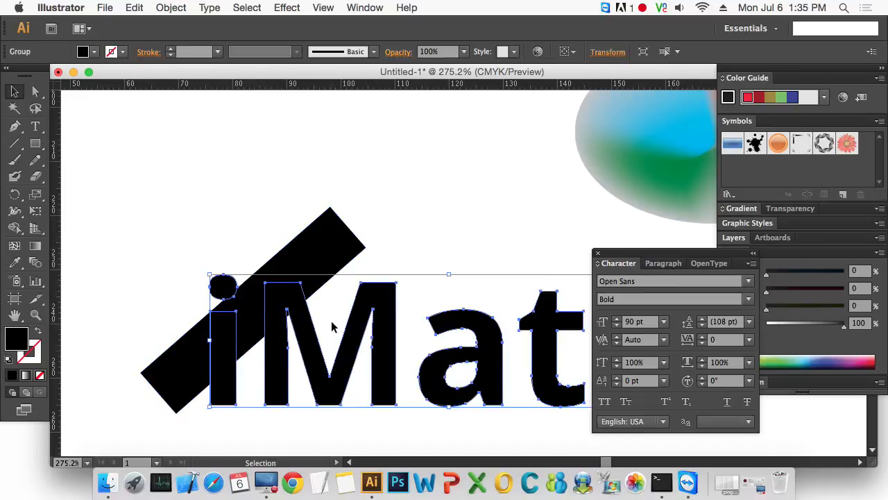
right_click(279, 323)
left_click(362, 406)
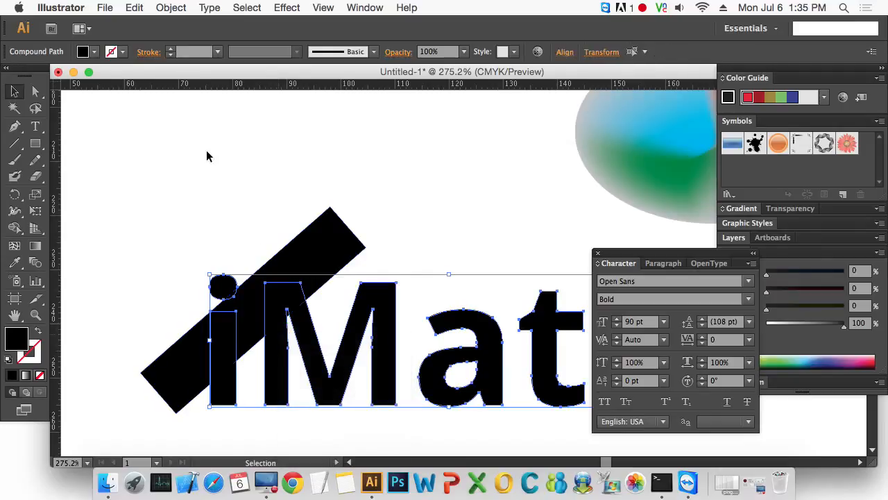
left_click(206, 156)
left_click(215, 287)
right_click(213, 287)
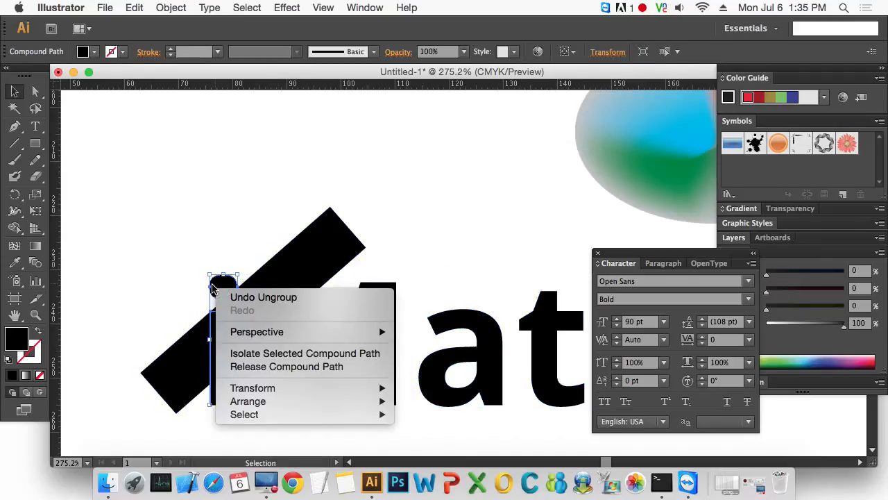
left_click(183, 223)
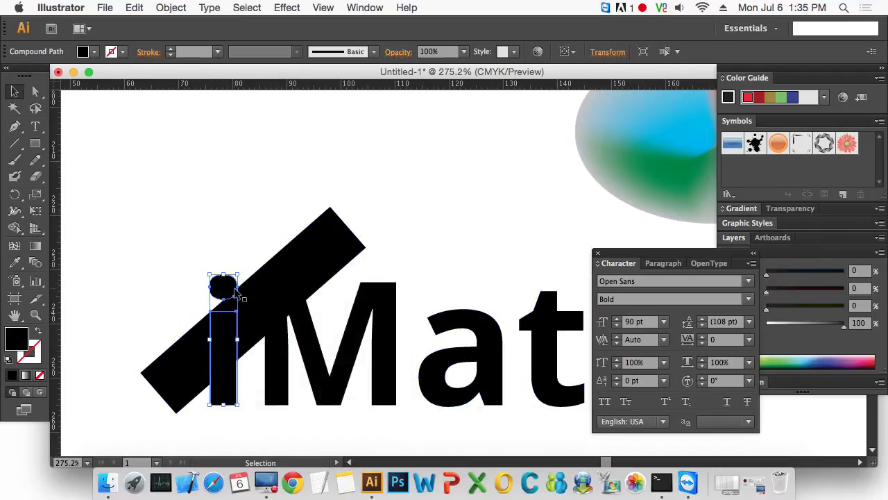
left_click(174, 7)
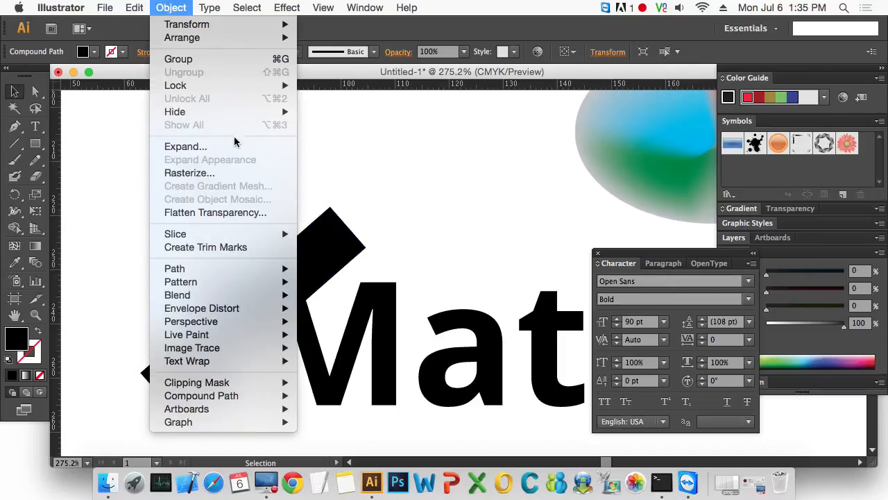
left_click(140, 201)
left_click(150, 206)
Step: Release the compound path of the letter i and take its dot out of the artwork
left_click(228, 289)
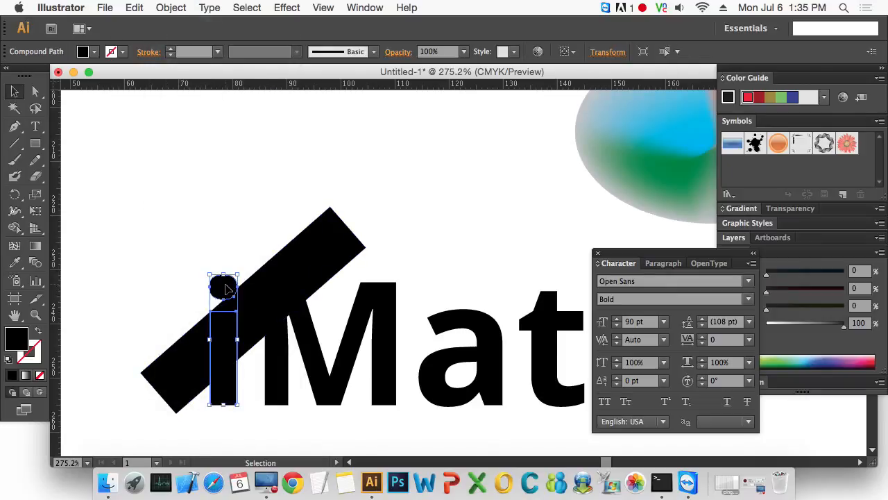
right_click(226, 289)
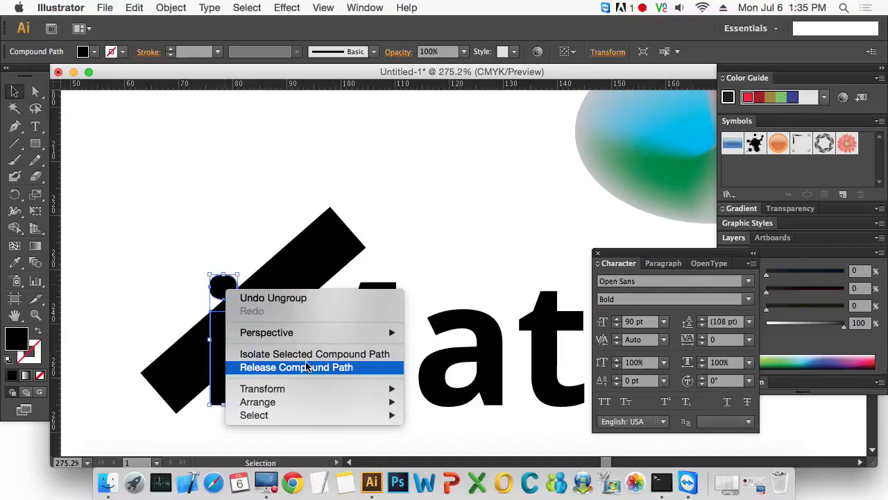
left_click(174, 7)
left_click(174, 8)
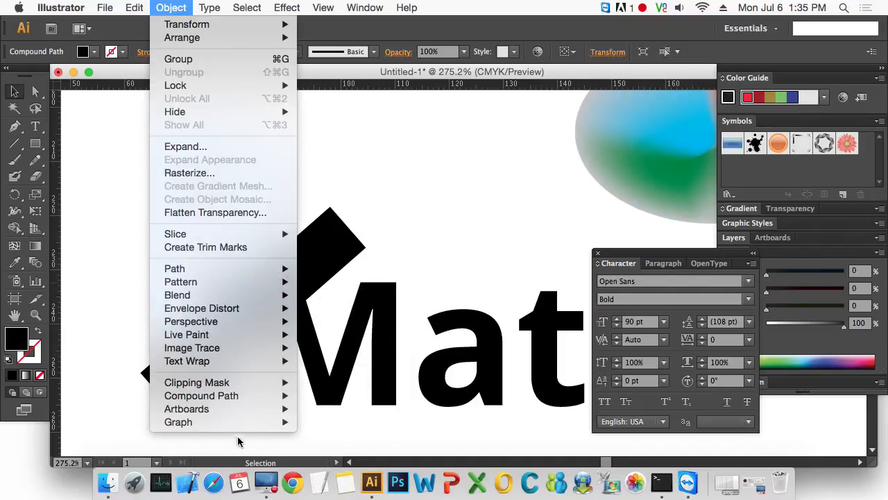
mouse_move(260, 397)
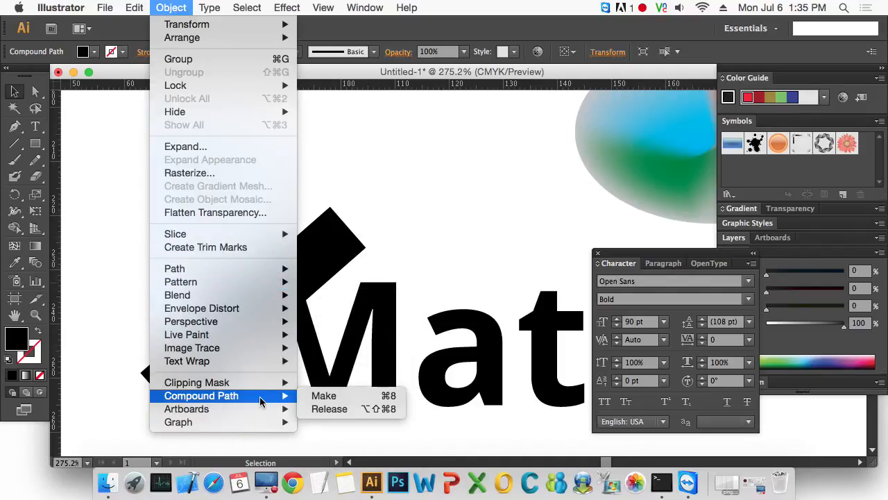
left_click(352, 409)
left_click(167, 238)
left_click(227, 289)
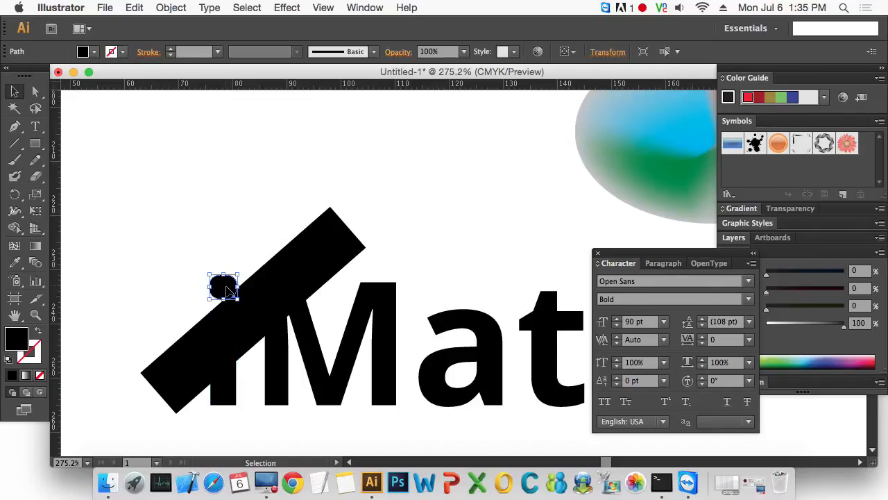
key("Delete")
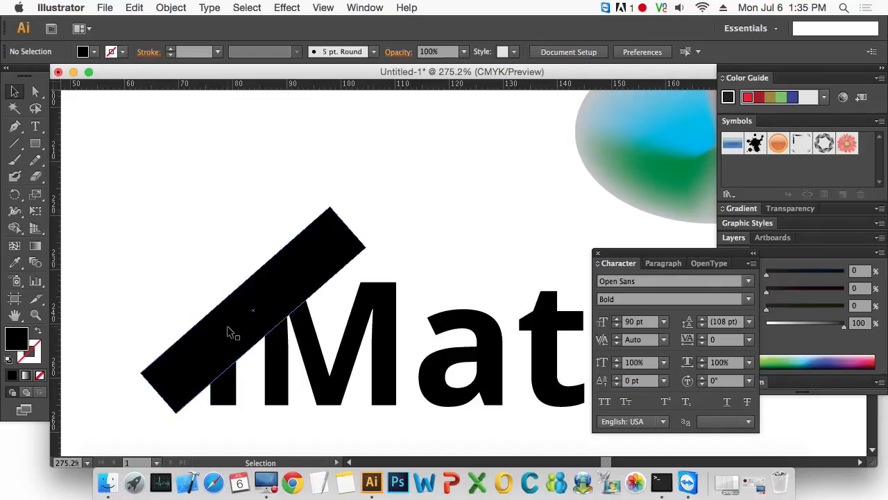
Step: Split the i stem and the M along the diagonal black rectangle with Divide Objects Below
left_click(228, 329)
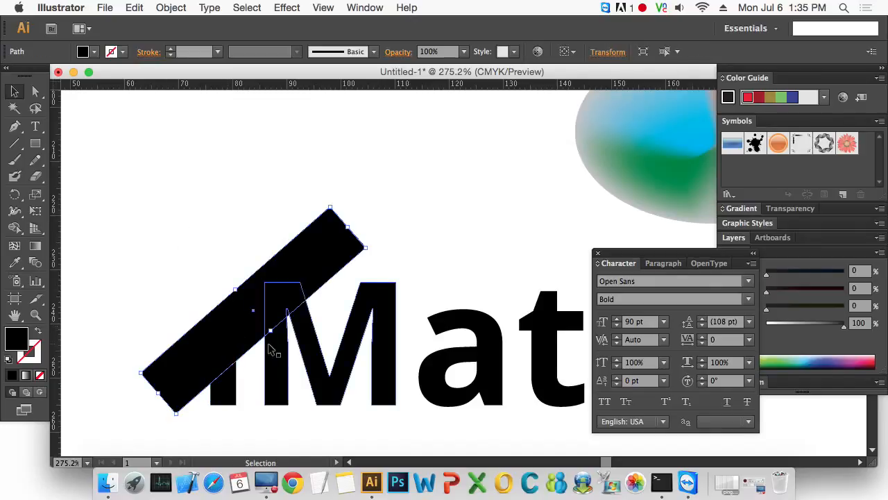
left_click(171, 9)
mouse_move(226, 269)
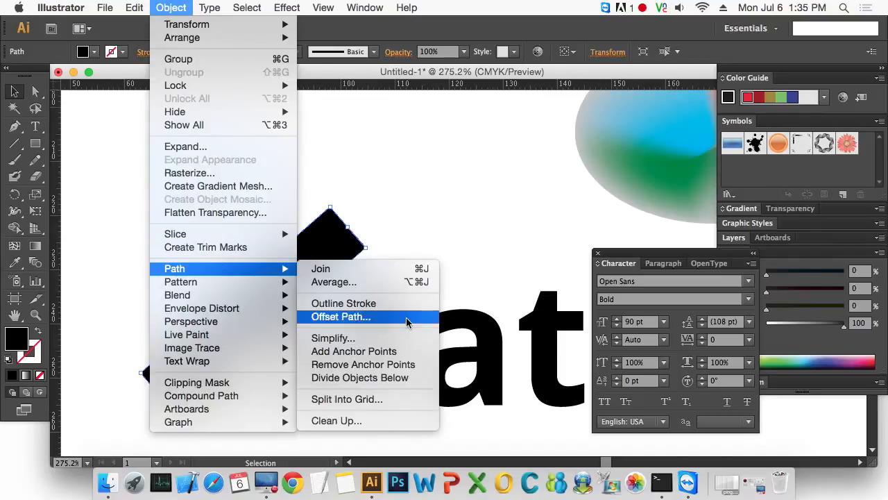
left_click(390, 379)
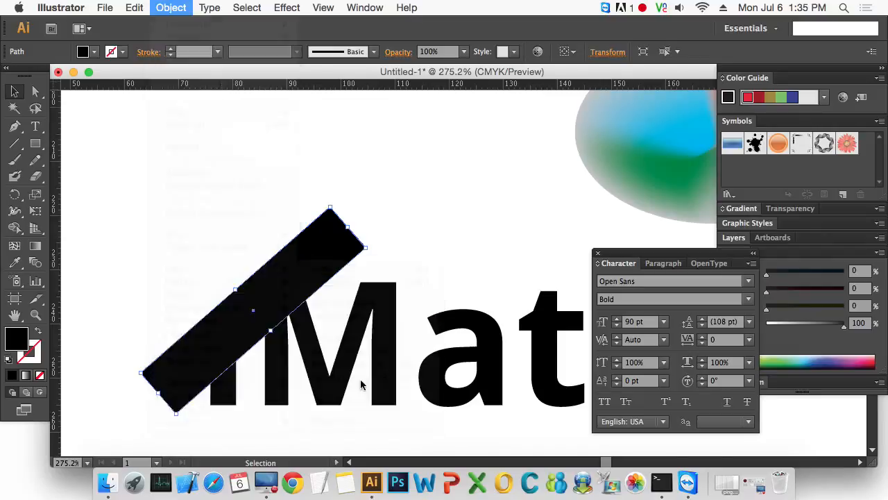
left_click(185, 283)
Step: Delete the cut-off upper pieces of the i stem and the M's left stem, and put the i's dot back in place
left_click(231, 317)
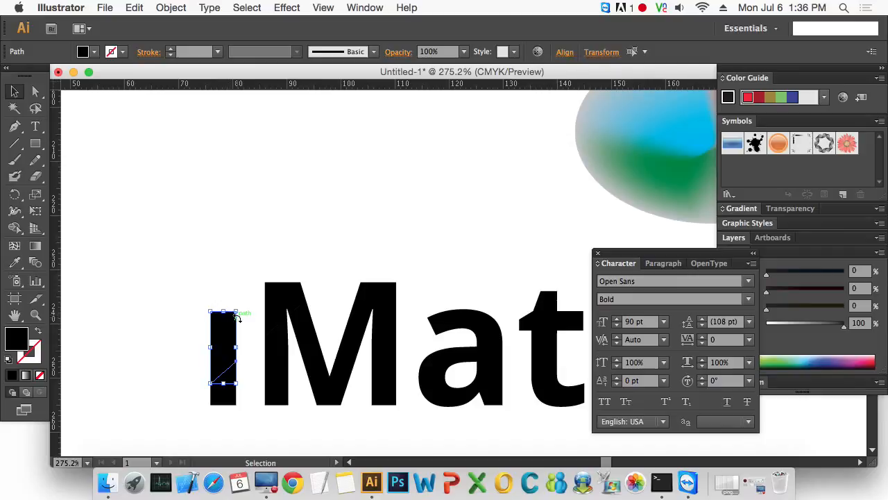
key("Delete")
left_click(276, 290)
key("Delete")
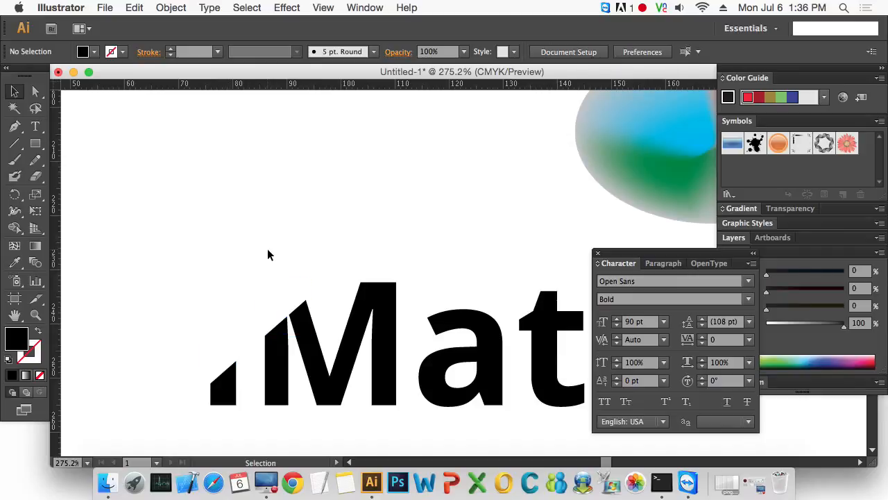
key("super+z")
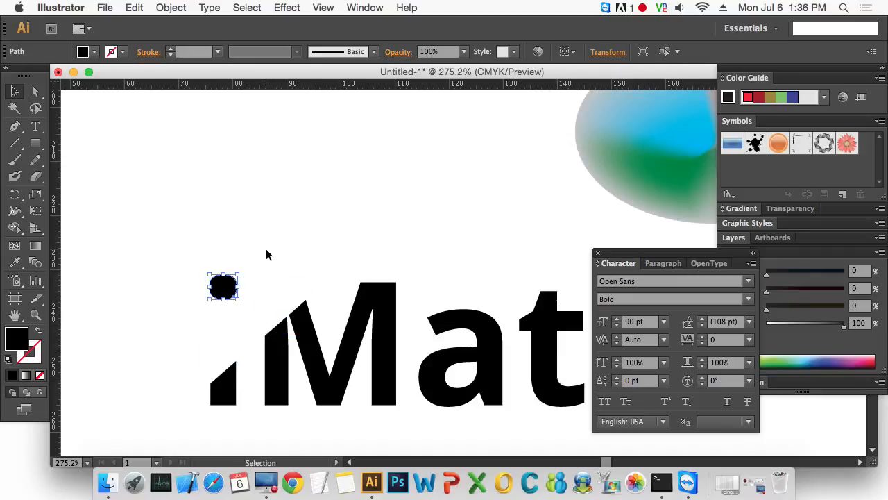
left_click(268, 252)
Step: Scale the whole iMato lettering down to about 37 mm wide and move it toward the page's left side
left_click(385, 316, "alt+super")
left_click(386, 316, "alt+super")
left_click_drag(420, 310, 139, 254)
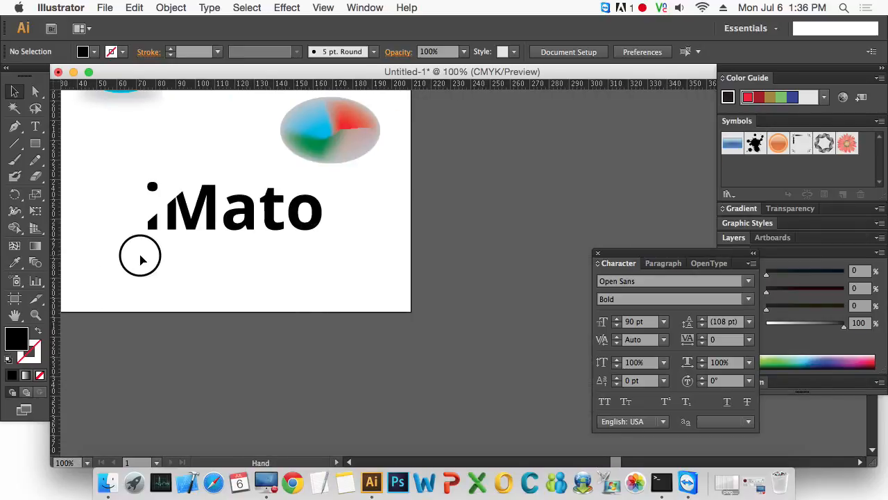
left_click_drag(118, 142, 362, 286)
left_click(337, 301, "alt+super")
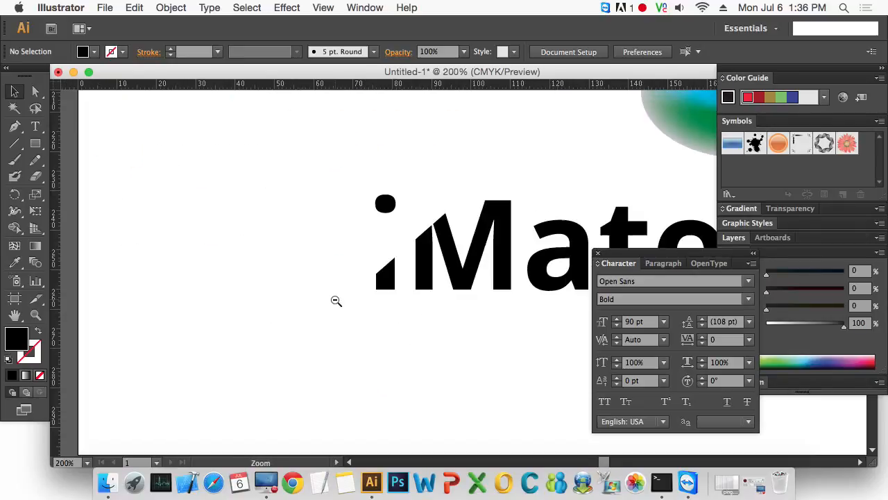
left_click(444, 306, "alt+super")
left_click_drag(505, 301, 278, 312)
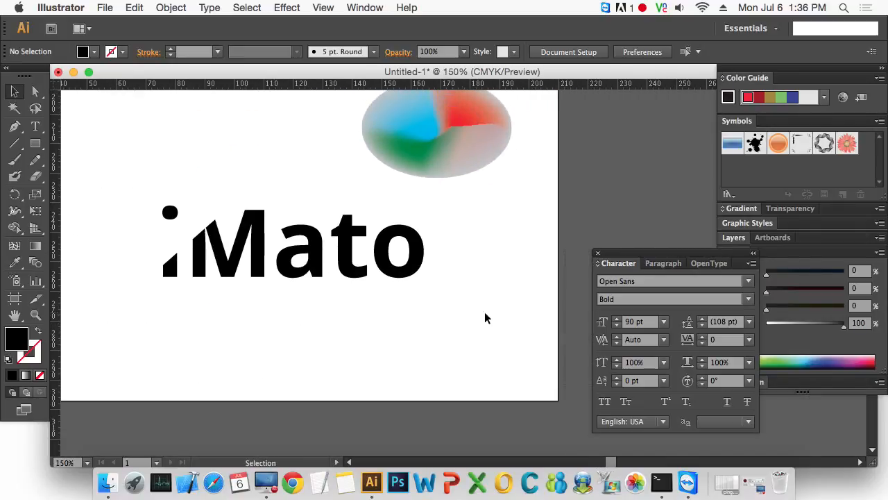
left_click_drag(471, 309, 155, 214)
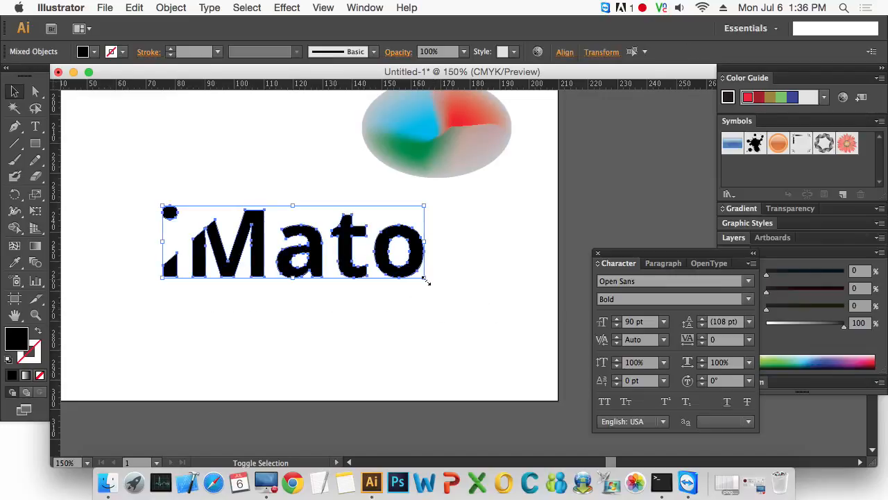
left_click_drag(426, 280, 271, 236)
left_click(270, 278)
left_click_drag(255, 290, 430, 329)
left_click_drag(278, 218, 545, 340)
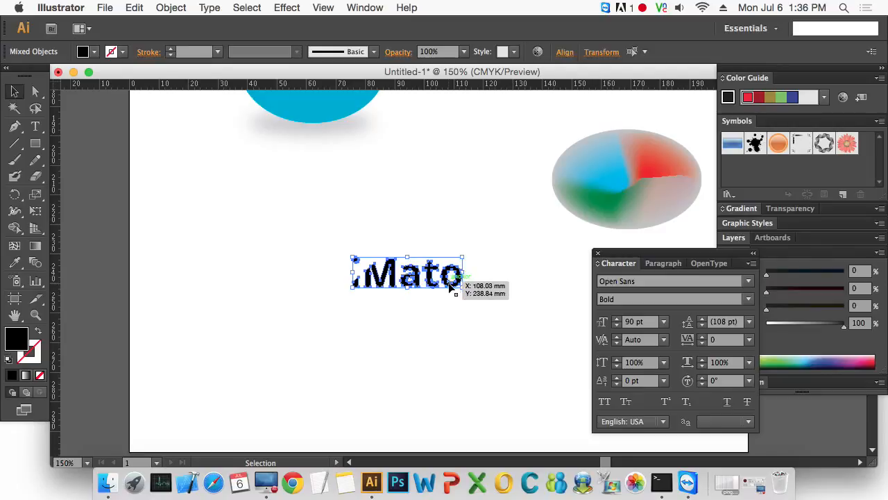
left_click_drag(445, 277, 378, 278)
left_click(413, 337)
Step: Recolour the letter a of the iMato lettering grey with 36% black, then deselect it
key("z")
left_click_drag(249, 233, 510, 367)
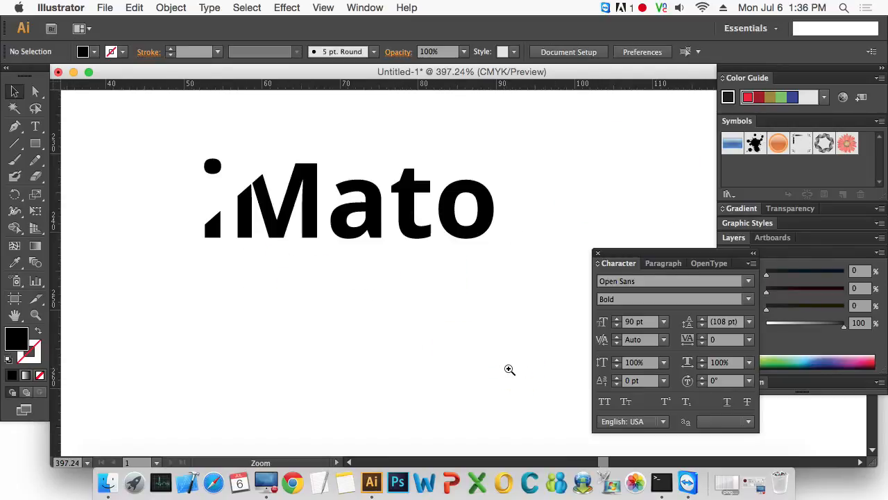
left_click(426, 349, "alt")
key("v")
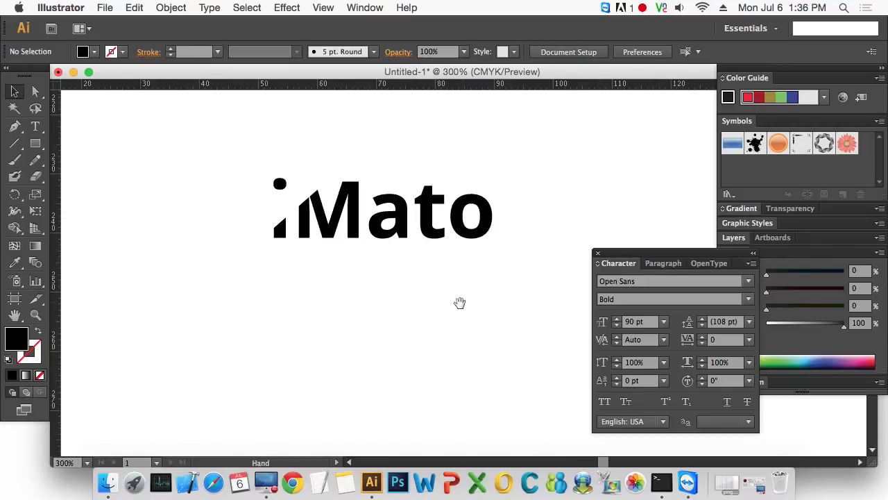
left_click_drag(460, 303, 424, 354)
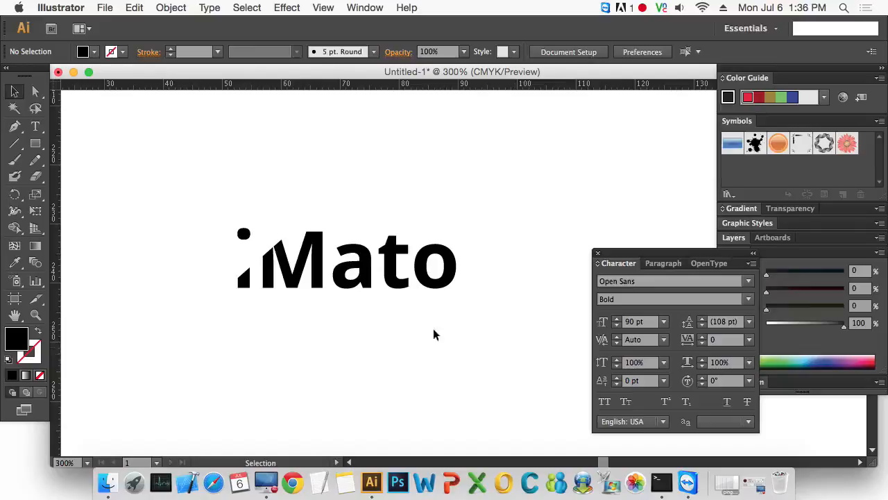
left_click(367, 267)
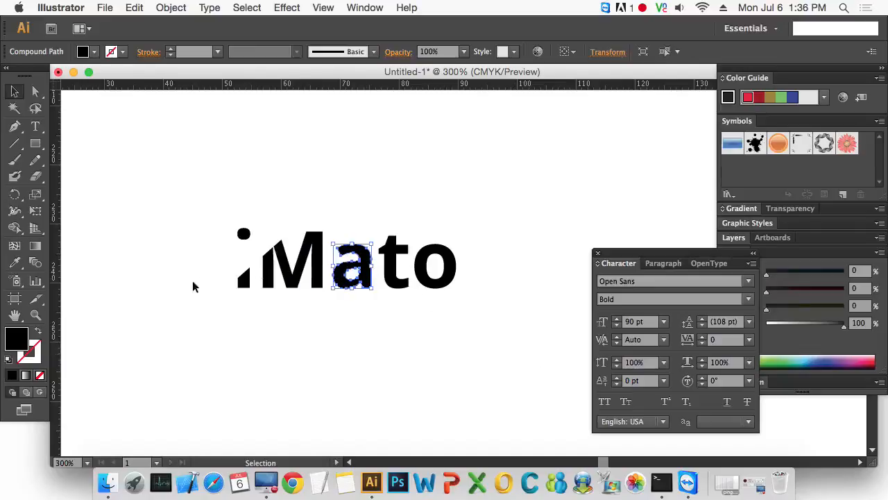
left_click_drag(823, 329, 794, 326)
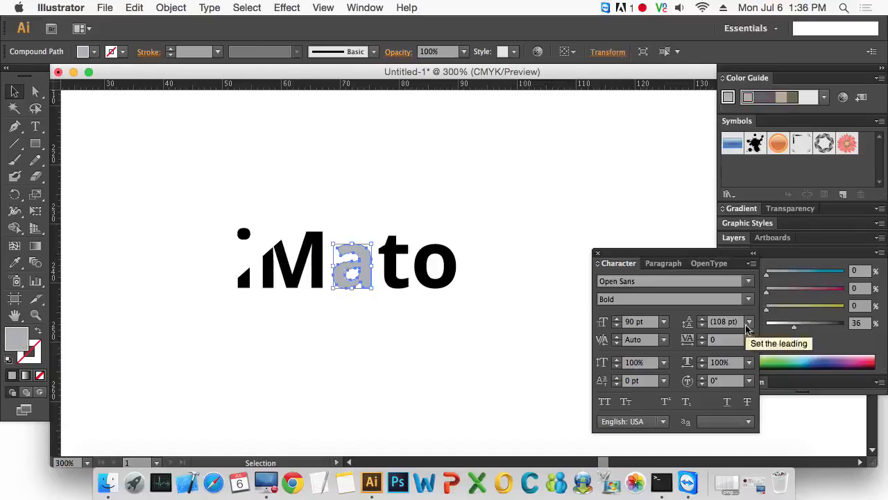
left_click(360, 351)
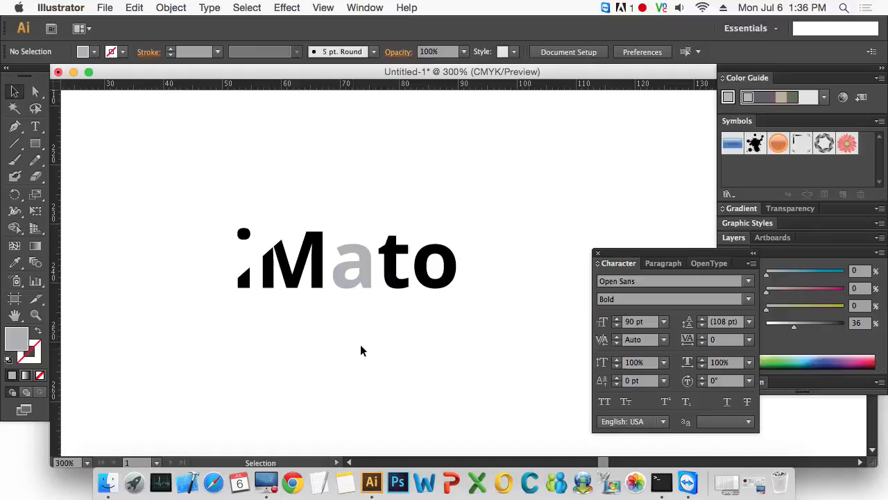
left_click(350, 278)
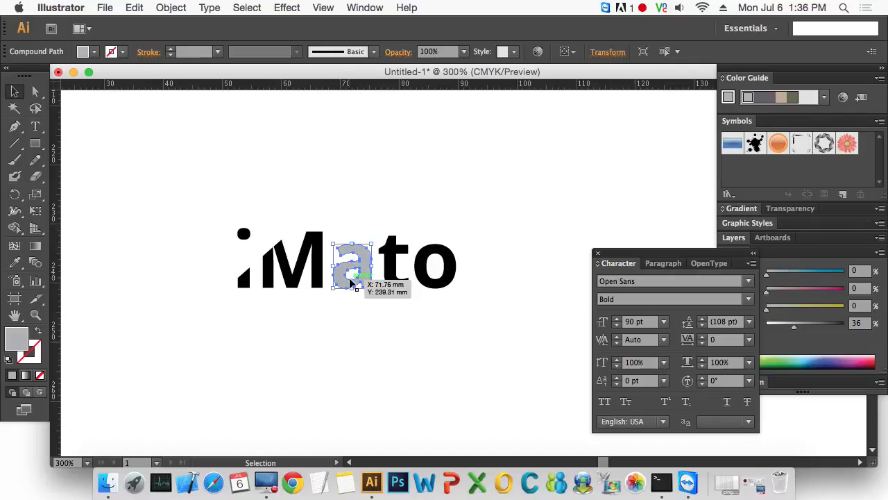
left_click(167, 8)
mouse_move(242, 396)
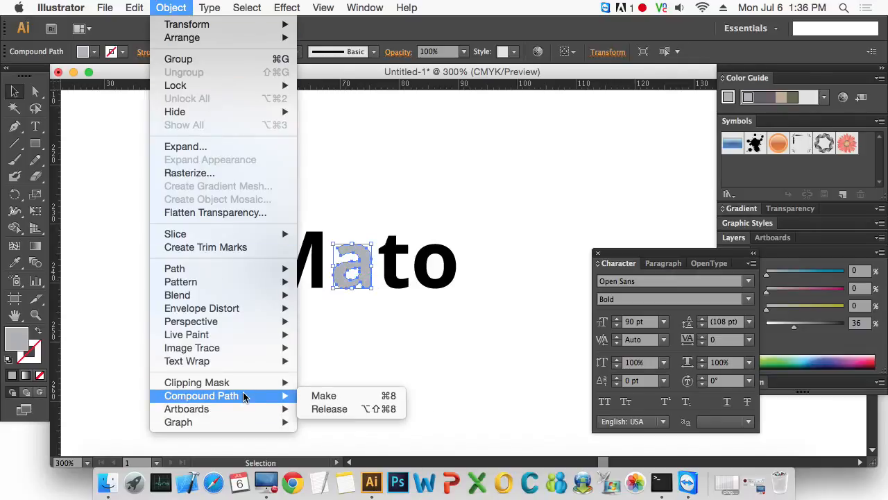
left_click(399, 341)
left_click(399, 341)
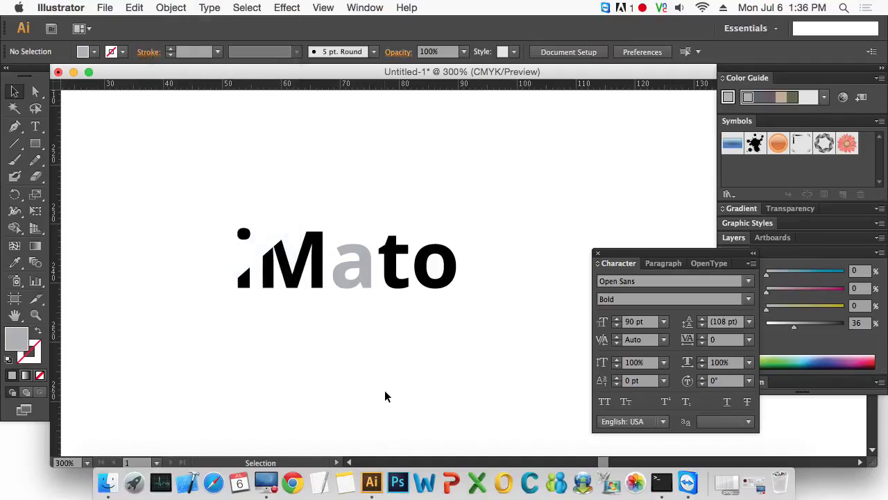
Step: Release the compound path of the grey letter a and deselect the resulting pieces
left_click(341, 281)
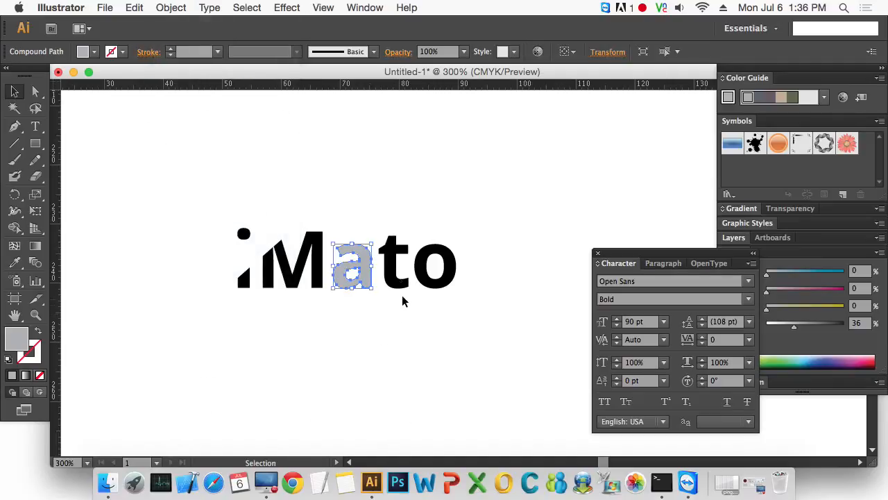
left_click_drag(301, 199, 439, 361)
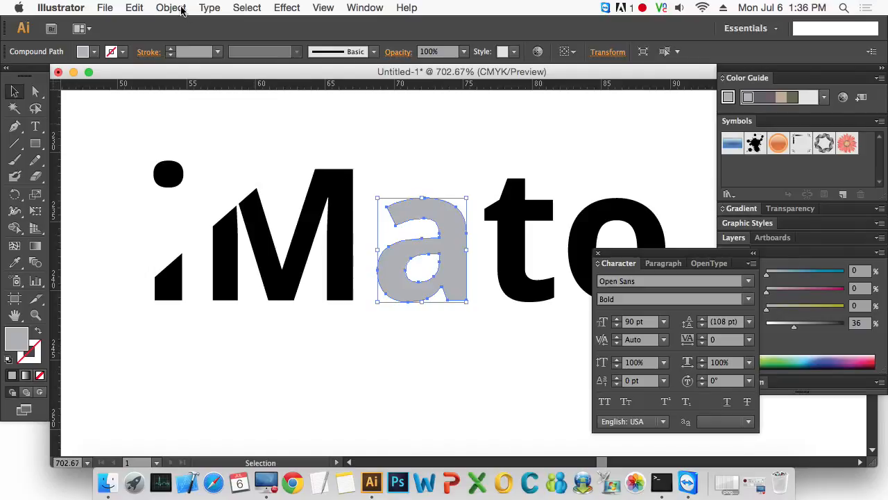
left_click(179, 9)
mouse_move(201, 395)
left_click(354, 410)
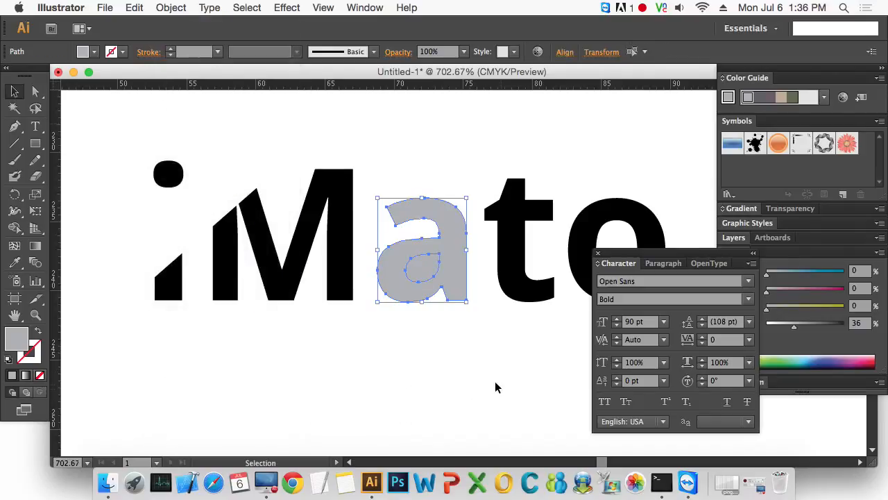
left_click(472, 327)
Step: Fill the inner counter shape of the letter a with magenta at 89% M and 36% K
left_click(422, 267)
left_click(815, 290)
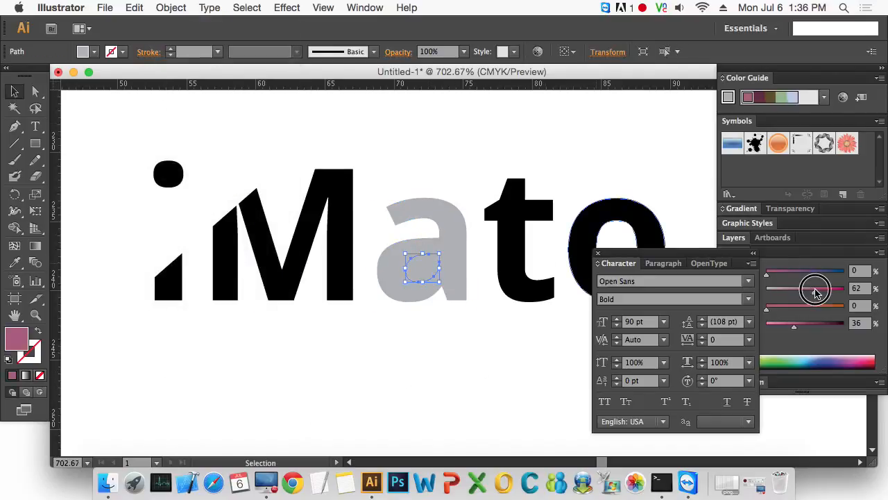
left_click_drag(815, 290, 835, 290)
left_click(442, 379)
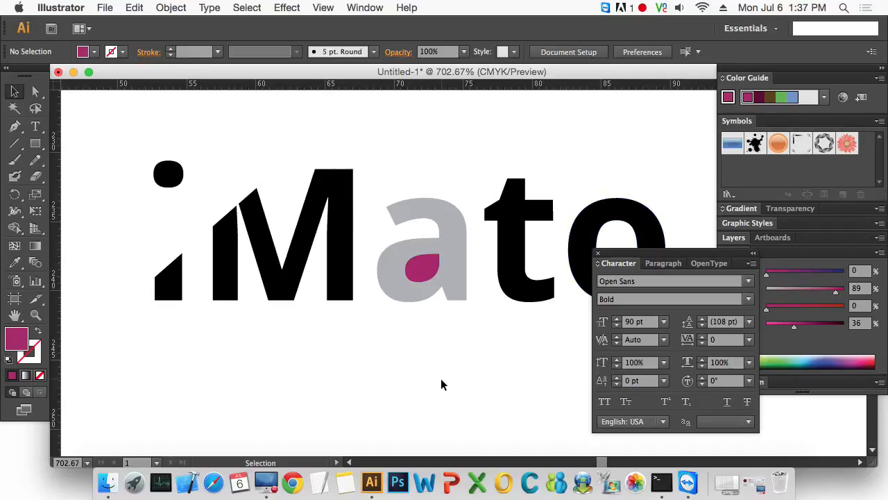
Step: Draw a magenta rectangle about 42 by 17 mm on the empty page area below the iMato lettering
left_click_drag(481, 362, 437, 303)
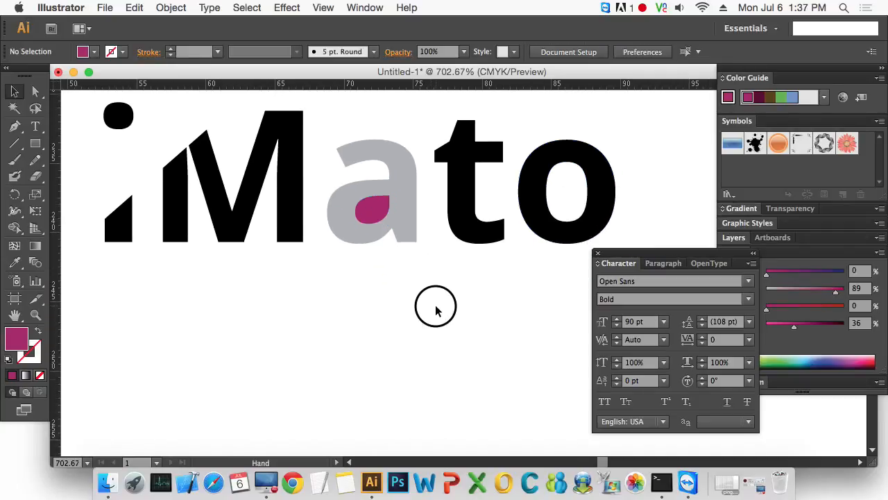
left_click(380, 297, "alt+super")
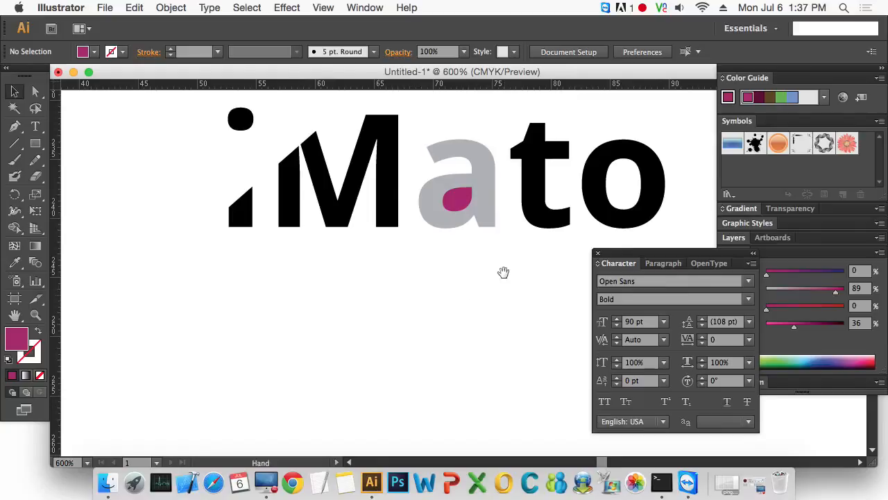
left_click_drag(475, 277, 440, 329)
left_click_drag(676, 259, 703, 293)
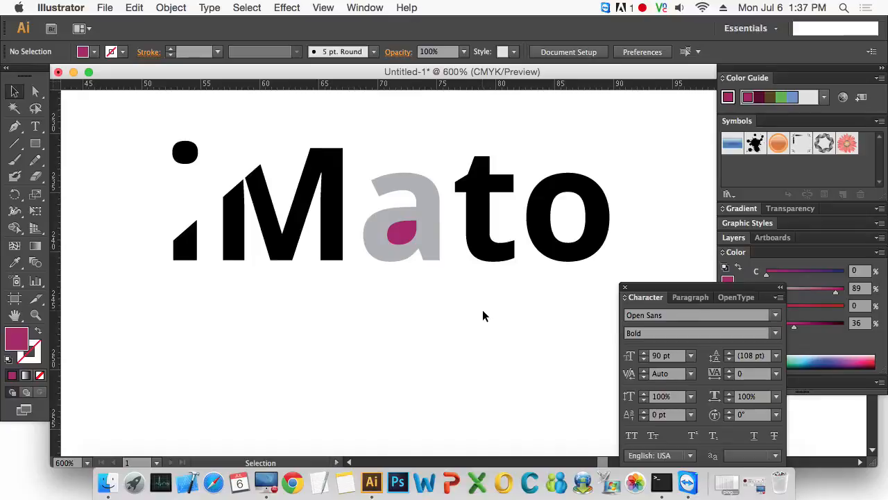
left_click(437, 290, "alt+super")
left_click(437, 290, "alt+super")
left_click(437, 290, "alt+super")
left_click_drag(520, 273, 477, 195)
left_click(35, 143)
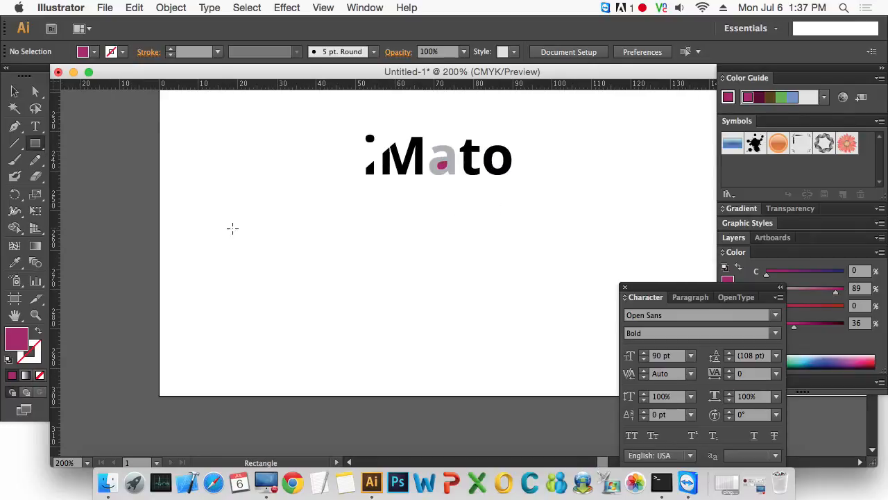
left_click_drag(231, 229, 397, 295)
key("v")
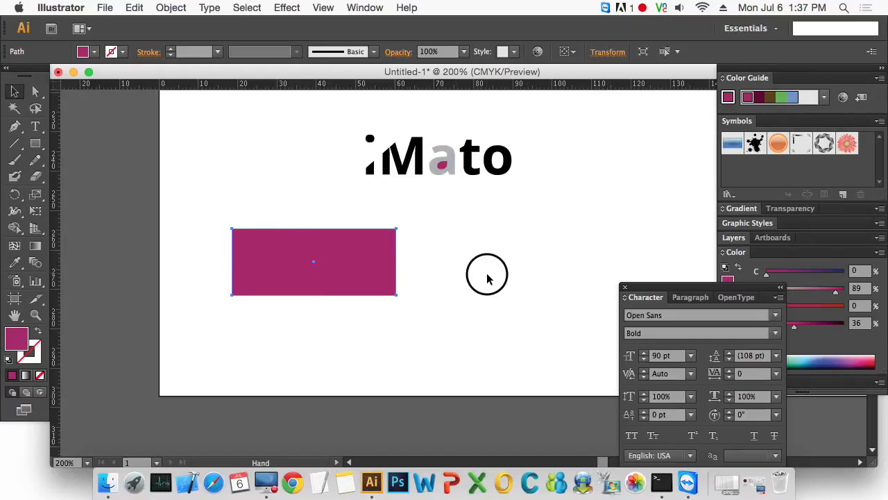
Step: Move the Character panel aside and reposition the magenta rectangle near the bottom edge of the page
left_click_drag(670, 285, 557, 202)
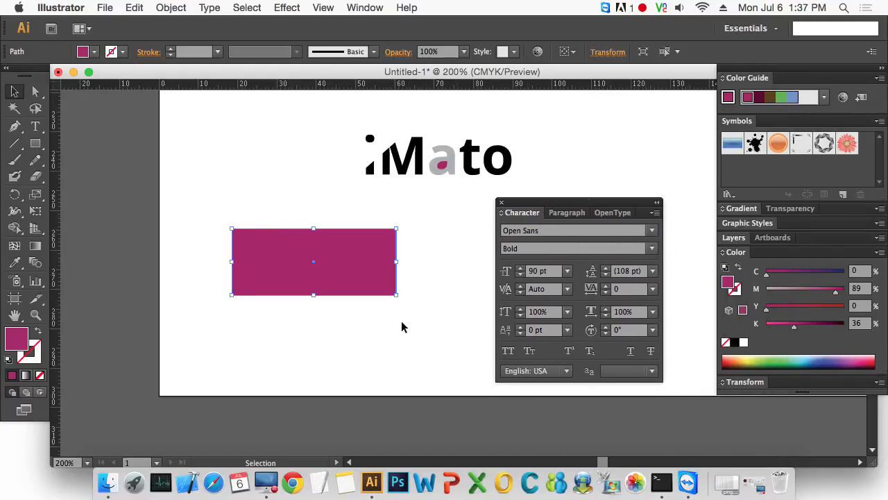
left_click(35, 245)
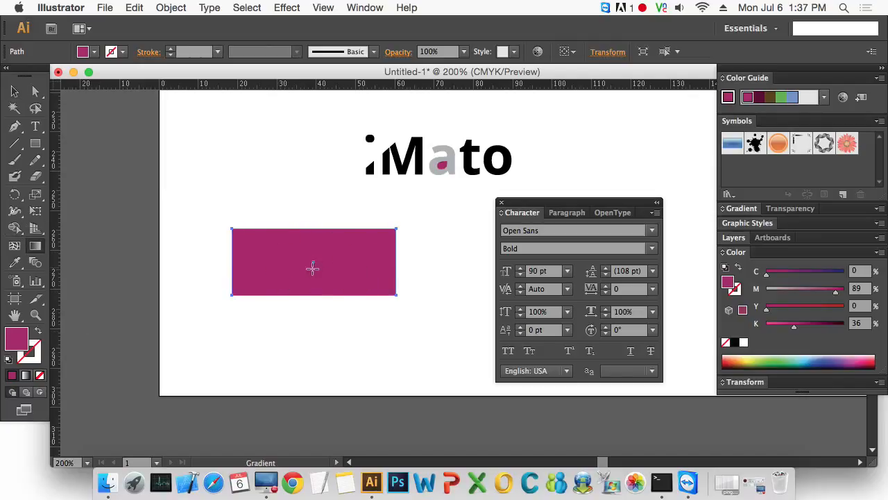
left_click(15, 90)
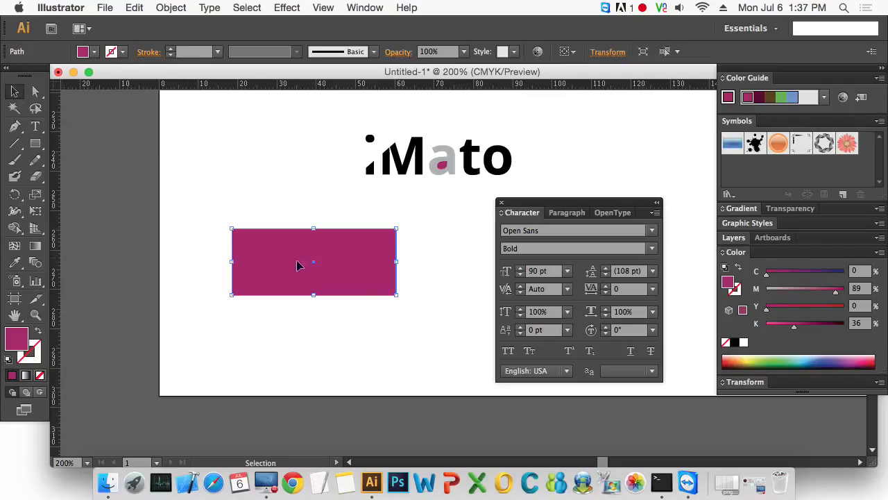
left_click_drag(335, 269, 412, 353)
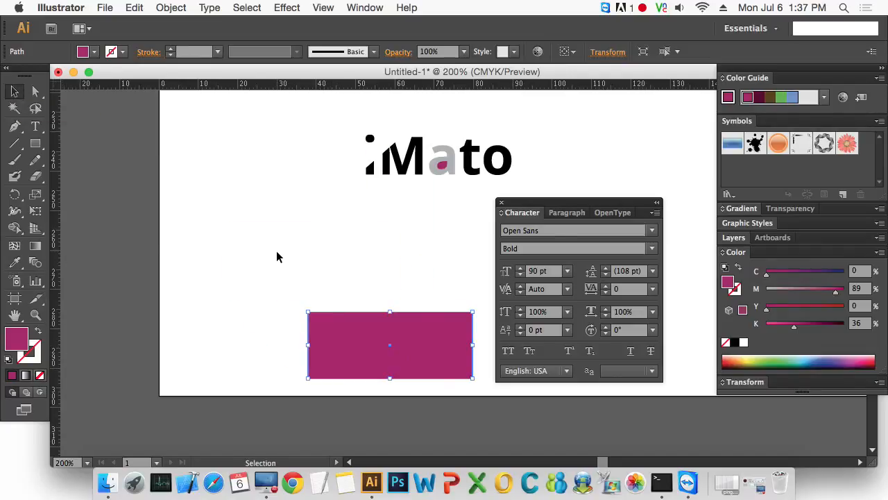
Step: Draw a square about 31 mm wide beside the lettering and a concentric square about 9 mm wide inside it
left_click(36, 143)
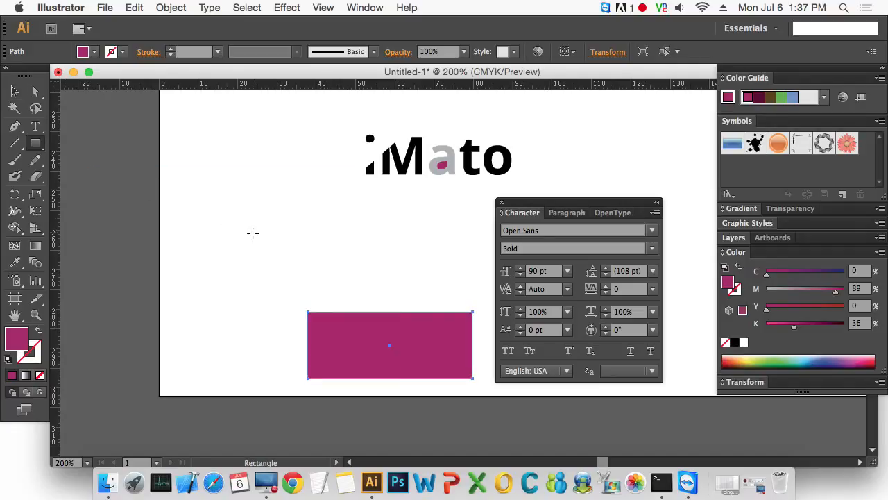
left_click_drag(238, 206, 318, 258)
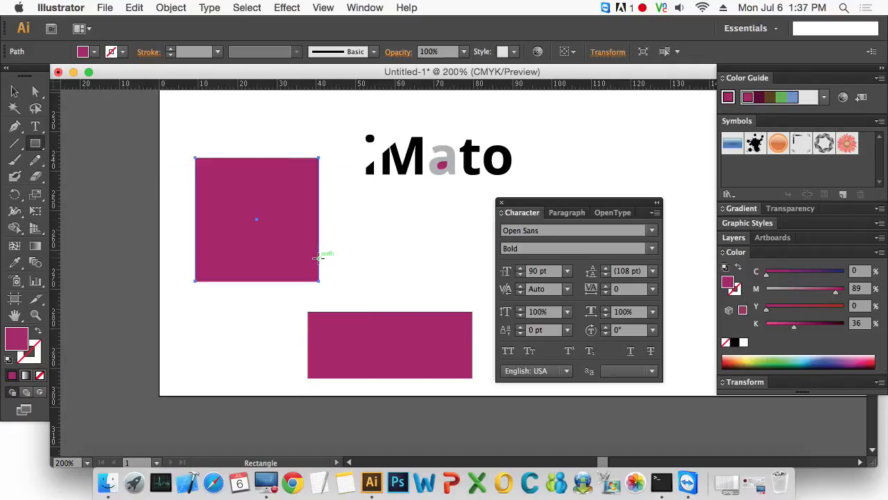
left_click_drag(258, 219, 275, 236)
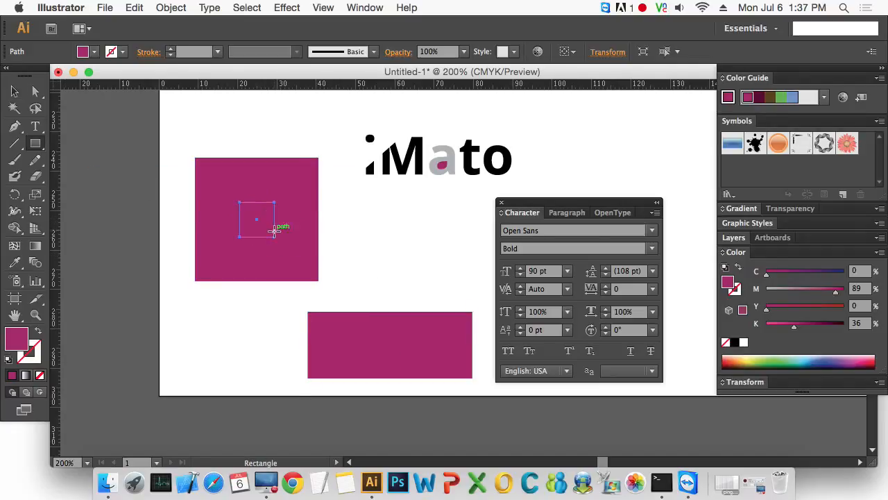
Step: Swap fill and stroke on both concentric squares so they have magenta outlines and no fill, then deselect them
left_click(17, 91)
left_click_drag(173, 145, 207, 281)
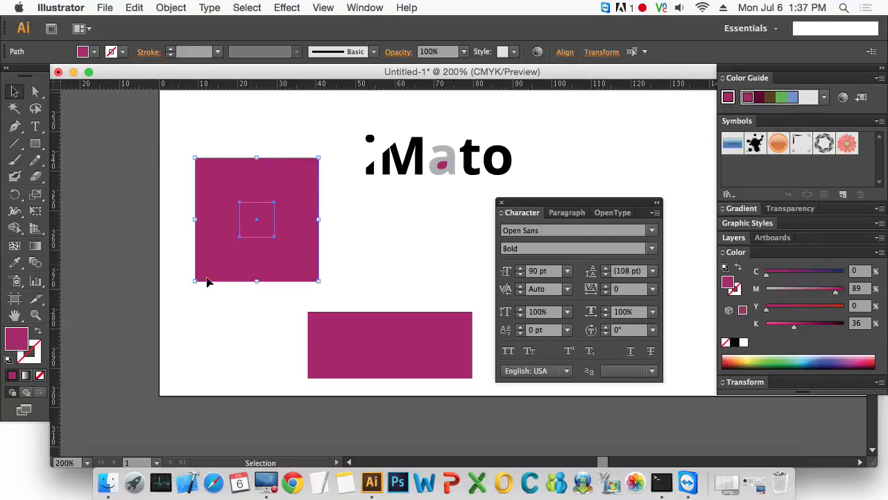
left_click(38, 333)
left_click(241, 346)
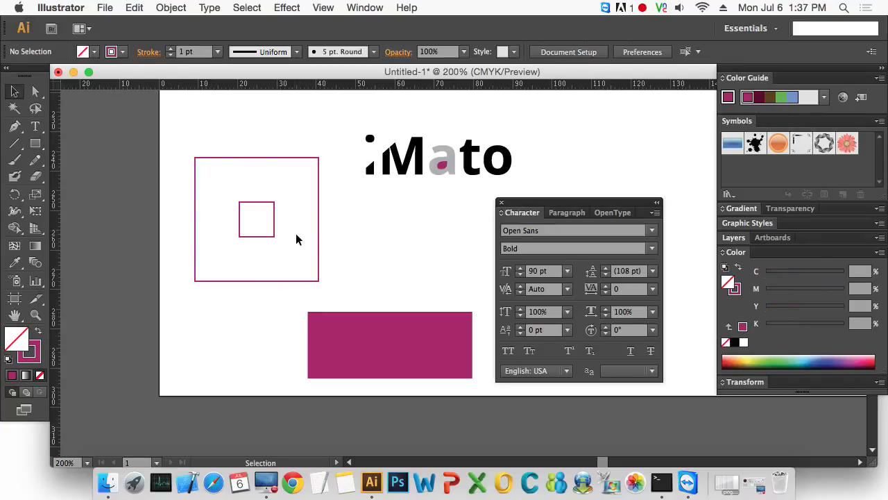
Step: Recolour the inner square's outline to green with C 100, M 0, Y 100 and K 0
left_click(272, 236)
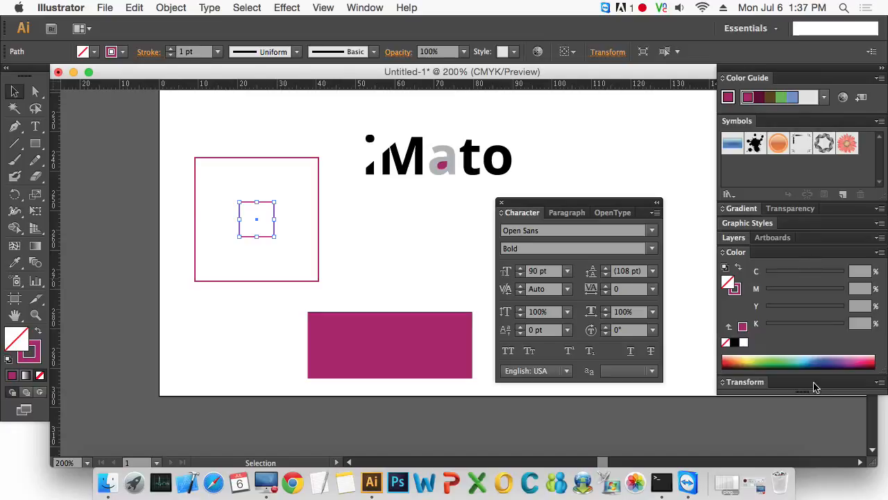
left_click(735, 290)
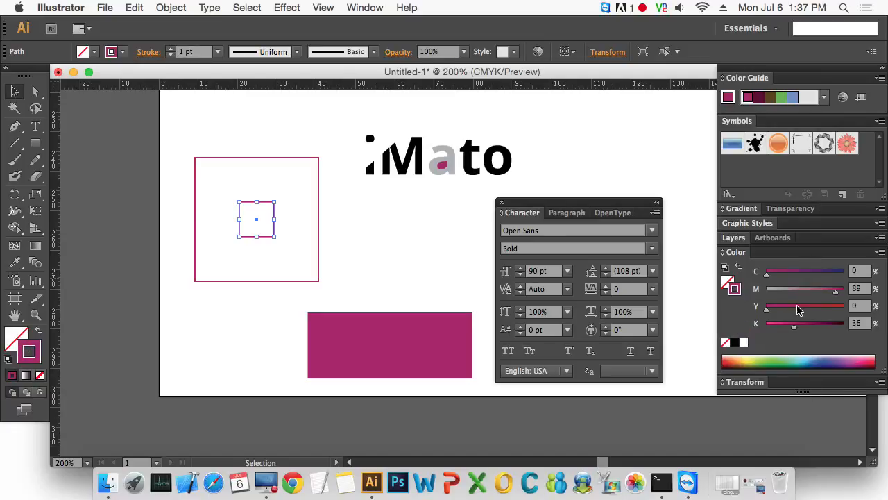
left_click_drag(835, 293, 738, 292)
left_click_drag(839, 275, 854, 276)
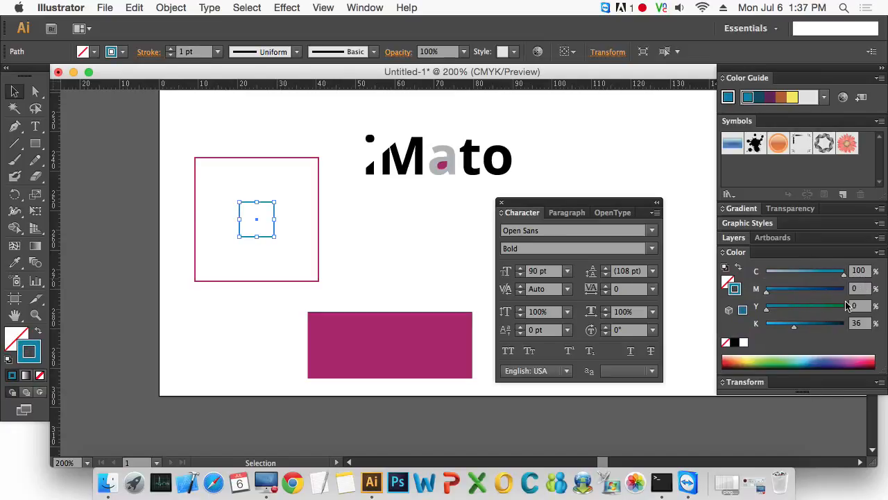
left_click(843, 308)
left_click_drag(843, 310, 848, 308)
left_click(854, 323)
type("00")
key("Return")
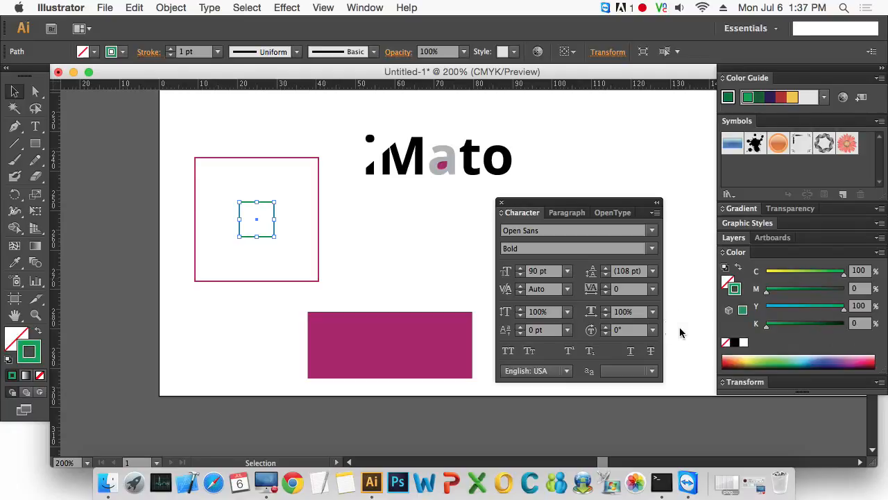
Step: Blend the magenta outer square with the green inner square using the Blend tool, then deselect the result
left_click_drag(278, 287, 218, 273)
left_click(254, 221, "shift")
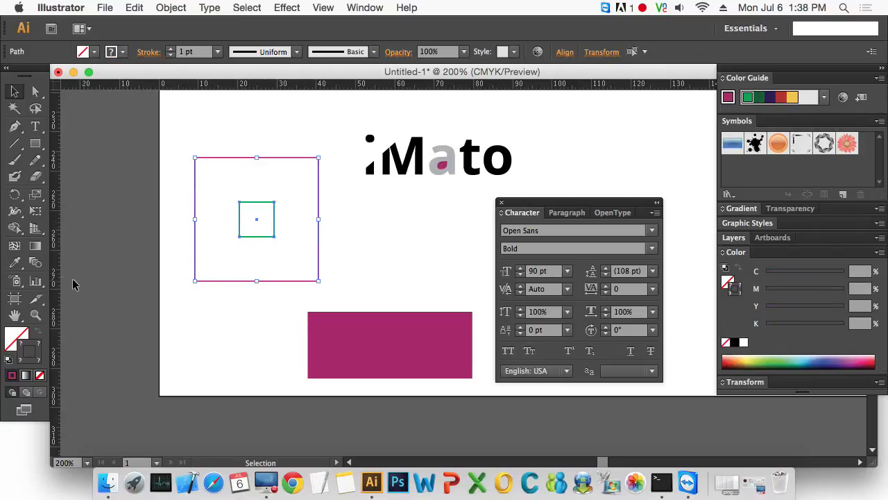
left_click(38, 268)
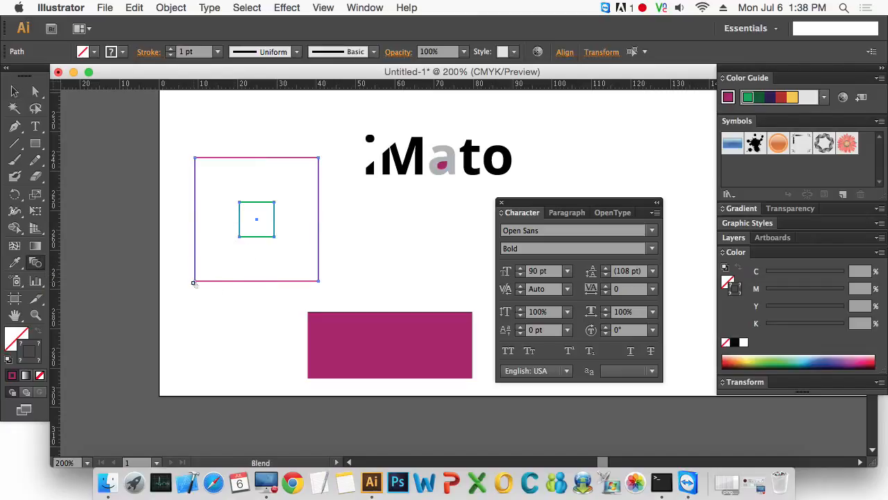
left_click(195, 282)
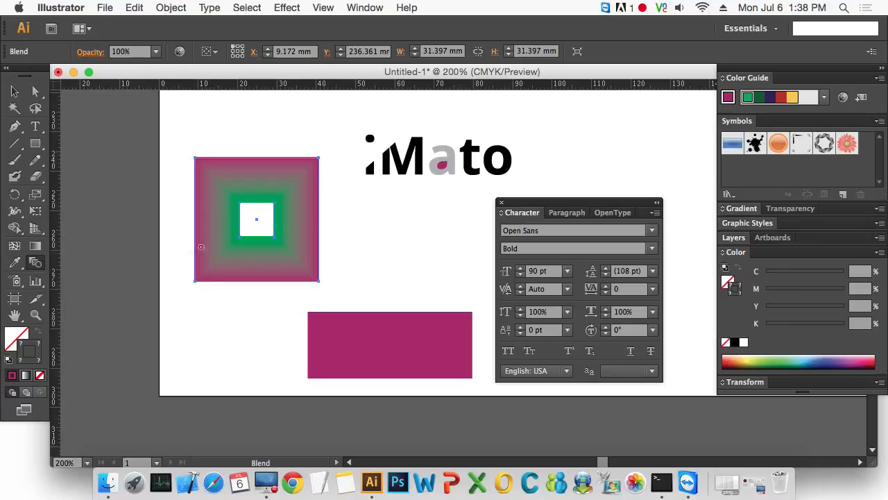
left_click(15, 91)
left_click(251, 314)
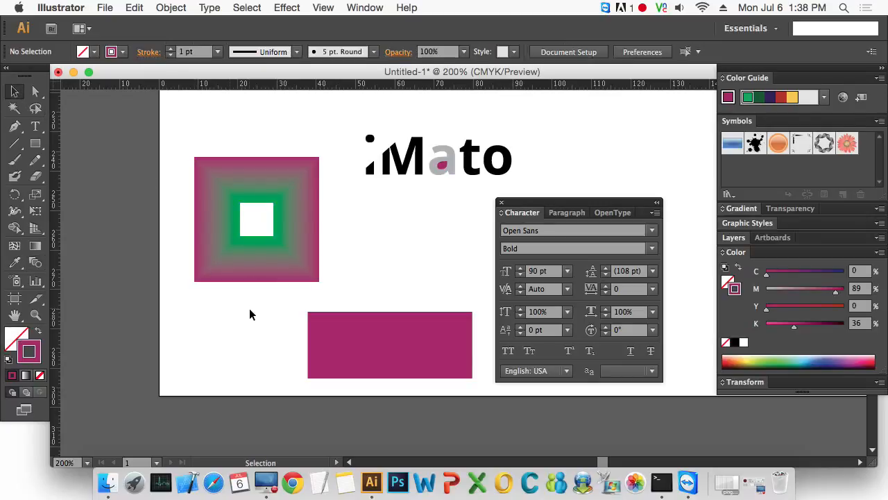
Step: Open the Blend Options for the blended squares with preview enabled and set the spacing to 15 Specified Steps
key("super+space")
left_click_drag(164, 137, 384, 340)
key("space")
left_click_drag(410, 288, 224, 283)
left_click(229, 281)
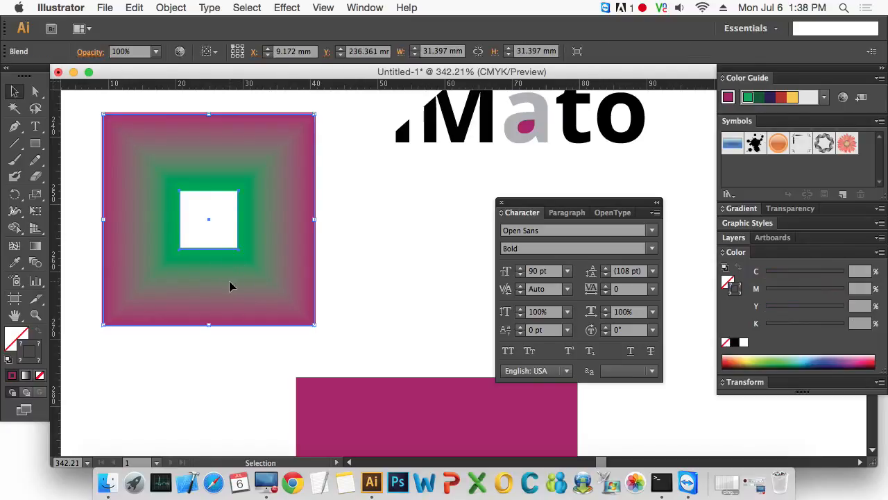
double_click(35, 262)
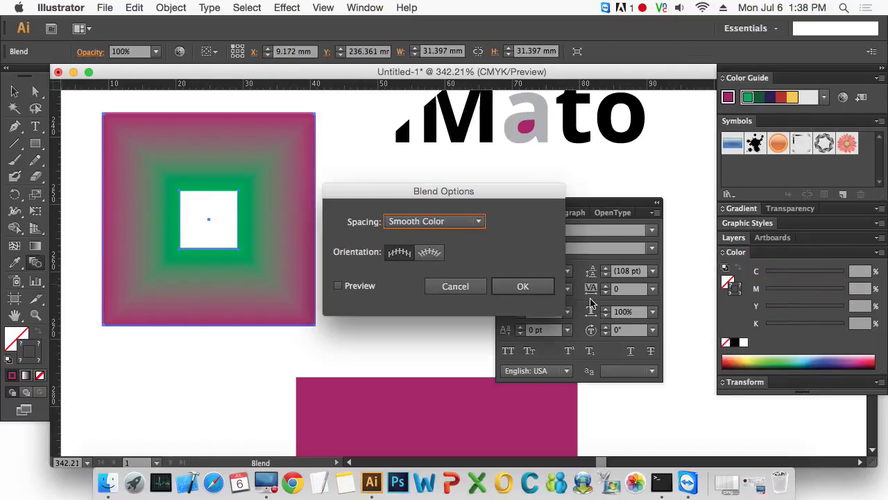
left_click(340, 285)
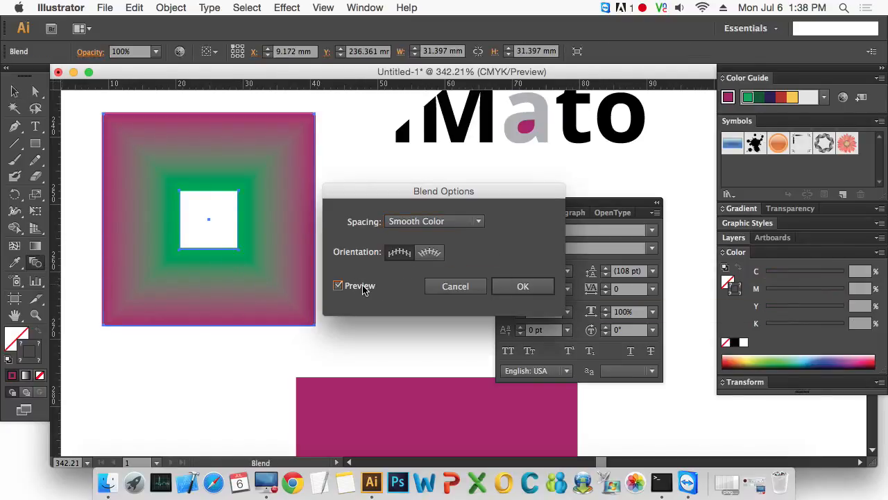
left_click(458, 220)
left_click(458, 252)
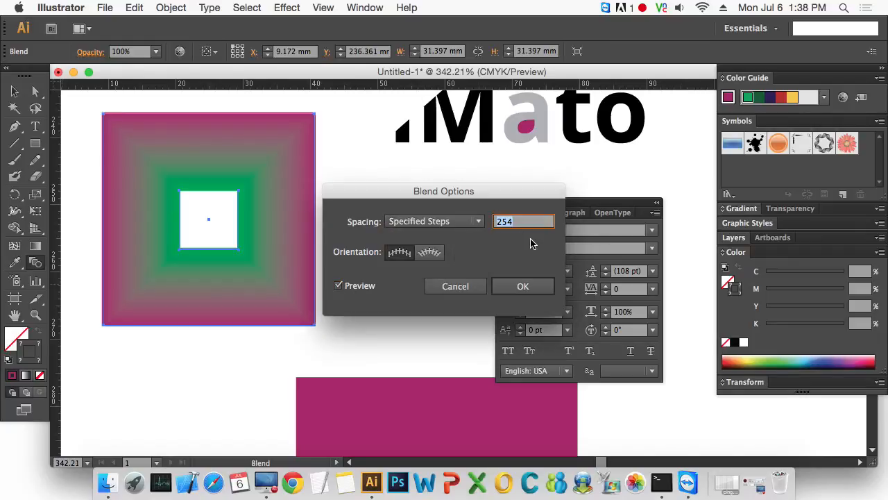
type("15")
key("Tab")
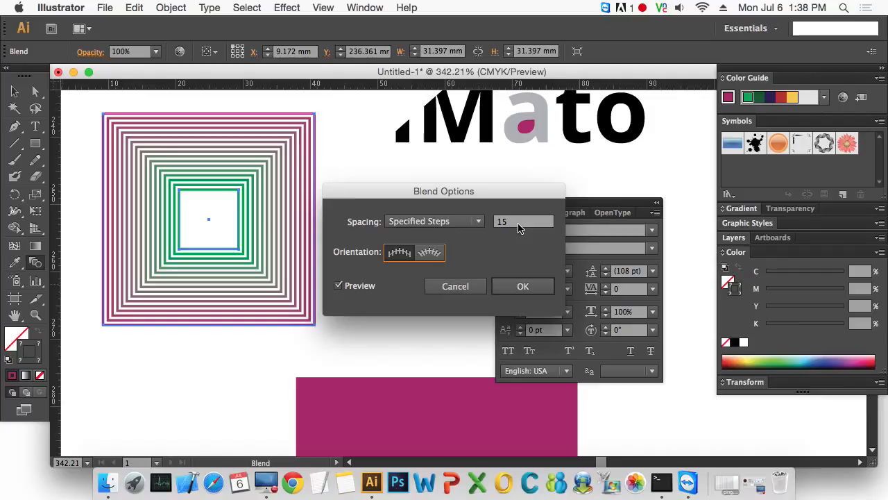
Step: Preview the blend with 5 specified steps, then set it to 20 steps
left_click_drag(519, 228, 490, 221)
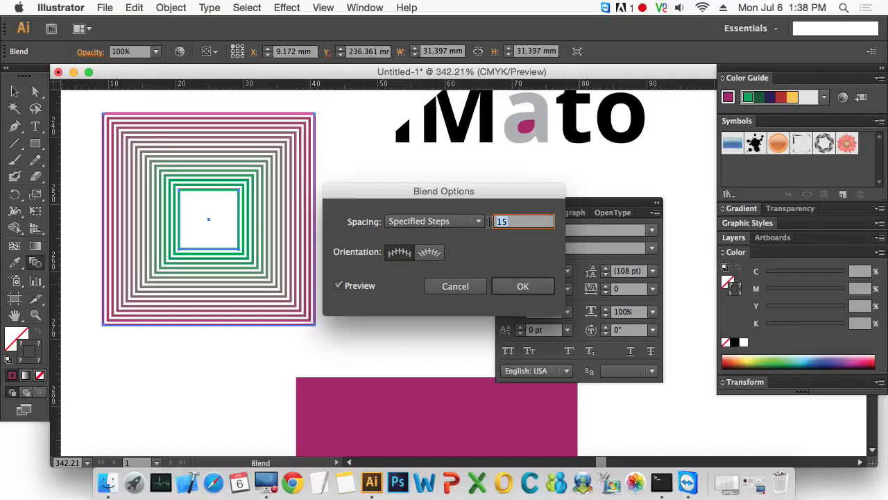
type("5")
key("Tab")
left_click(495, 223)
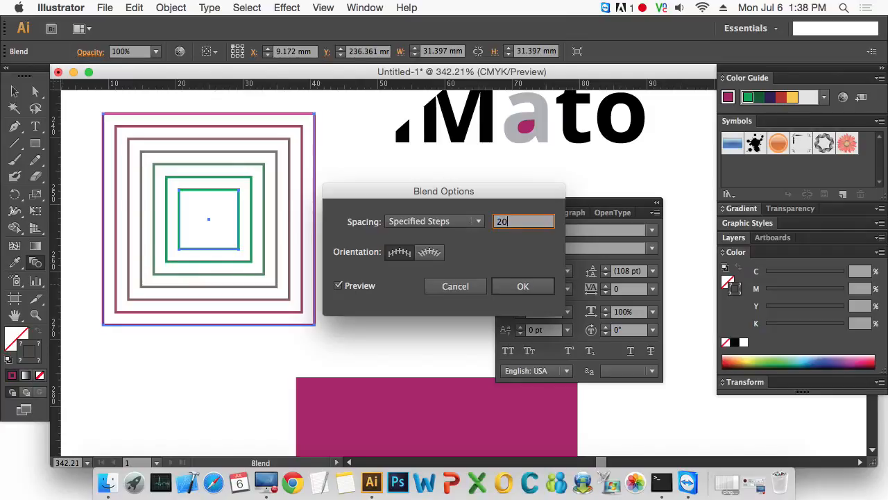
key("Tab")
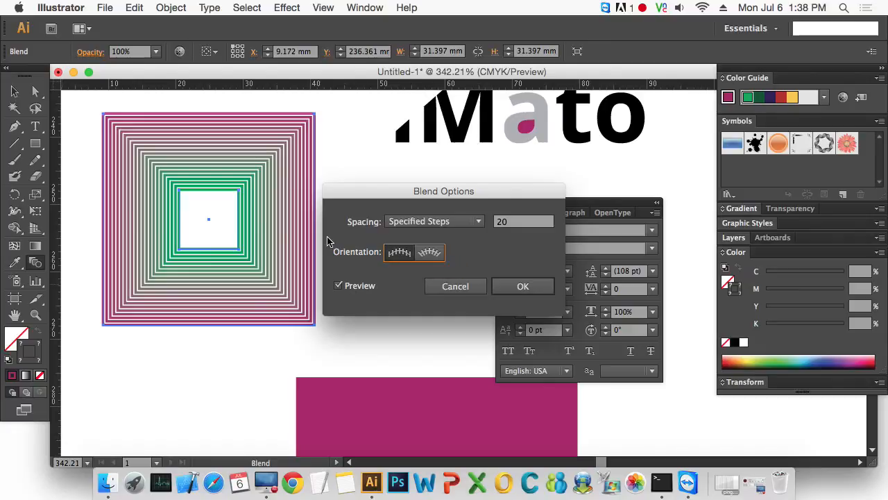
Step: Try Specified Distance spacing for the blend, return to Specified Steps at 20, apply the options and deselect the blend
left_click(479, 221)
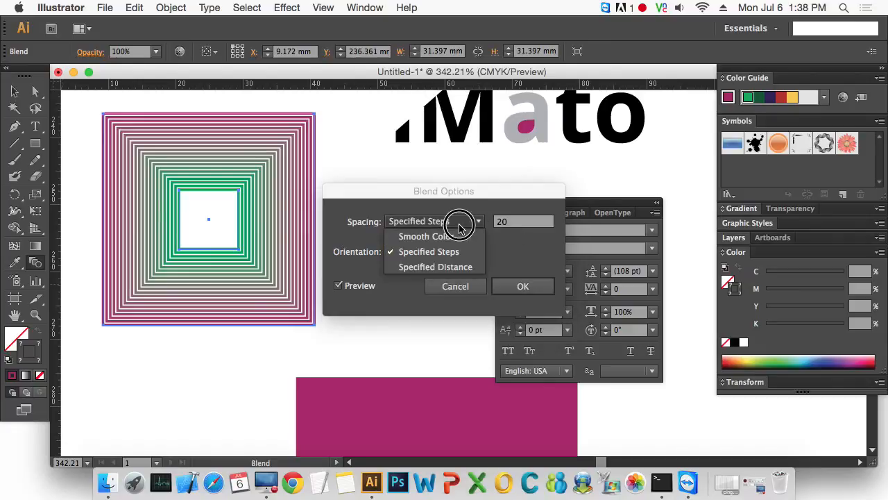
left_click(451, 267)
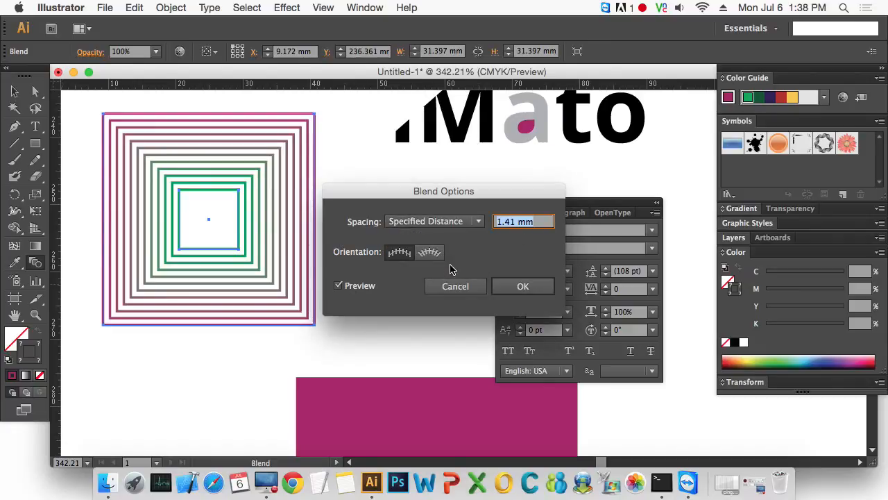
left_click(451, 222)
left_click(444, 252)
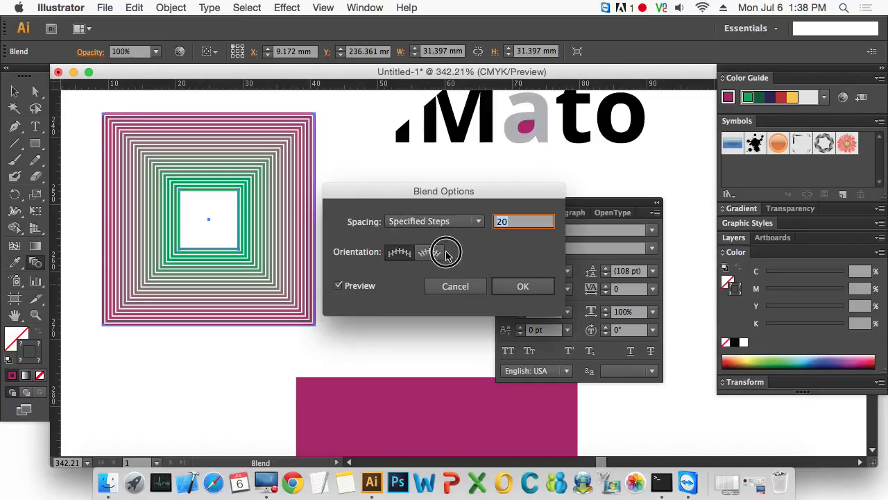
left_click(521, 288)
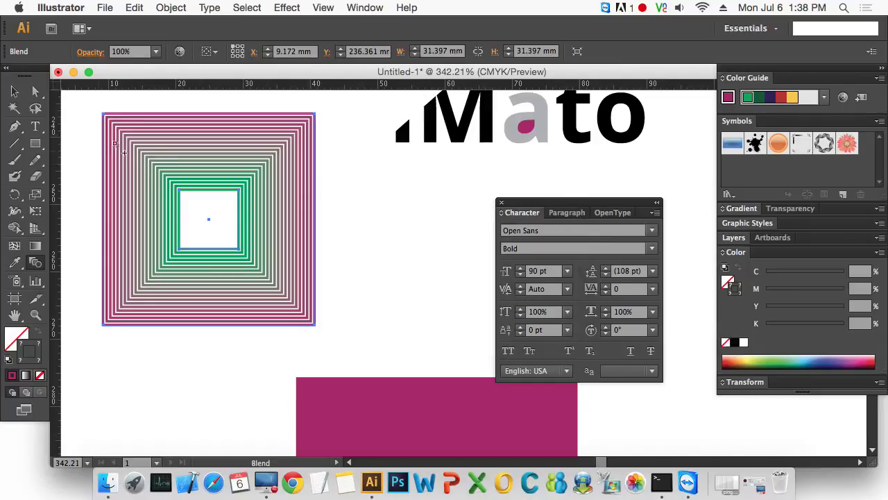
left_click(14, 91)
left_click(271, 351)
left_click(279, 289)
left_click(238, 382)
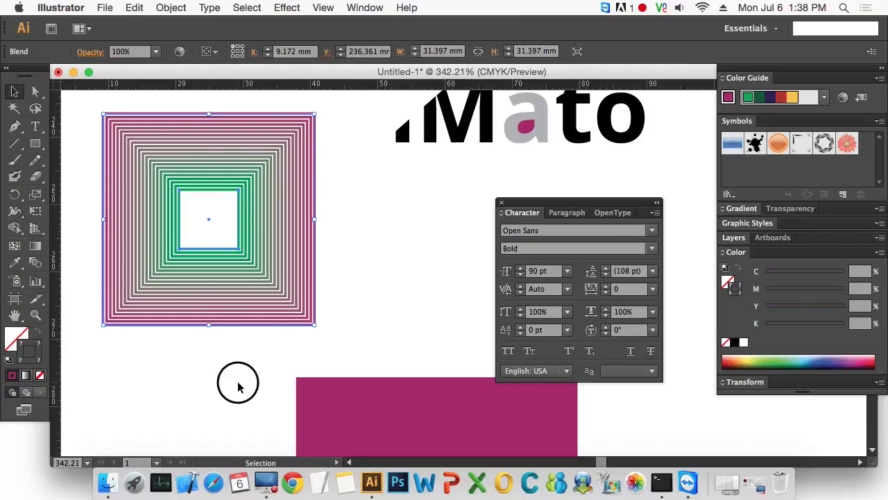
Step: Move the Character panel further aside and shift the magenta rectangle towards the page's left edge, then deselect it
left_click(260, 307, "alt+super")
left_click(260, 305, "alt+super")
left_click(261, 304, "alt+super")
left_click_drag(338, 271, 124, 285)
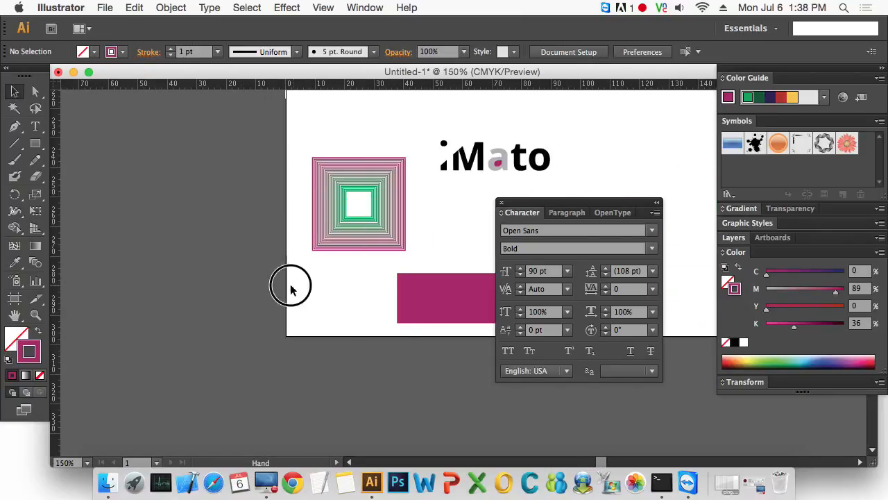
left_click(270, 201)
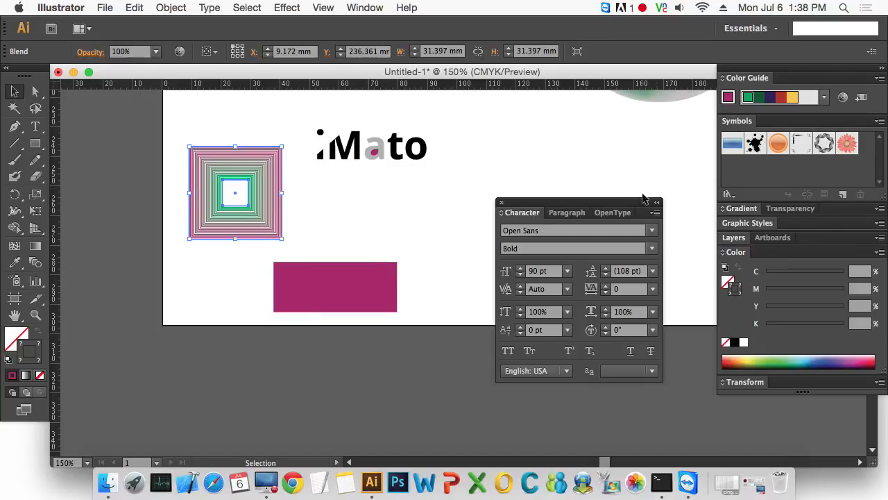
left_click_drag(621, 204, 660, 201)
left_click_drag(469, 206, 277, 206)
left_click(172, 294)
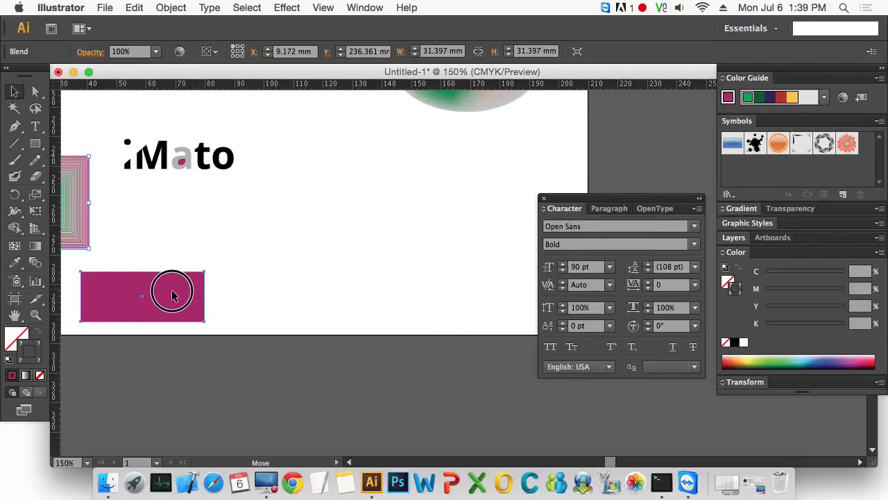
left_click_drag(172, 294, 127, 301)
left_click(185, 294)
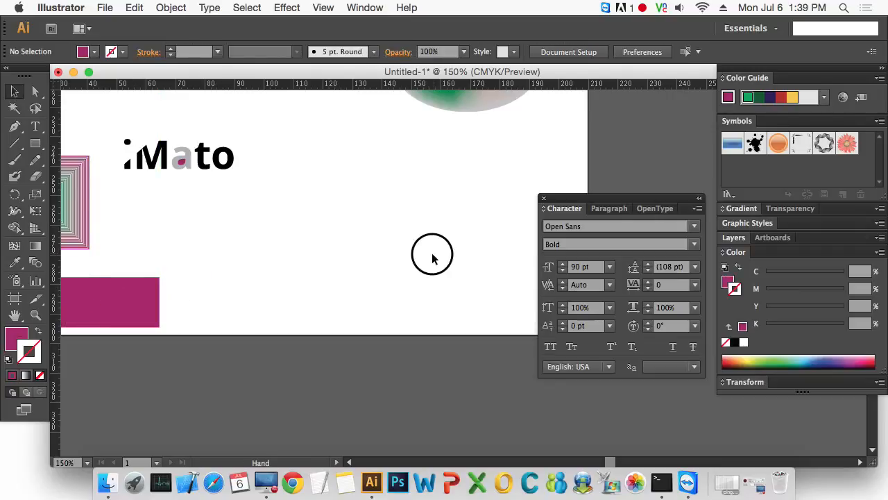
Step: Add a two-line point text reading "gdfg" and "gdfgdf" on the empty page area beside the iMato lettering
left_click_drag(431, 258, 361, 256)
key("super+space")
left_click_drag(182, 112, 527, 399)
left_click_drag(472, 357, 407, 343)
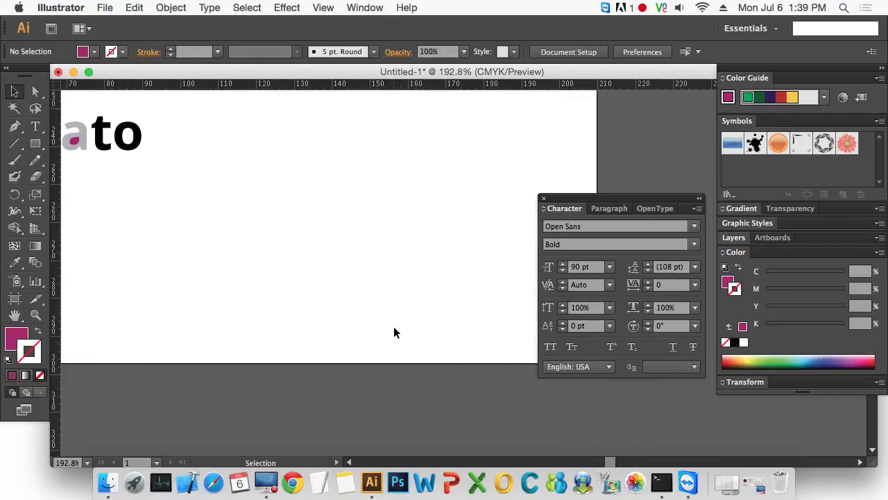
key("t")
left_click(264, 190)
type("gdfg ")
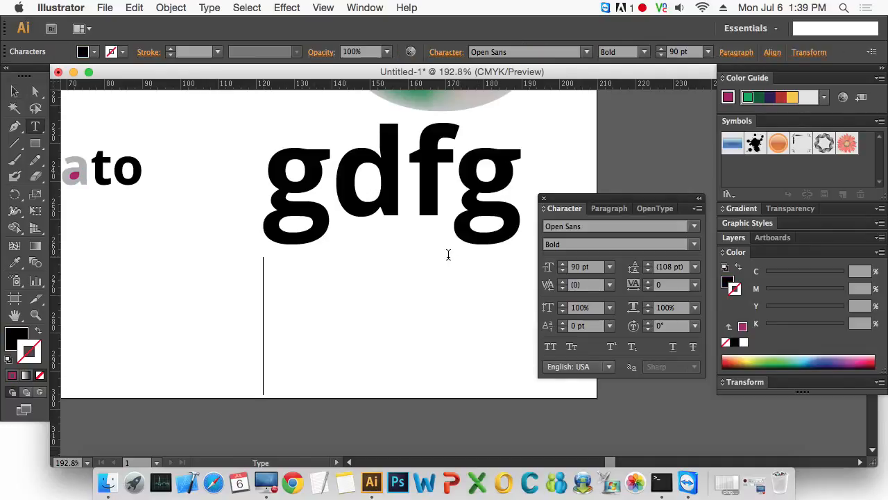
type("gdfgd")
left_click(15, 91)
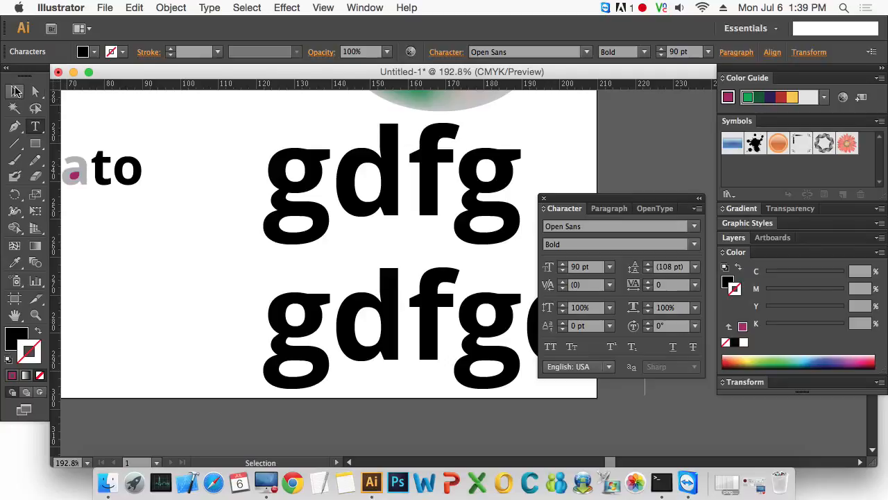
Step: Delete the mesh ellipse, the grey and blue ellipses, the iMato lettering, the blended squares and the magenta rectangle from the lower page
left_click(384, 266, "alt+super")
left_click_drag(490, 265, 343, 301)
left_click(339, 277, "alt+super")
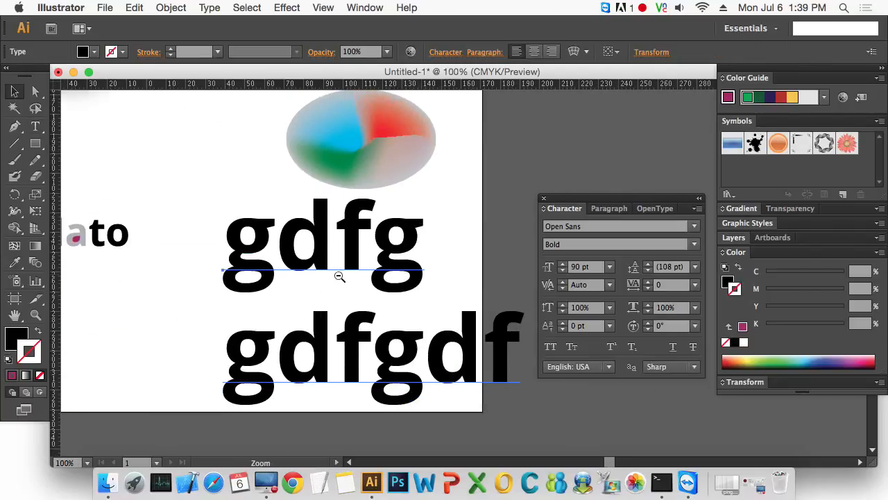
left_click(339, 276, "alt+super")
left_click_drag(377, 269, 173, 275)
left_click(367, 222)
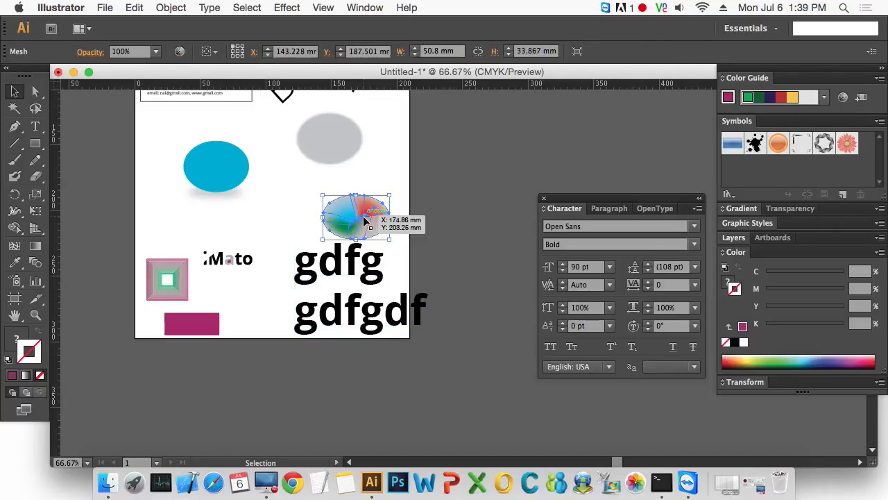
key("Delete")
left_click_drag(353, 178, 249, 281)
key("Delete")
key("Delete")
left_click_drag(119, 213, 217, 337)
key("Delete")
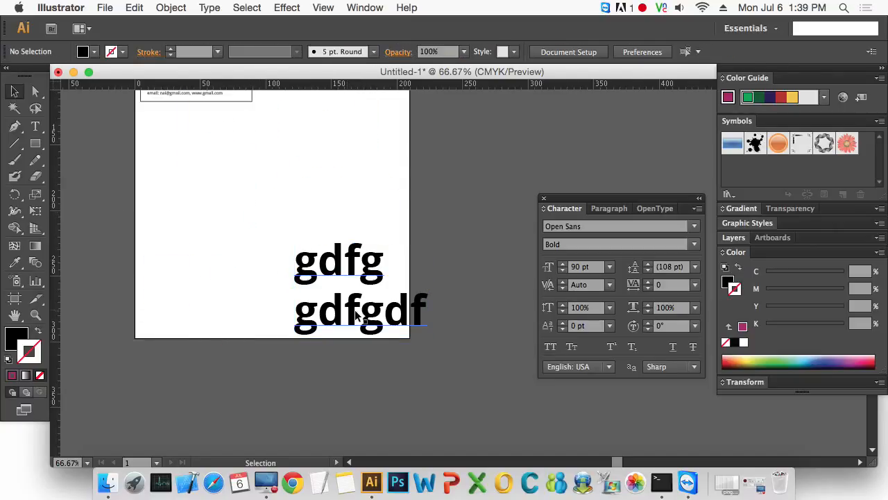
Step: Move the two-line text to the middle of the cleared page area and set its font size to 18 pt
left_click_drag(355, 315, 257, 257)
left_click_drag(154, 163, 371, 328)
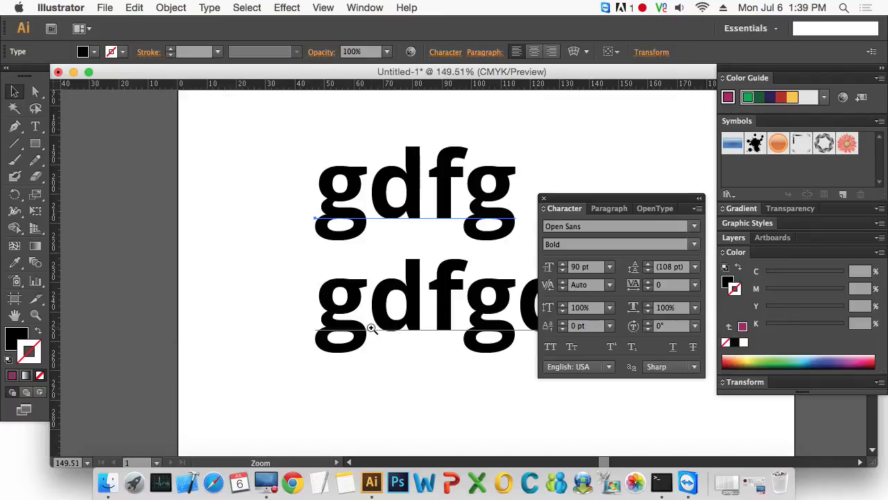
left_click_drag(320, 220, 186, 205)
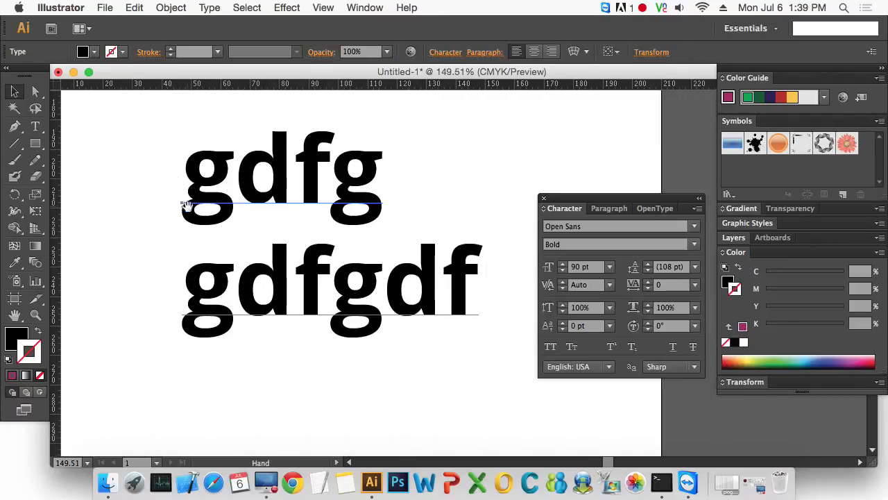
left_click(610, 268)
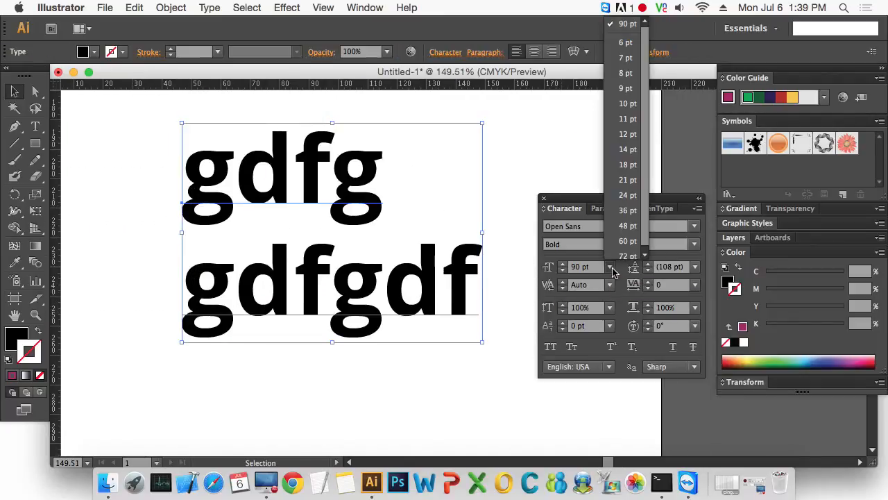
left_click(627, 166)
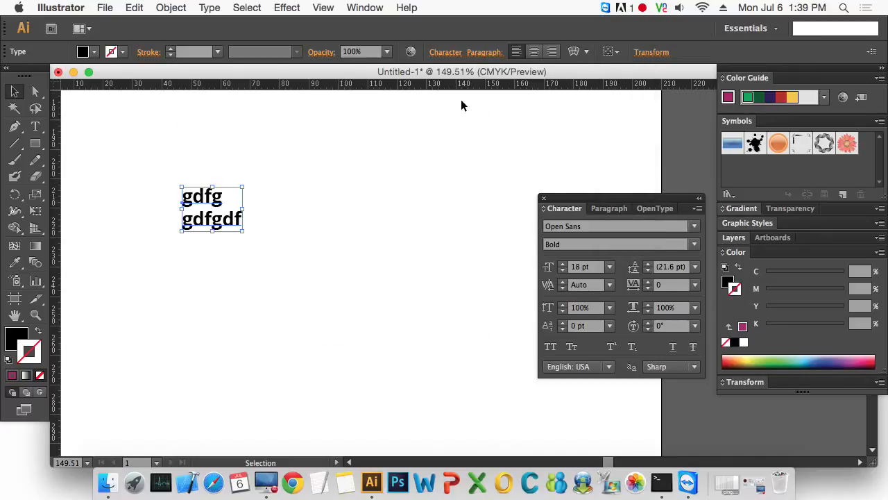
Step: Move the Character panel closer to the two-line text and set the text's font size to 21 pt
left_click_drag(623, 201, 520, 152)
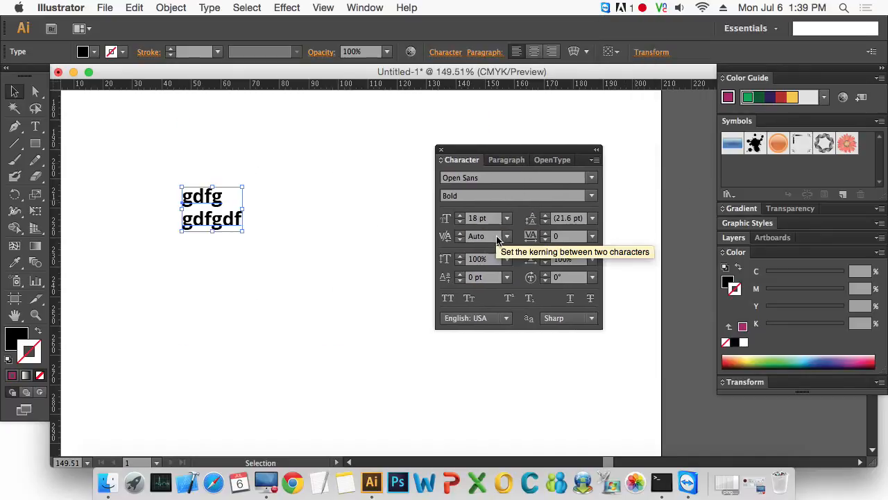
left_click(507, 217)
left_click(527, 392)
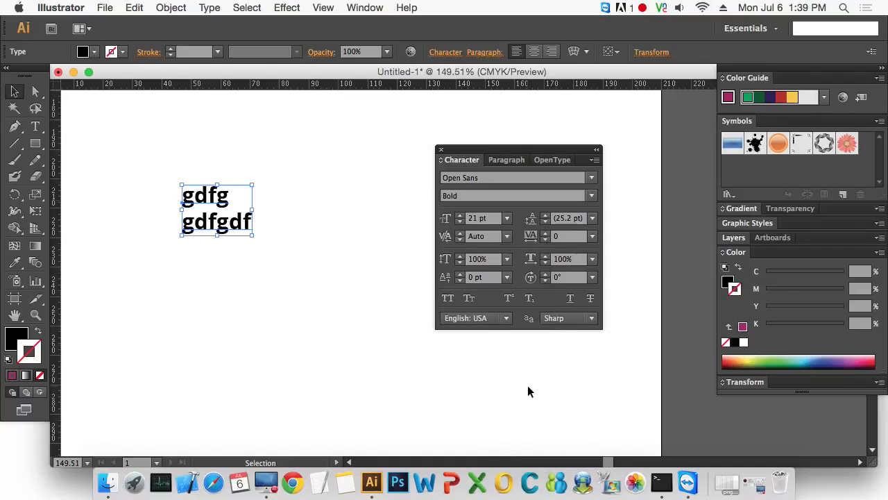
Step: Set the leading of the two-line text to 10 pt, then deselect it and inspect the lines up close
left_click(593, 220)
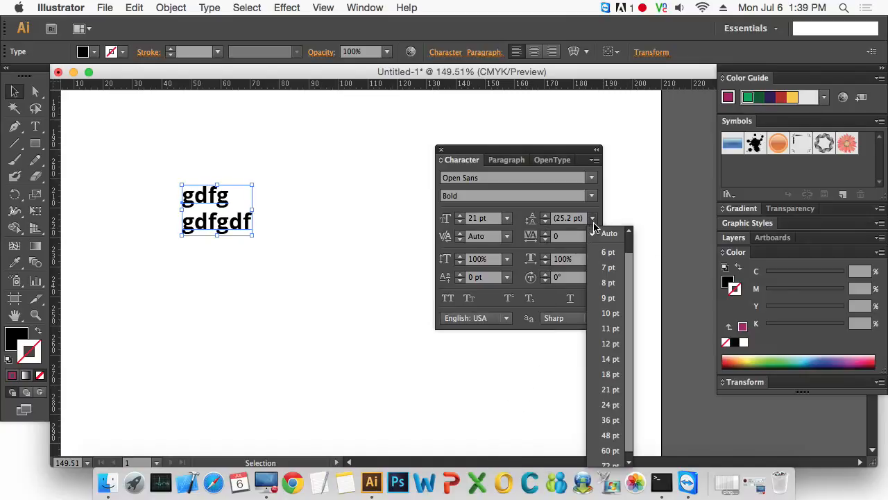
left_click(612, 313)
left_click(245, 276)
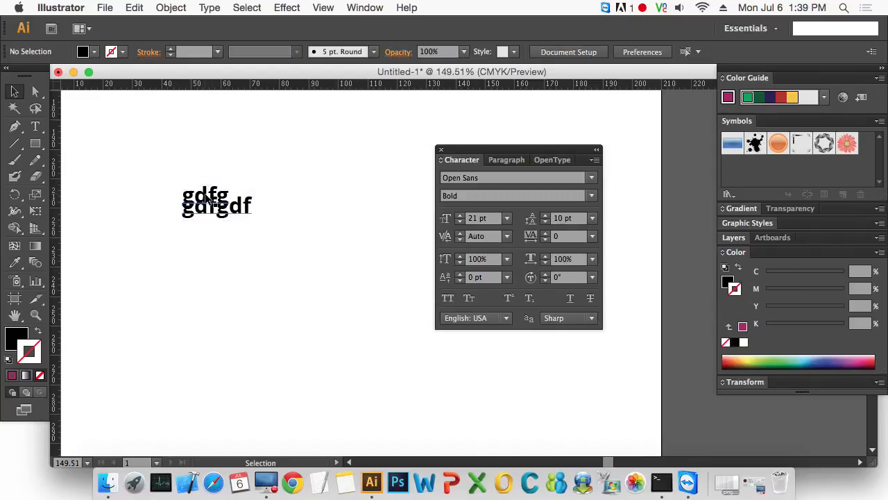
key("super+space")
left_click_drag(154, 151, 394, 340)
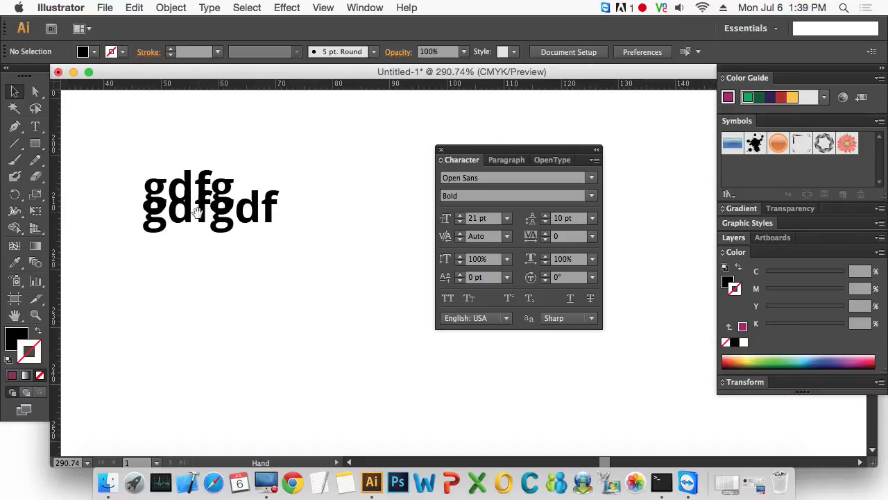
Step: Set the two-line text's font size to 14 pt and its leading to 21 pt, then deselect it
left_click(252, 234)
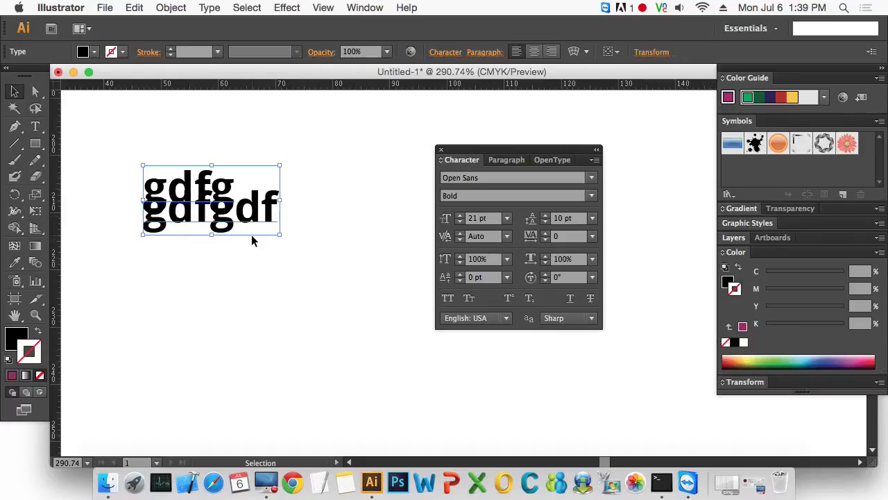
left_click(506, 218)
left_click(525, 353)
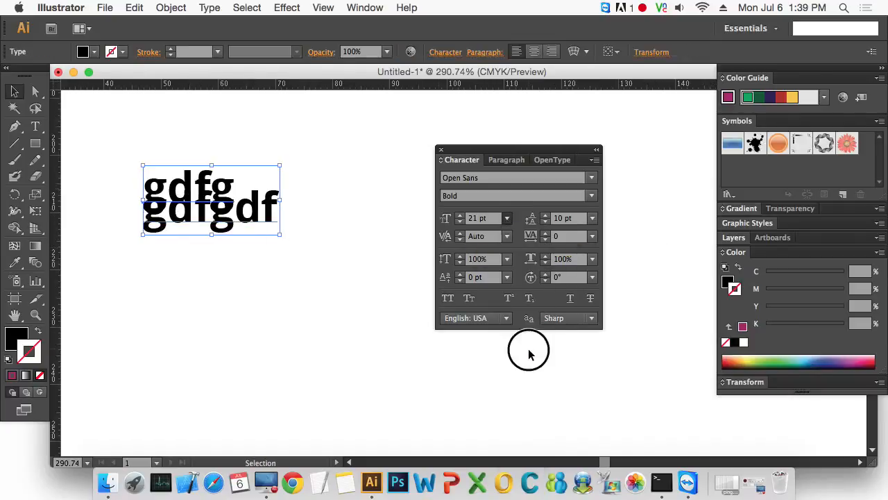
left_click(585, 221)
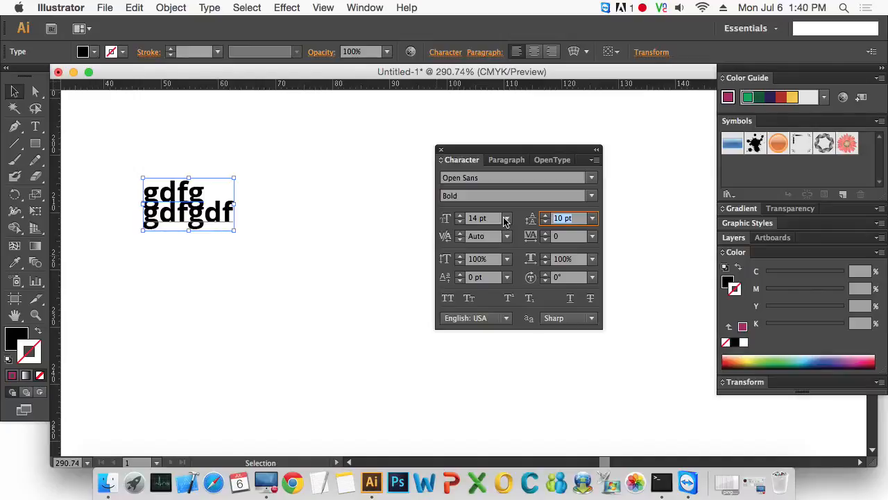
type("21")
key("Return")
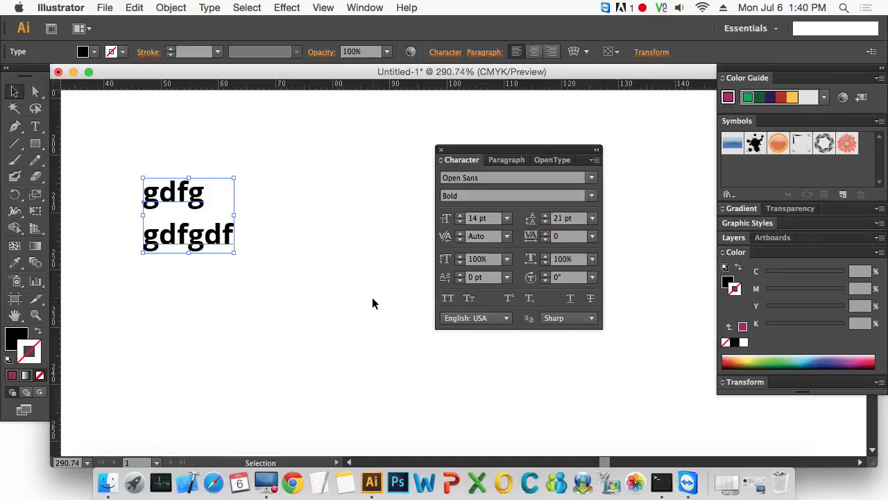
left_click(329, 282)
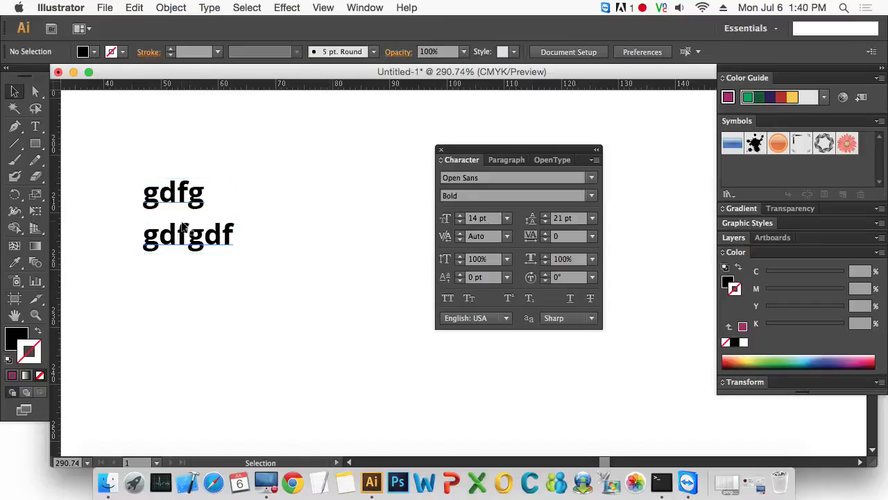
Step: Replace the placeholder letters with "BITM" on the first line and "Design" on the second
key("t")
double_click(170, 193)
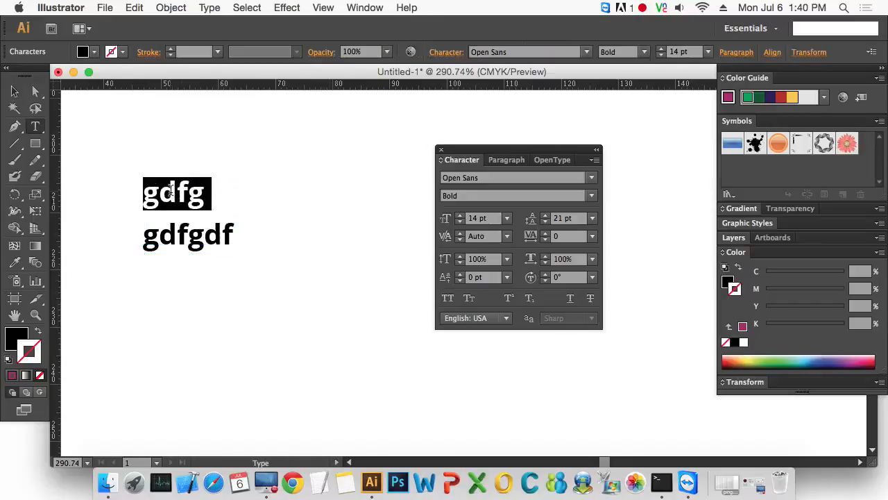
type("BITM")
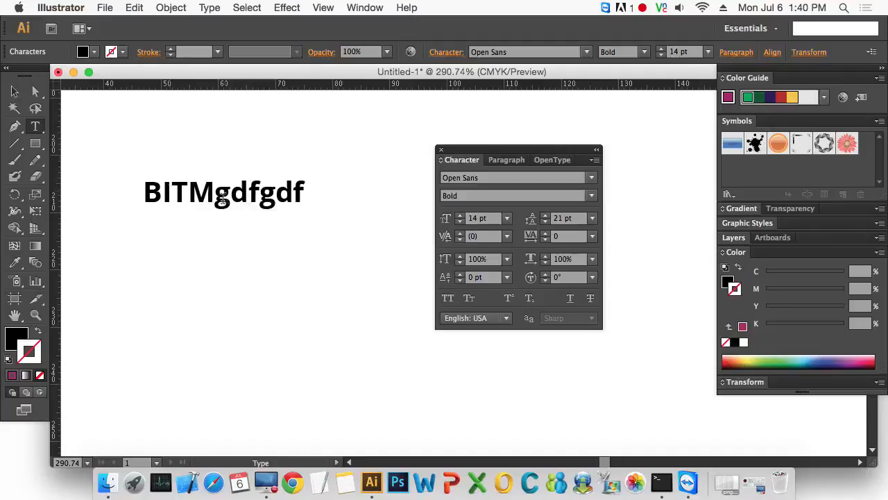
left_click_drag(221, 200, 356, 194)
key("BackSpace")
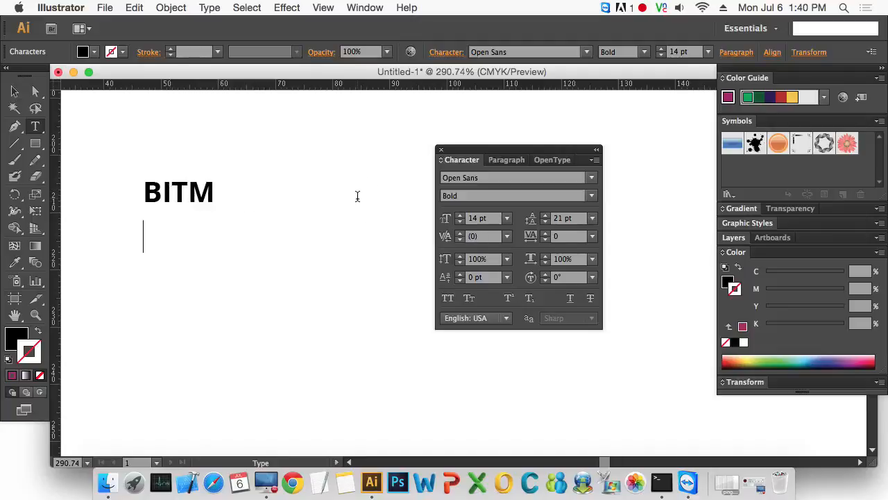
key("Return")
type("Design")
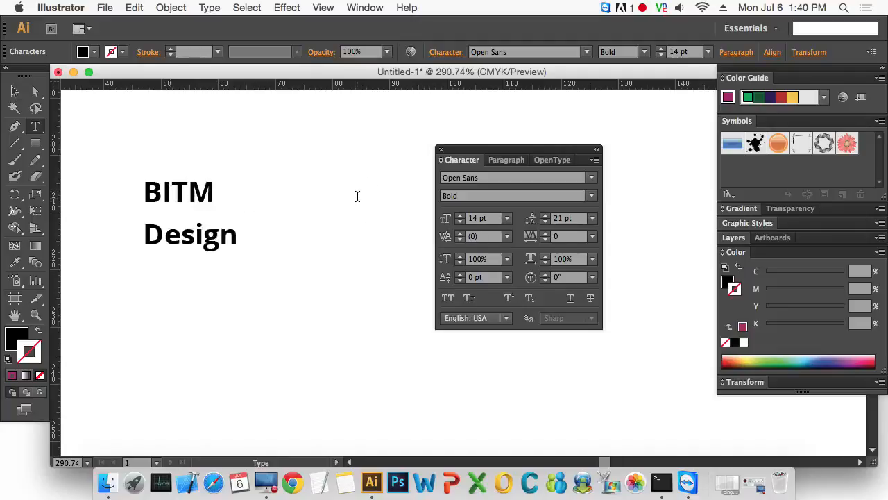
Step: Add "Graphics" after "BITM" on the first line, then leave text editing and deselect the text
key("super+a")
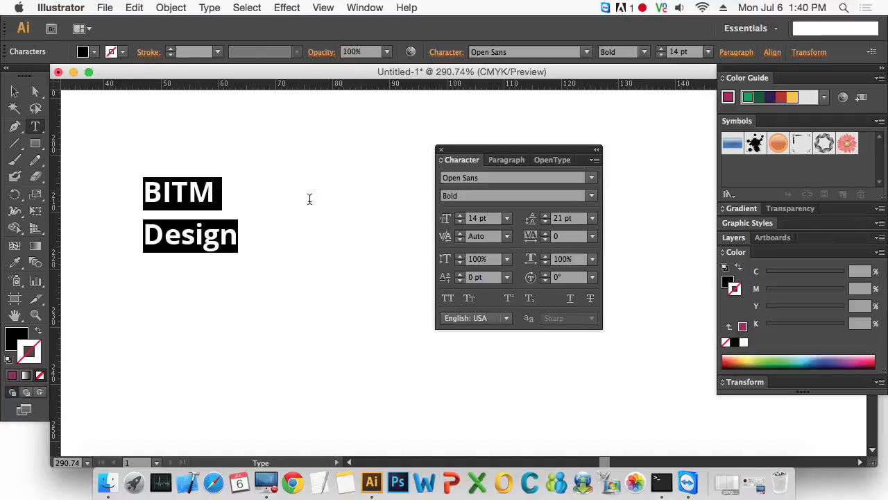
left_click(225, 193)
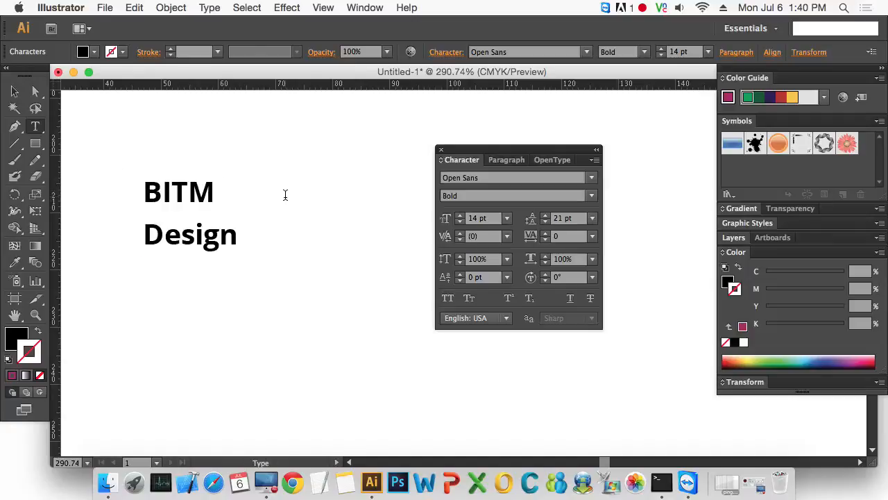
type("Graphics")
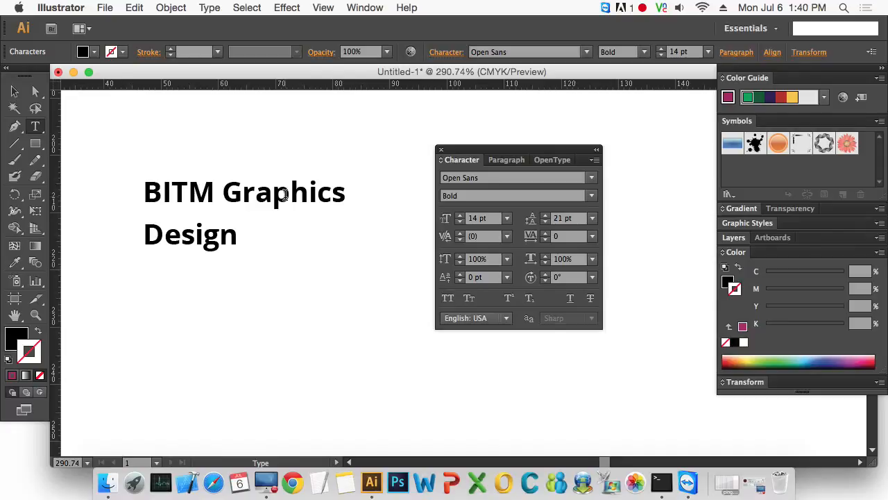
left_click(14, 91)
left_click(309, 271)
Step: Select the "BITM Graphics Design" text and set its font size to 36 pt
key("super+minus")
key("super+minus")
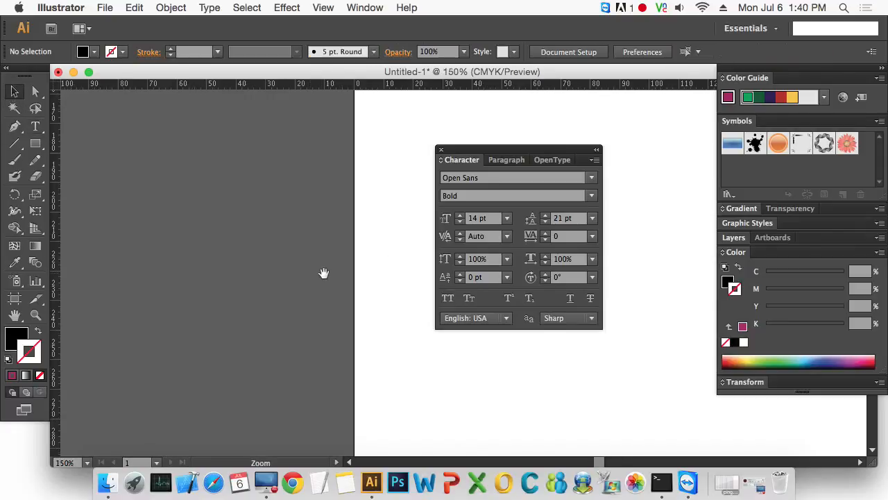
left_click(196, 131)
left_click_drag(196, 127, 434, 350)
left_click_drag(349, 336, 196, 311)
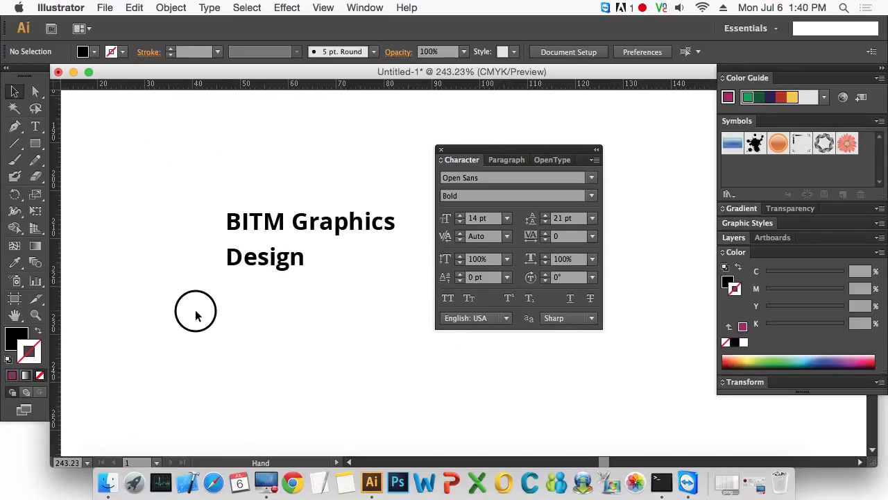
left_click(279, 264)
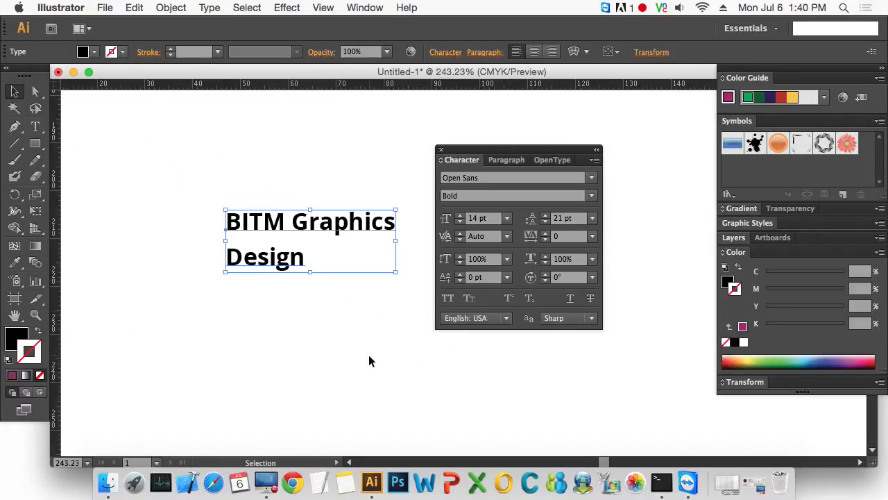
left_click(368, 356)
left_click_drag(226, 176, 327, 312)
left_click(507, 217)
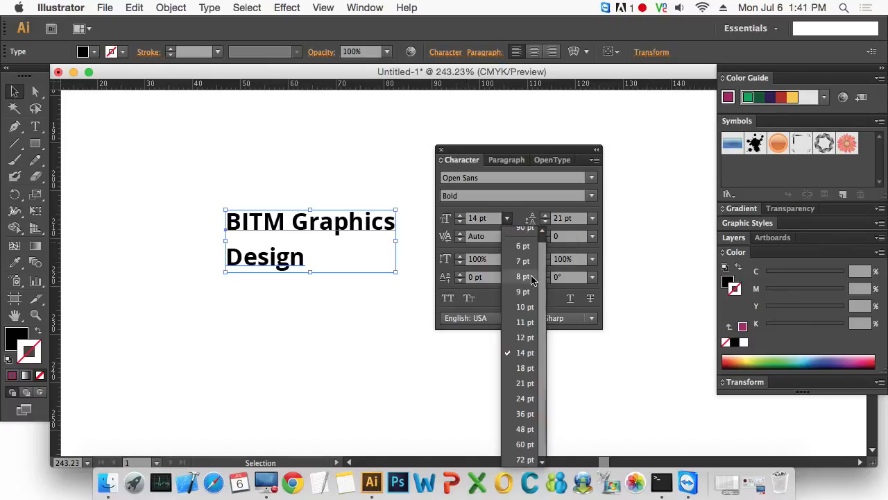
left_click(532, 412)
Step: Set the text's font size to 30 pt and its leading to 45 pt, then deselect it
left_click(464, 177)
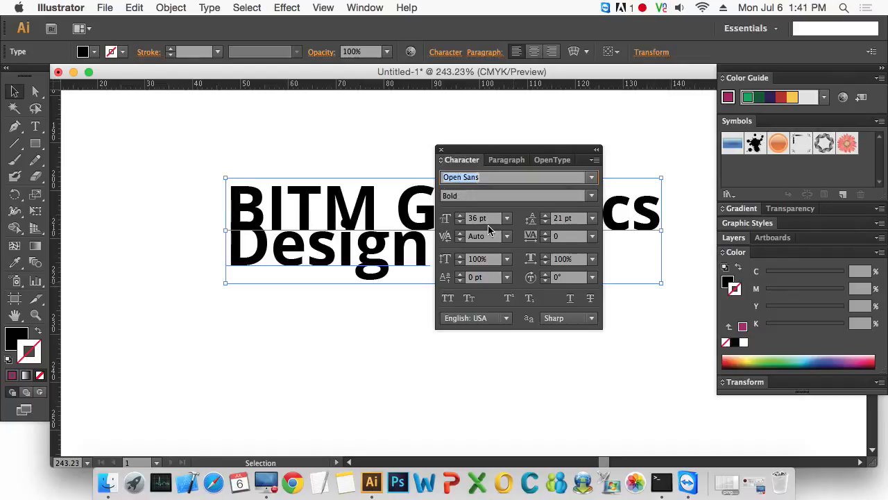
left_click(486, 219)
type("30")
key("Return")
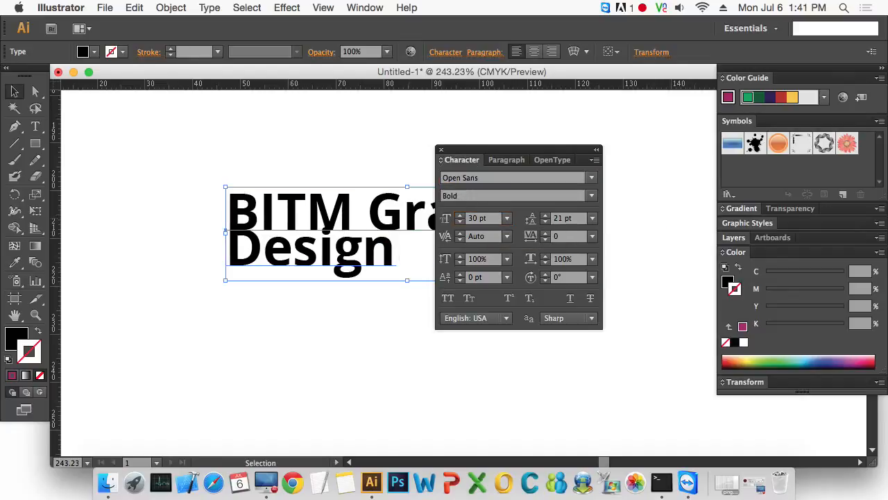
left_click(564, 218)
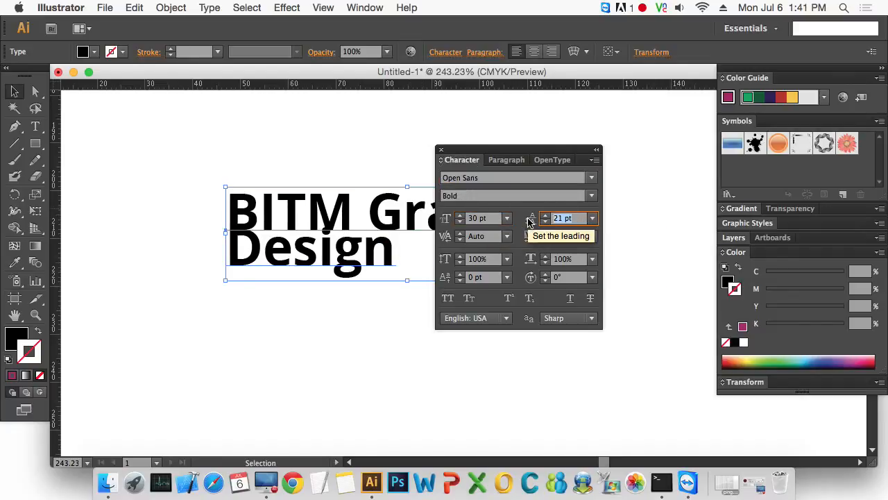
type("45")
key("Return")
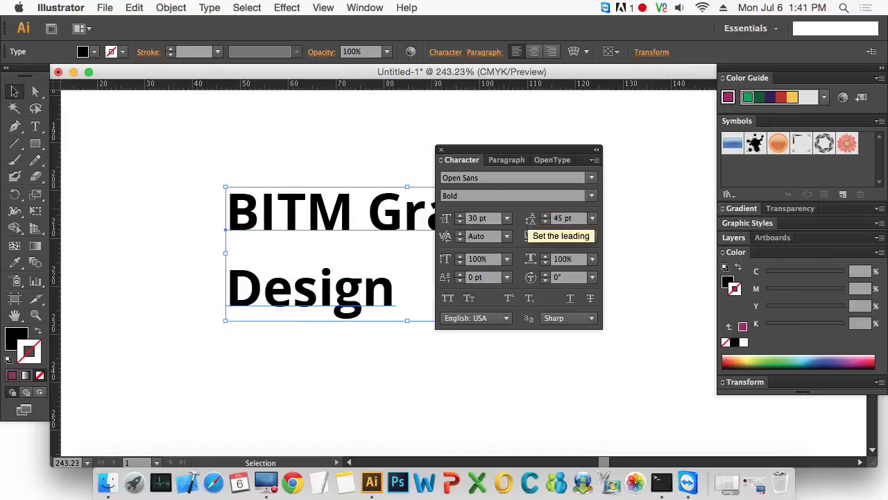
left_click(414, 370)
Step: Examine the line spacing of the "BITM Graphics Design" text up close and at page scale
left_click(385, 337, "alt+super")
left_click(385, 336, "alt+super")
left_click(385, 336, "alt+super")
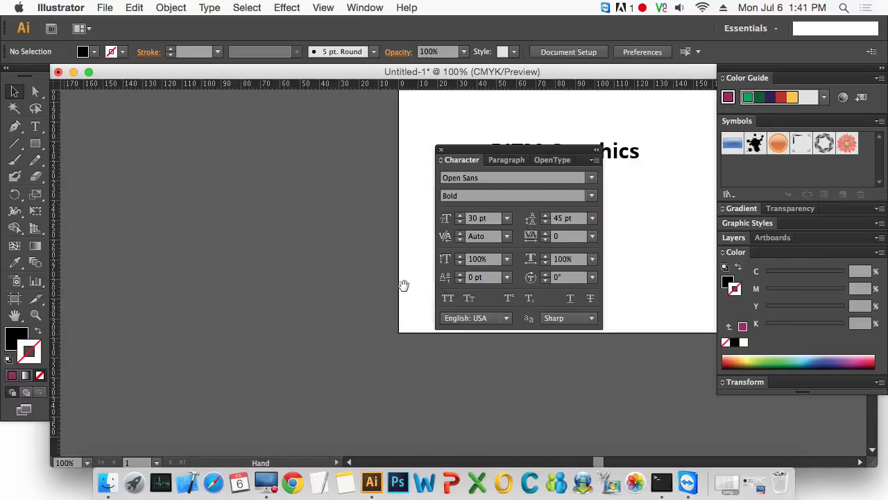
mouse_move(405, 285)
left_mouse_down()
mouse_move(297, 273)
mouse_move(301, 325)
left_mouse_up()
left_click_drag(183, 149, 369, 362)
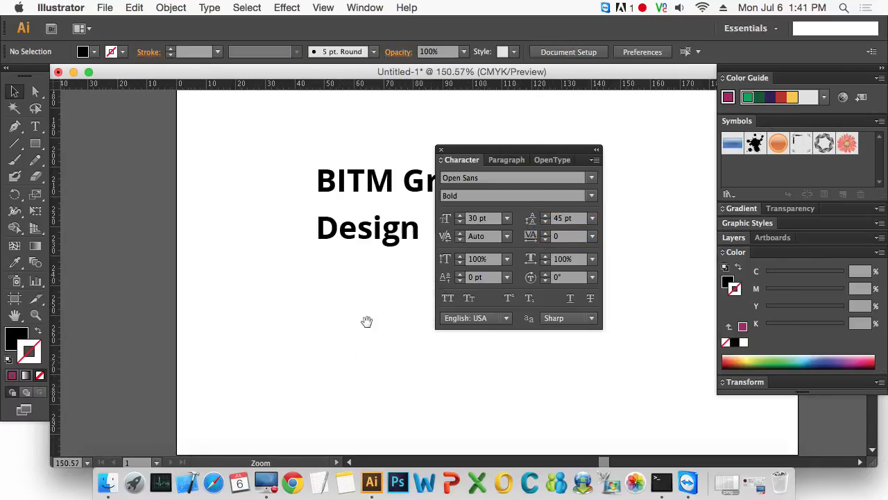
left_click(217, 253)
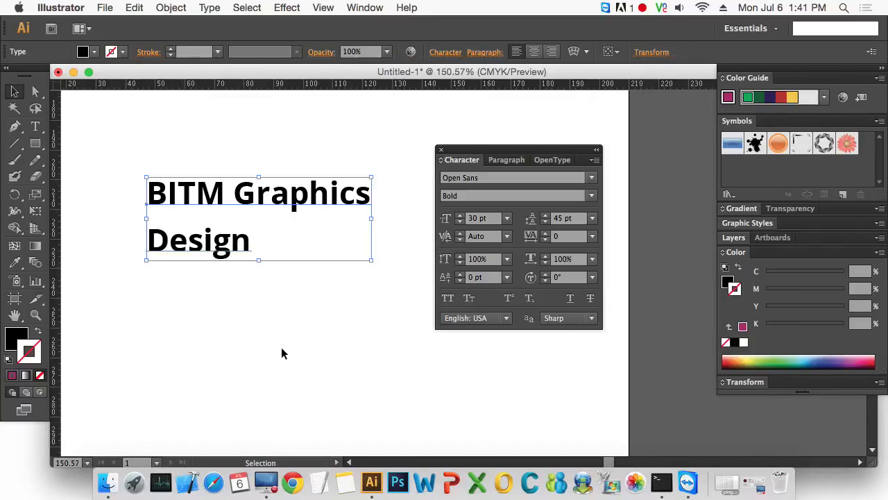
left_click(342, 337)
left_click(339, 281, "alt+super")
left_click(339, 281, "alt+super")
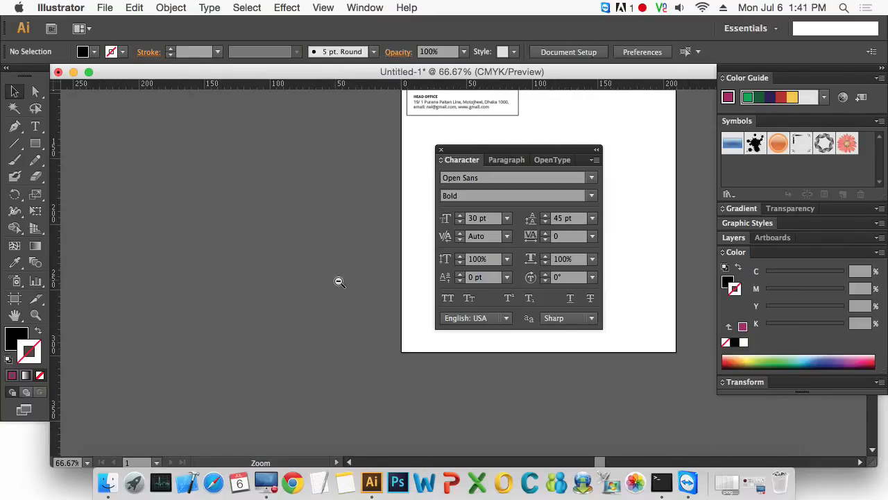
scroll(339, 281, "right", 5)
left_click_drag(192, 198, 421, 350)
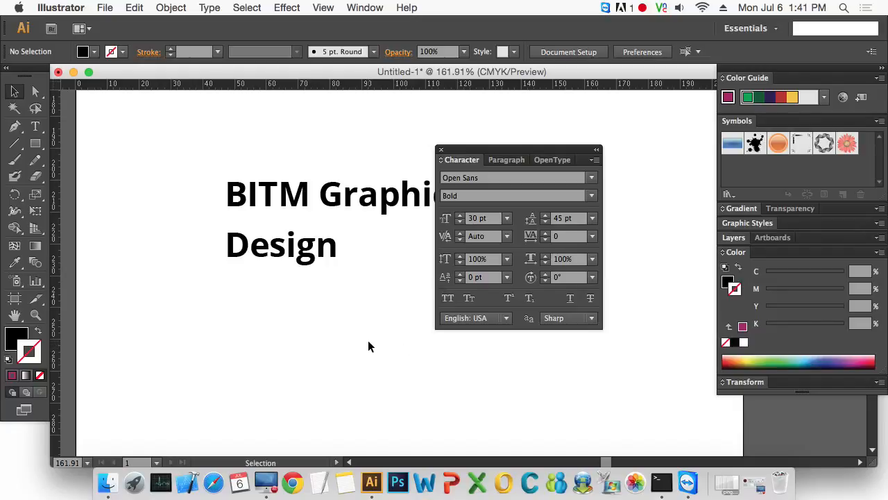
left_click_drag(383, 321, 269, 250)
Step: Change the font of the "BITM Graphics Design" text to Myriad Pro Bold, then deselect it and inspect the letters up close
left_click(214, 206)
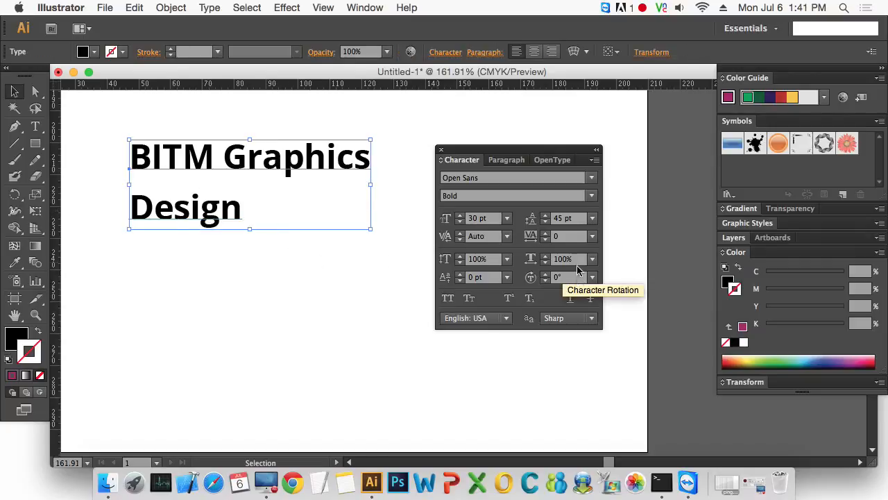
left_click(591, 178)
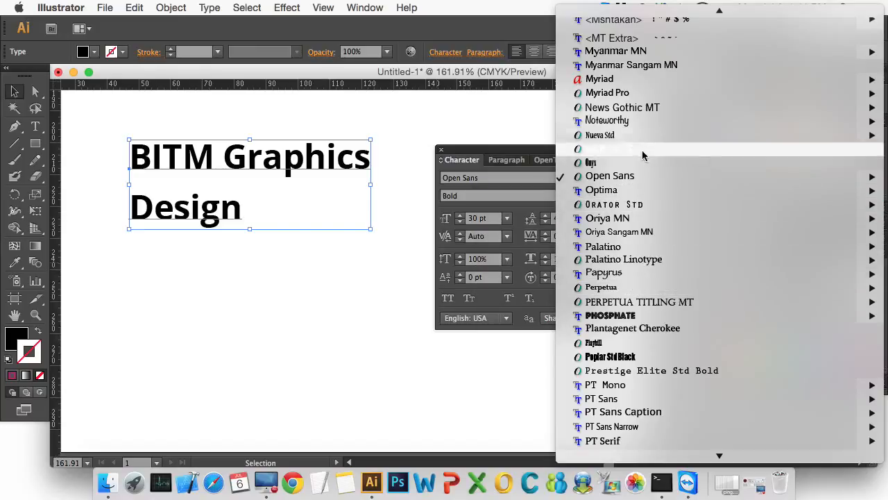
mouse_move(638, 97)
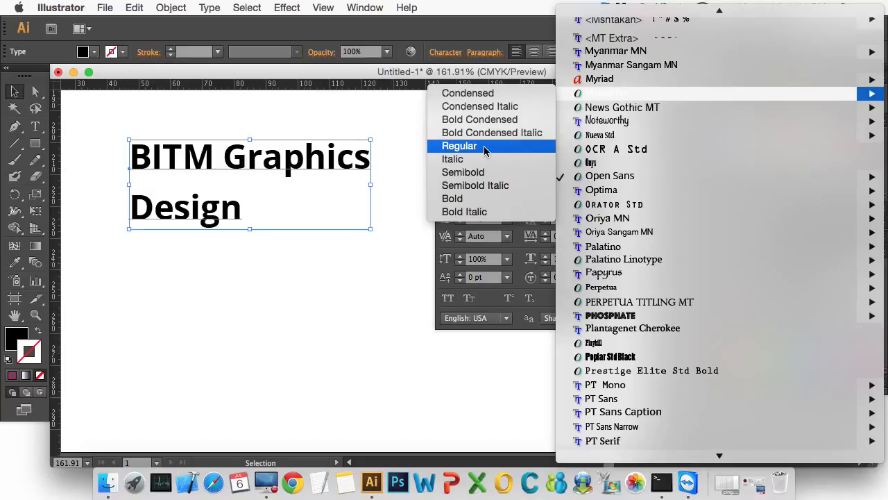
left_click(484, 199)
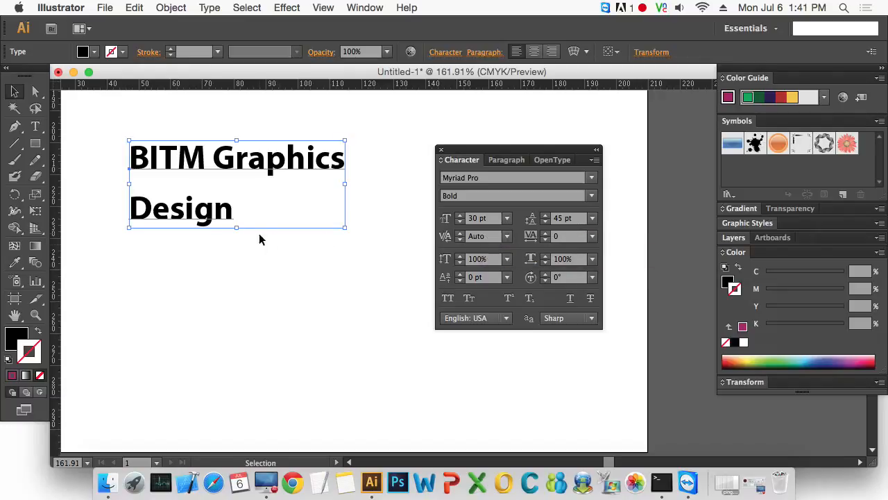
left_click(249, 276)
left_click_drag(115, 122, 321, 233)
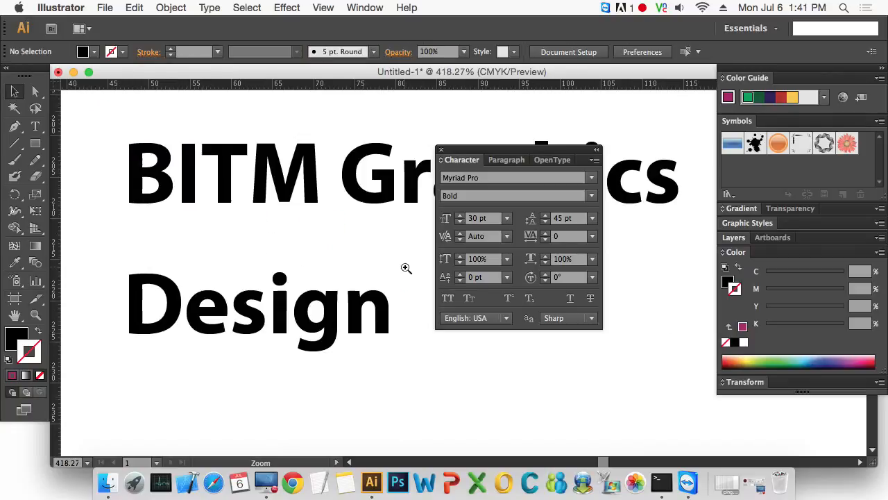
Step: Place the text cursor between the T and M of "BITM" and tighten the kerning to -75, continuing to -100
key("t")
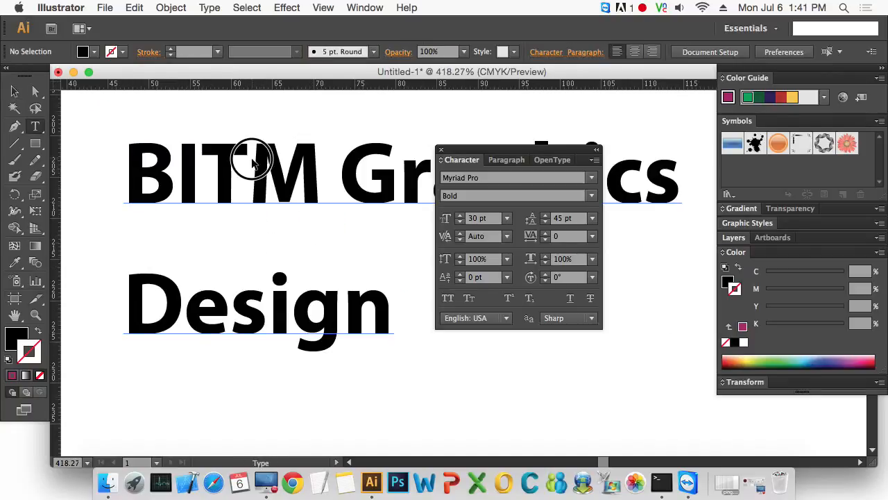
left_click(244, 164)
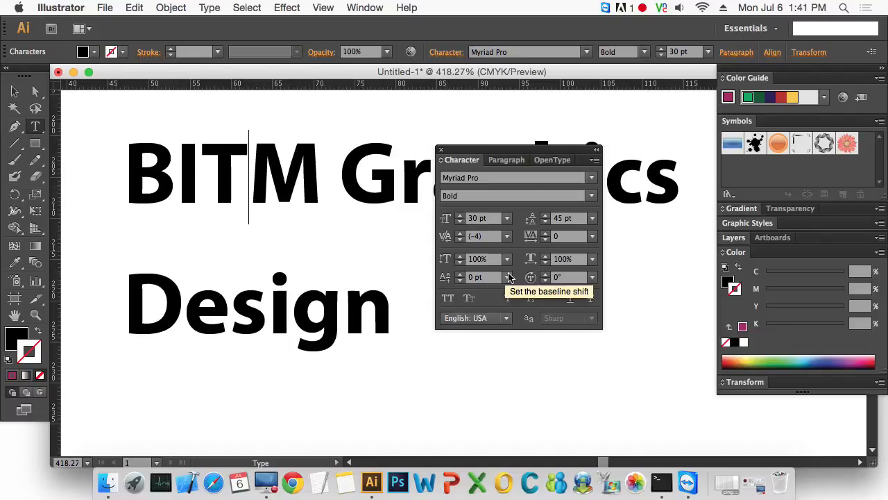
left_click(507, 236)
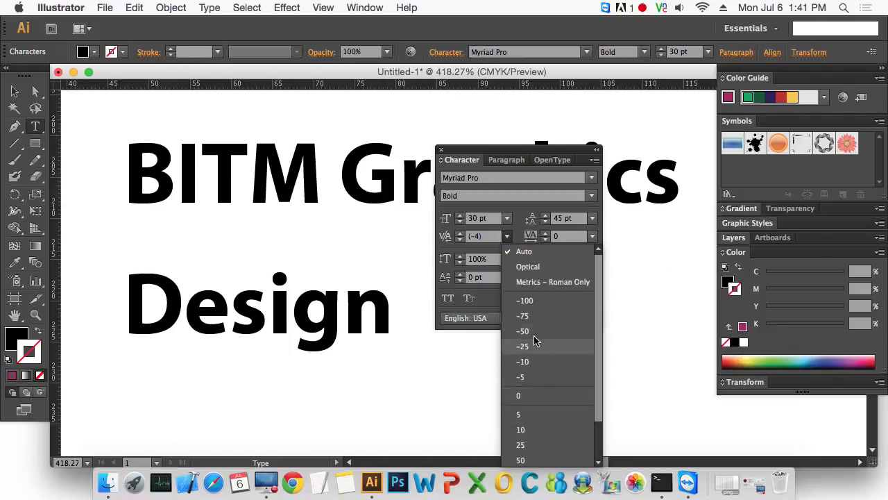
left_click(523, 316)
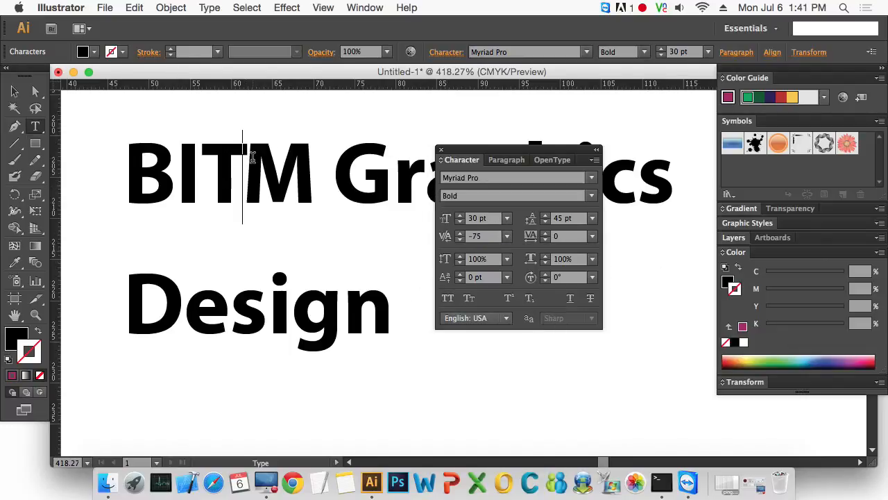
left_click(506, 237)
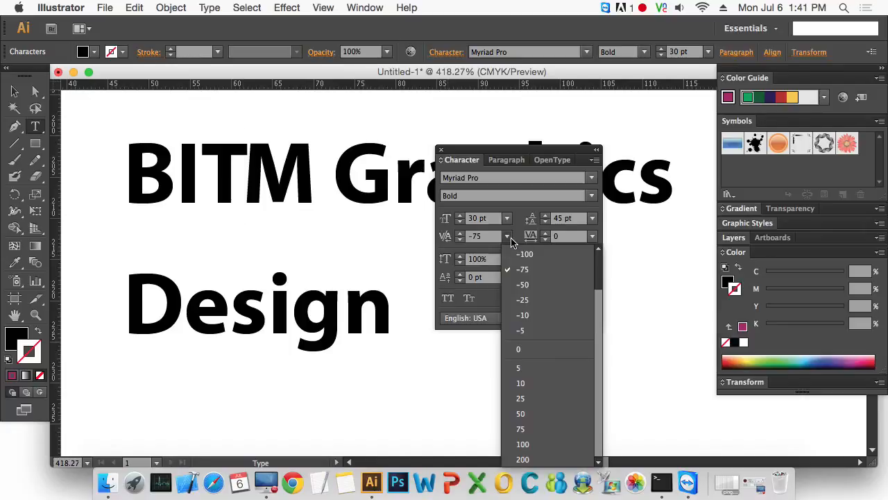
left_click(525, 254)
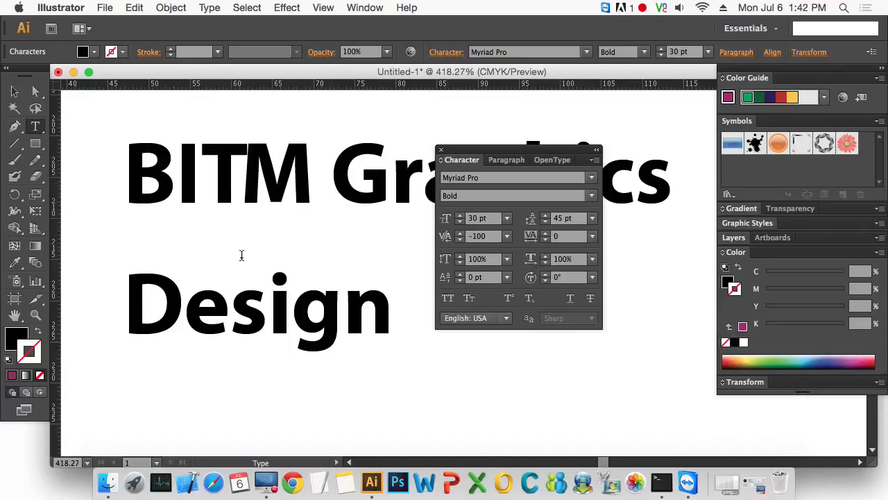
Step: Select the word "Design", move the Character panel clear of the text, and set the word's tracking to -50
double_click(331, 321)
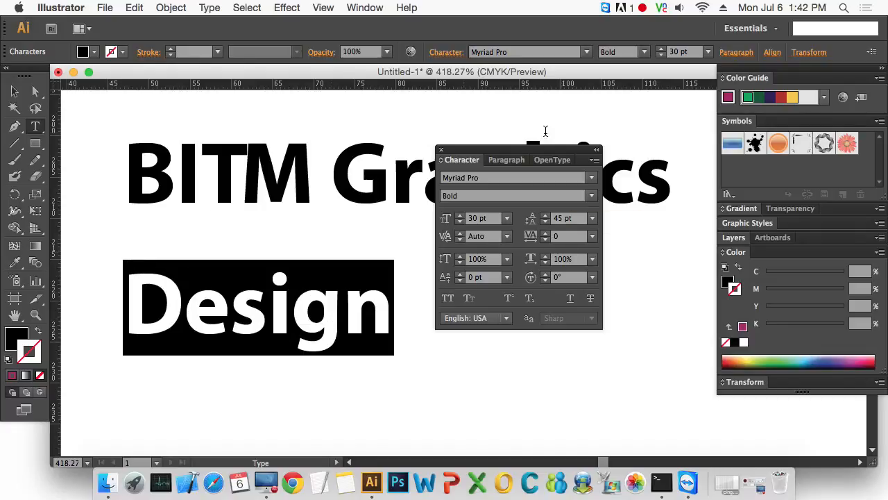
left_click_drag(515, 154, 562, 251)
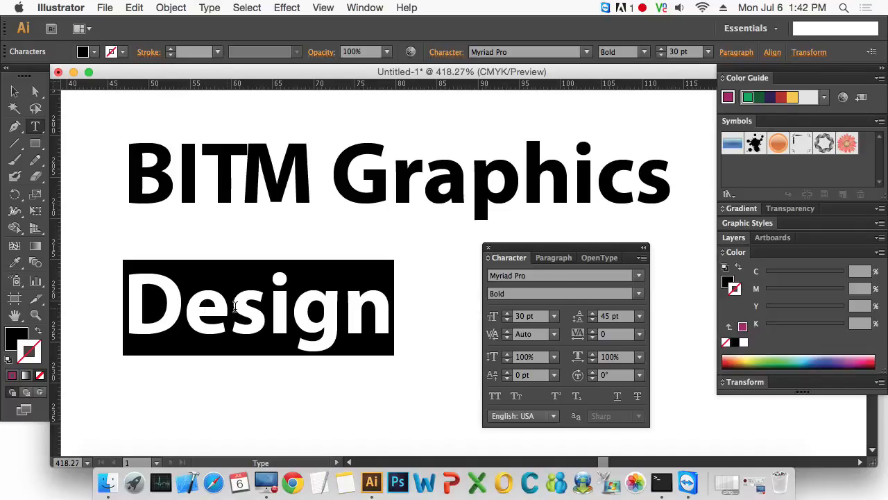
left_click(297, 316)
double_click(302, 318)
scroll(302, 317, "down", 2)
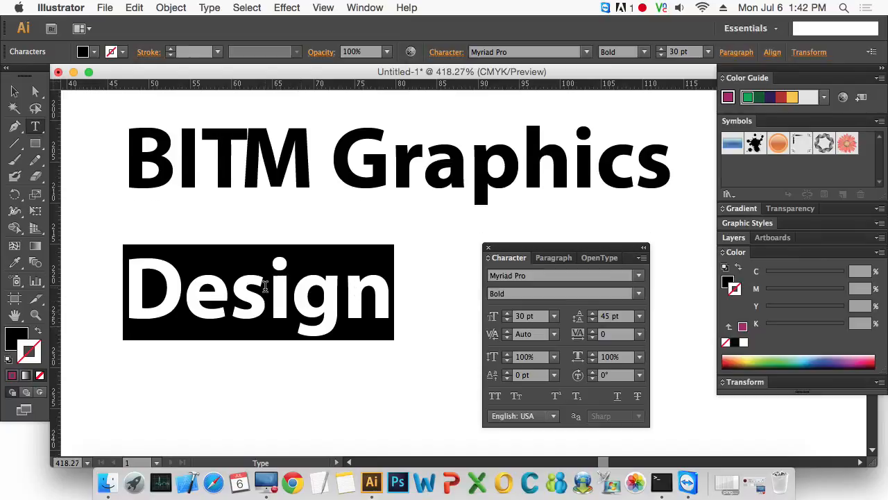
left_click(296, 293)
double_click(297, 293)
left_click_drag(564, 255, 555, 199)
left_click(630, 279)
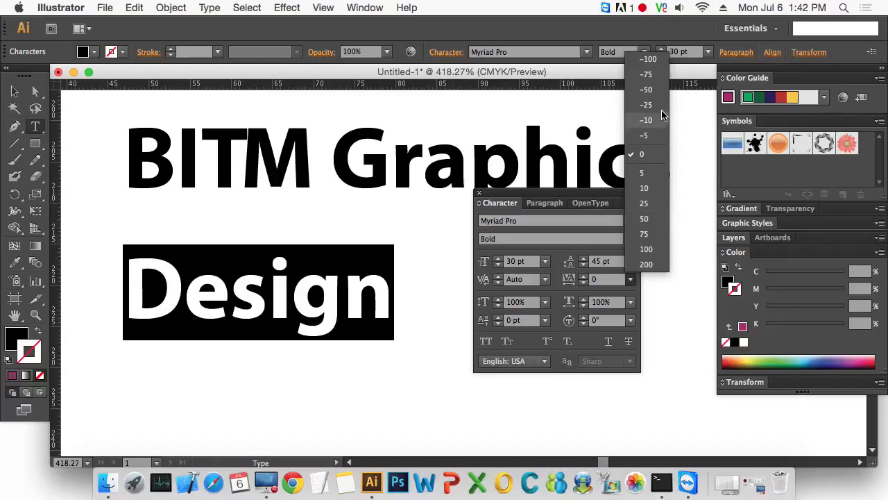
left_click(652, 90)
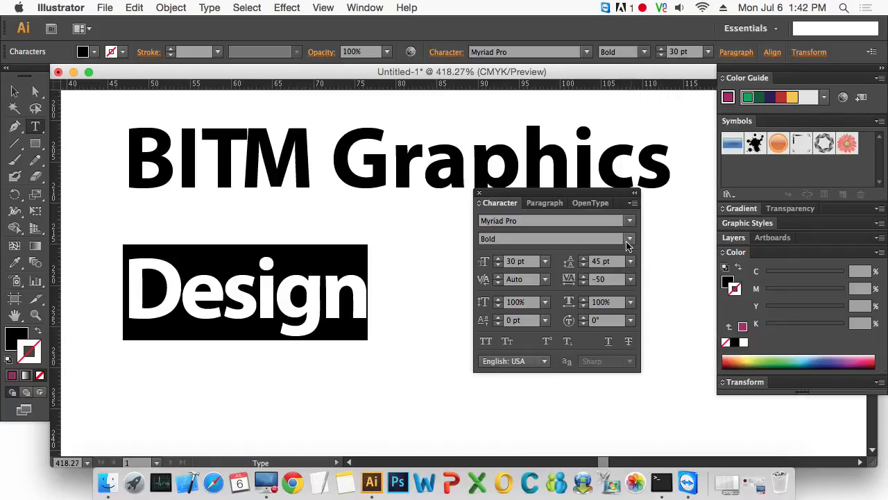
Step: Set the tracking of the word "Design" to 50, finish text editing and deselect the text
left_click(631, 278)
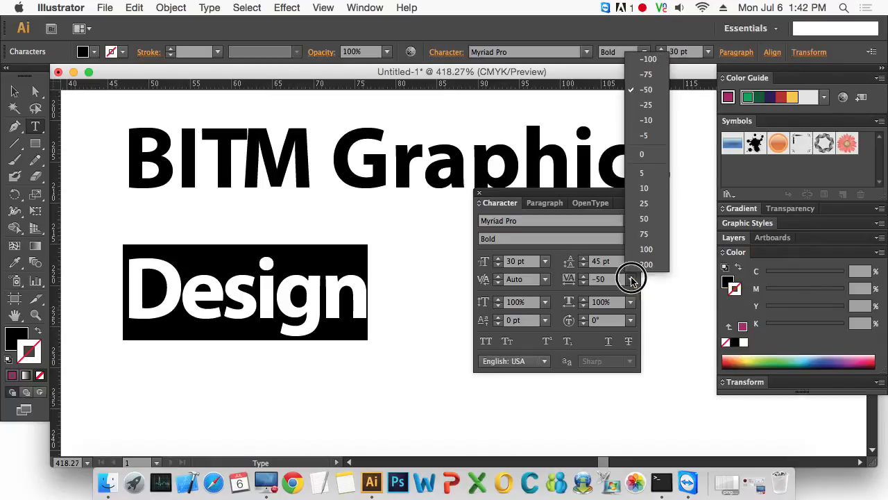
left_click(646, 227)
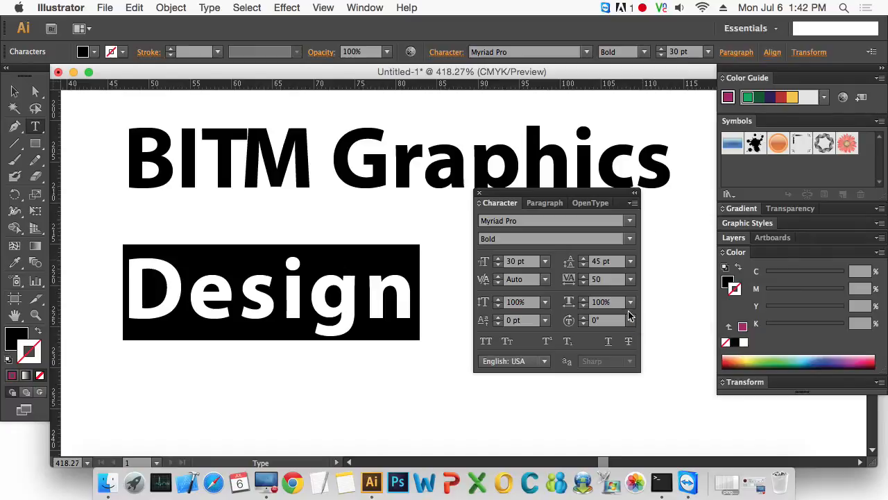
key("Escape")
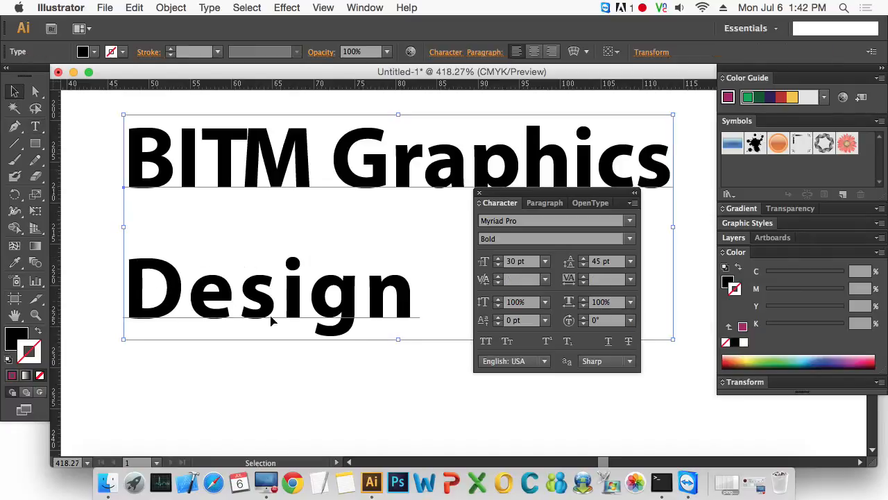
left_click(306, 360)
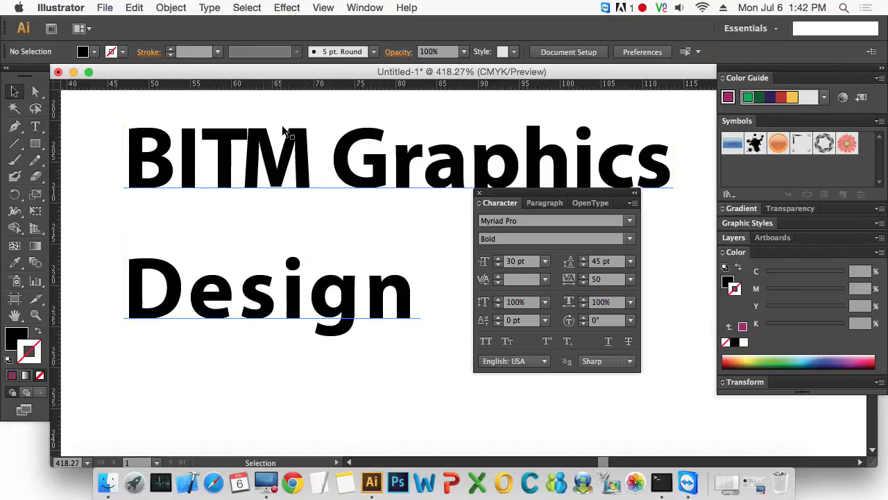
Step: Select all of the "BITM Graphics Design" text, set its tracking to 10, and deselect it
left_click(331, 216, "alt+super")
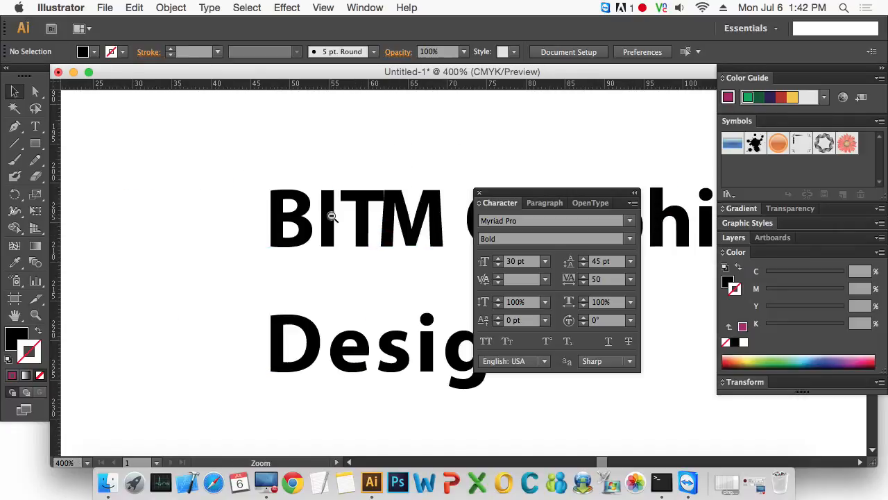
left_click_drag(409, 267, 257, 169)
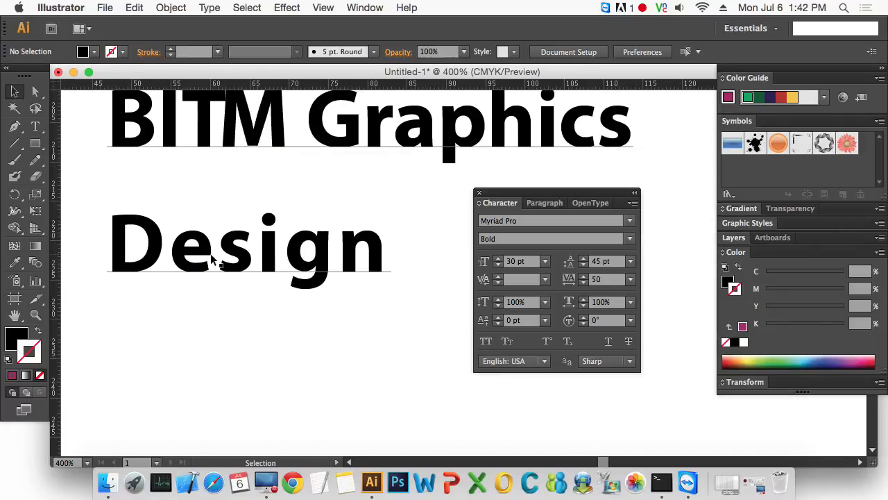
double_click(386, 257)
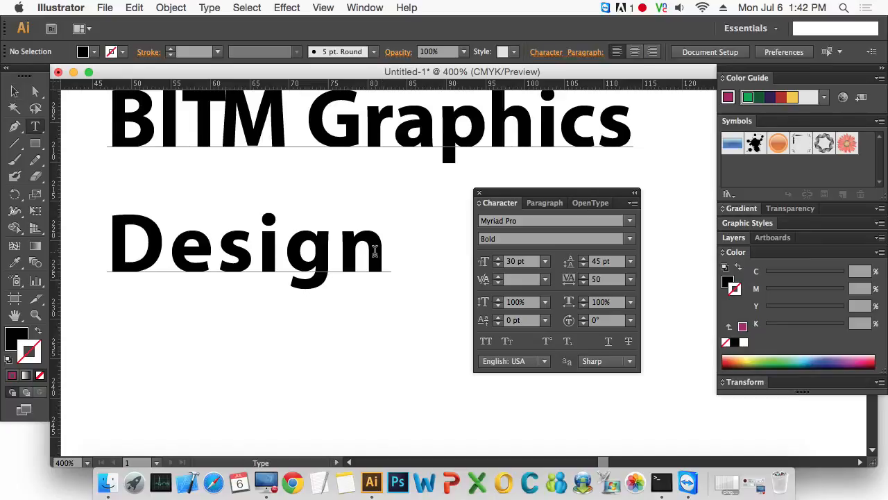
left_click_drag(382, 257, 106, 129)
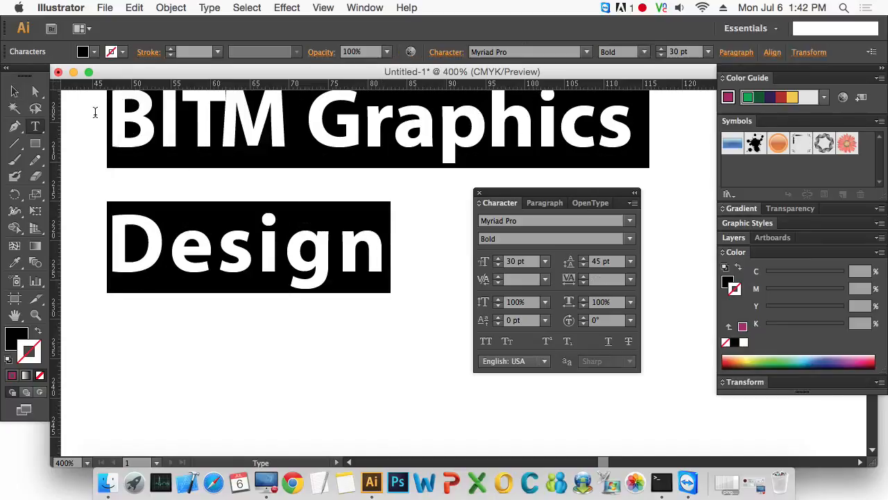
left_click(630, 279)
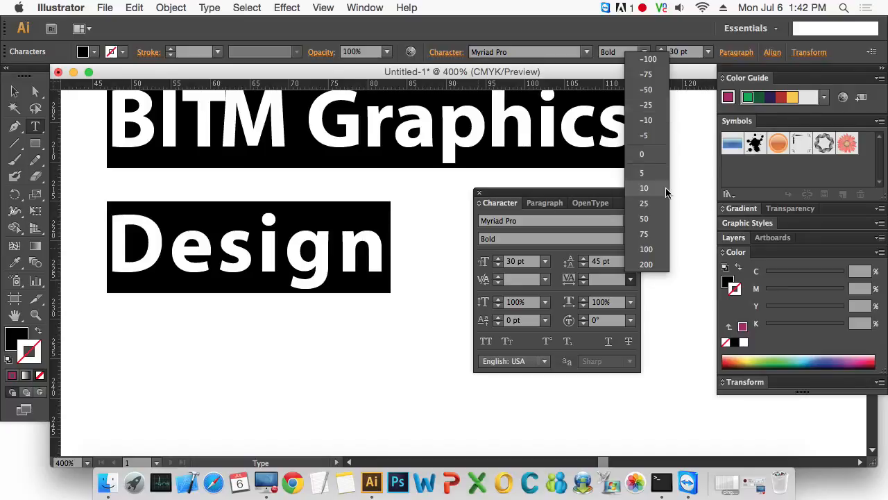
left_click(662, 189)
left_click(15, 93)
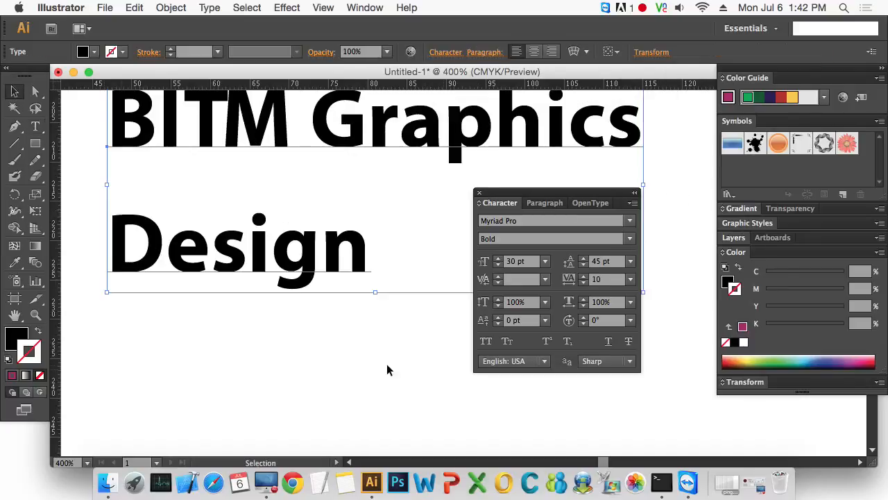
left_click(375, 361)
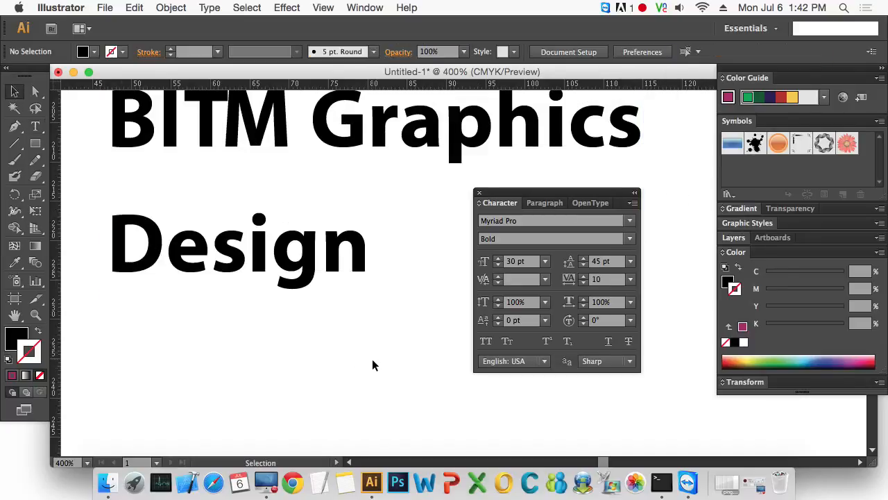
Step: Select the word "Design", try a vertical scale of 25%, and restore it to 100%
key("t")
left_click_drag(366, 252, 113, 246)
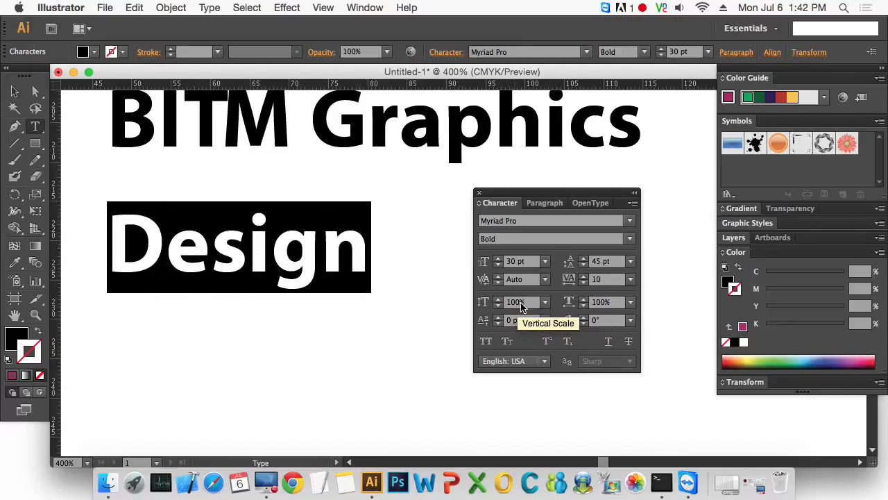
left_click(546, 303)
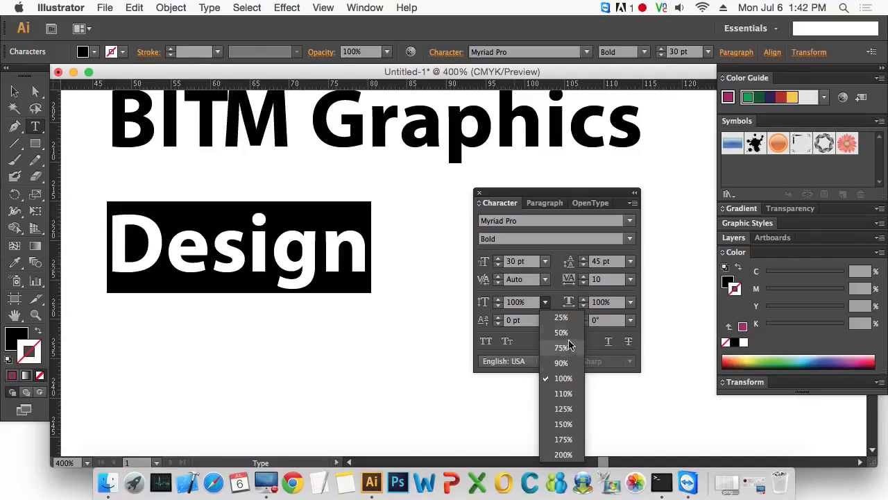
left_click(561, 318)
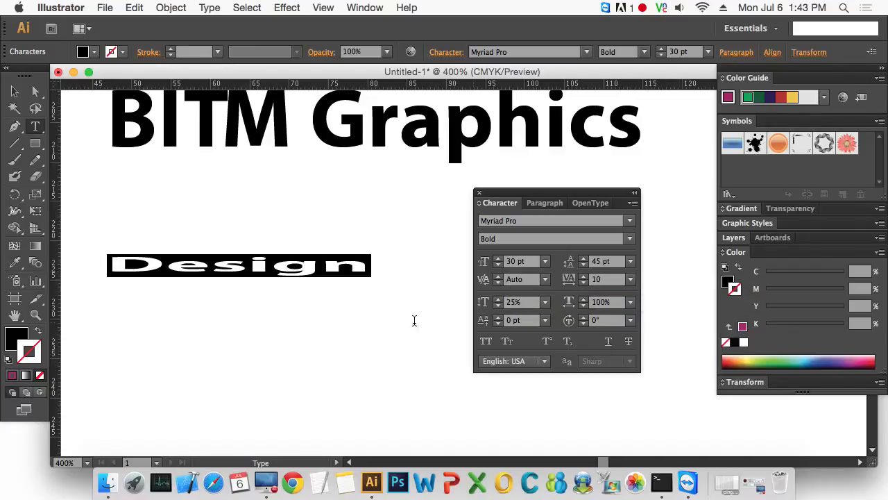
left_click(545, 302)
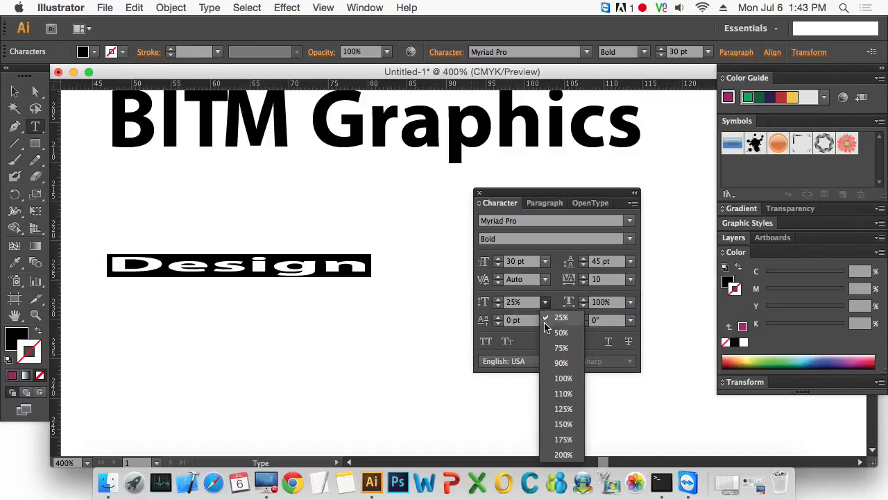
left_click(563, 377)
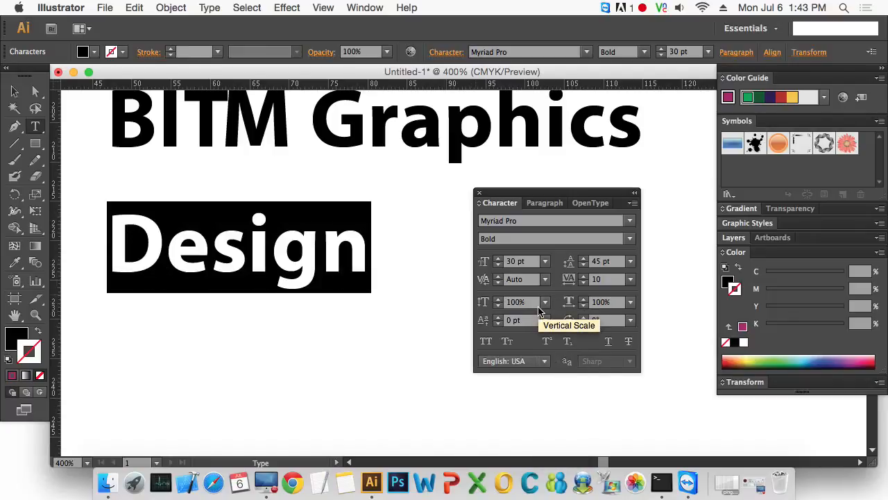
Step: Widen the word "Design" to a horizontal scale of 125% and on to 200%, and move the Character panel lower
left_click(630, 303)
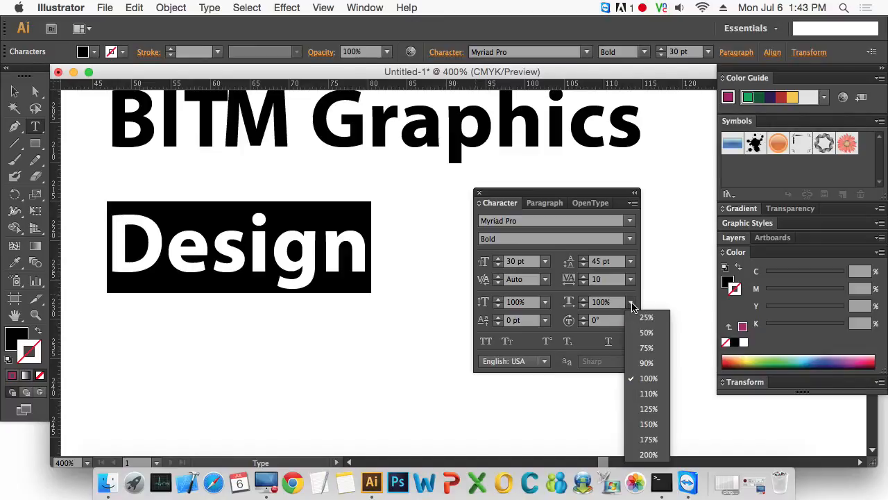
left_click(660, 408)
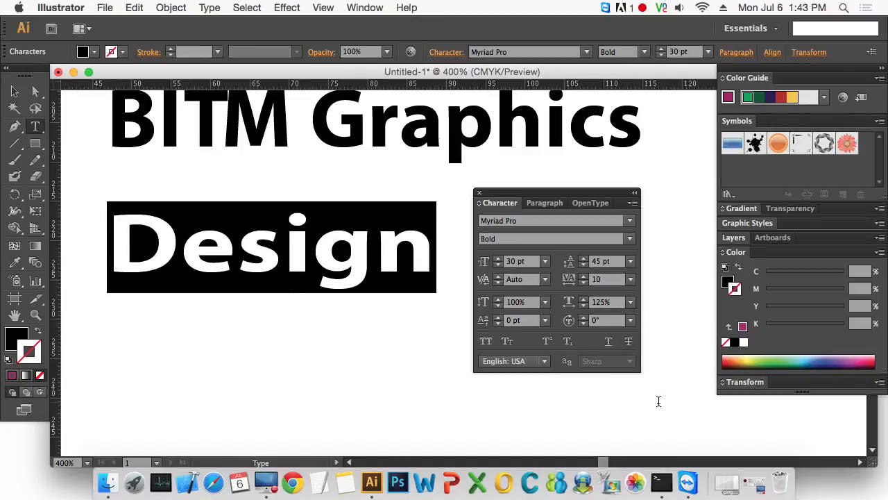
left_click(631, 303)
left_click(657, 449)
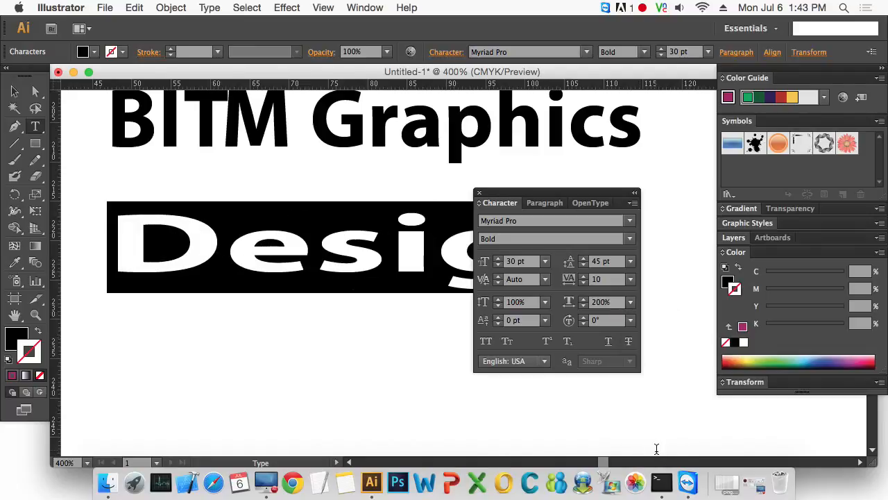
left_click_drag(576, 192, 597, 251)
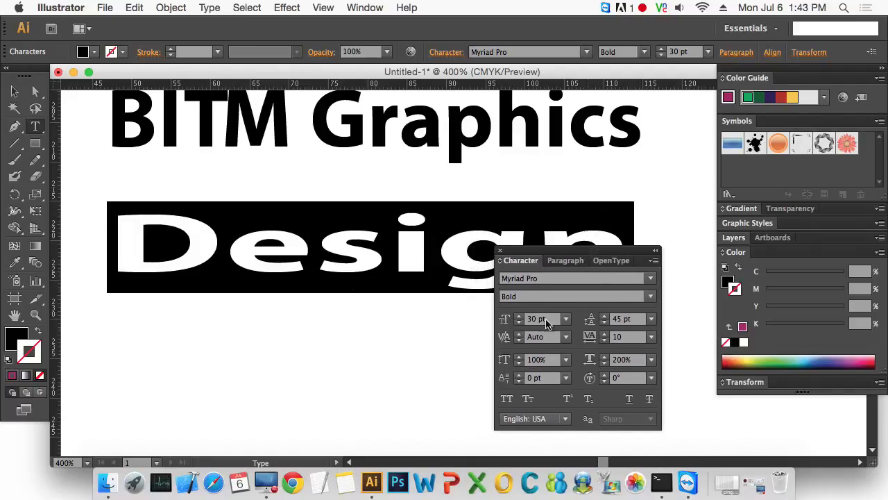
Step: Narrow the word "Design" to a horizontal scale of 25%, readjust it to 75%, and place the text cursor before its "n"
left_click(652, 359)
left_click(664, 207)
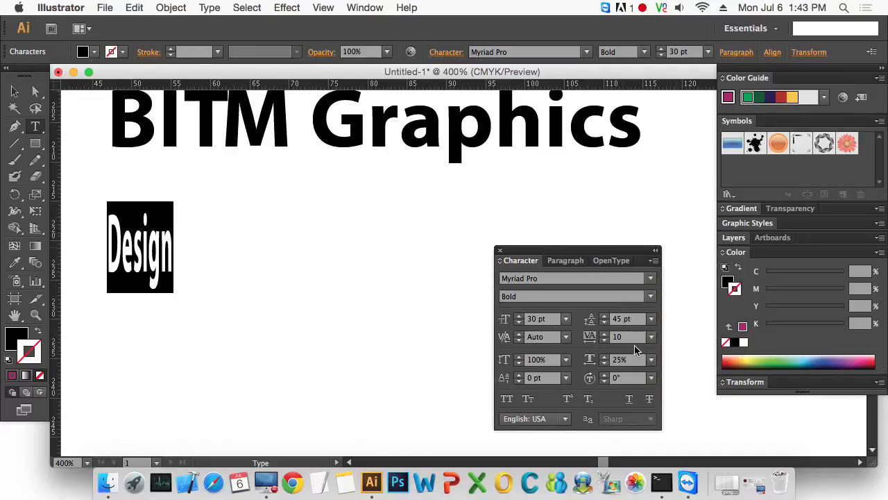
left_click(652, 359)
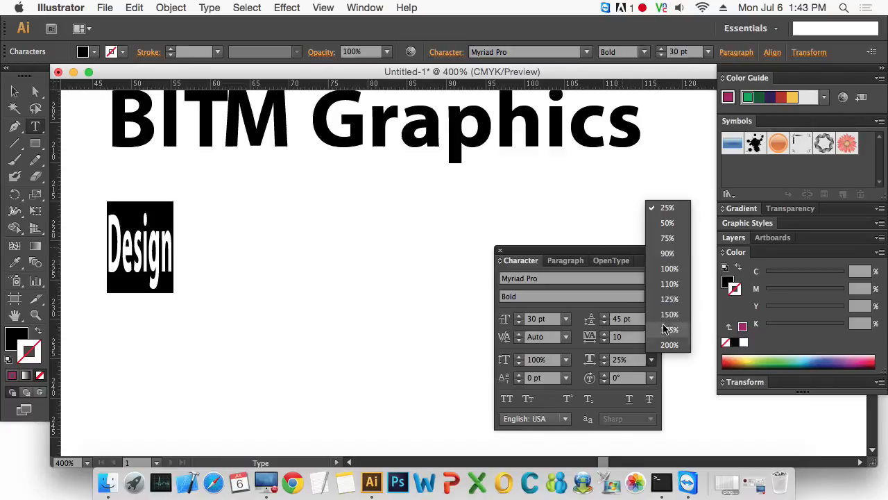
left_click(667, 239)
left_click_drag(575, 257, 581, 214)
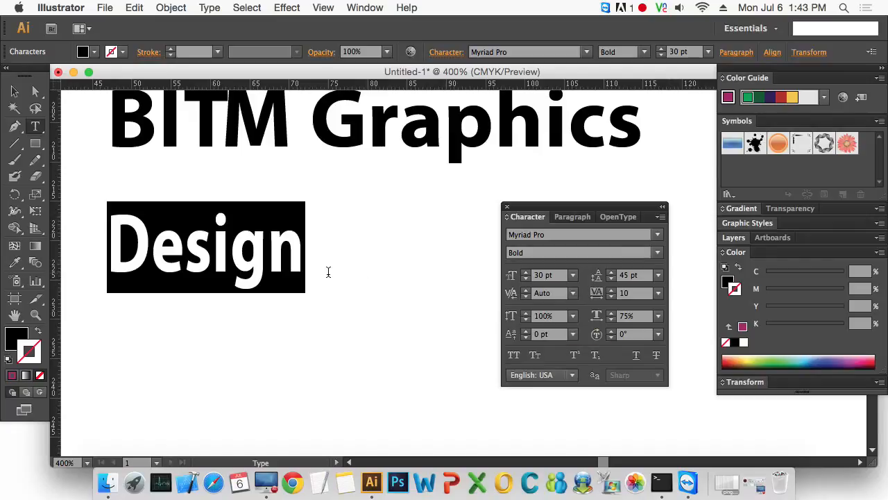
left_click(275, 261)
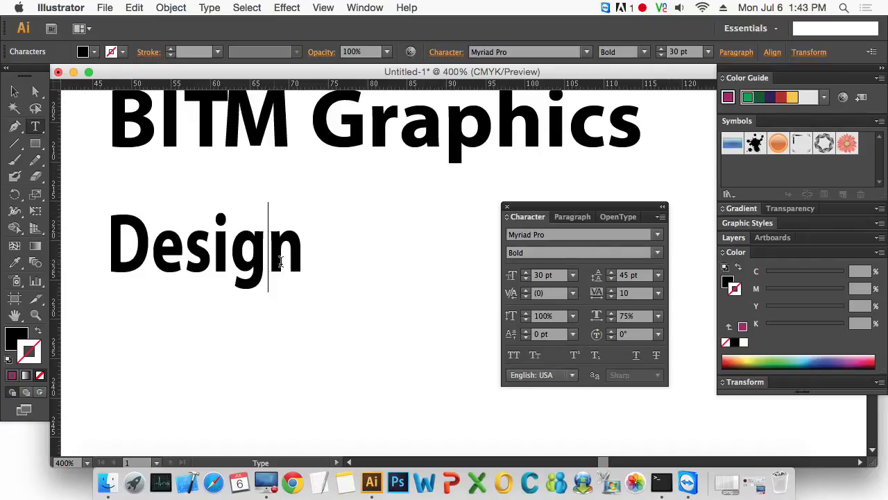
Step: Add a "2" at the end of "Design" and raise that character's baseline shift to 9 pt
type("2")
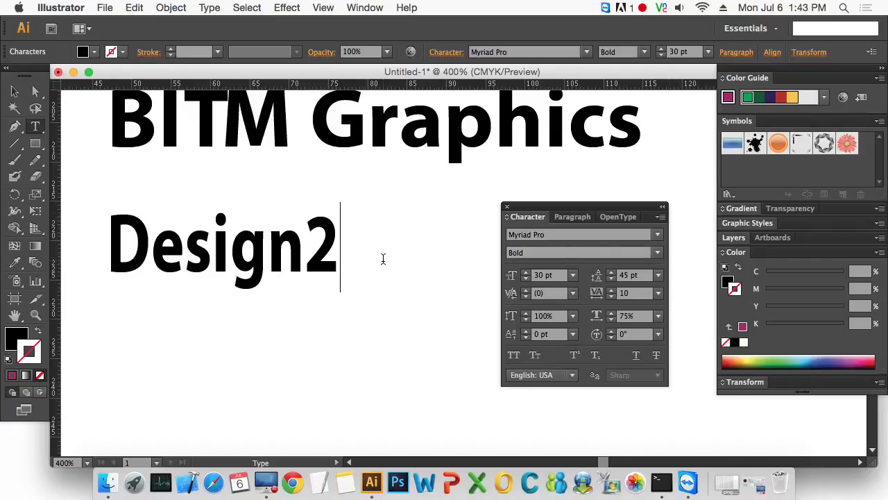
left_click_drag(320, 248, 307, 243)
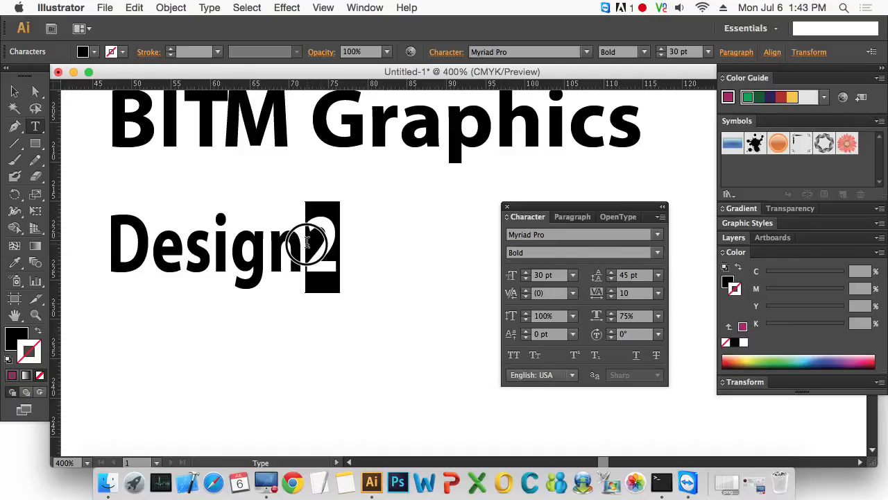
left_click(526, 331)
left_click(526, 331)
left_click(526, 331)
left_click(526, 331)
left_click(526, 331)
left_click(526, 331)
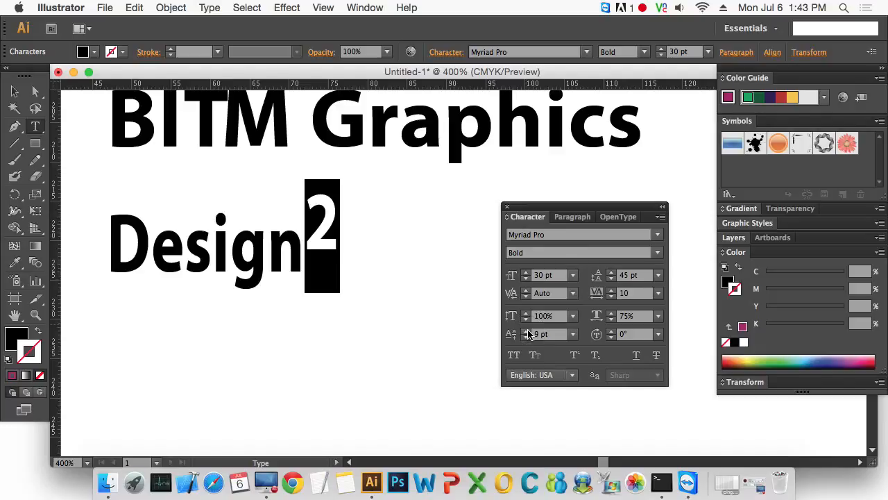
left_click(526, 331)
left_click(526, 331)
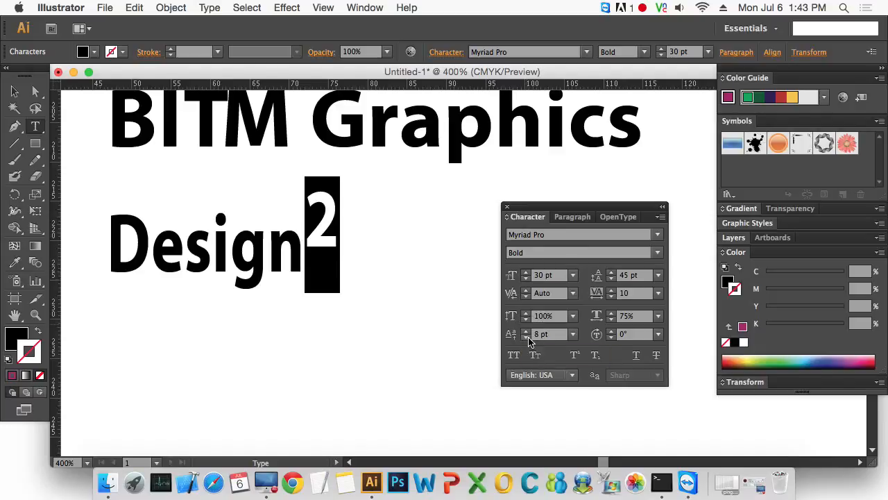
Step: Lower the baseline shift of the "2" after "Design" to -10 pt
left_click(526, 338)
left_click(526, 338)
left_click(526, 338)
left_click(526, 338)
left_click(526, 338)
left_click(526, 338)
left_click(526, 338)
left_click(526, 338)
left_click(525, 338)
left_click(526, 338)
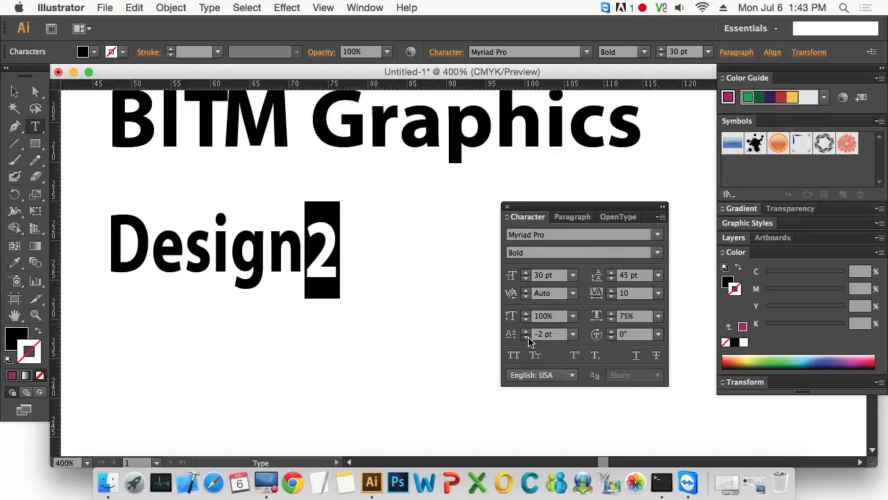
left_click(526, 338)
left_click(526, 338)
left_click(526, 338)
left_click(525, 338)
left_click(526, 338)
left_click(526, 337)
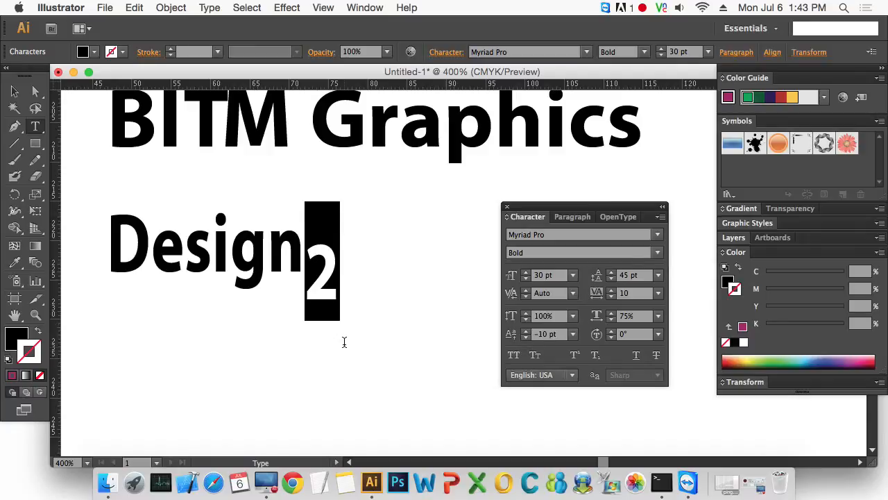
Step: Set "Design2" in all caps and switch it to small caps
left_click_drag(342, 262, 83, 247)
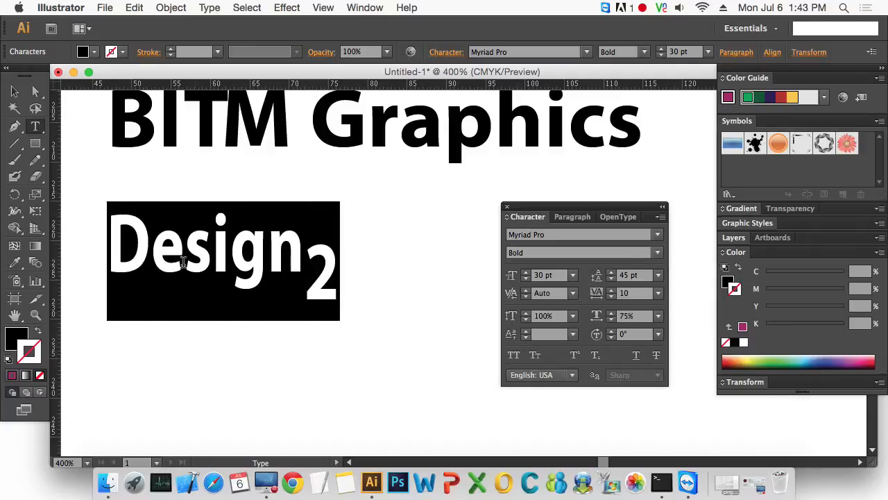
left_click(517, 357)
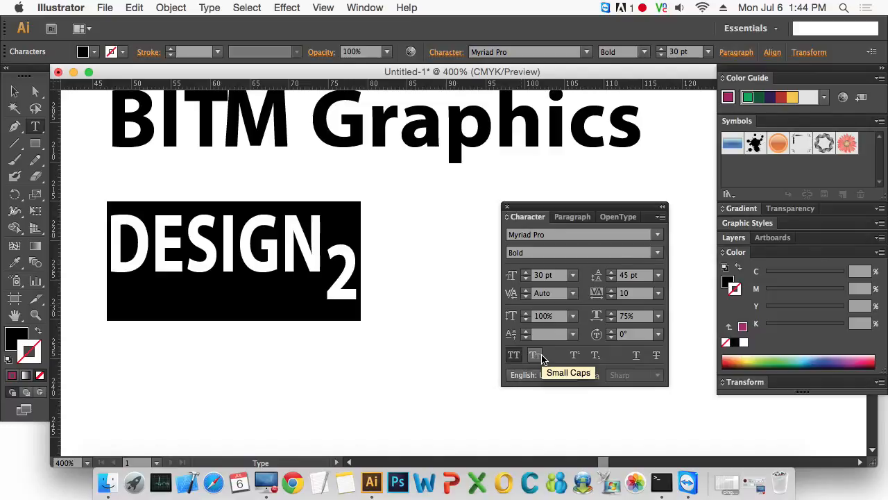
left_click(535, 355)
left_click(154, 240)
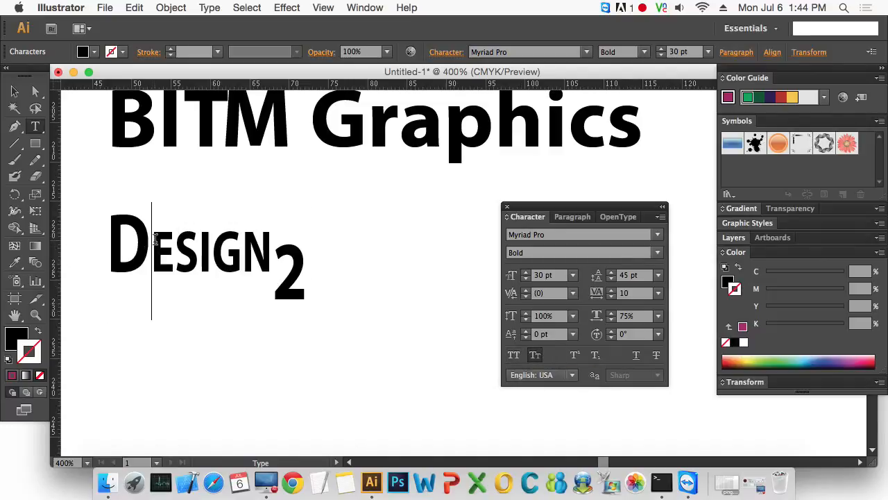
Step: Select the word "Design" without the "2" and turn off its small caps
left_click_drag(155, 239, 275, 234)
left_click(149, 240)
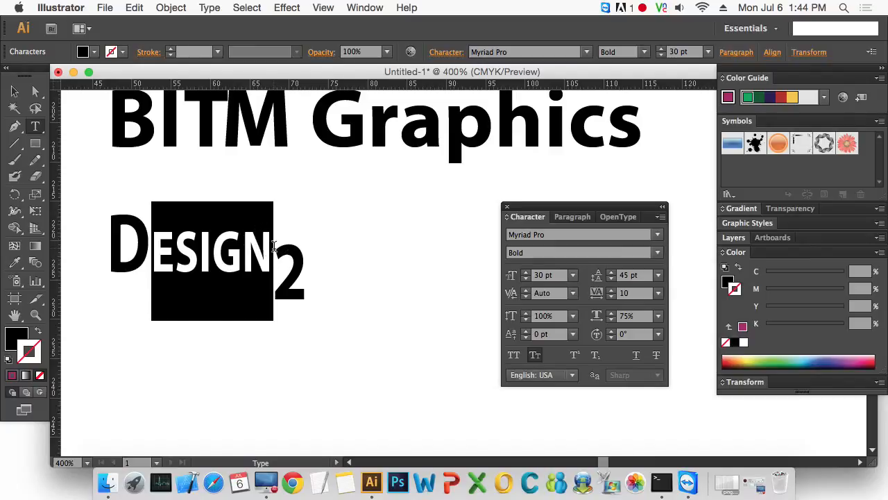
left_click_drag(275, 245, 151, 242)
left_click_drag(275, 261, 107, 263)
left_click(535, 356)
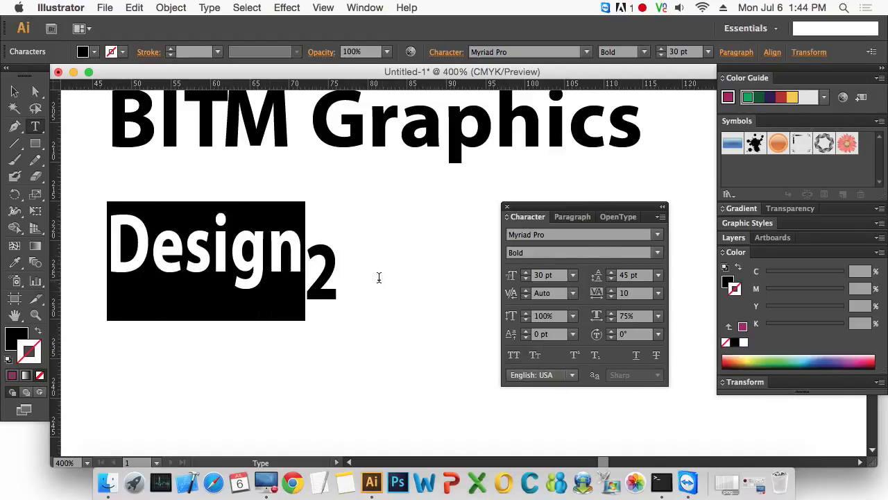
Step: Make the "2" after "Design" superscript and reset its baseline shift to 0 pt
left_click_drag(345, 265, 310, 256)
left_click(574, 359)
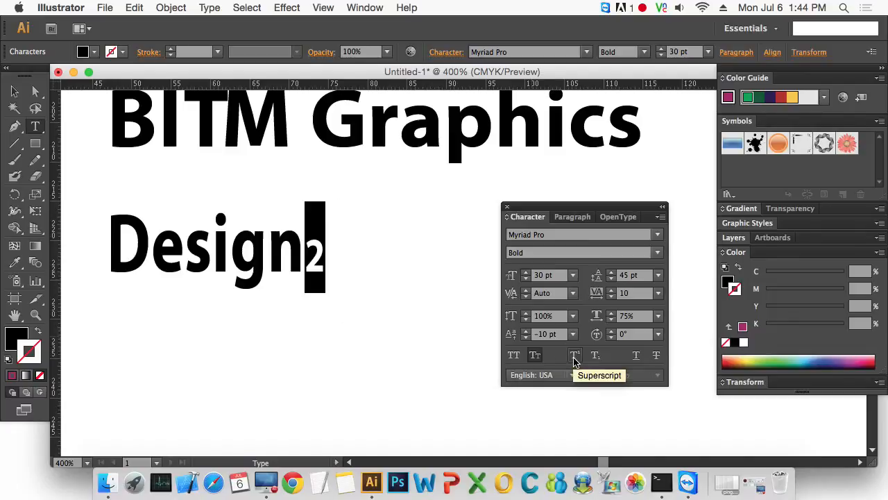
left_click_drag(562, 334, 520, 334)
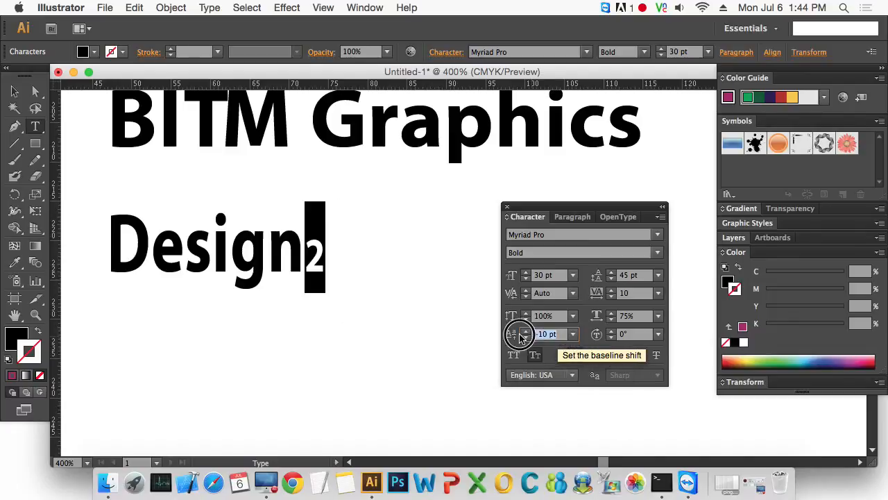
type("0")
key("Return")
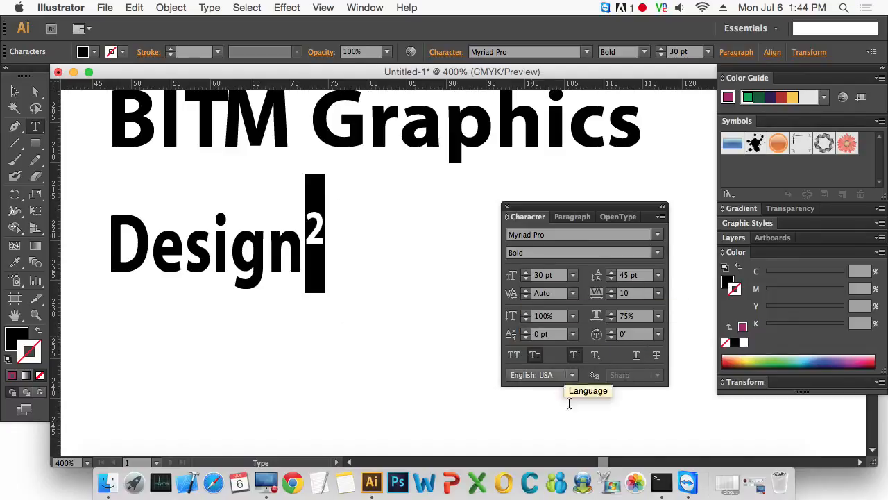
Step: Switch the "2" from superscript to subscript and return it to normal position
left_click(574, 356)
left_click(596, 357)
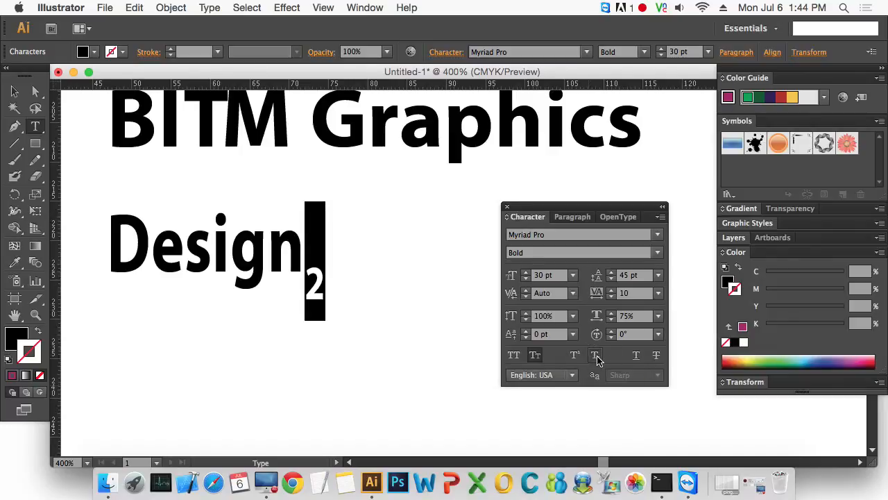
left_click(595, 357)
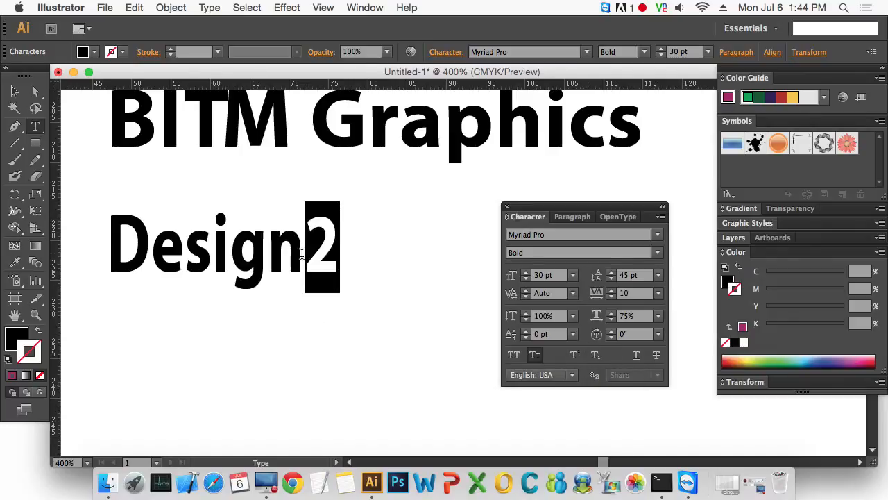
Step: Add a space and "$25" after "Design2" and apply strikethrough to the price
left_click(299, 252)
key("Right")
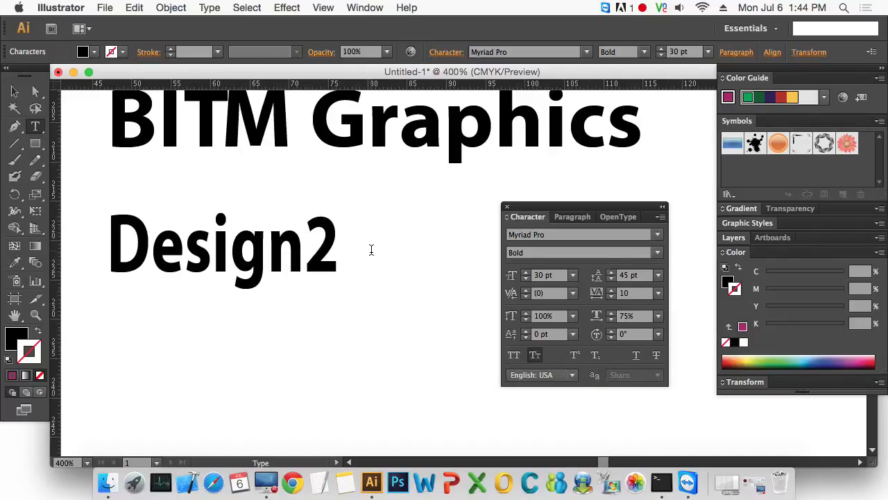
type("25")
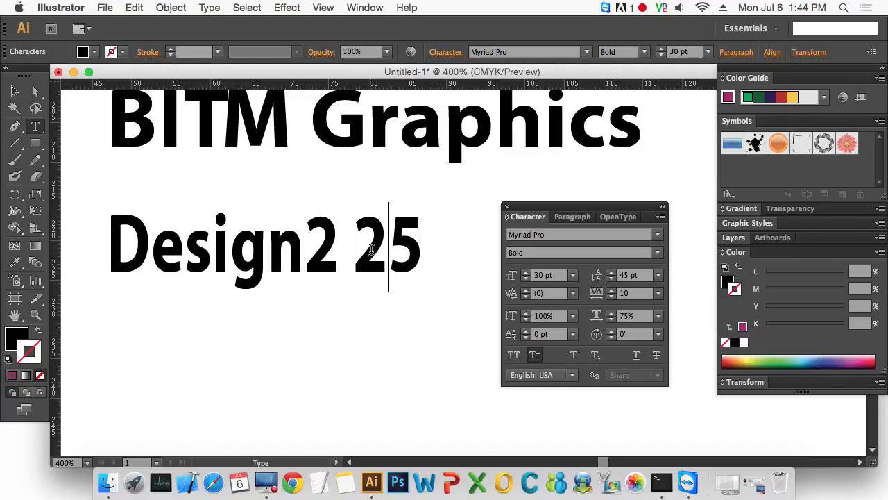
type("$")
mouse_move(456, 249)
left_mouse_down()
mouse_move(341, 244)
mouse_move(455, 236)
left_mouse_up()
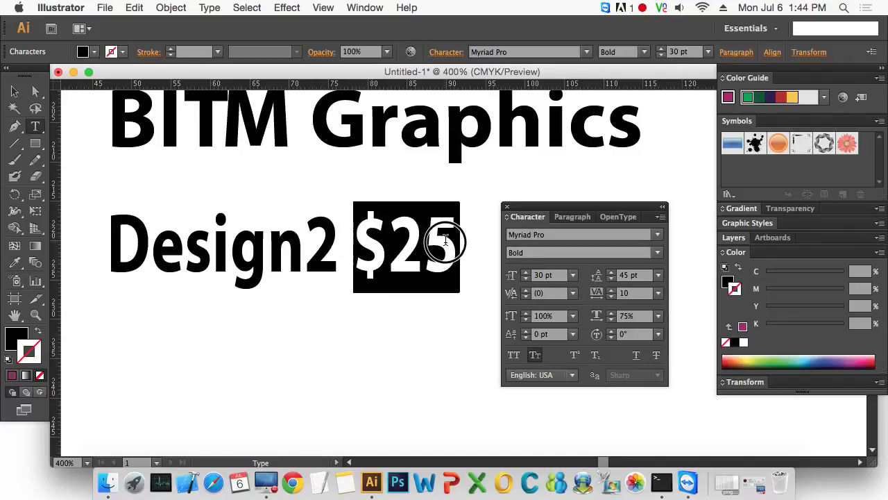
left_click(656, 356)
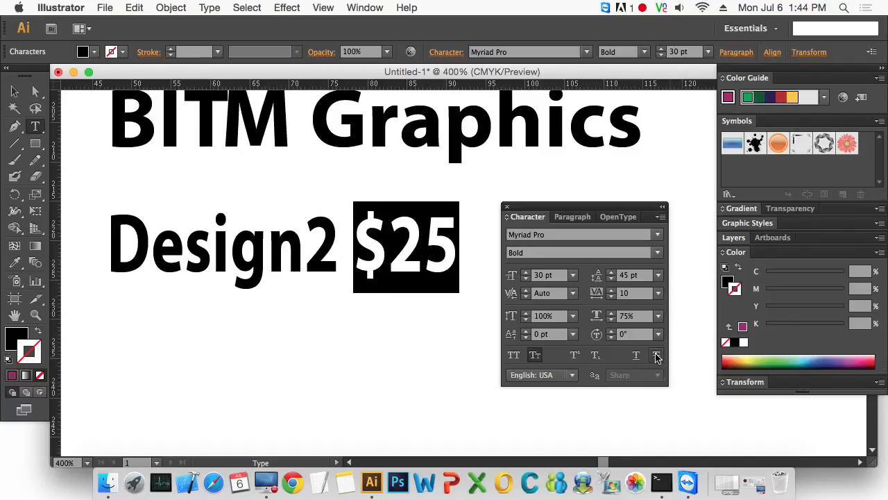
left_click(456, 264)
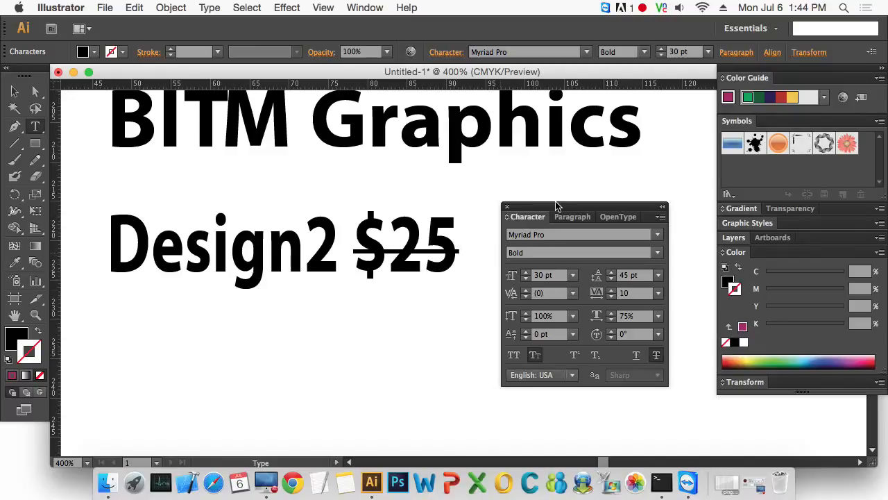
Step: Try underlining "$25" and "Design2" in turn, removing each underline again
left_click_drag(568, 208, 658, 198)
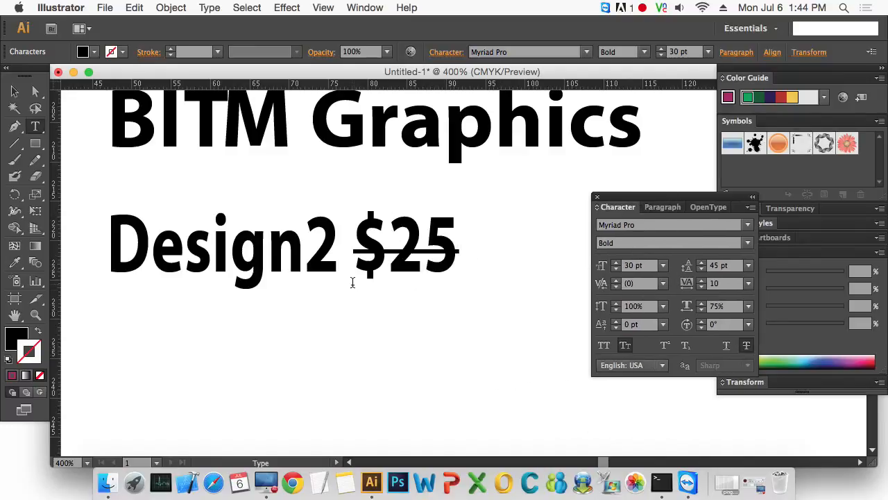
left_click_drag(461, 256, 351, 241)
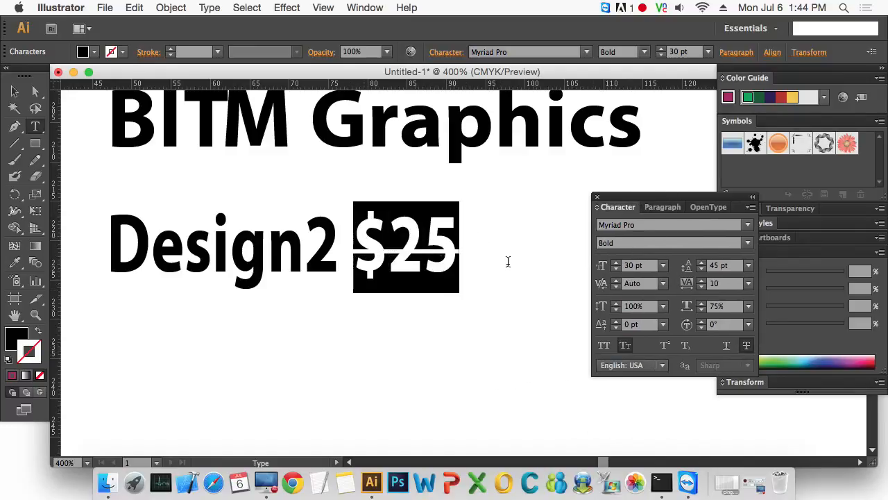
left_click_drag(690, 198, 622, 206)
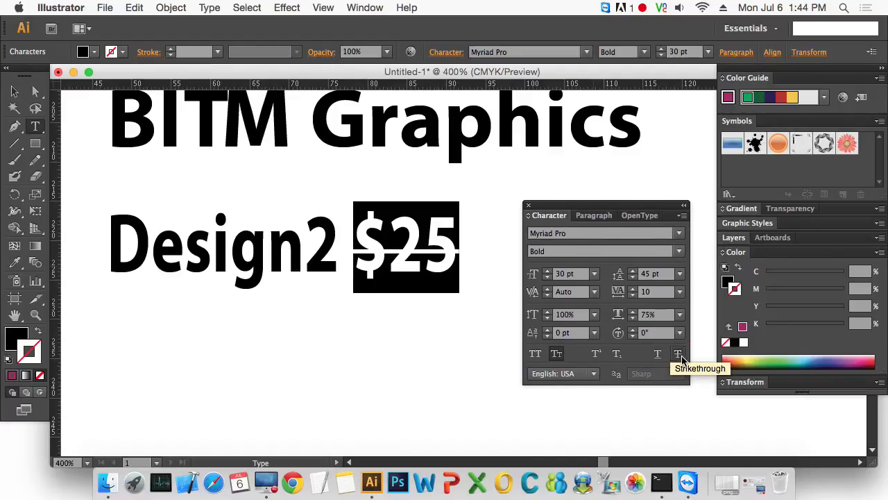
left_click(663, 358)
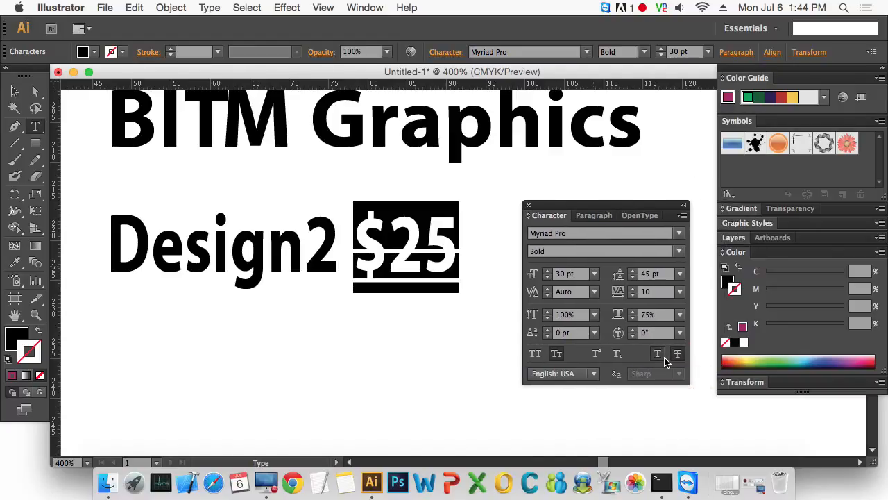
left_click(664, 361)
left_click_drag(338, 243, 104, 242)
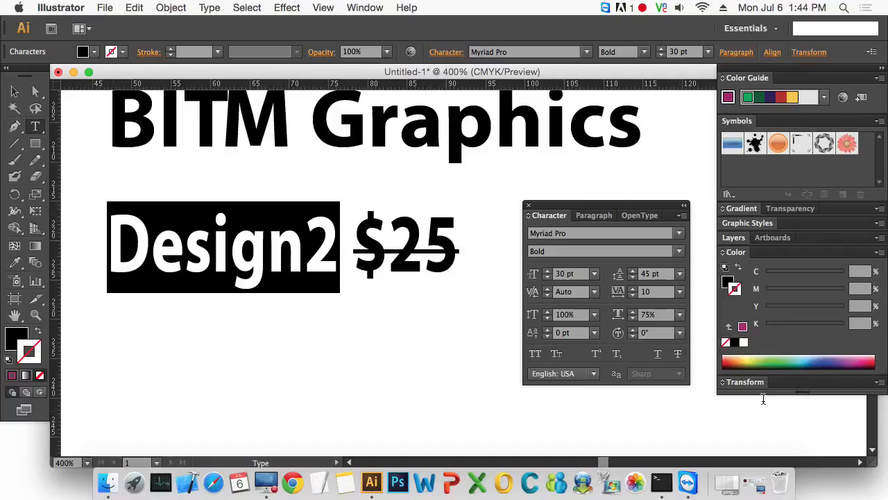
left_click(657, 354)
left_click(658, 354)
left_click(321, 222)
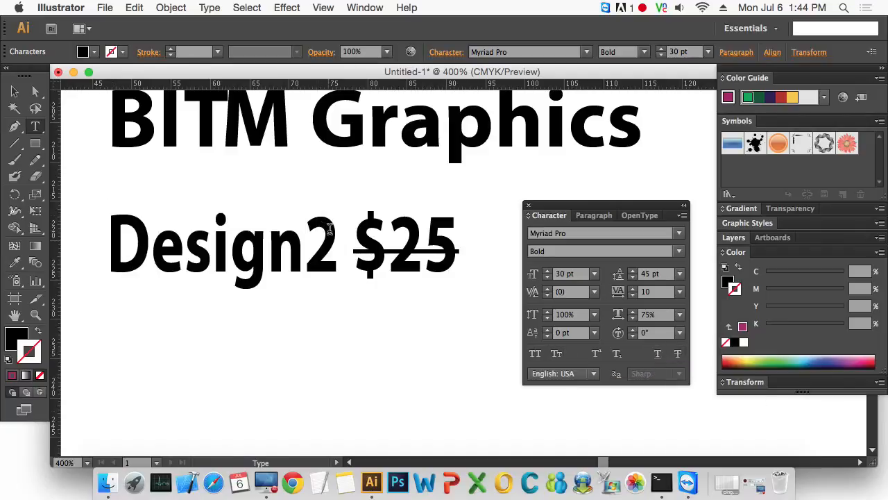
Step: Set the character rotation of "Design2" to 60° and move the Character panel aside
left_click_drag(330, 229, 144, 206)
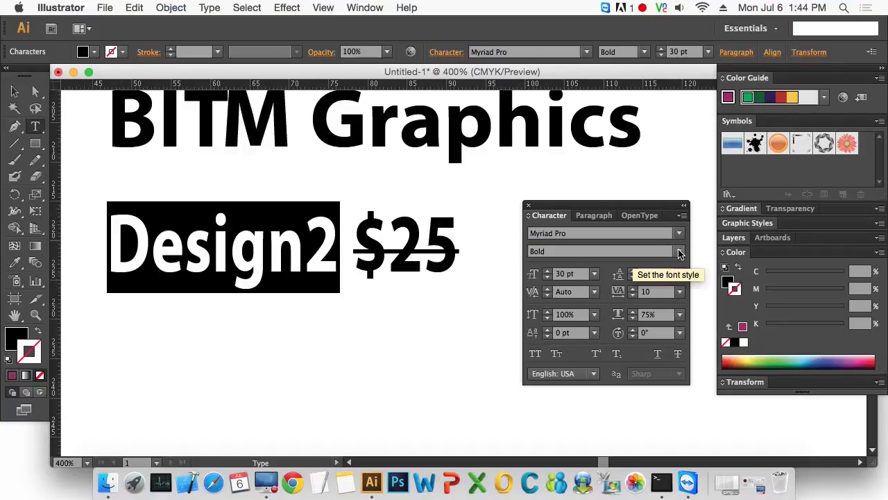
left_click(680, 333)
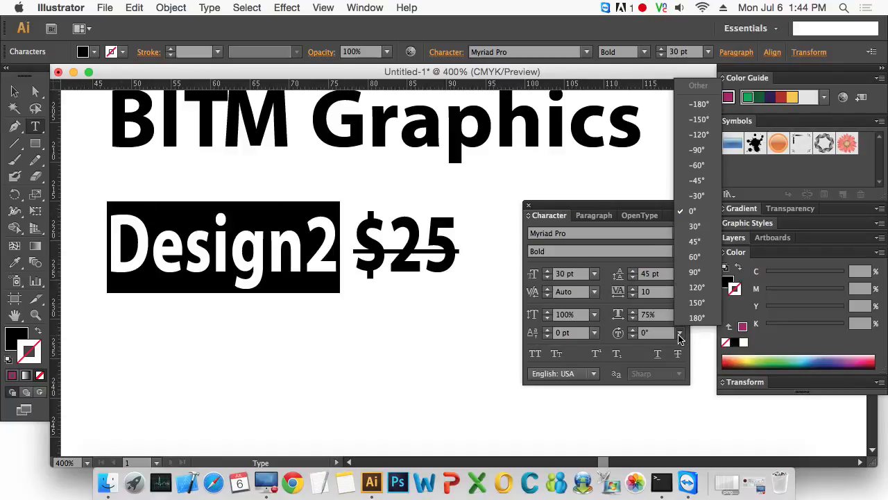
left_click(719, 255)
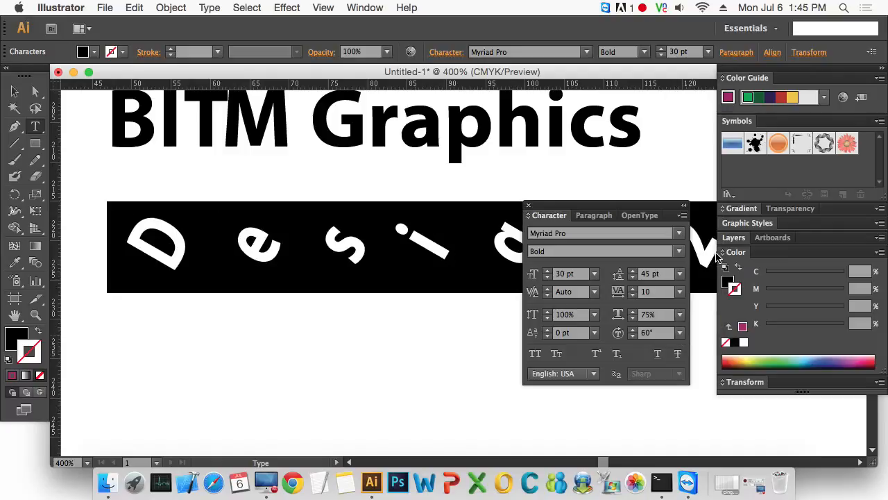
left_click_drag(593, 212, 558, 189)
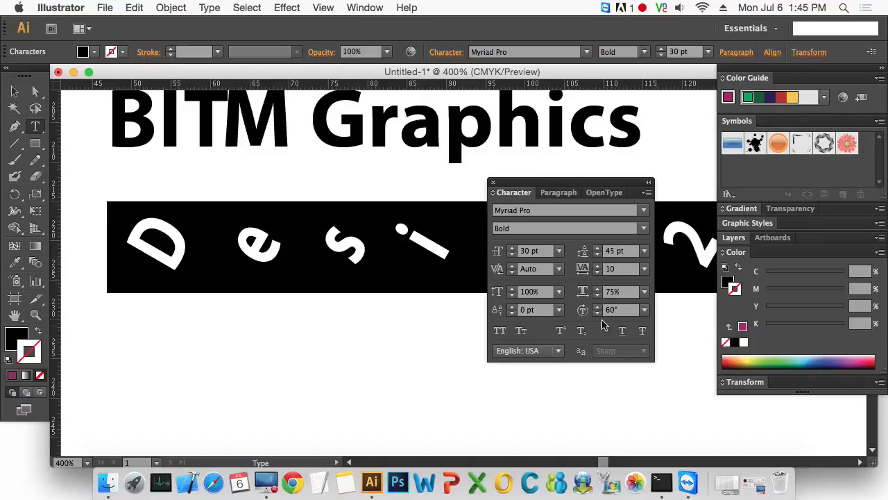
Step: Adjust the character rotation of "Design2" up and down in small increments, ending at 21°
left_click(597, 310)
left_click(596, 309)
left_click(597, 309)
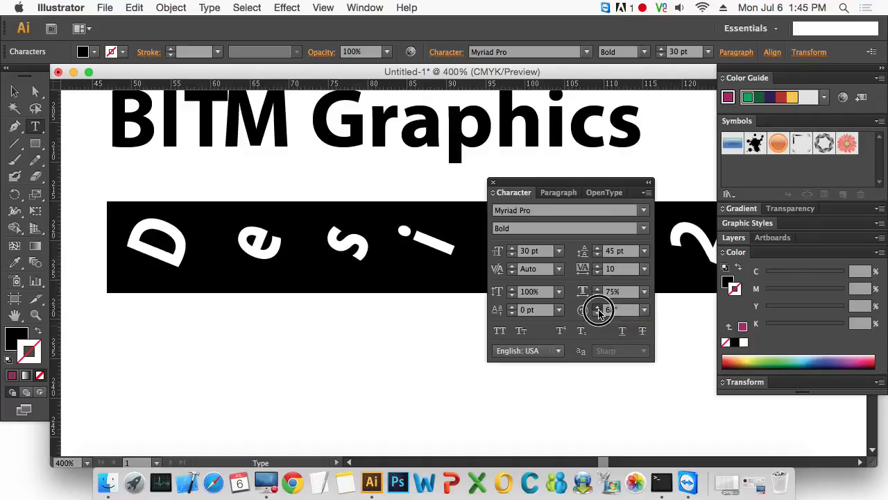
left_click(598, 310)
left_click(598, 312)
left_click(598, 313)
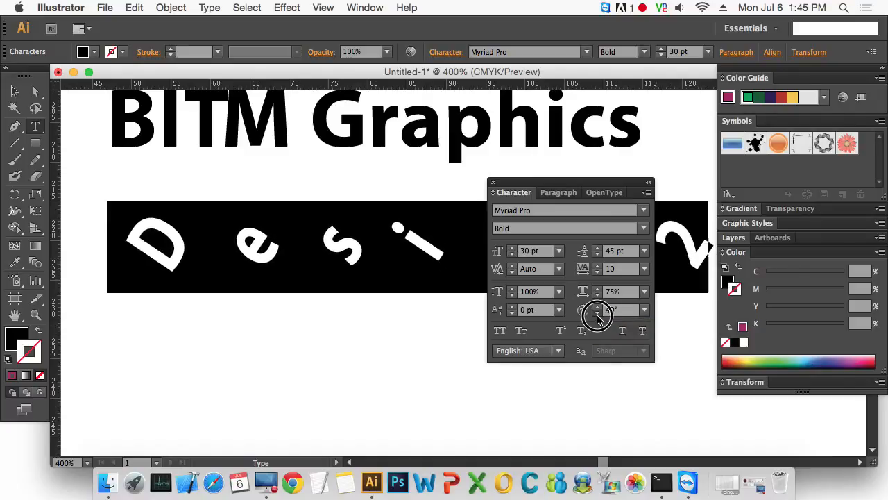
left_click(598, 312)
left_click(597, 312)
left_click(598, 313)
left_click(598, 312)
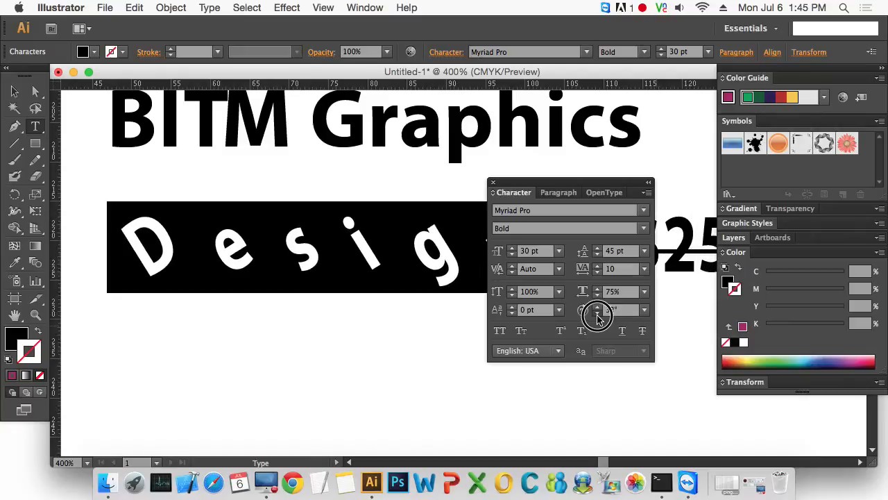
left_click(597, 313)
left_click(597, 313)
left_click(597, 314)
left_click(597, 314)
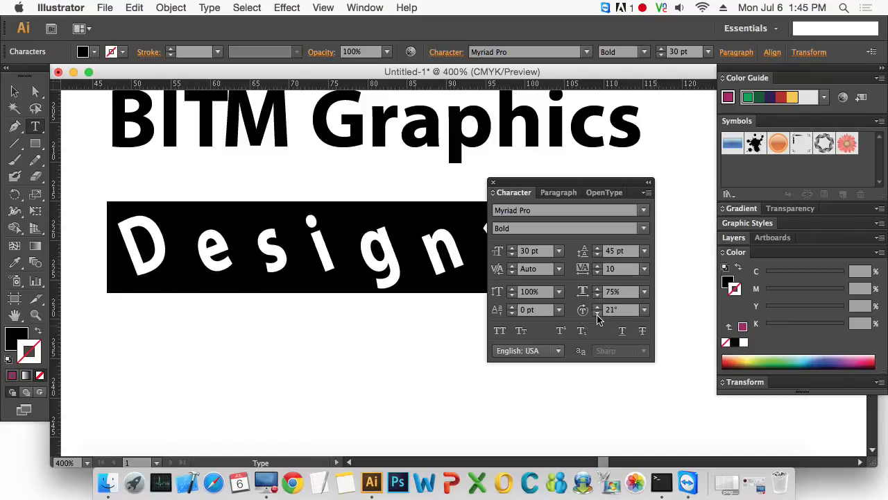
Step: Leave text editing with the Selection tool, move the Character panel off the text, and deselect the type object
left_click(15, 91)
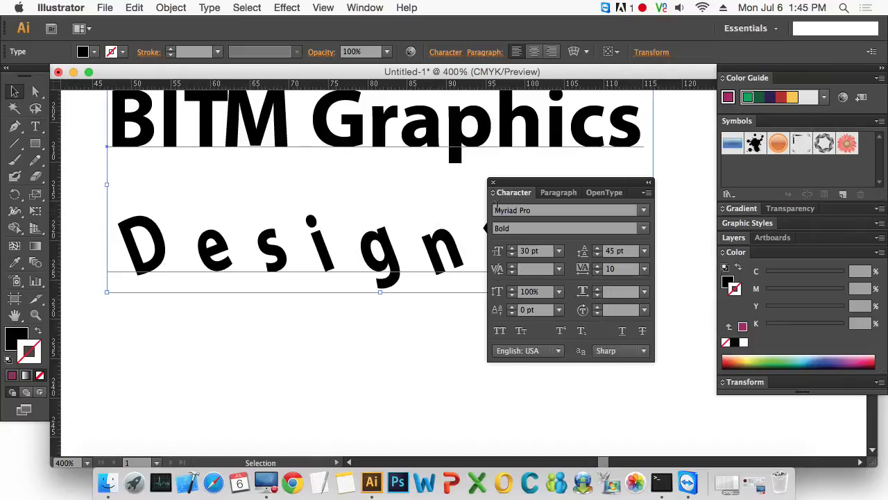
left_click_drag(554, 184, 663, 276)
left_click(431, 365)
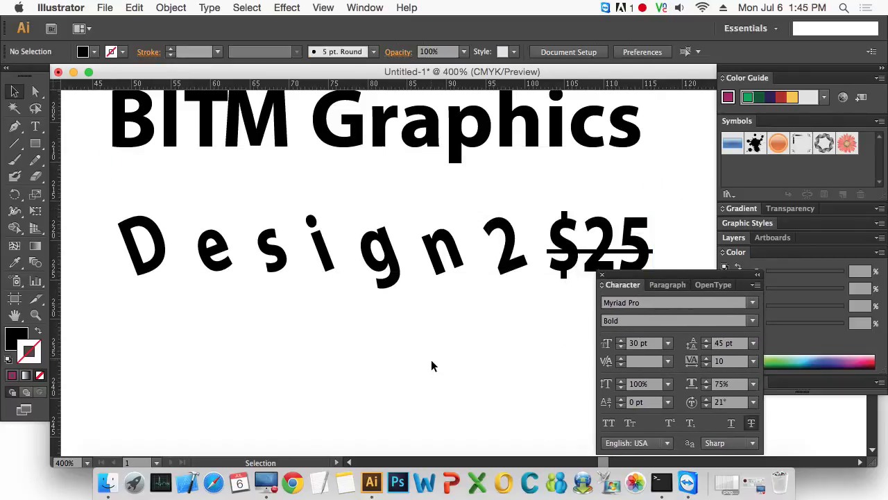
left_click(427, 303, "alt+super")
left_click(427, 302, "alt+super")
left_click(427, 302, "alt+super")
left_click_drag(452, 277, 429, 278)
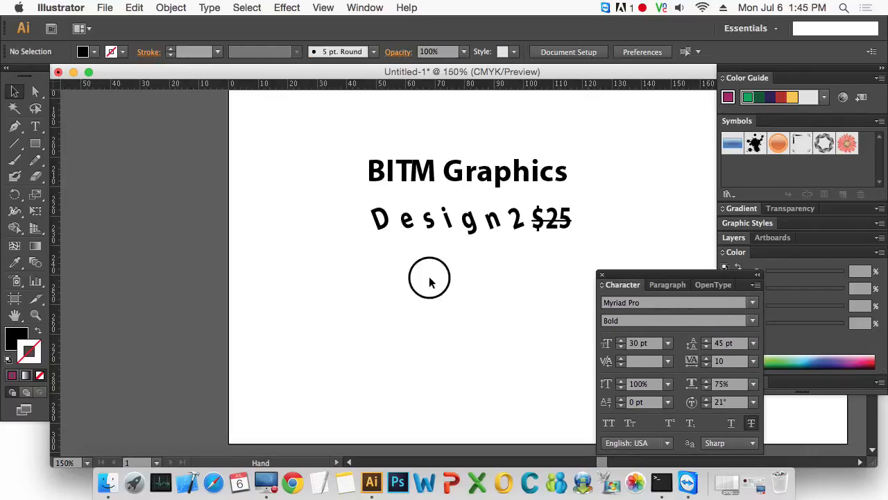
Step: Show the paragraph formatting options and place them close beside the "BITM Graphics" text
left_click_drag(178, 139, 345, 293)
left_click(380, 273, "alt+super")
left_click(381, 272, "alt+super")
left_click_drag(455, 271, 290, 251)
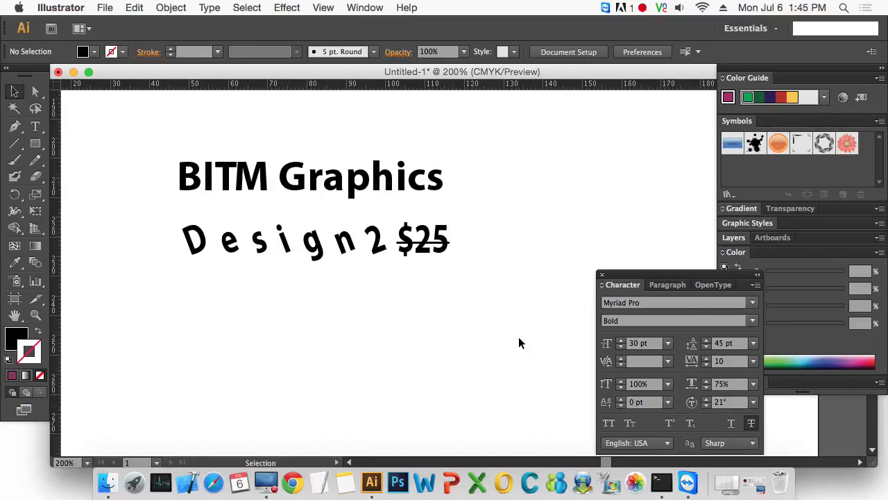
left_click_drag(680, 277, 666, 141)
left_click(653, 152)
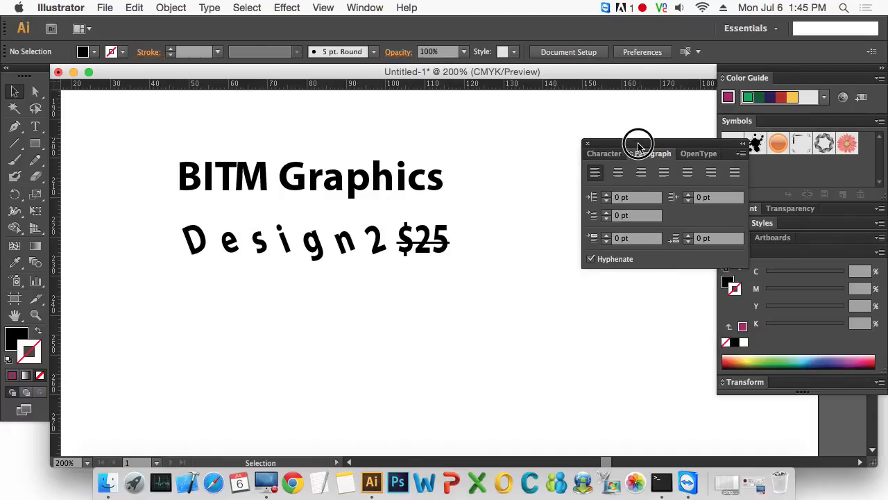
left_click_drag(638, 142, 588, 253)
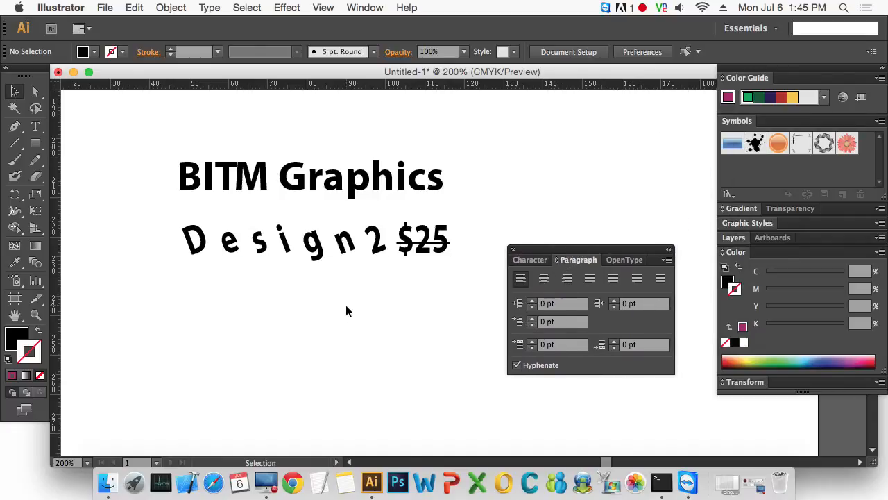
Step: Display the Glyphs table for Myriad Pro Bold and enlarge it, moving the paragraph options out of the way
left_click(362, 9)
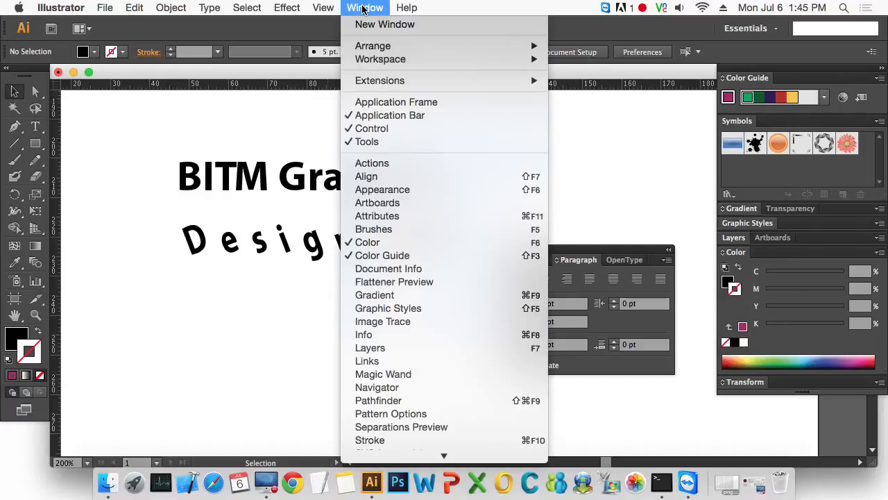
scroll(444, 387, "down", 5)
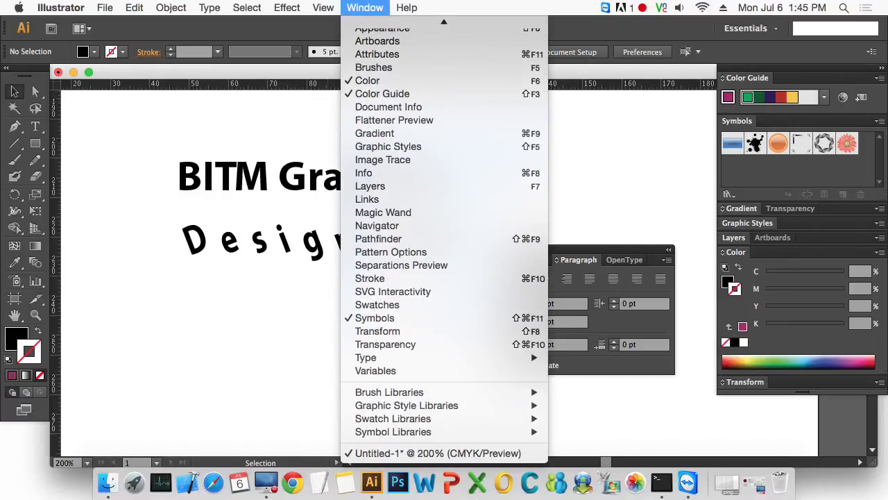
mouse_move(509, 359)
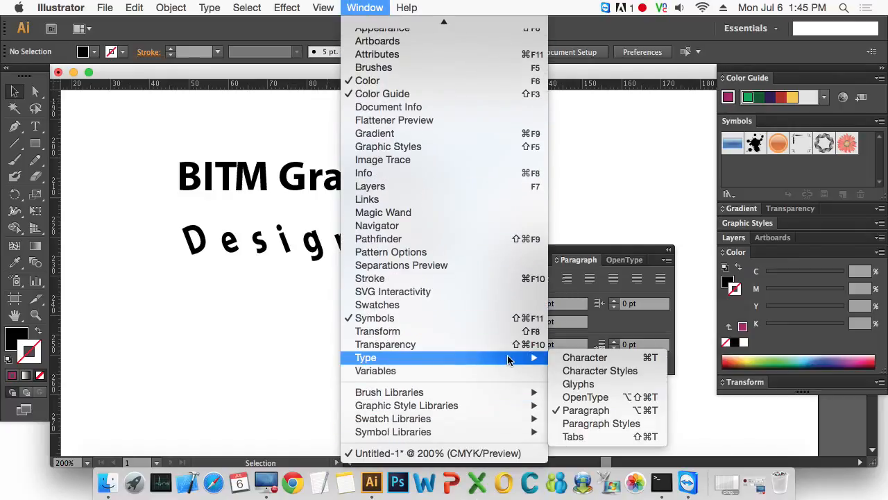
left_click(637, 390)
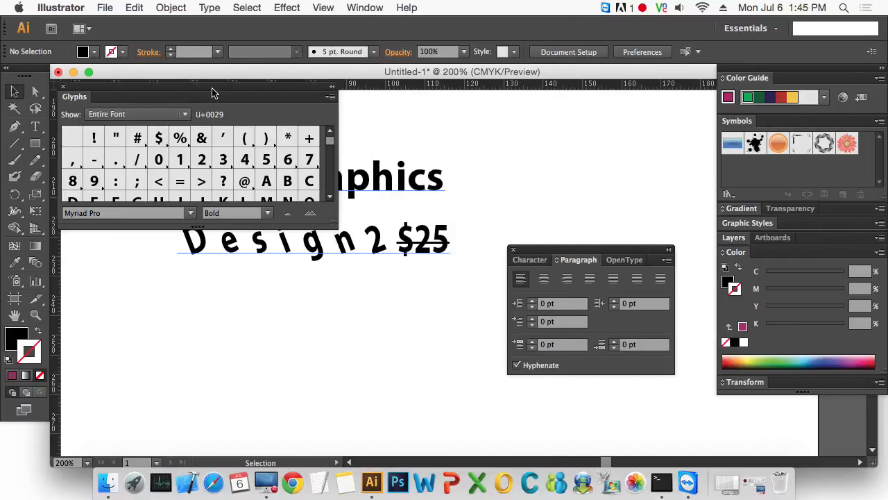
left_click_drag(213, 93, 333, 110)
left_click_drag(455, 241, 601, 295)
left_click_drag(581, 253, 743, 312)
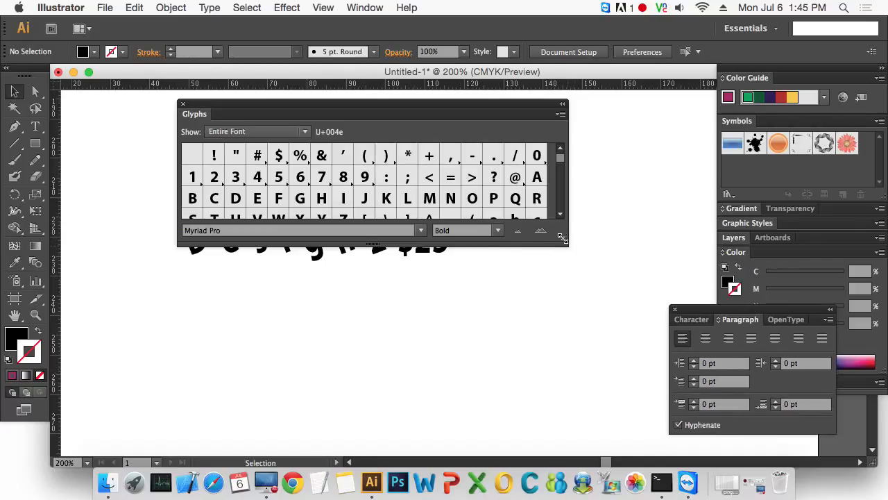
left_click_drag(563, 238, 589, 427)
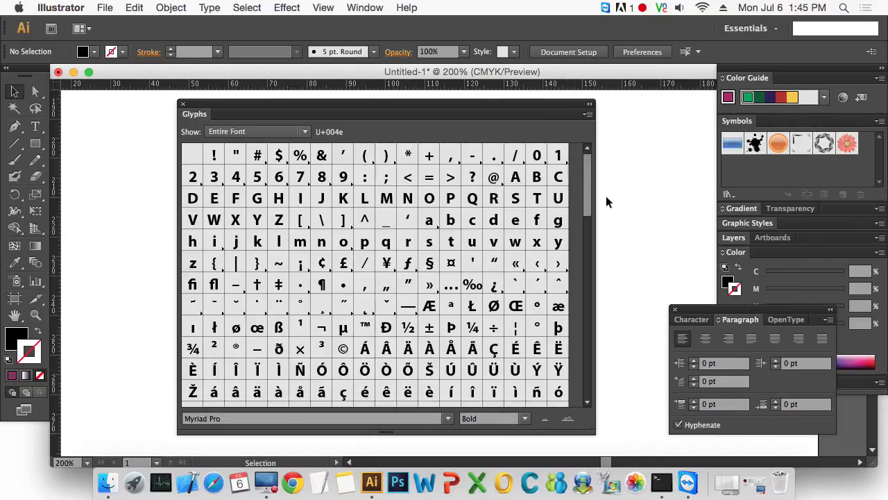
Step: Browse the glyphs of the entire font, check the Alternates For Current Selection subset, and close the glyph table
left_click_drag(589, 186, 601, 405)
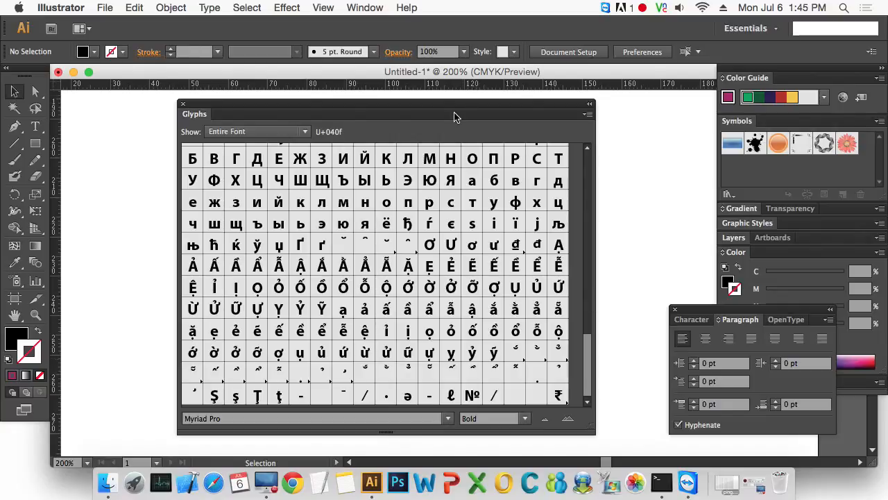
left_click(292, 132)
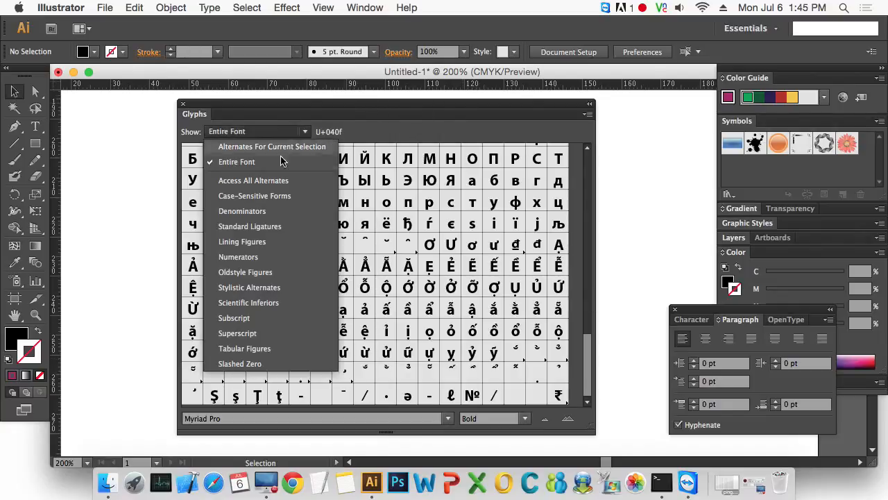
left_click(401, 119)
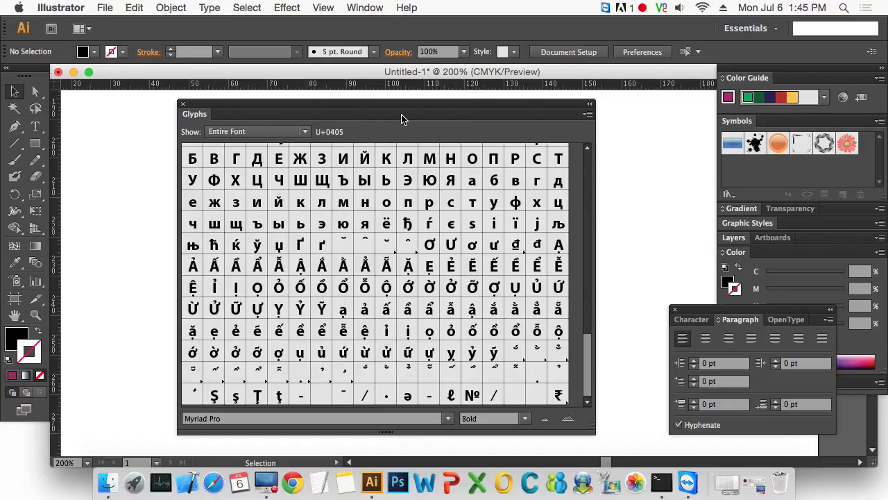
left_click(289, 133)
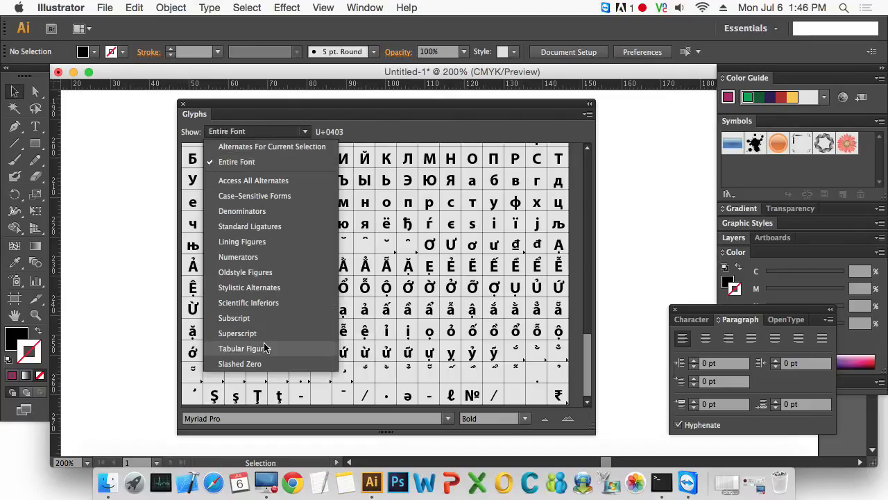
left_click(309, 146)
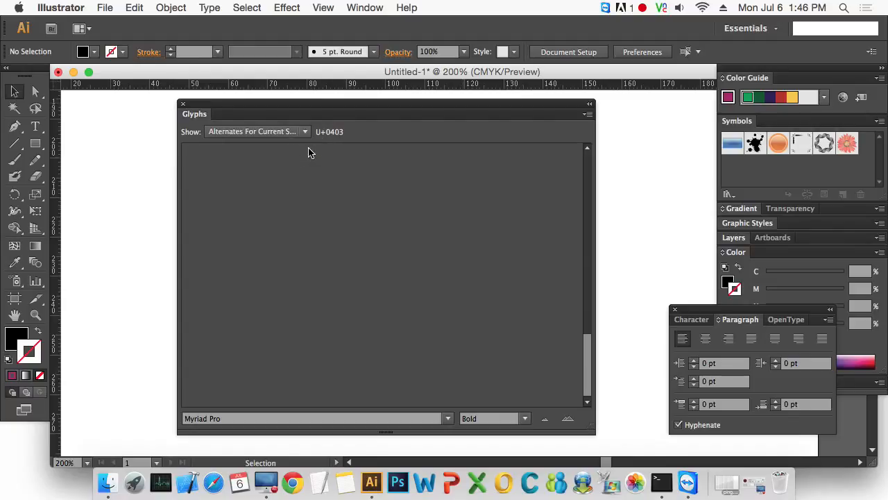
left_click(303, 135)
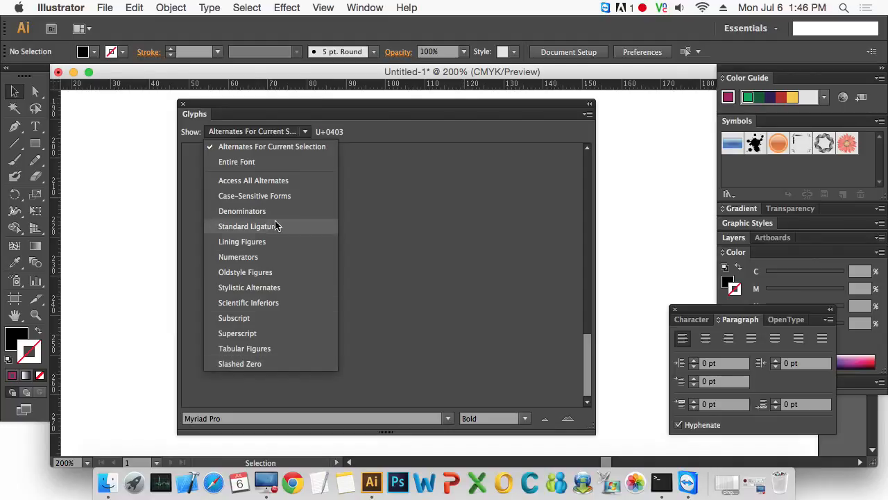
left_click(243, 162)
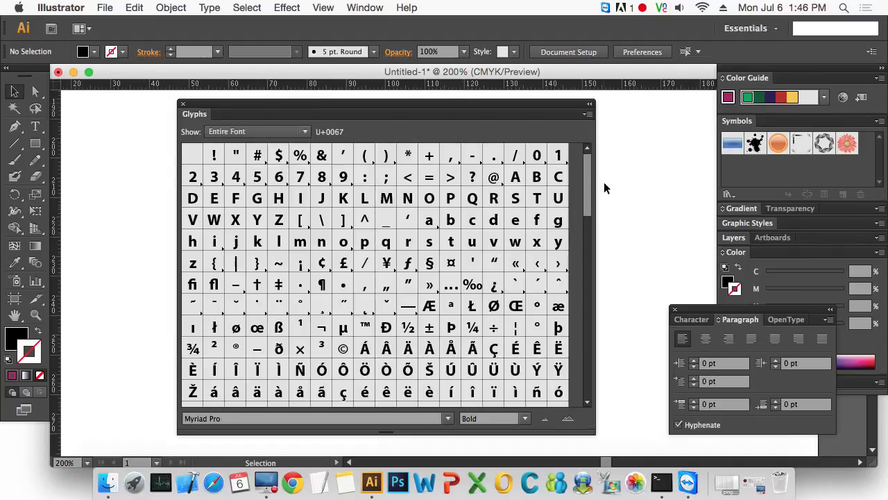
left_click_drag(591, 178, 529, 127)
left_click(182, 104)
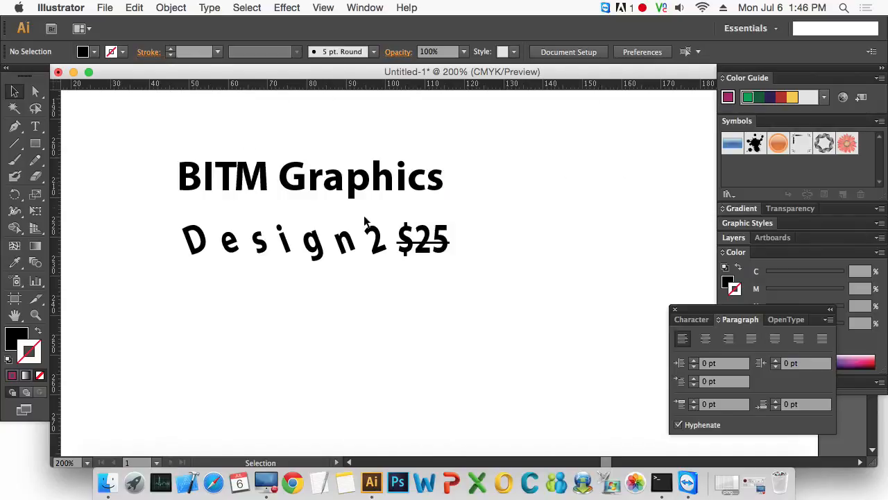
Step: Delete the "BITM Graphics" text object together with its second line from the artboard
left_click(375, 240)
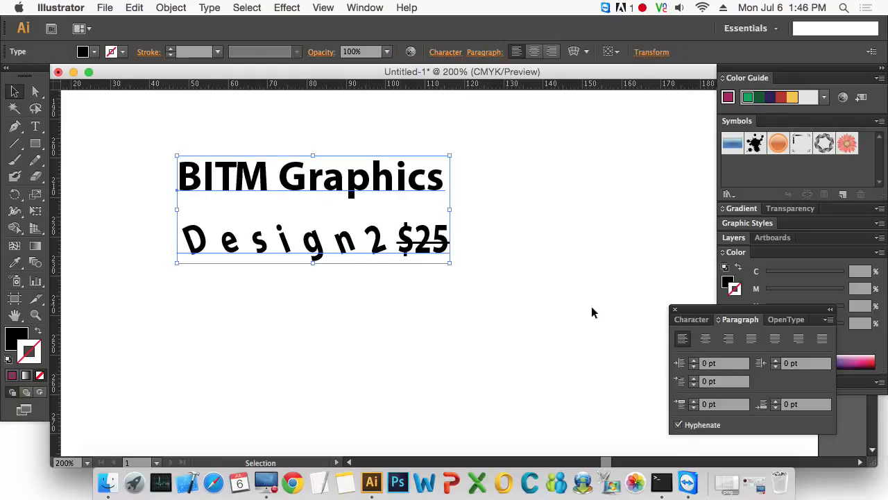
left_click(476, 313)
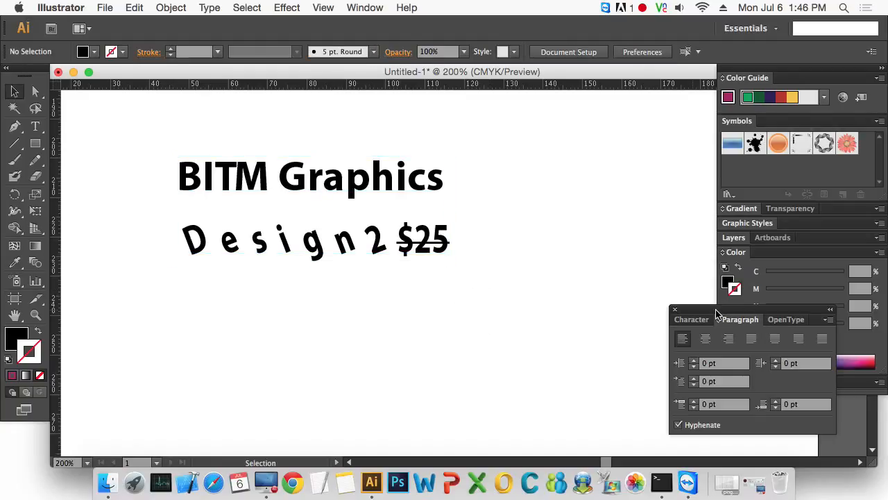
left_click_drag(715, 310, 521, 301)
left_click_drag(373, 283, 208, 109)
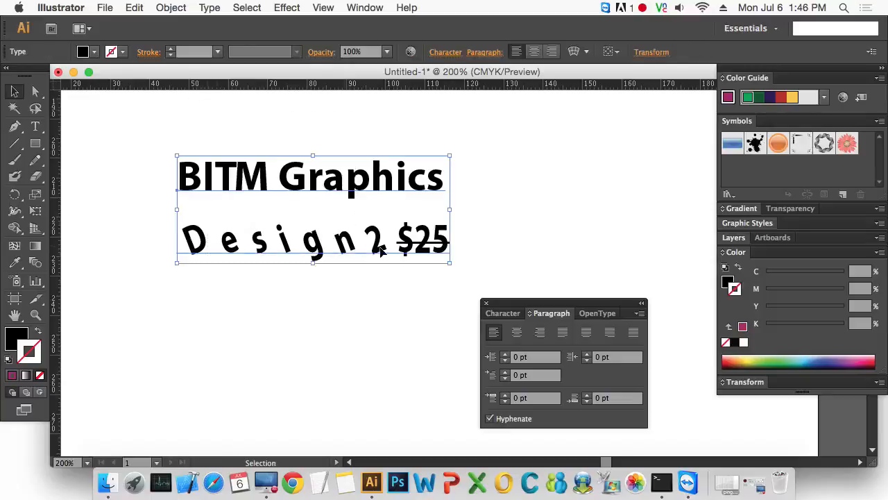
key("Delete")
Step: Draw a rectangle about 72 mm wide and 36 mm high in the emptied area and fill it with the white-to-black linear gradient
left_click(36, 143)
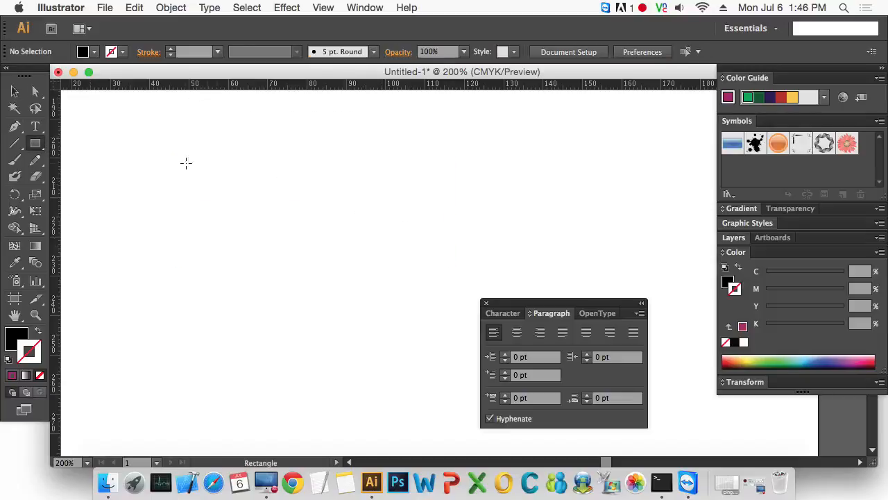
mouse_move(186, 162)
left_mouse_down()
mouse_move(430, 323)
mouse_move(467, 304)
left_mouse_up()
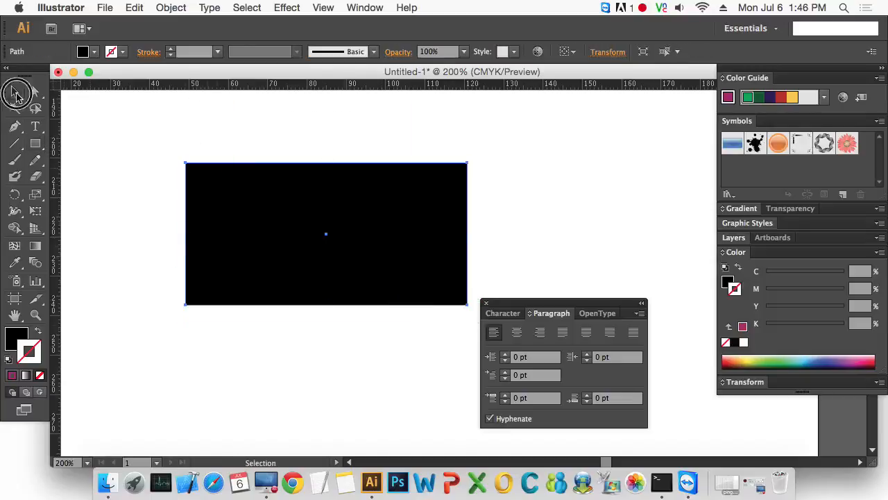
left_click(14, 91)
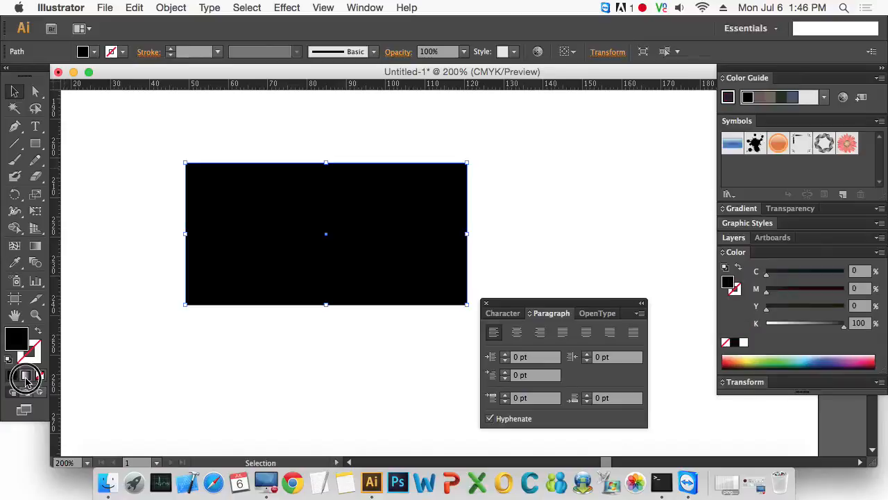
left_click(25, 375)
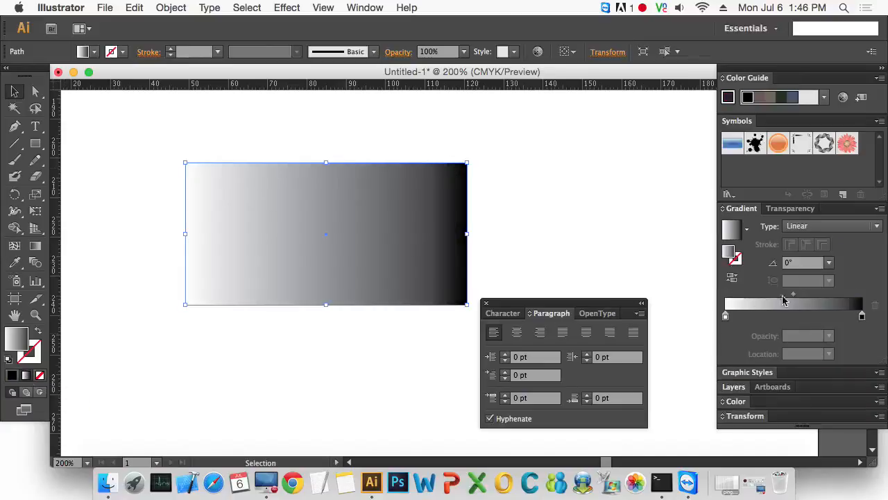
left_click_drag(578, 301, 572, 355)
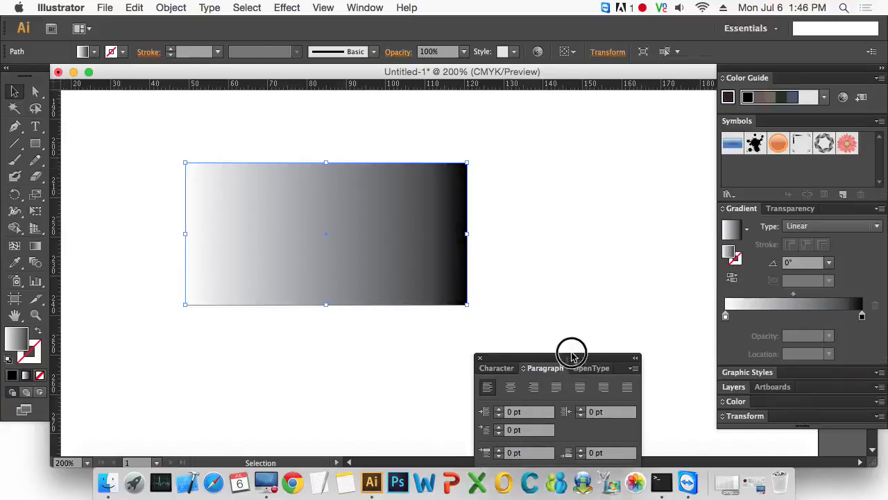
Step: Try the Radial gradient type on the rectangle's fill and return it to Linear
left_click(878, 231)
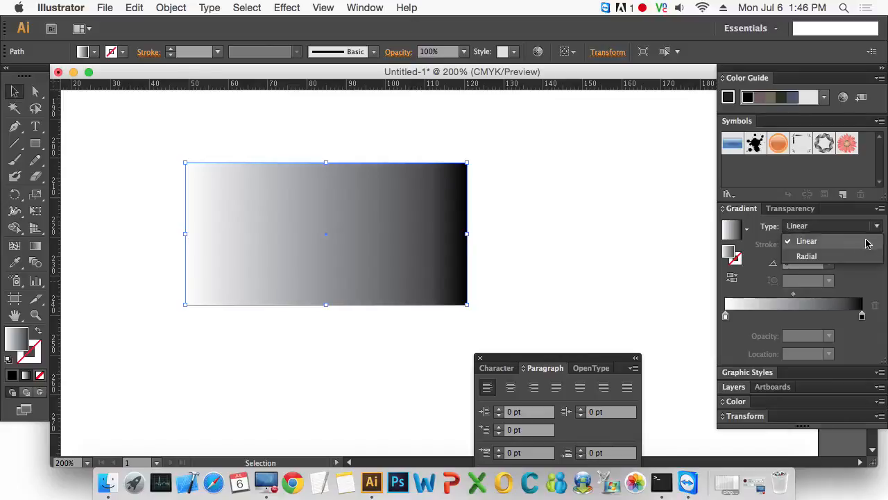
left_click(845, 255)
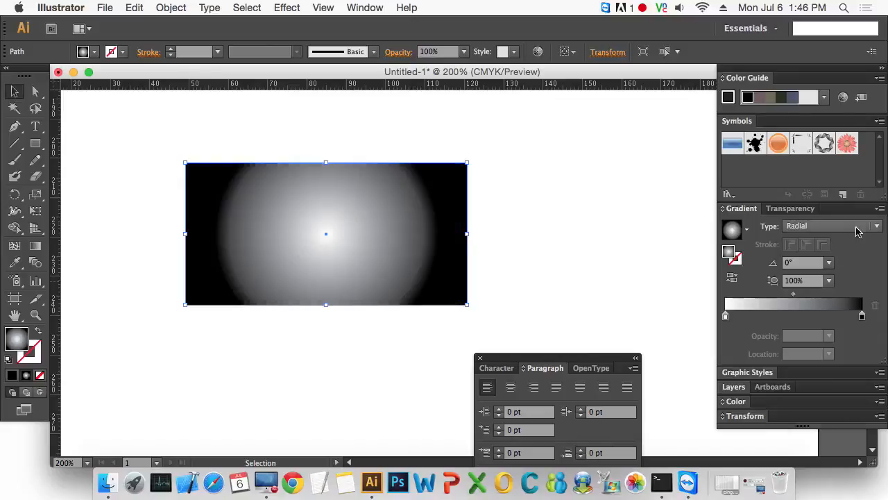
left_click(877, 226)
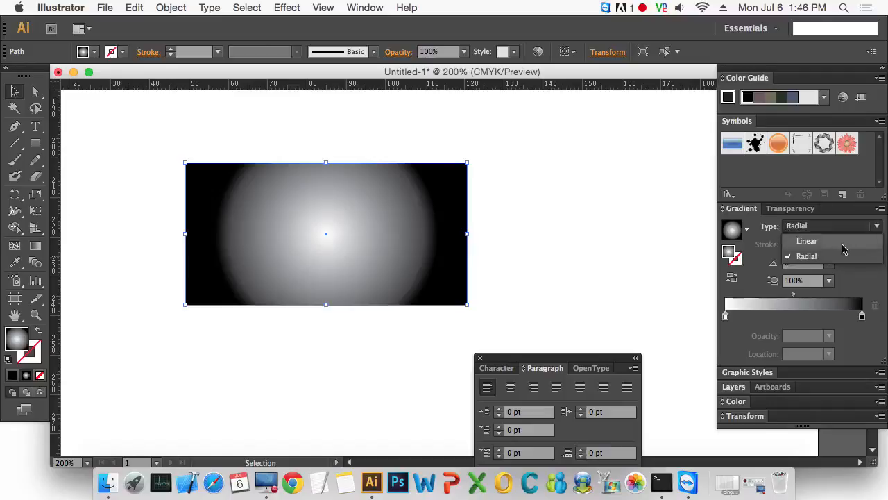
left_click(845, 241)
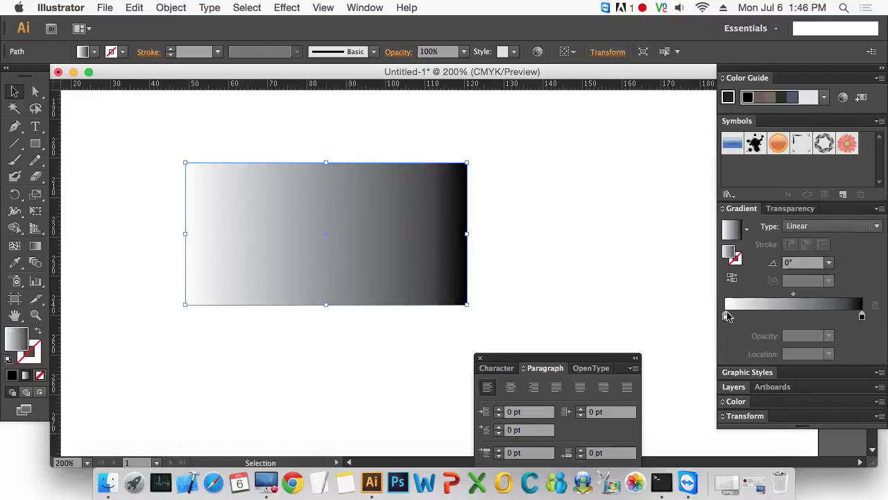
Step: Set the black end stop of the rectangle's gradient to the CMYK Red swatch
left_click(726, 317)
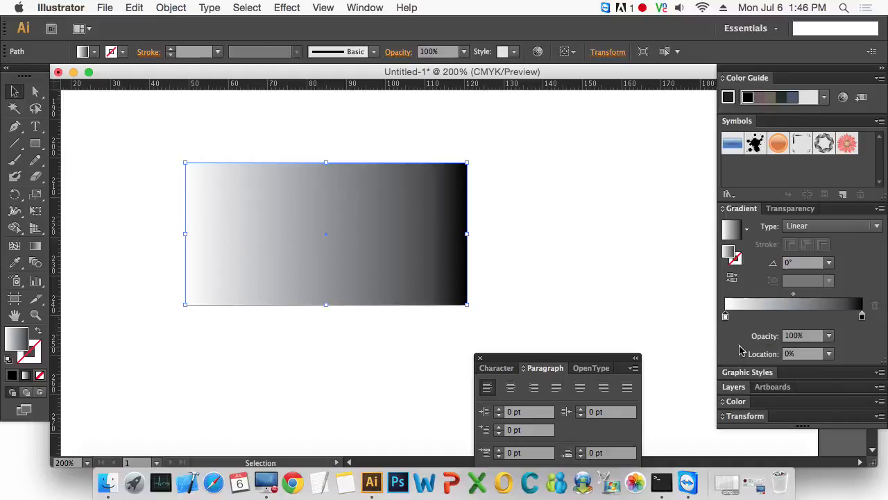
left_click(862, 319)
double_click(862, 319)
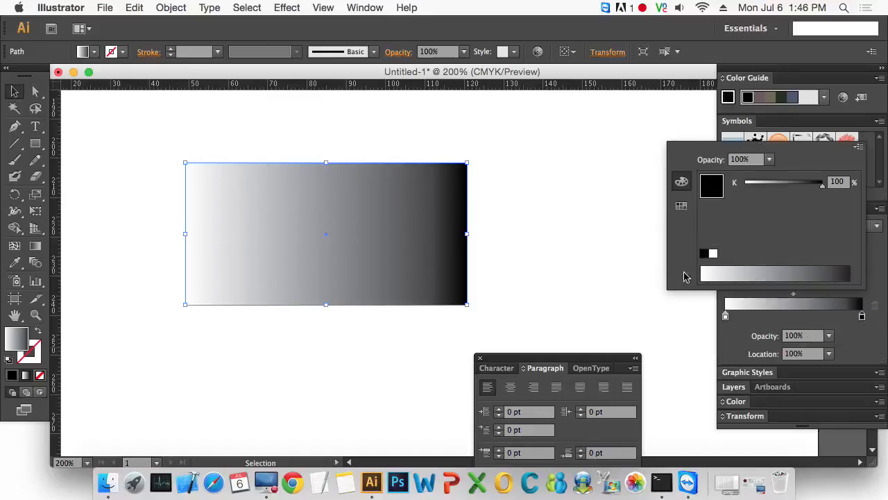
left_click(681, 205)
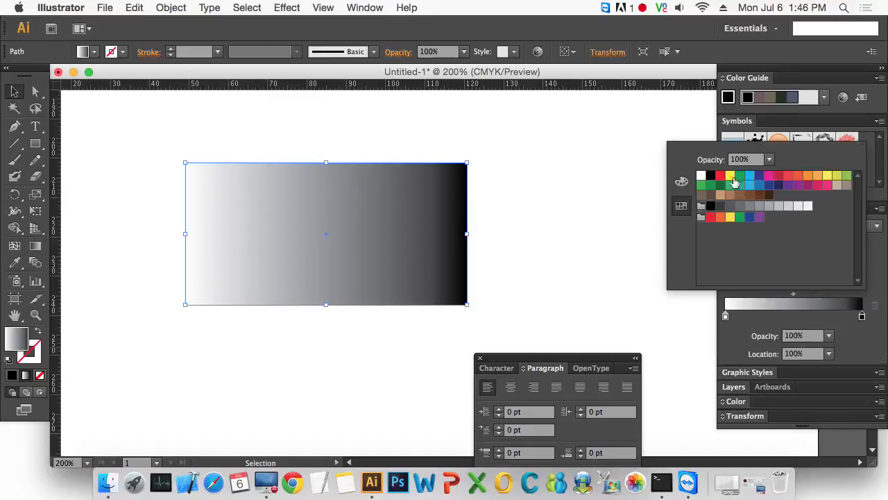
left_click(720, 176)
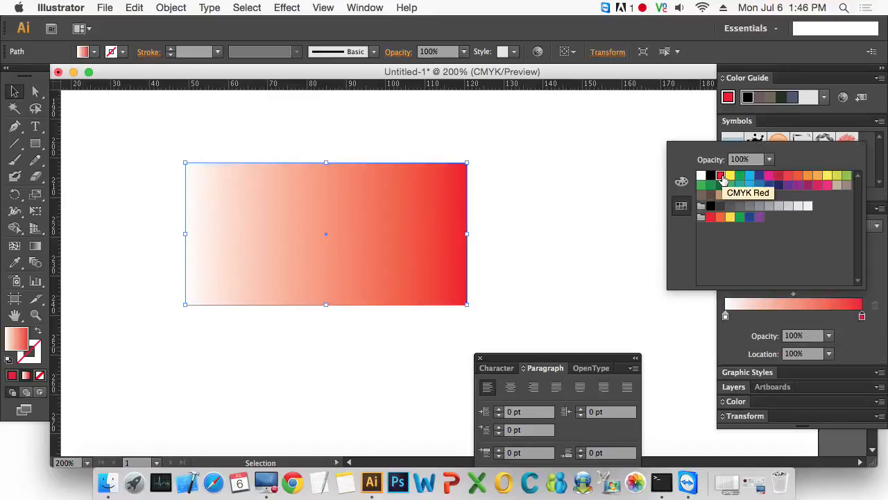
Step: Set the white start stop of the rectangle's gradient to a medium green swatch
left_click(727, 317)
double_click(726, 317)
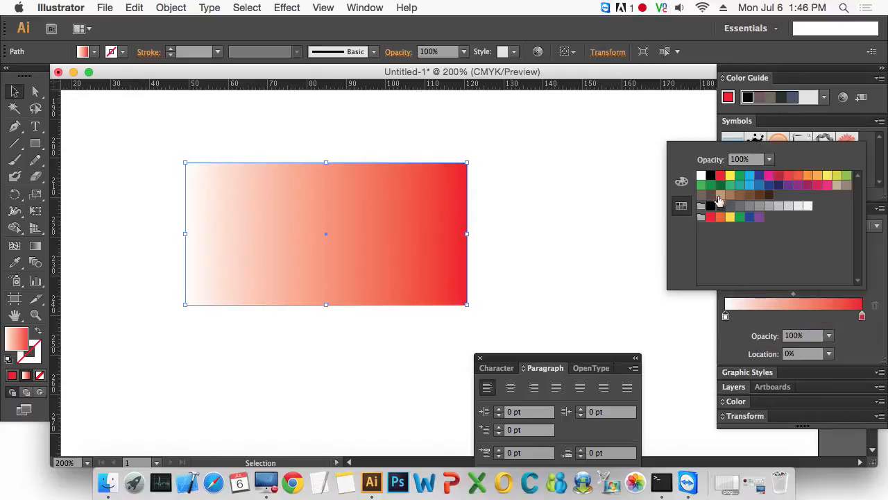
left_click(700, 184)
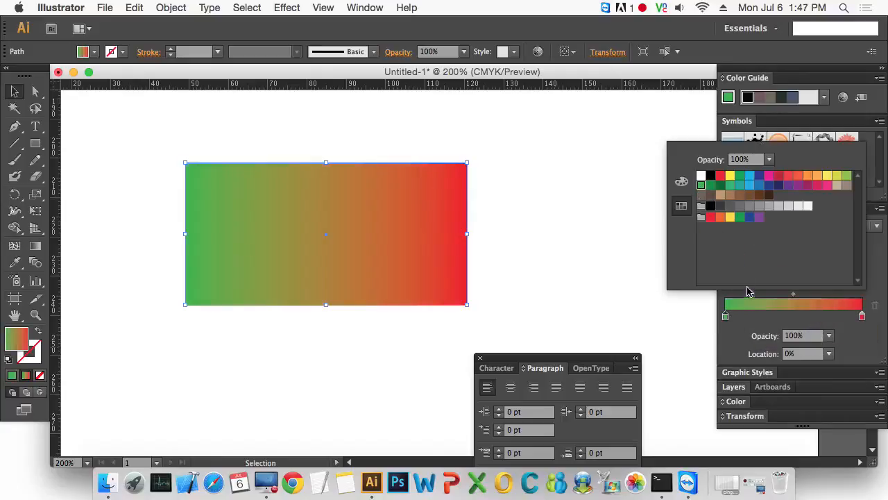
Step: Add a white colour stop between the green and red stops of the rectangle's gradient and set its location to 25%
left_click(855, 333)
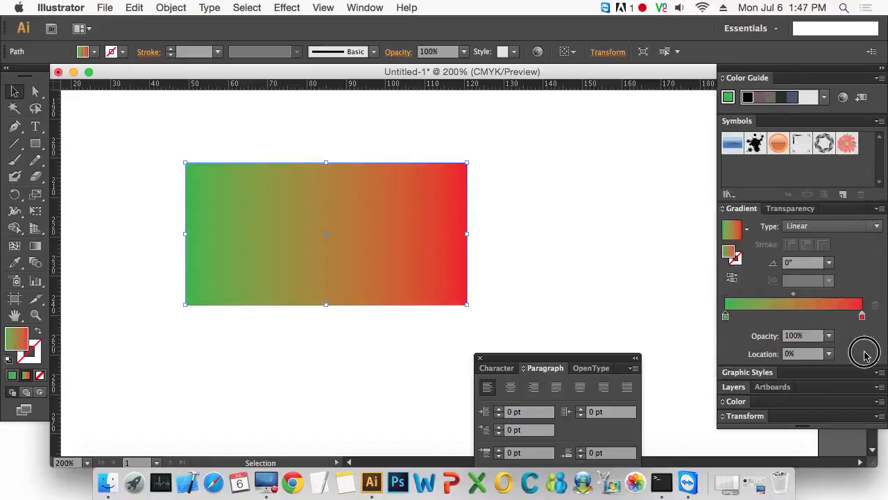
left_click(796, 317)
double_click(794, 316)
left_click(701, 175)
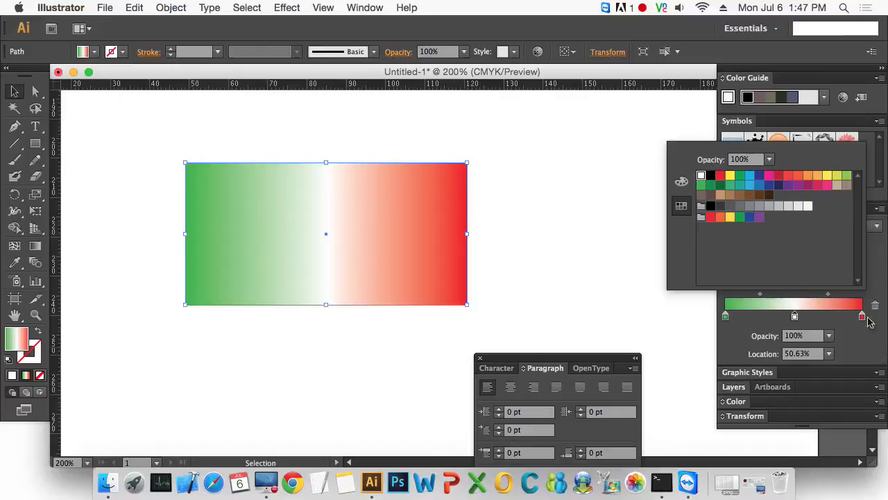
left_click(864, 347)
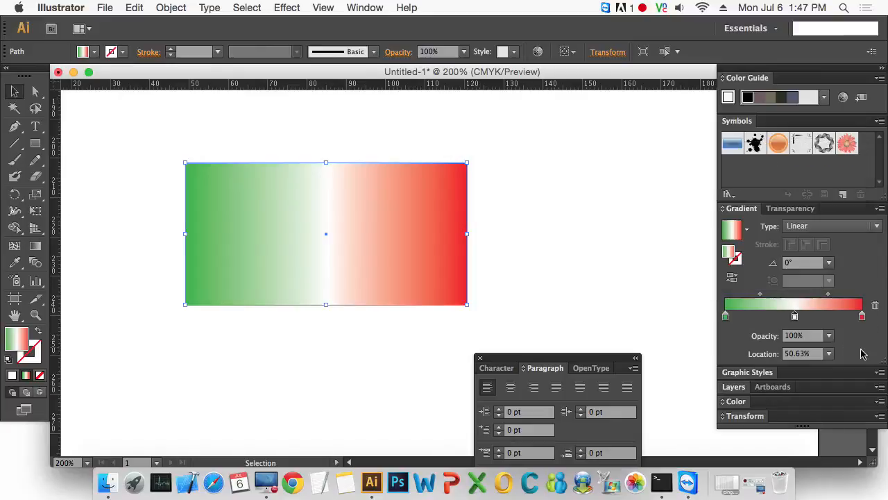
left_click(805, 354)
type("25")
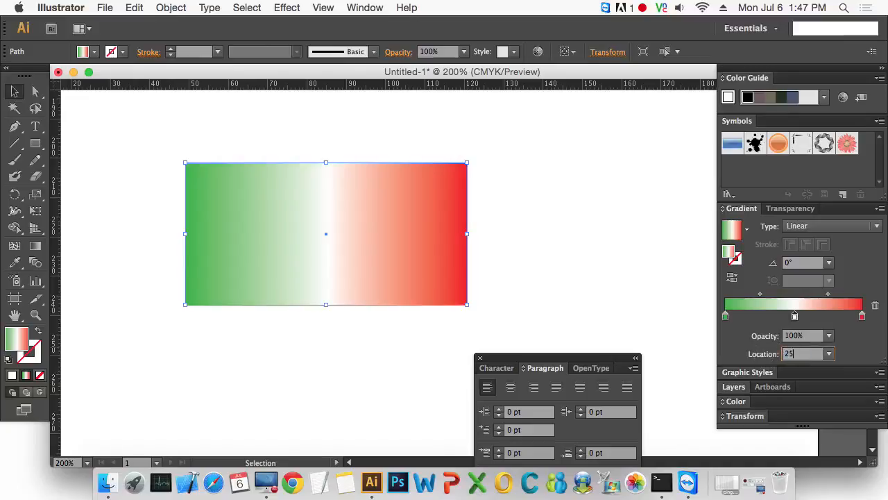
key("Return")
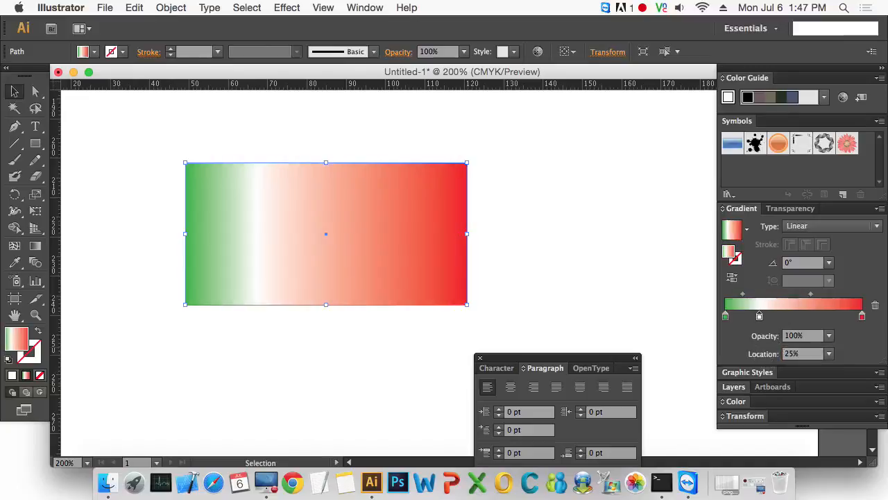
Step: Add a yellow colour stop between the white and red stops and set its location to 75%
left_click(829, 317)
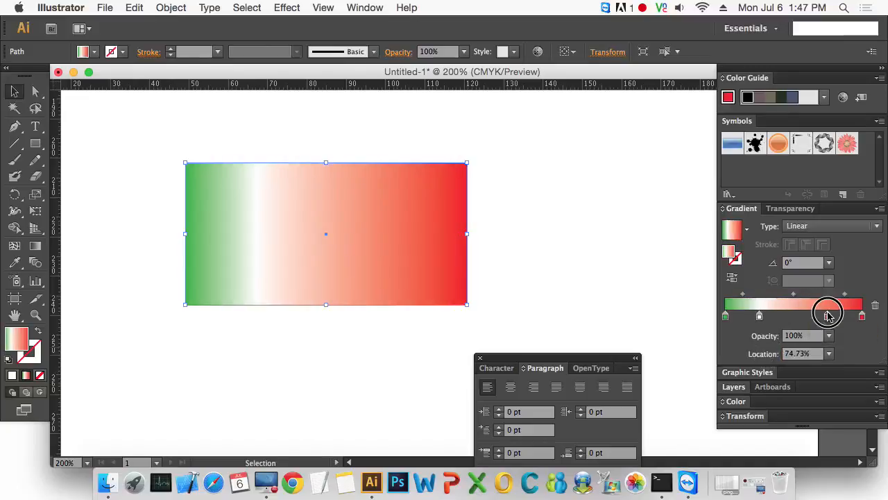
double_click(827, 316)
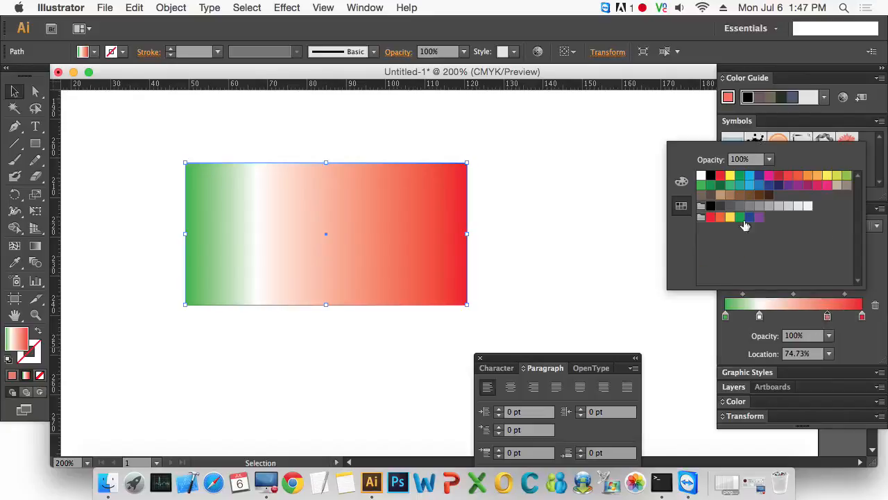
left_click(730, 218)
left_click_drag(814, 353, 761, 355)
type("7")
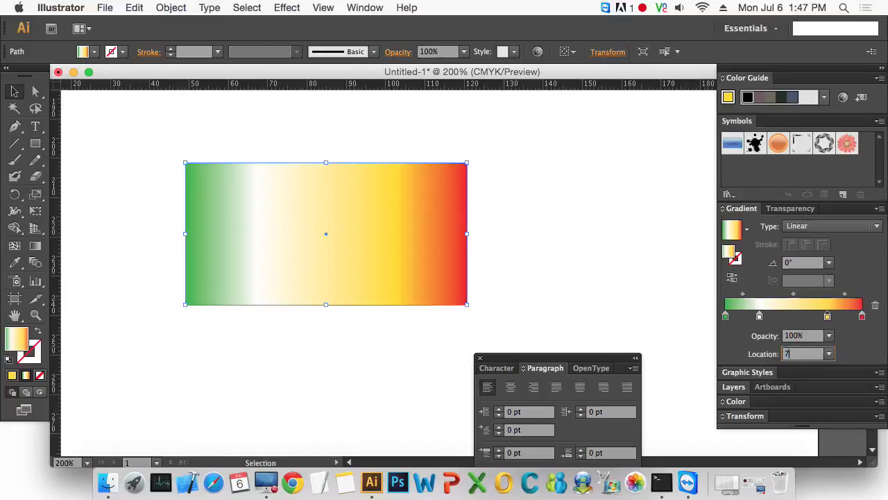
type("5")
key("Return")
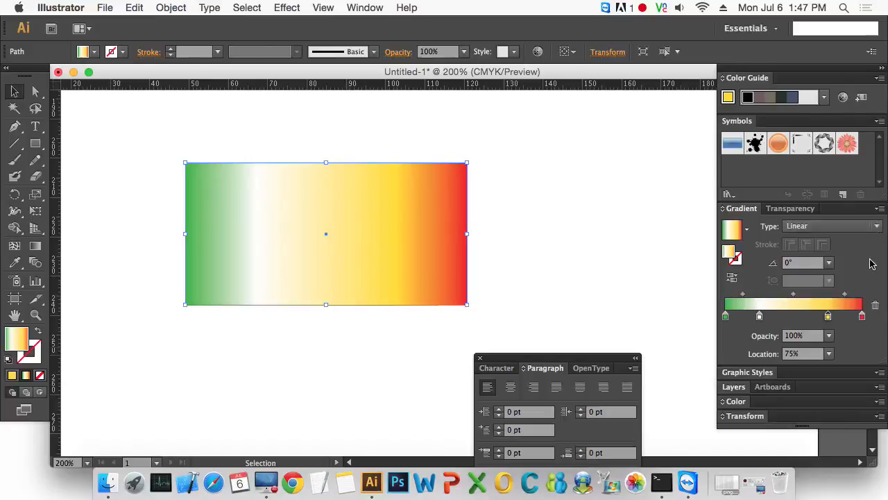
Step: Remove the yellow and white colour stops from the rectangle's gradient
left_click_drag(830, 321, 707, 381)
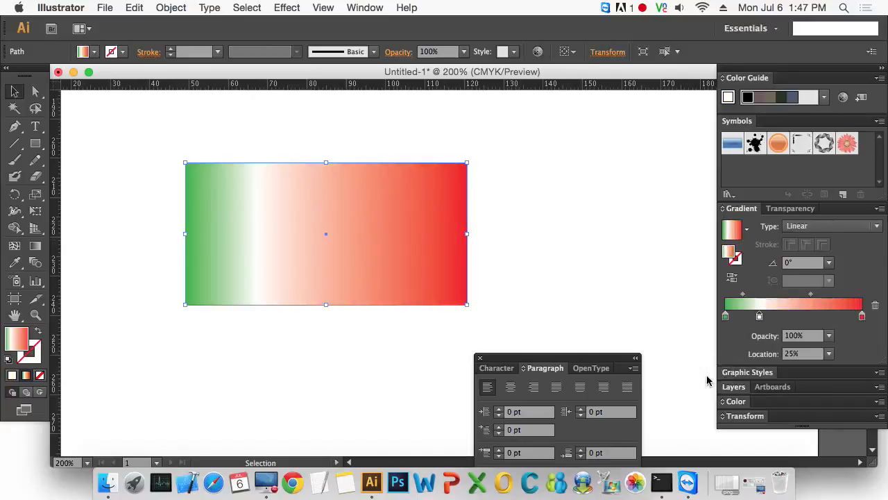
left_click(877, 306)
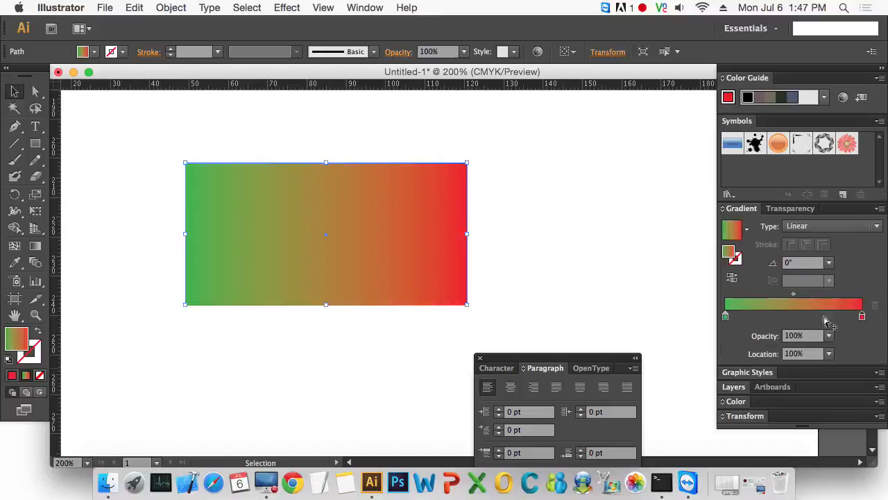
Step: Change the rectangle's gradient type to Radial and extend its radius on the artboard to just past the rectangle's right edge
left_click(833, 225)
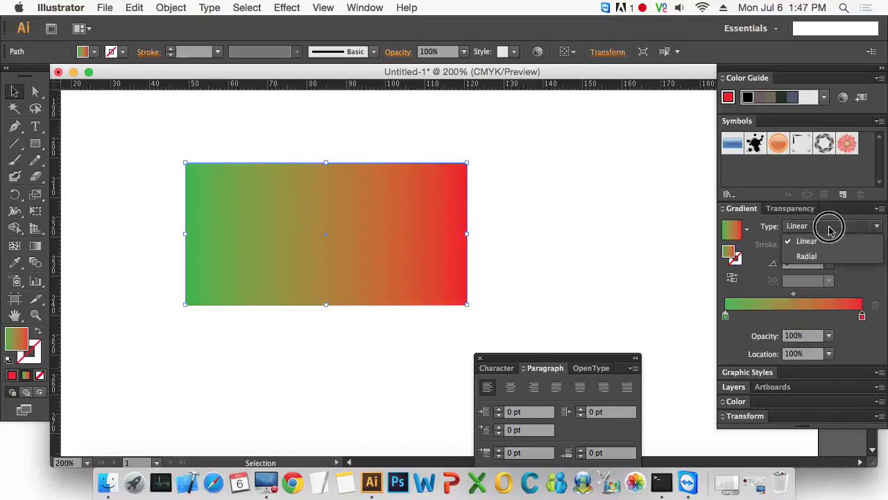
left_click(798, 254)
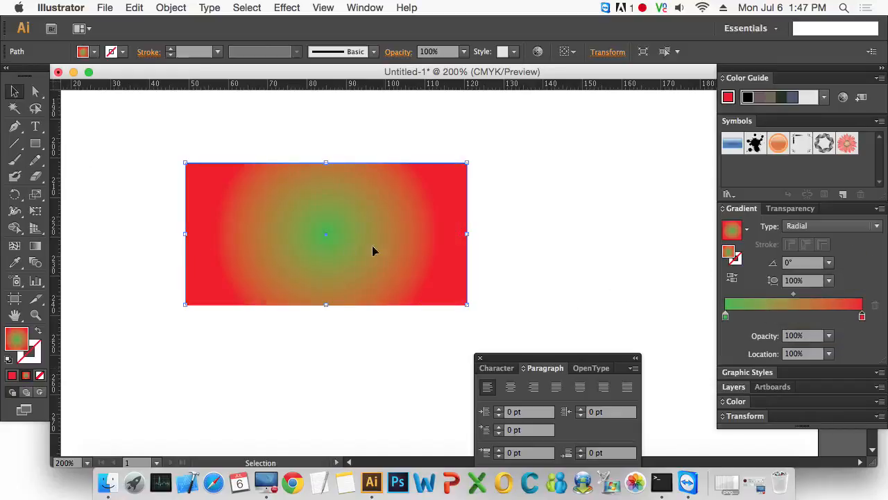
left_click(36, 247)
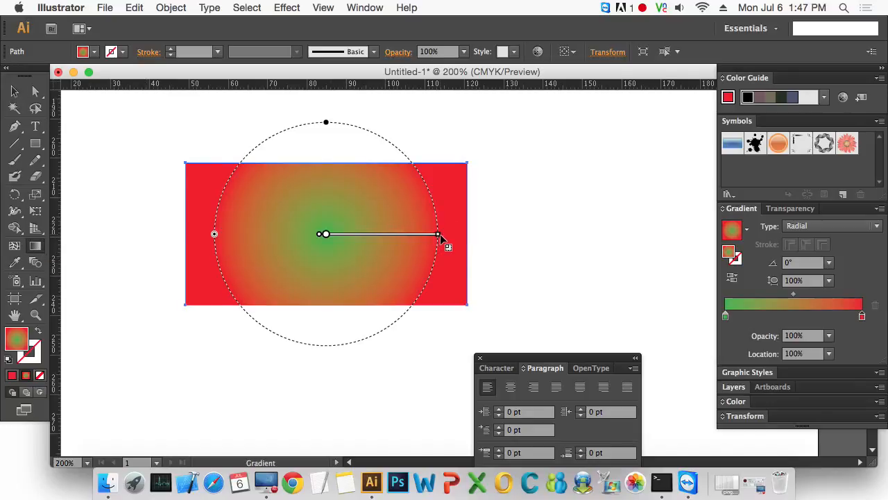
left_click_drag(439, 234, 478, 234)
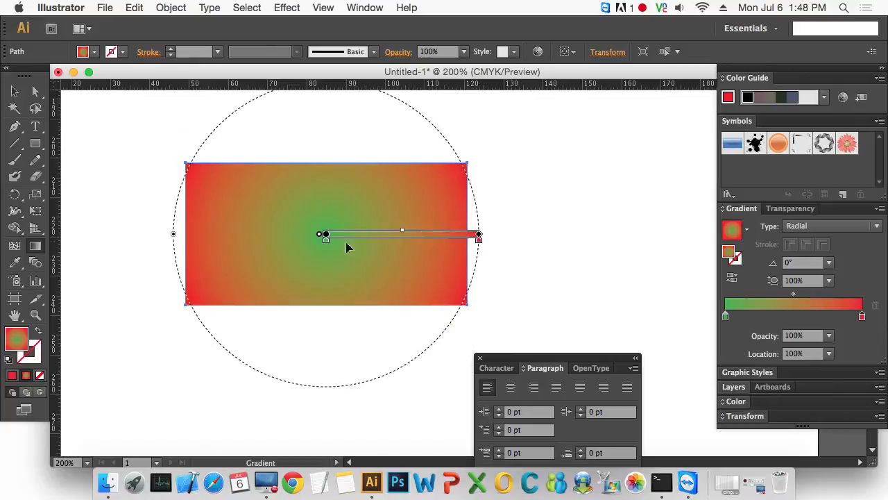
Step: Move the green stop outward to 7.27% and shift the gradient midpoint closer to the red outer stop
mouse_move(325, 239)
left_mouse_down()
mouse_move(418, 241)
mouse_move(337, 243)
left_mouse_up()
mouse_move(406, 230)
left_mouse_down()
mouse_move(358, 229)
mouse_move(436, 231)
left_mouse_up()
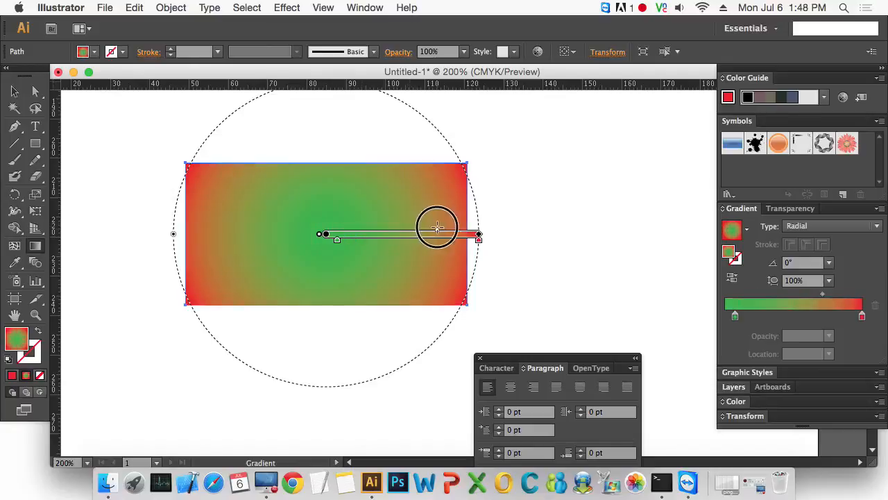
Step: Set the radial gradient's outer stop to the bright yellow swatch and its inner green stop to the bright red swatch
double_click(478, 237)
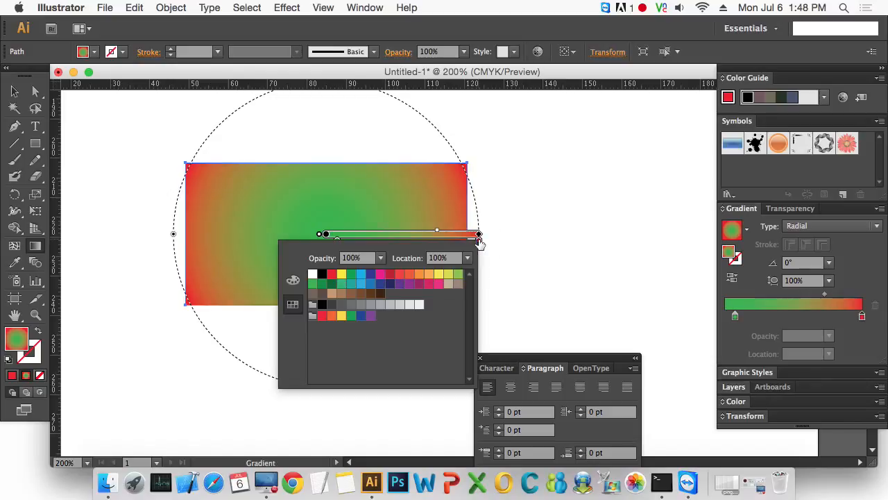
left_click(342, 275)
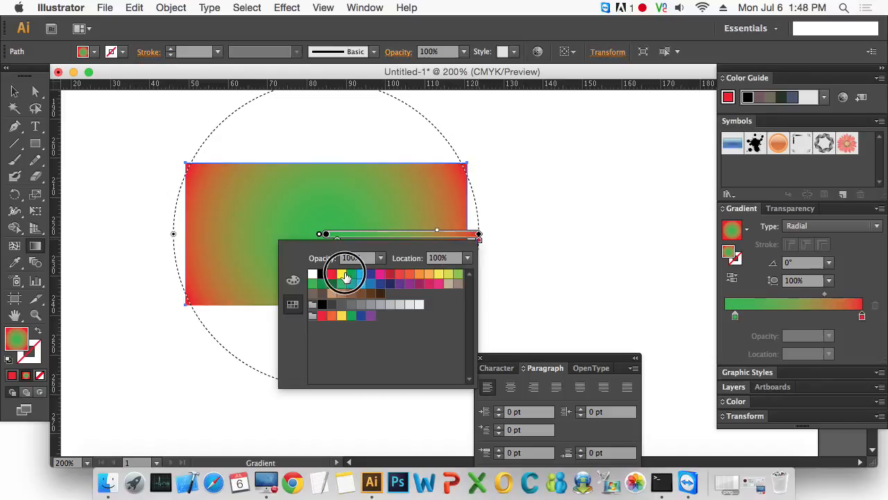
left_click(479, 242)
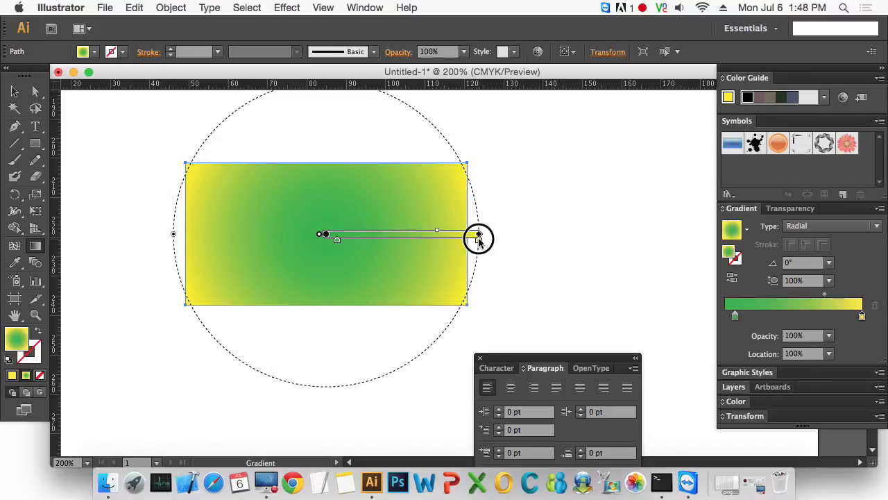
double_click(338, 242)
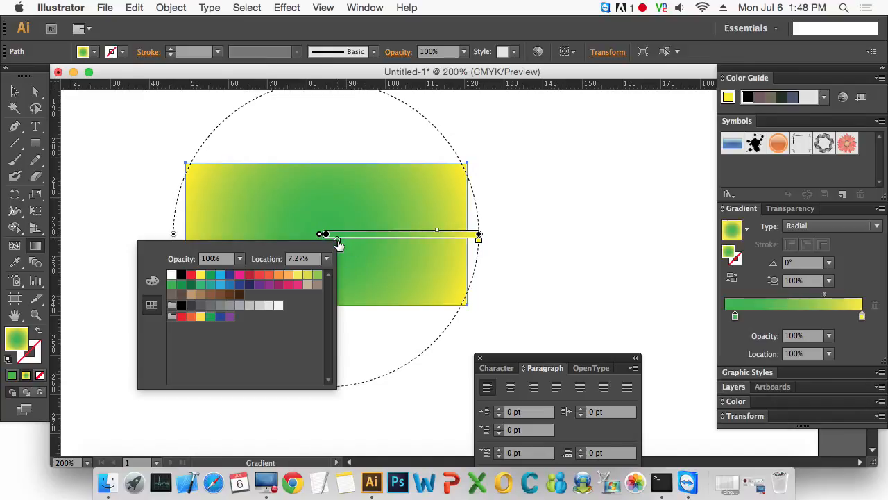
left_click(191, 275)
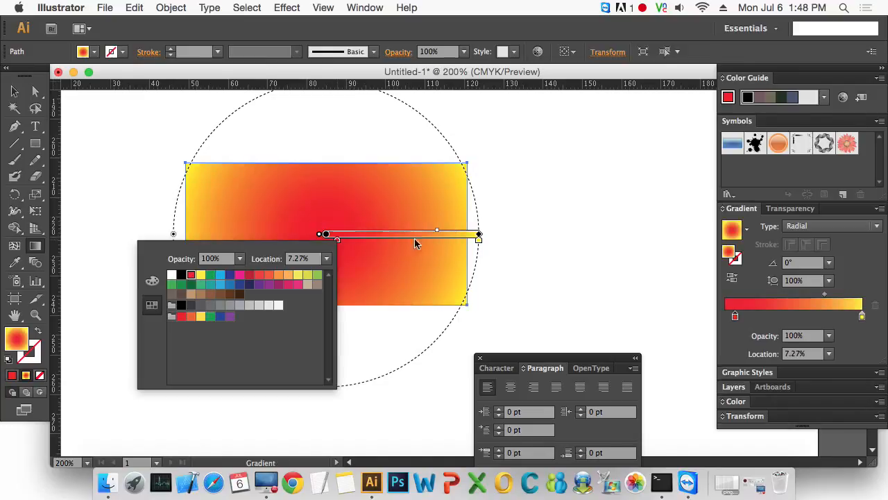
key("Escape")
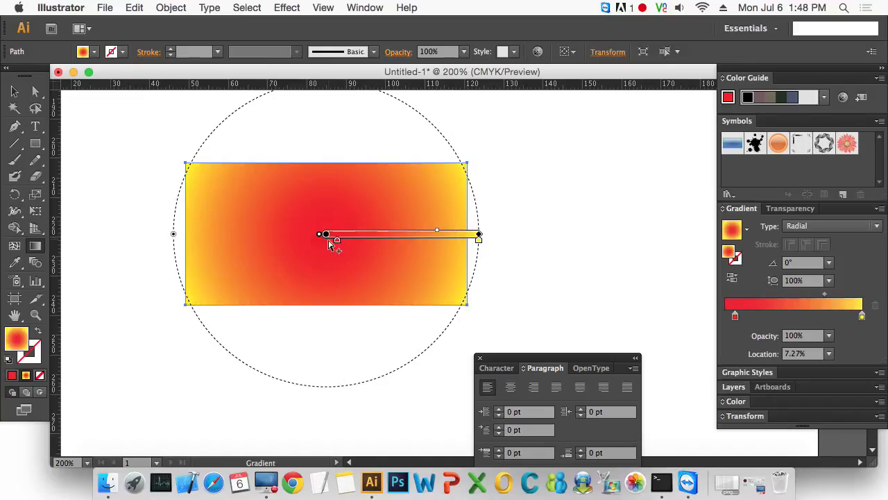
Step: Try several origins for the radial gradient with the Gradient tool, ending centred near the rectangle's right side at an angle of about -27.1°
mouse_move(326, 236)
left_mouse_down()
mouse_move(235, 198)
mouse_move(451, 198)
mouse_move(460, 194)
mouse_move(460, 175)
mouse_move(409, 214)
mouse_move(391, 259)
mouse_move(224, 264)
mouse_move(258, 244)
left_mouse_up()
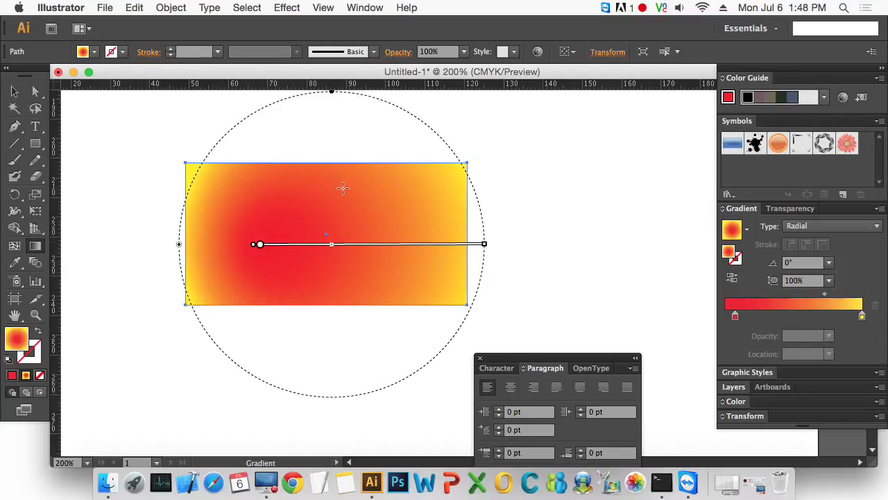
left_click_drag(445, 180, 609, 297)
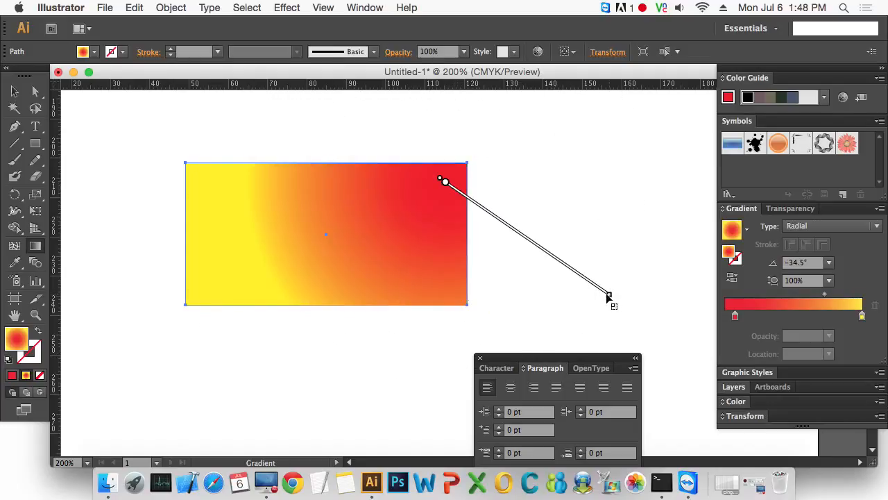
left_click_drag(209, 271, 213, 416)
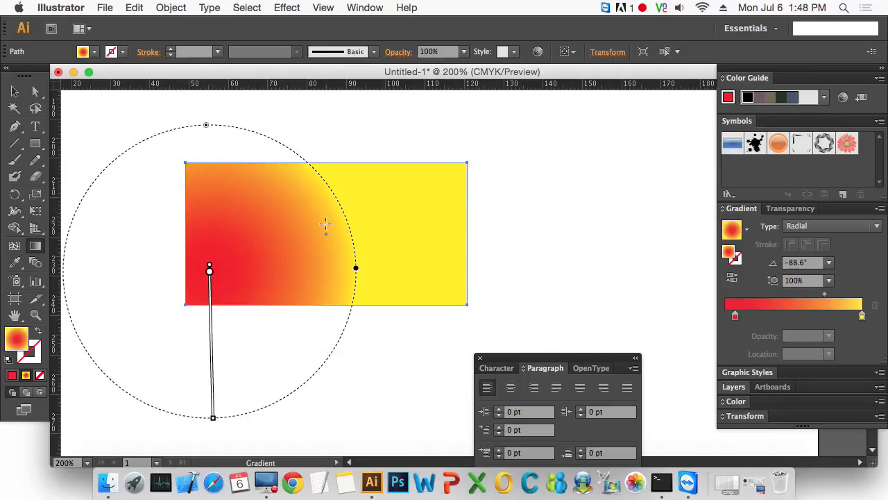
left_click_drag(326, 229, 514, 333)
left_click_drag(417, 235, 585, 321)
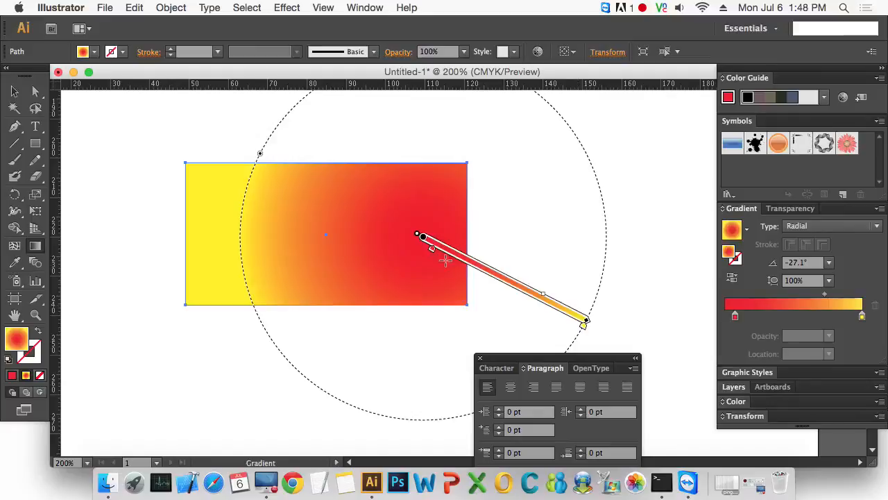
left_click(11, 94)
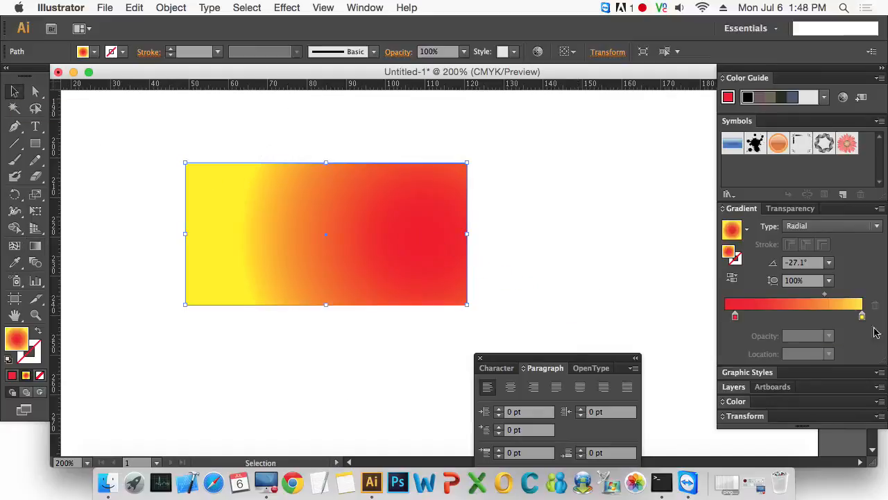
Step: Reverse the radial gradient's colours repeatedly, ending with red at the centre and yellow outside
left_click(732, 279)
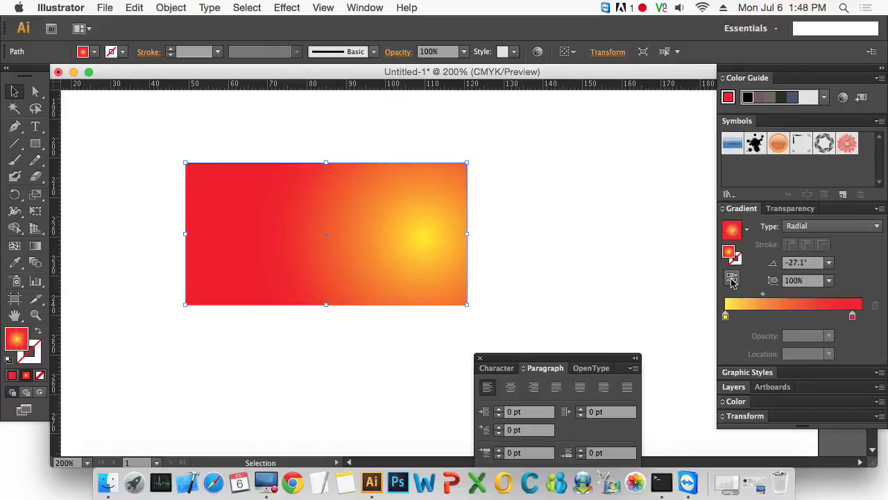
left_click(732, 280)
left_click(732, 280)
left_click(732, 280)
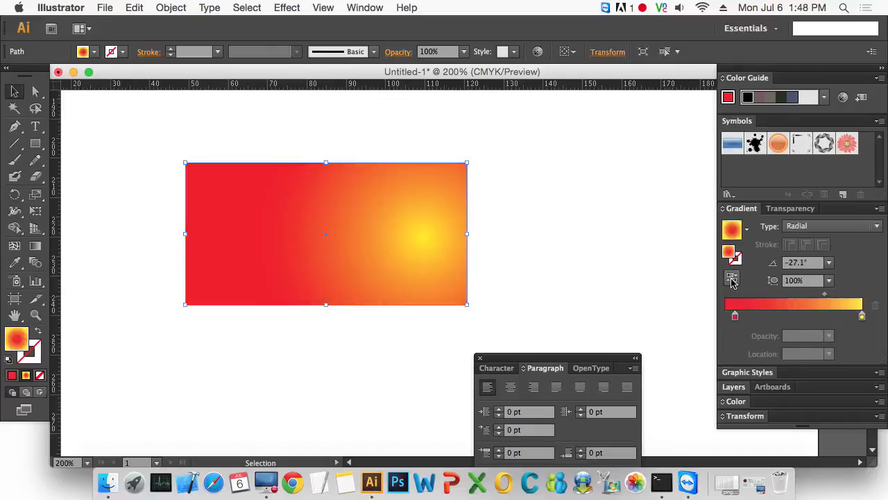
left_click(732, 280)
left_click(732, 279)
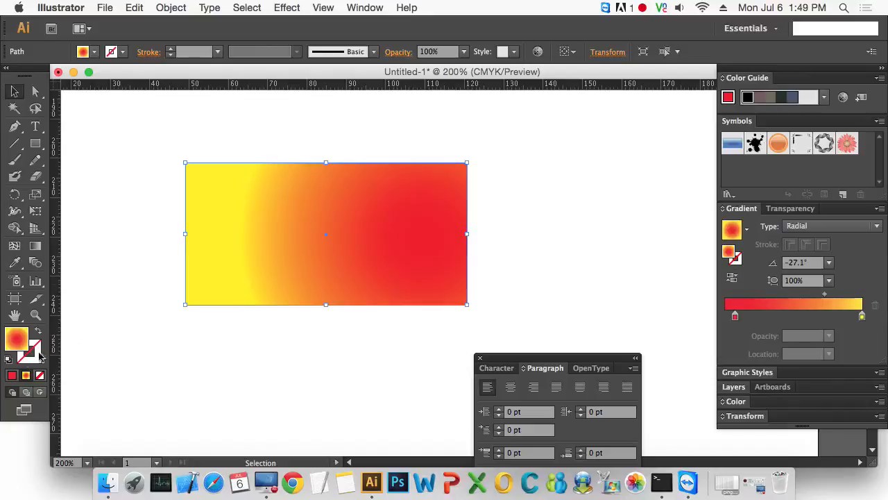
Step: Apply the fill's red-yellow gradient to the rectangle's stroke and set the stroke weight to 12 pt after trying 60 pt
left_click_drag(17, 340, 32, 355)
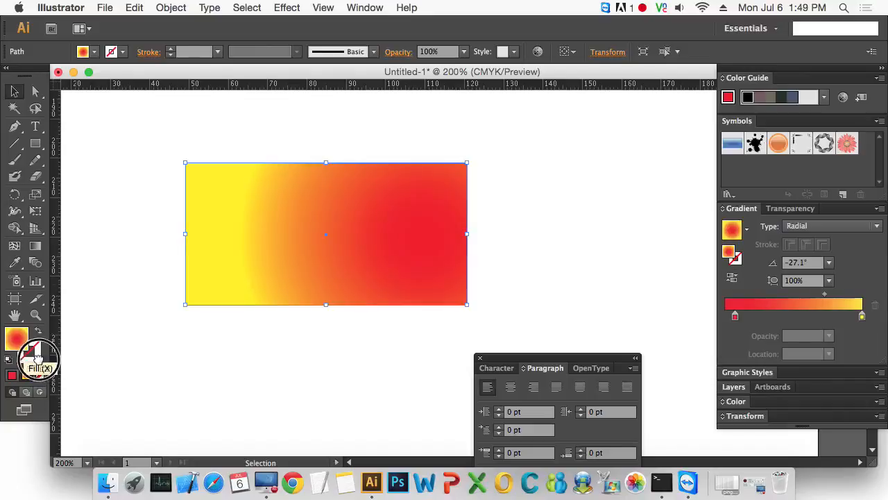
left_click(33, 362)
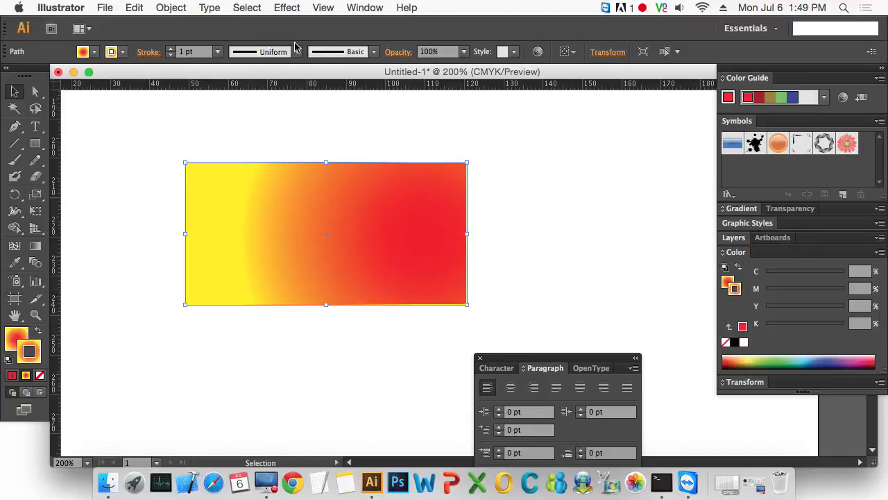
left_click(216, 52)
left_click(246, 358)
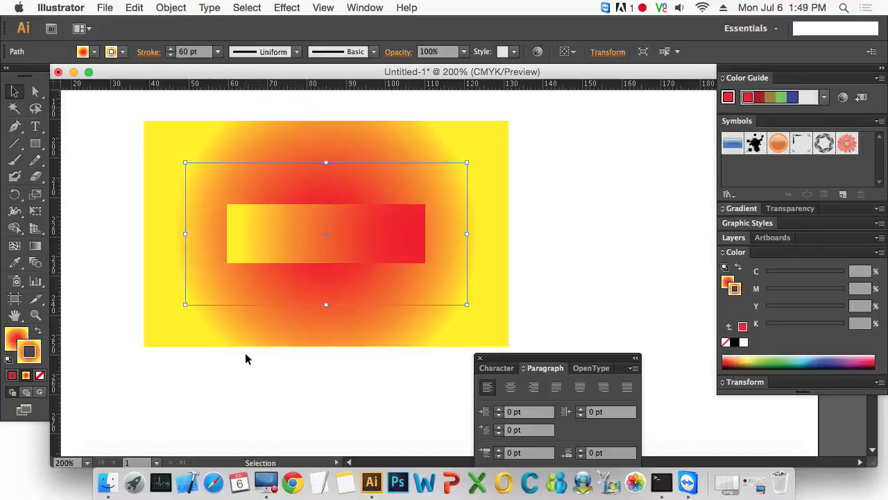
left_click(216, 52)
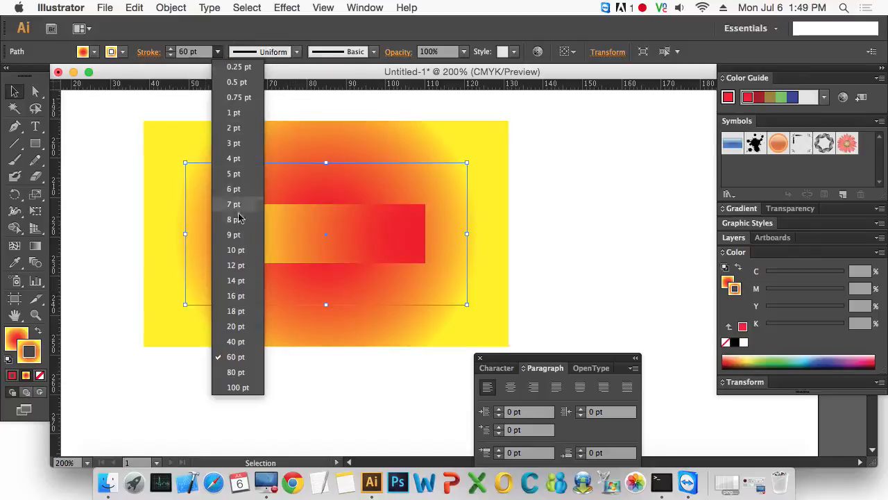
left_click(239, 262)
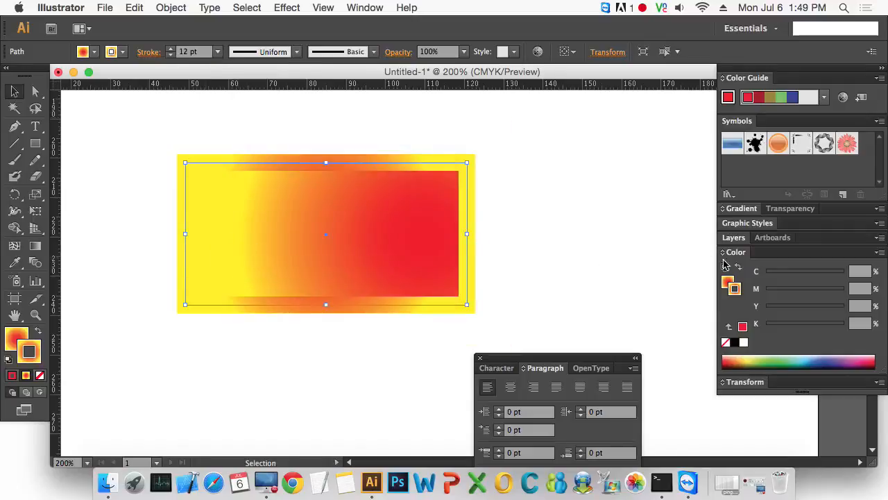
Step: Try the rectangle's stroke gradient along and across the stroke, ending with the gradient applied within the stroke
left_click(747, 225)
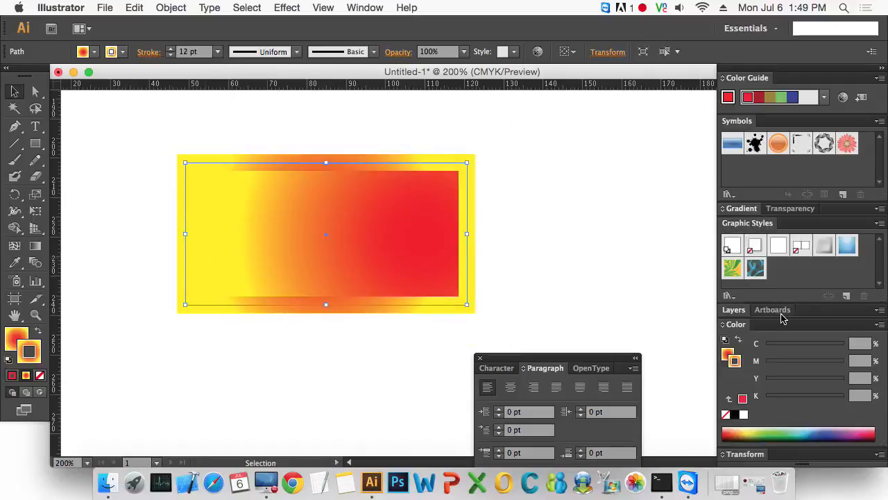
left_click(740, 208)
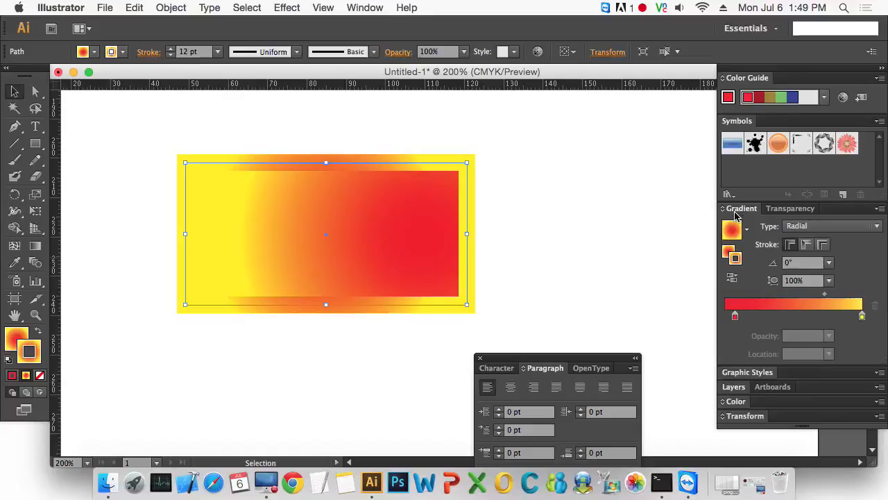
left_click(807, 244)
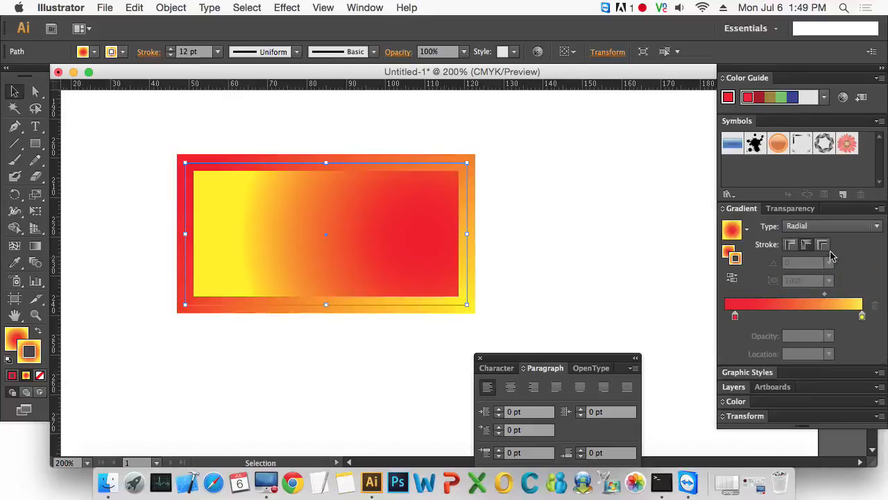
left_click(823, 247)
left_click(548, 255)
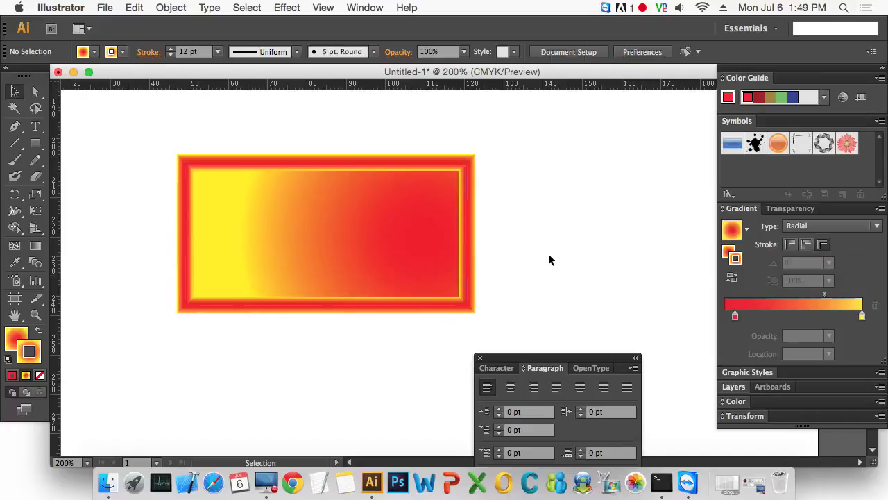
left_click(472, 293)
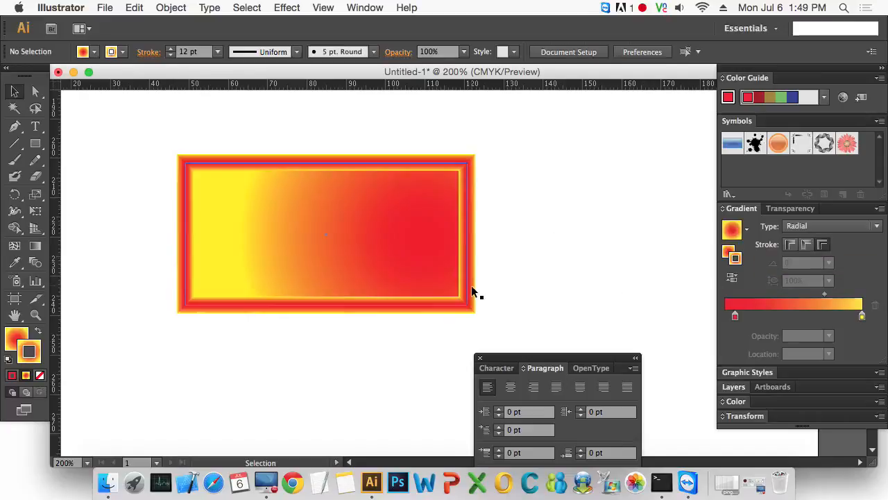
left_click(807, 245)
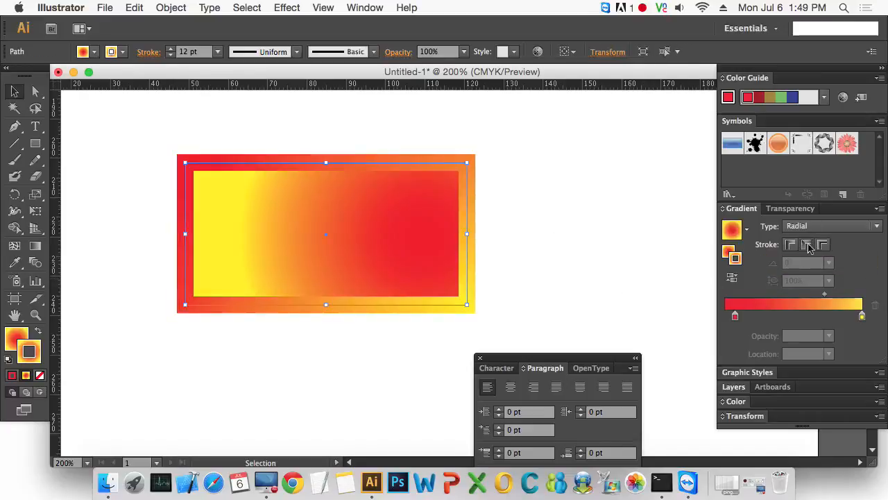
left_click(798, 246)
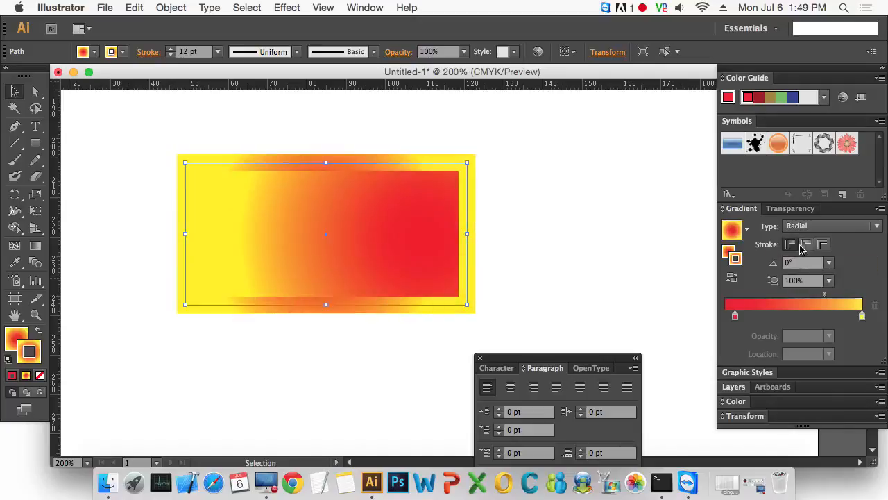
left_click(790, 245)
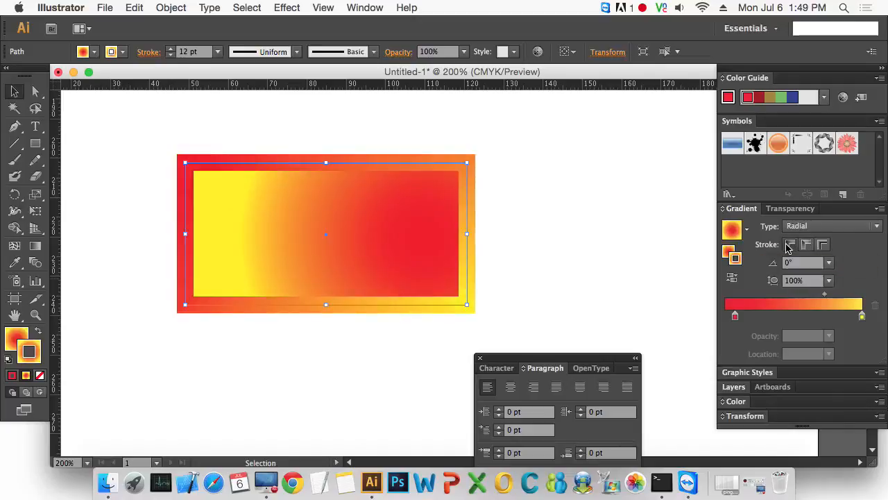
left_click(788, 247)
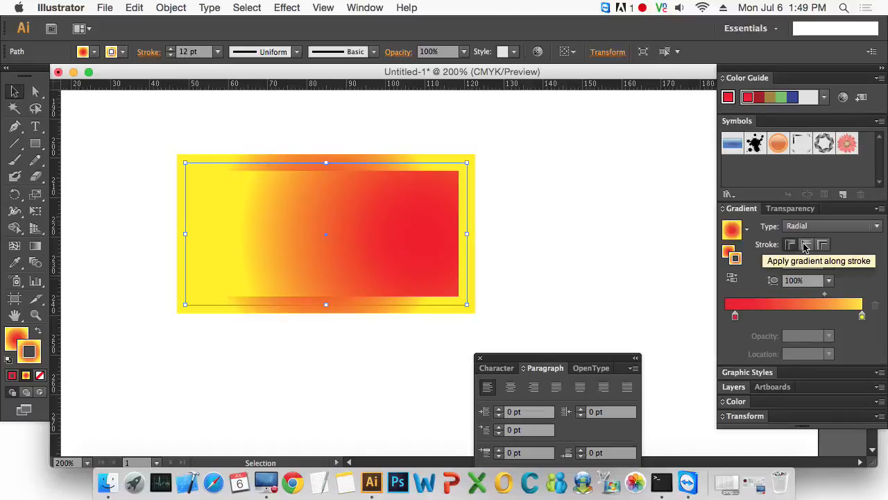
Step: Remove the rectangle's gradient fill and set its radial stroke gradient's angle to 90°
left_click(13, 338)
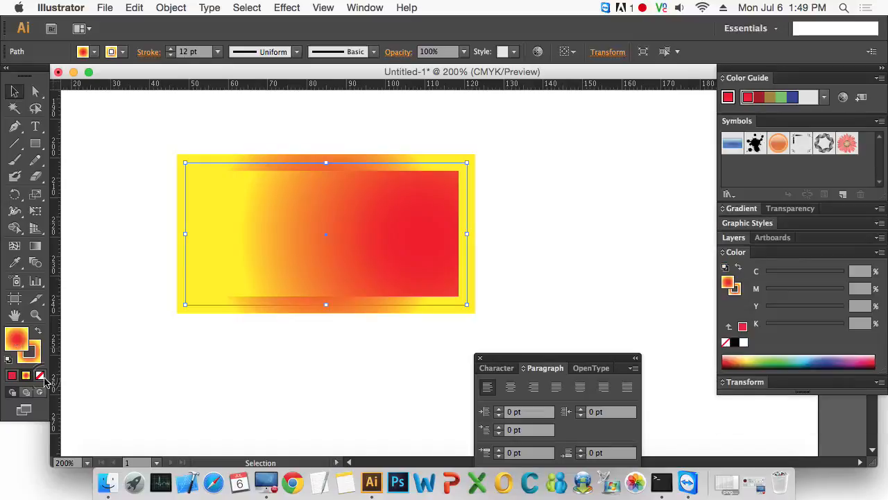
left_click(40, 376)
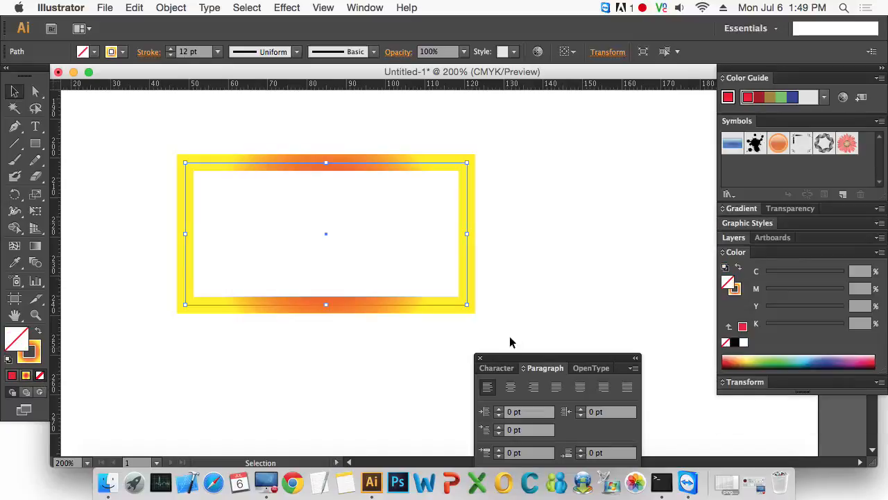
left_click(741, 209)
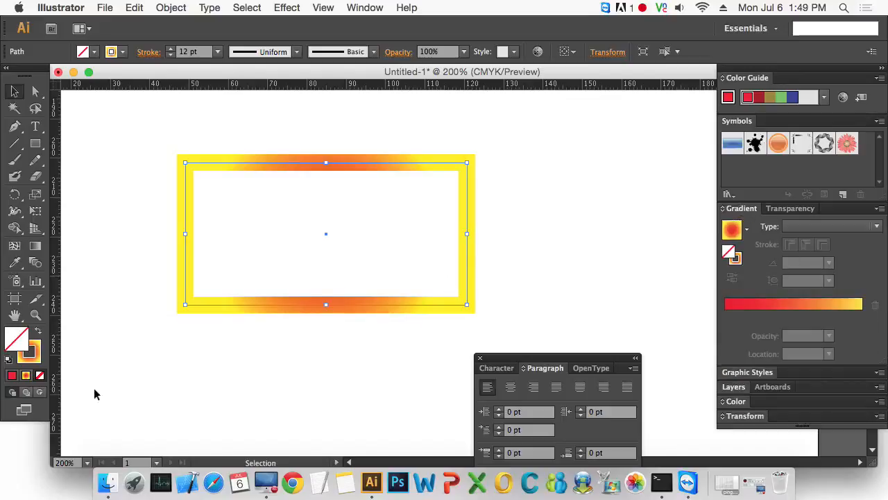
left_click(30, 360)
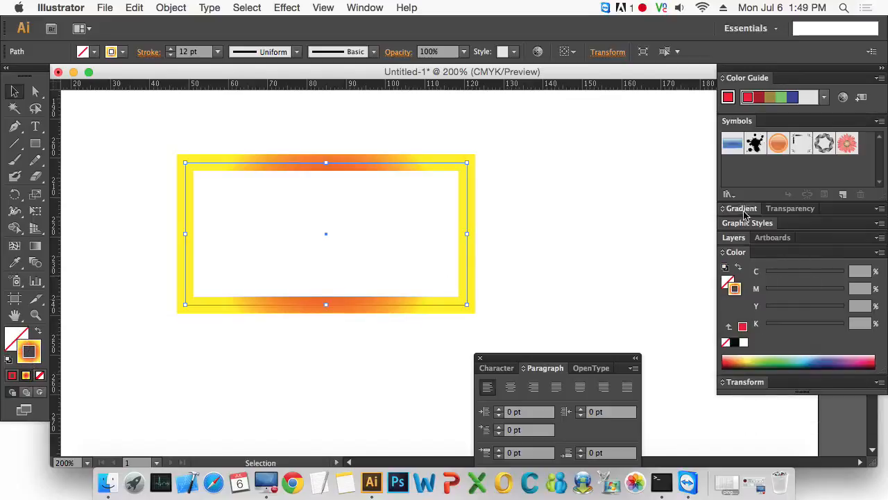
left_click(741, 209)
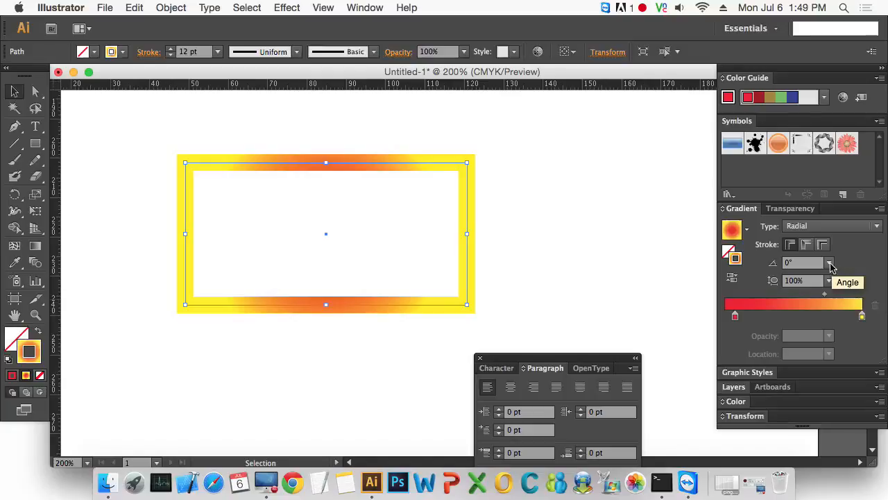
left_click(828, 263)
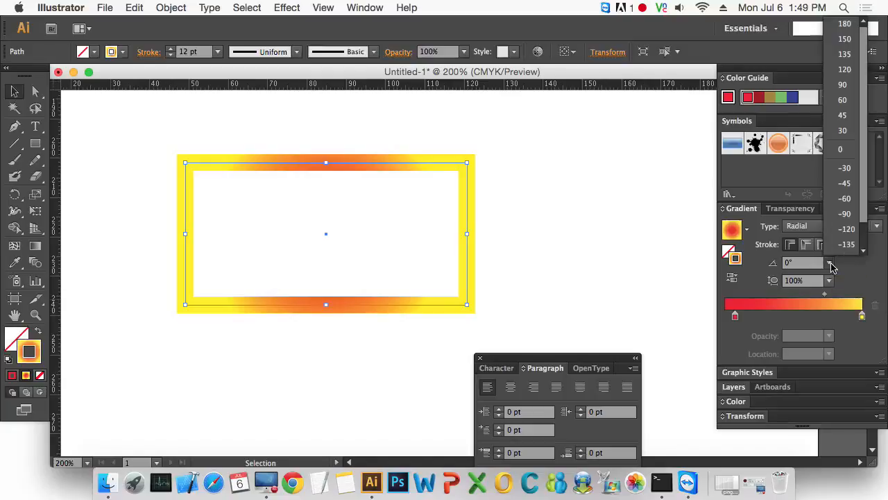
left_click(847, 85)
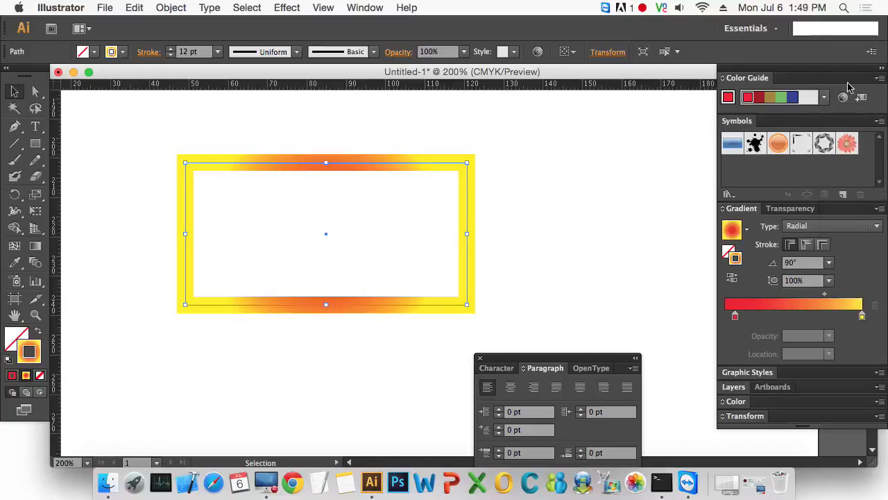
Step: Change the rectangle's stroke gradient to linear and set its angle to -120° after trying 120°
left_click(825, 226)
left_click(819, 239)
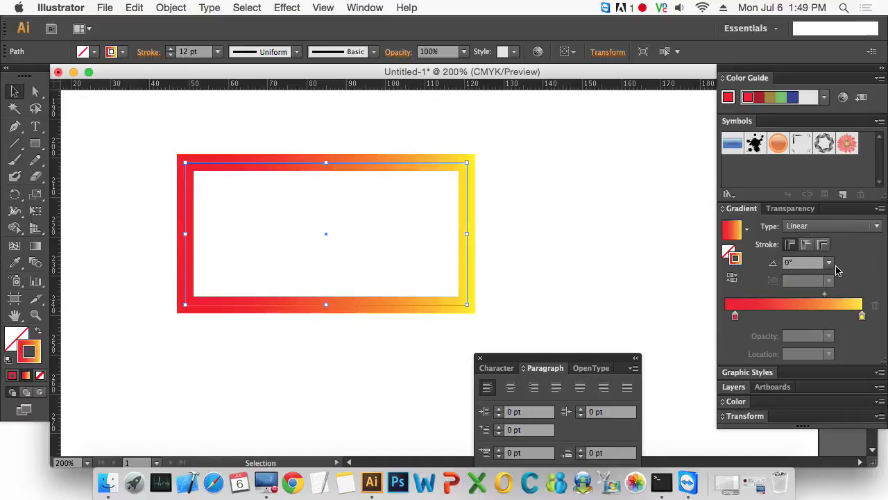
left_click(829, 263)
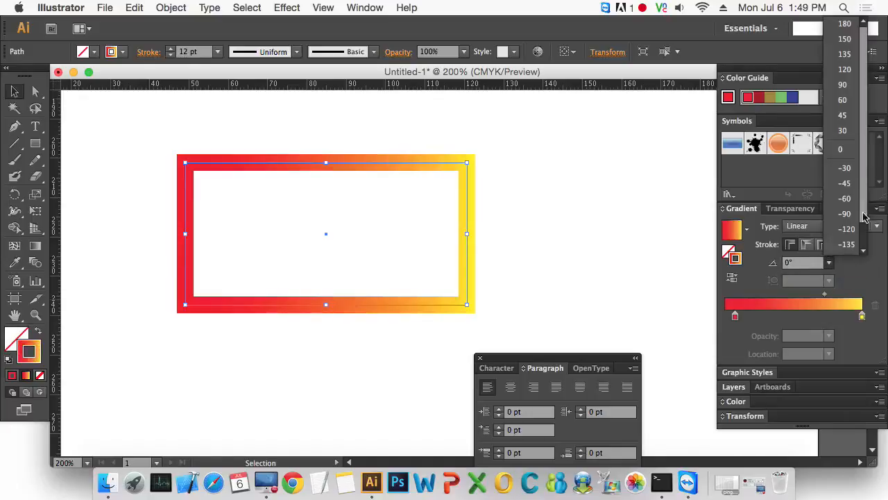
left_click(848, 72)
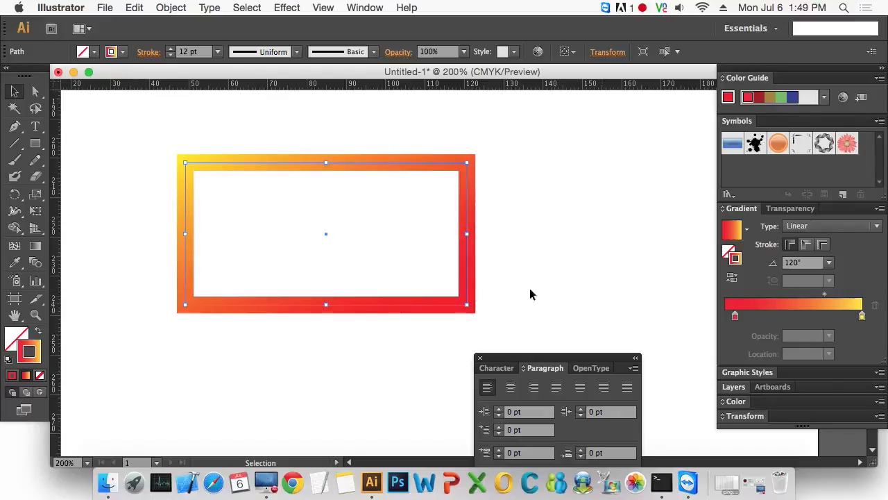
left_click(35, 246)
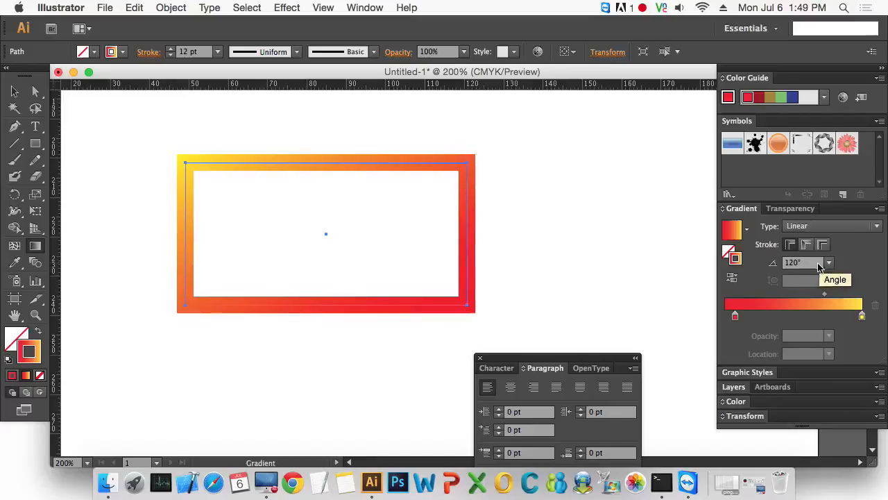
left_click(828, 262)
left_click(853, 236)
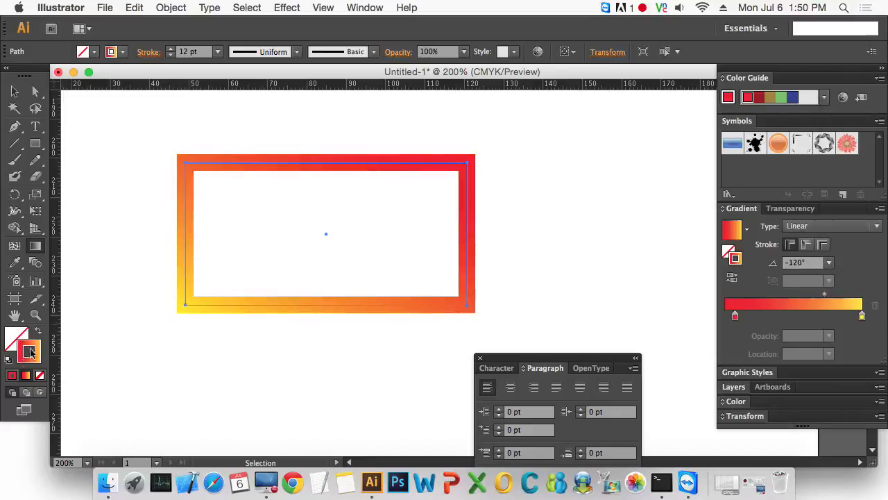
Step: Fill the rectangle with the linear gradient and try several Gradient tool directions, ending with a short diagonal starting above its upper-right corner
left_click(16, 339)
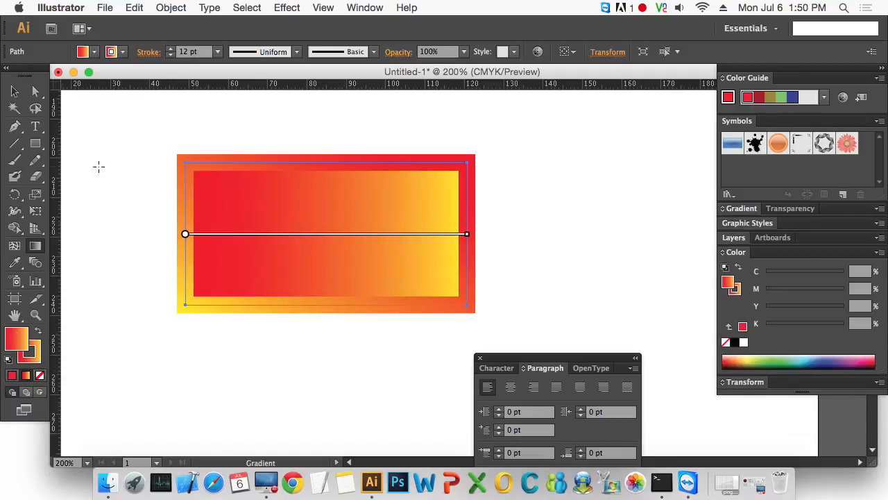
left_click_drag(257, 177, 443, 330)
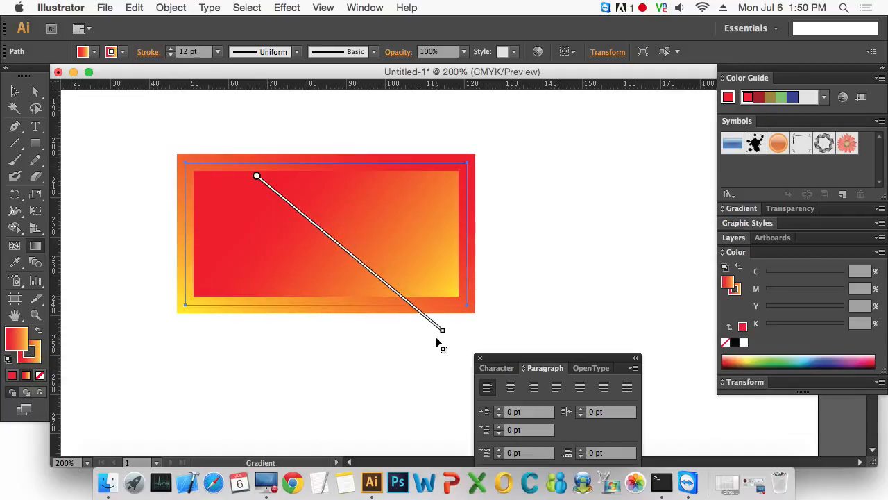
left_click_drag(171, 95, 479, 369)
left_click_drag(277, 191, 383, 282)
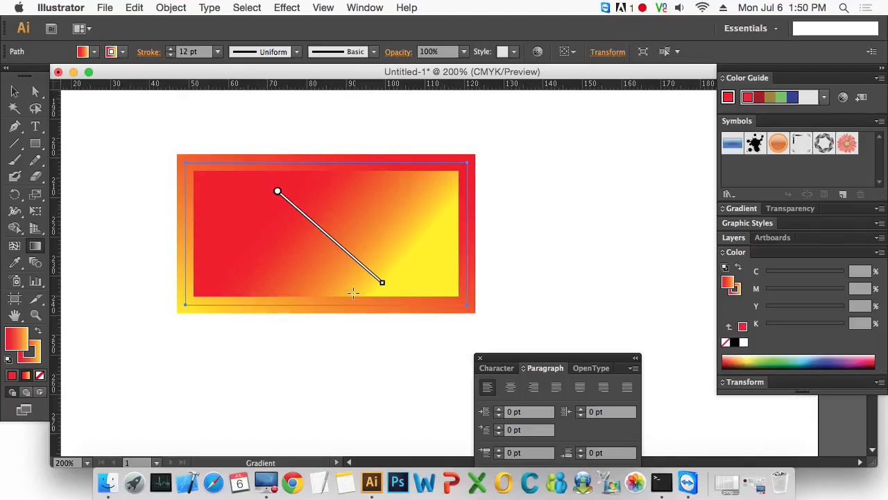
mouse_move(313, 255)
left_mouse_down()
mouse_move(216, 176)
mouse_move(312, 250)
left_mouse_up()
left_click_drag(481, 151, 401, 234)
left_click_drag(321, 238, 155, 358)
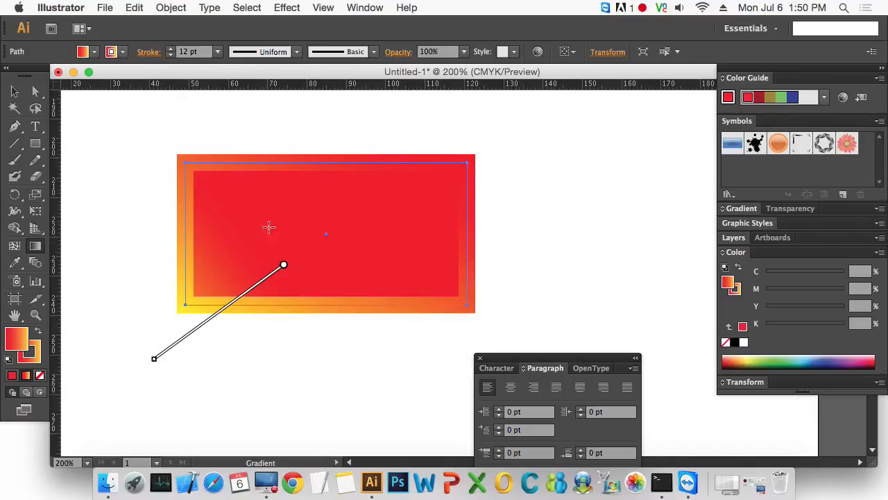
left_click_drag(202, 119, 292, 190)
left_click_drag(447, 98, 395, 156)
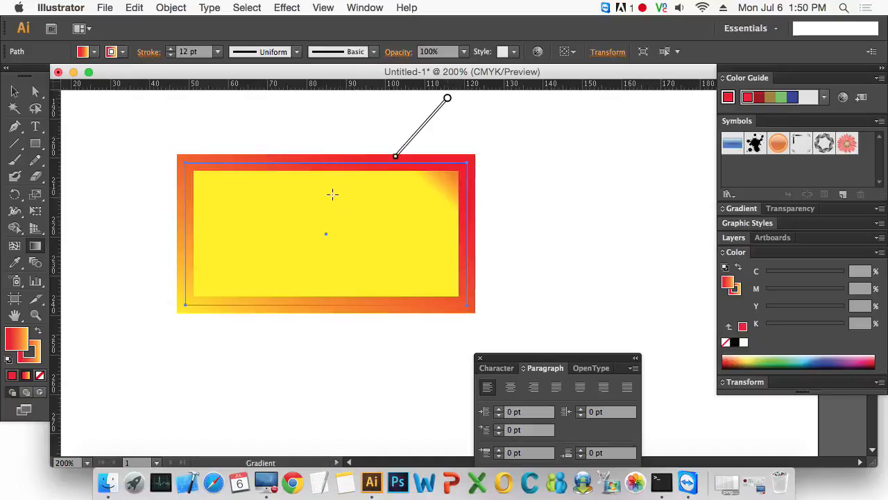
key("v")
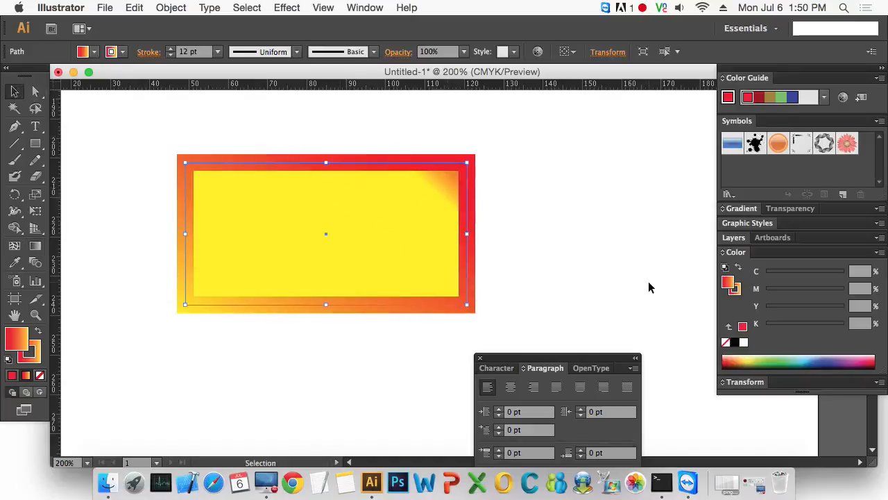
Step: Remove the rectangle's fill and try opacities of 60%, 10%, 70% and 20%, ending at 100%
left_click(791, 208)
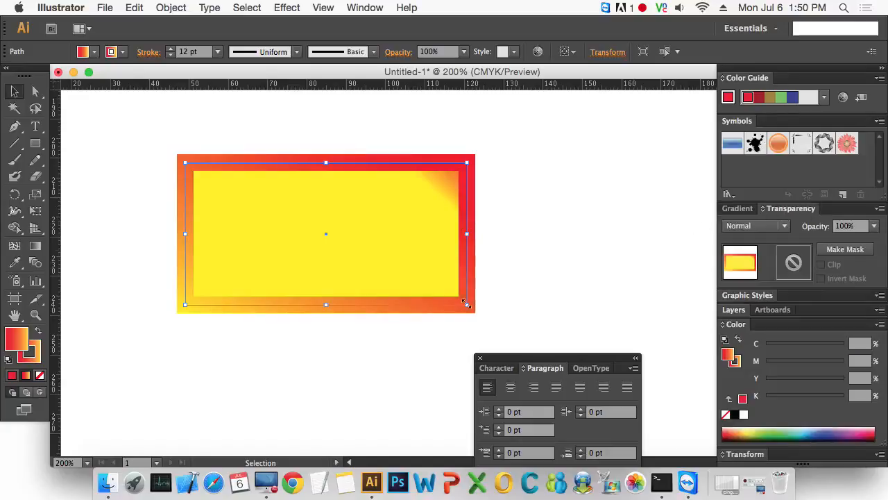
left_click(39, 375)
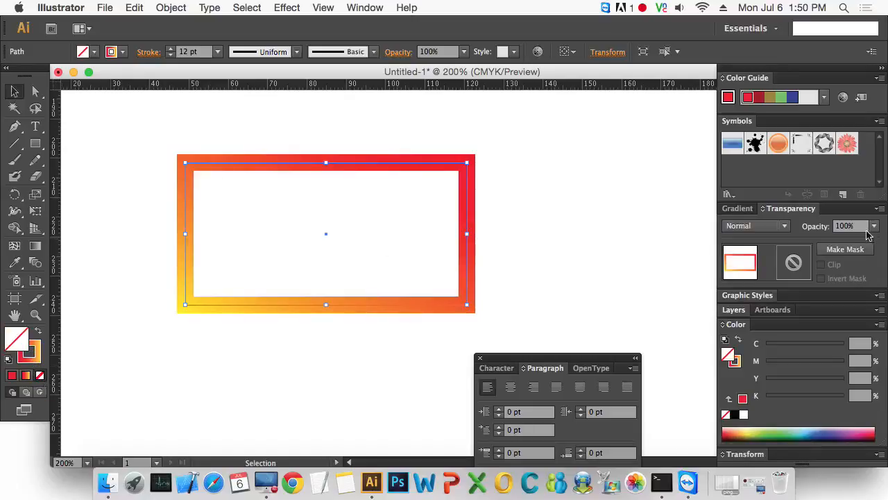
left_click(875, 226)
left_click(856, 332)
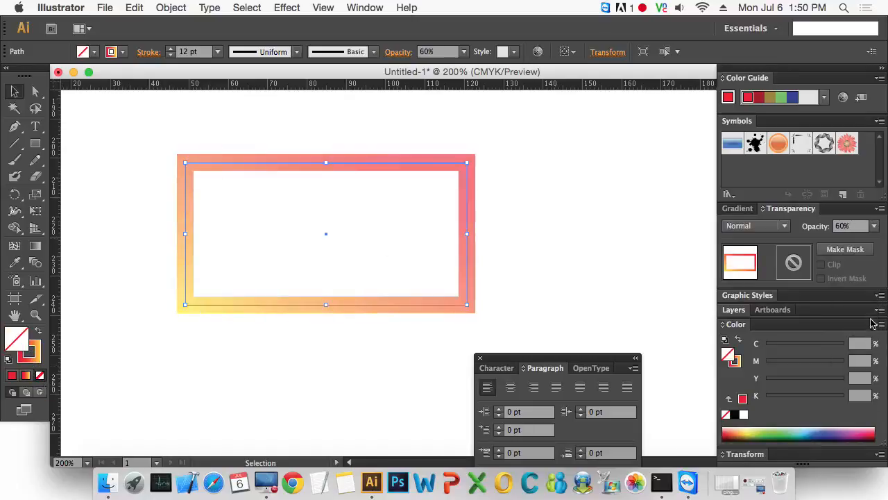
left_click(876, 226)
left_click(857, 256)
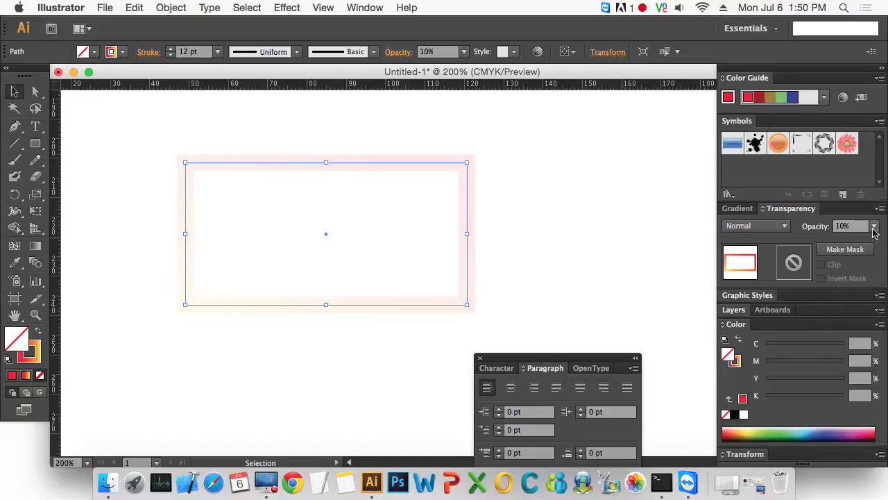
left_click(875, 226)
left_click(857, 348)
left_click(876, 226)
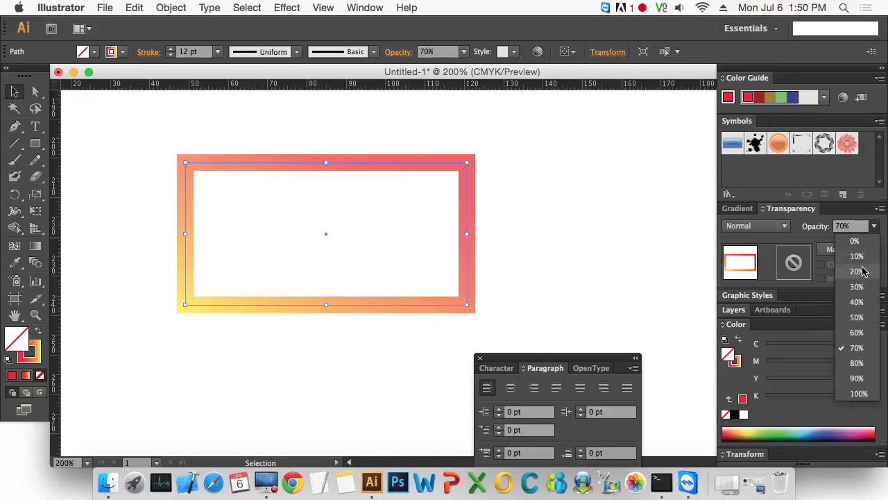
left_click(862, 271)
left_click(873, 228)
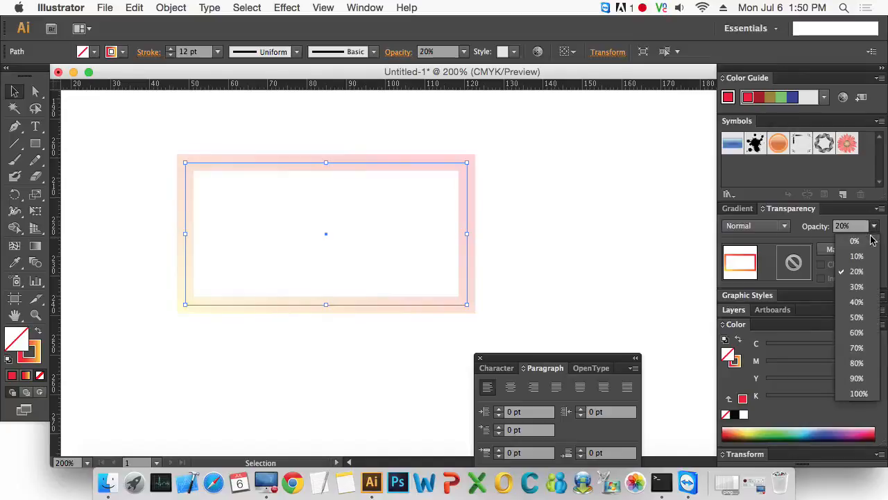
left_click(857, 394)
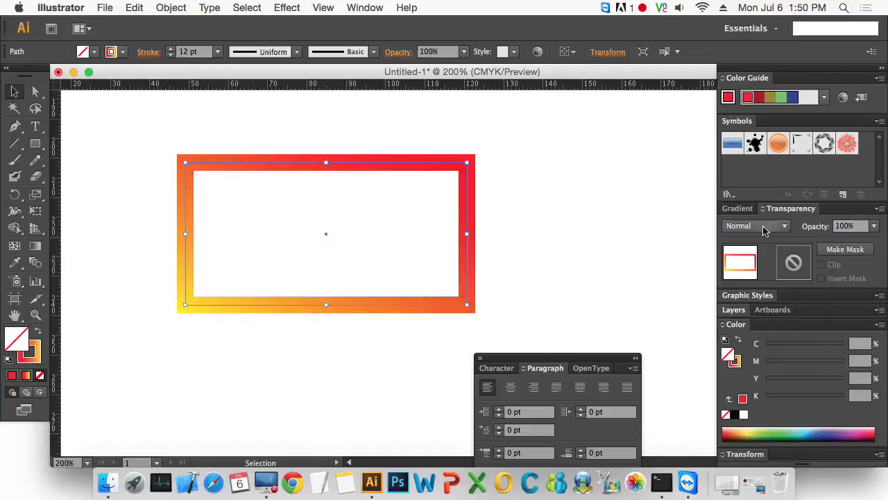
Step: Set the rectangle's blending mode to Darken
left_click(764, 226)
left_click(760, 257)
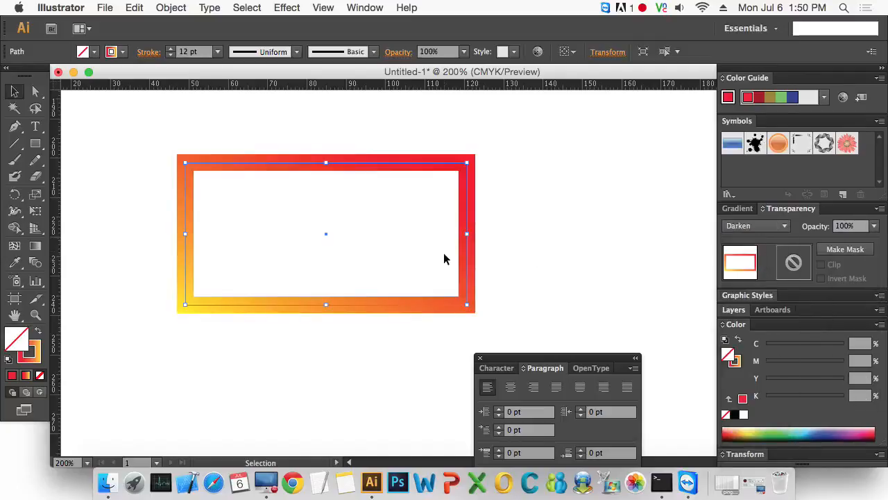
Step: Draw a larger rectangle behind the gradient-stroked rectangle and fill it with green, about C 54, M 6, Y 100, K 0
left_click(36, 143)
left_click_drag(147, 123, 523, 362)
left_click(38, 331)
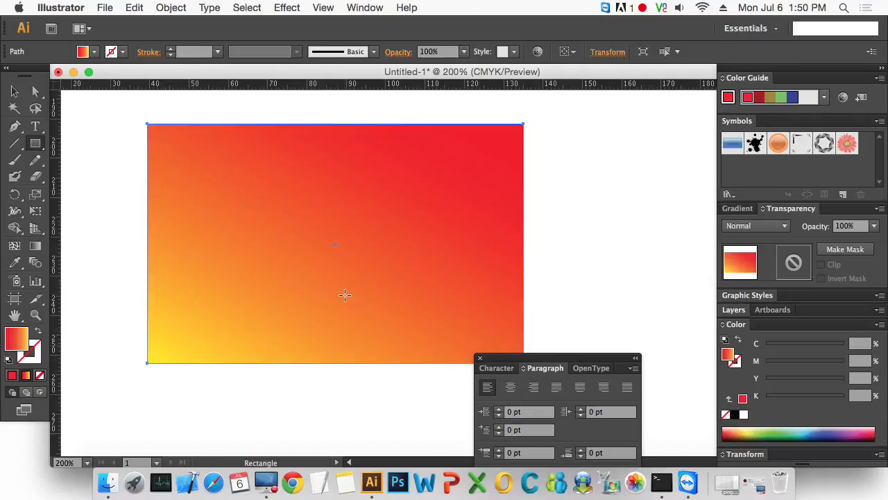
key("super")
left_click_drag(185, 303, 467, 169)
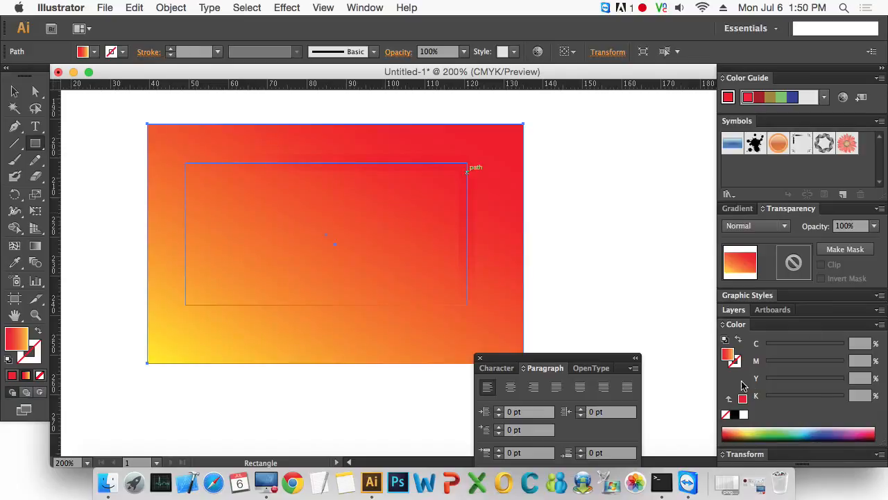
left_click(758, 431)
key("v")
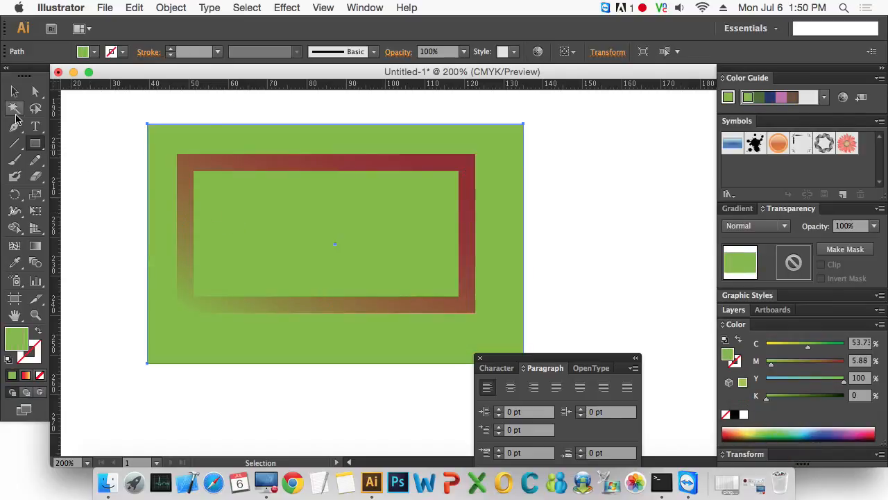
Step: Try the Normal, Lighten, Overlay and Hue blending modes on the gradient-stroked rectangle, ending with Color
left_click(469, 200)
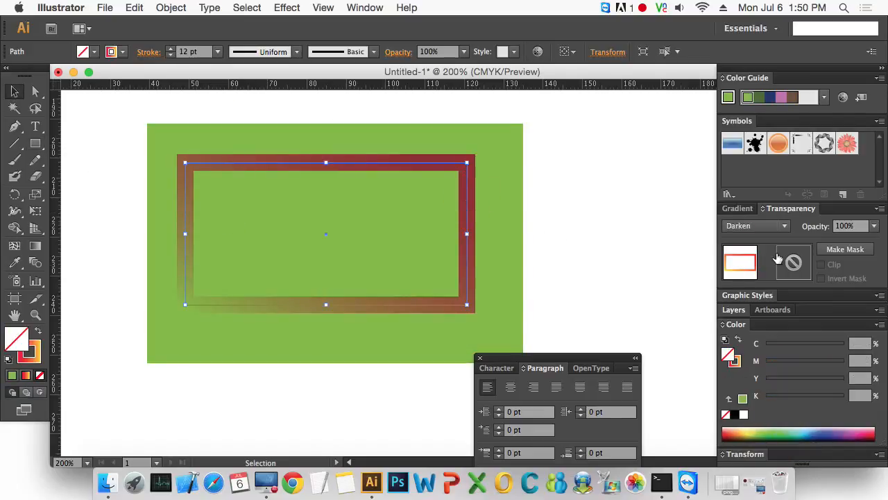
left_click(762, 228)
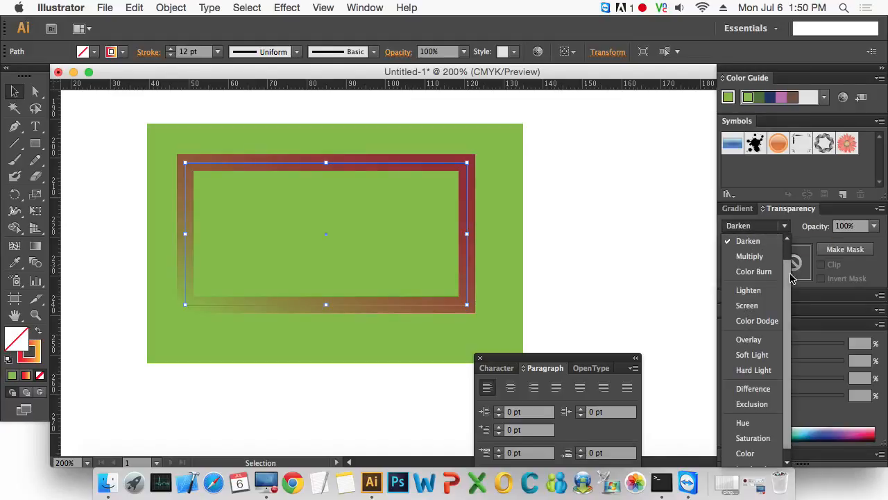
left_click(763, 242)
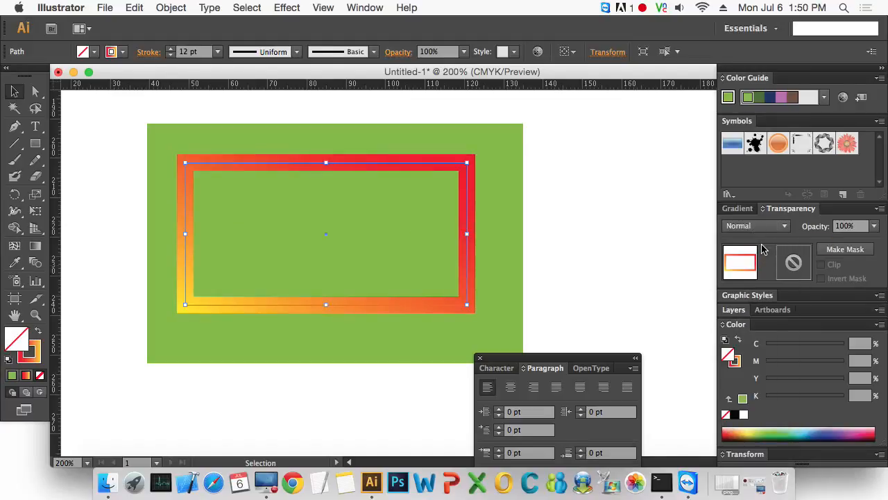
left_click(780, 229)
left_click(769, 310)
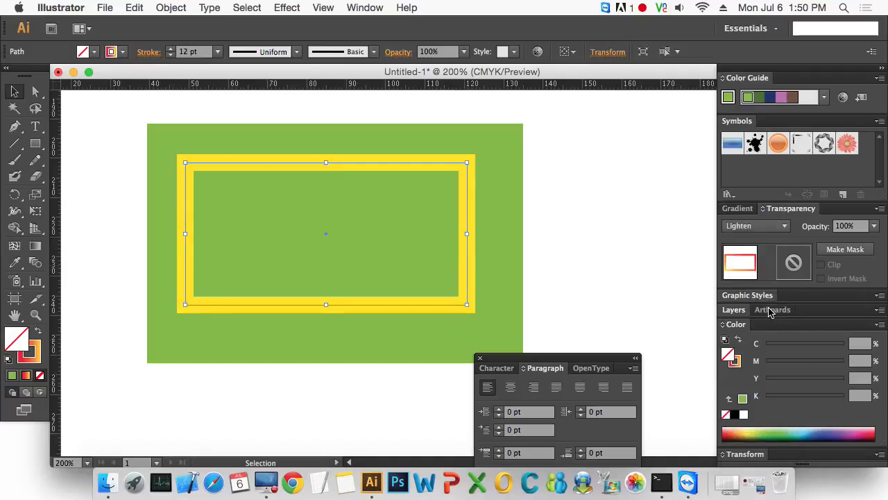
left_click(785, 226)
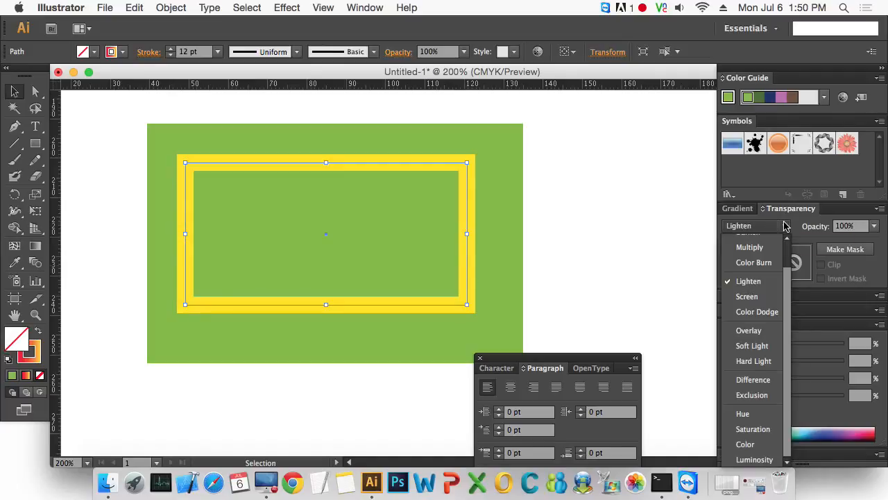
left_click(759, 330)
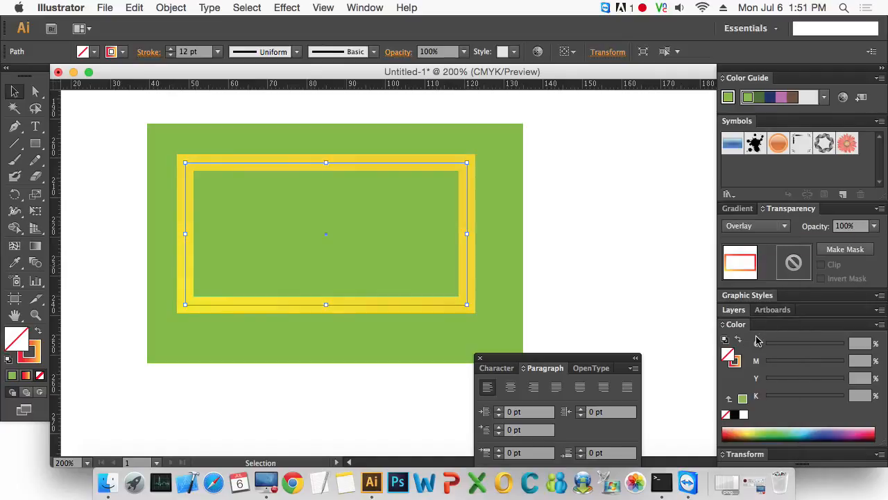
left_click(785, 225)
left_click(761, 413)
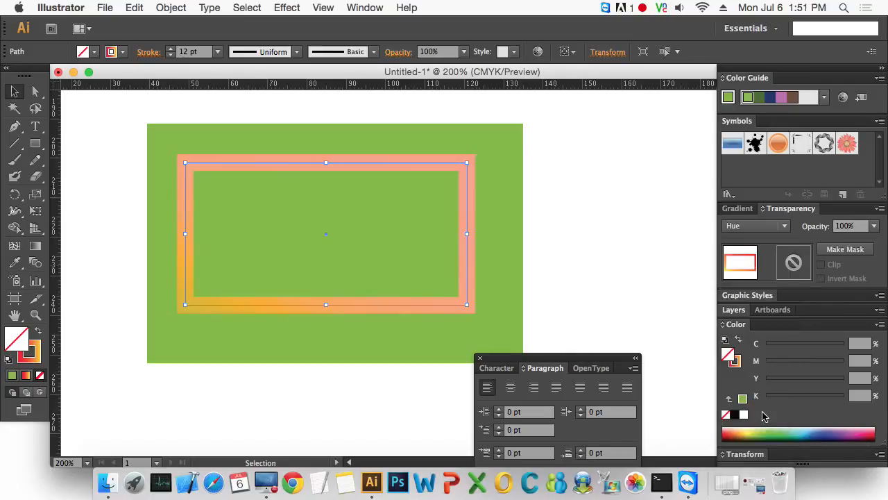
left_click(787, 227)
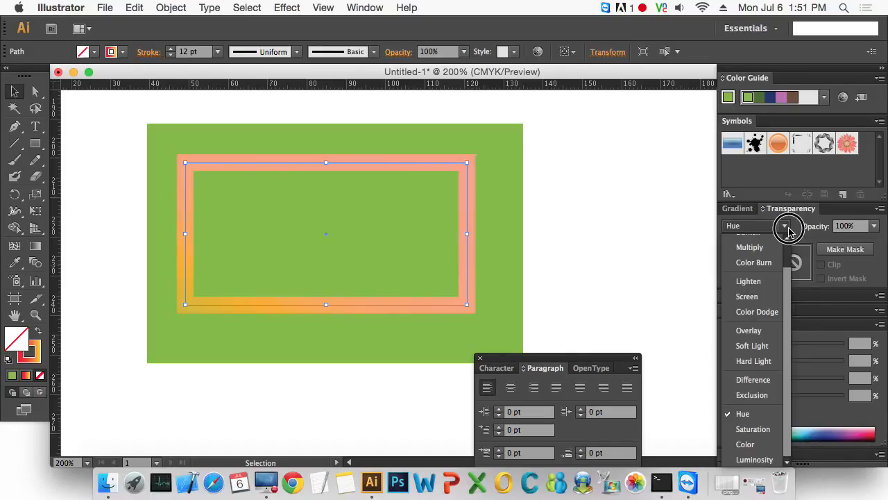
left_click(768, 447)
left_click(631, 267)
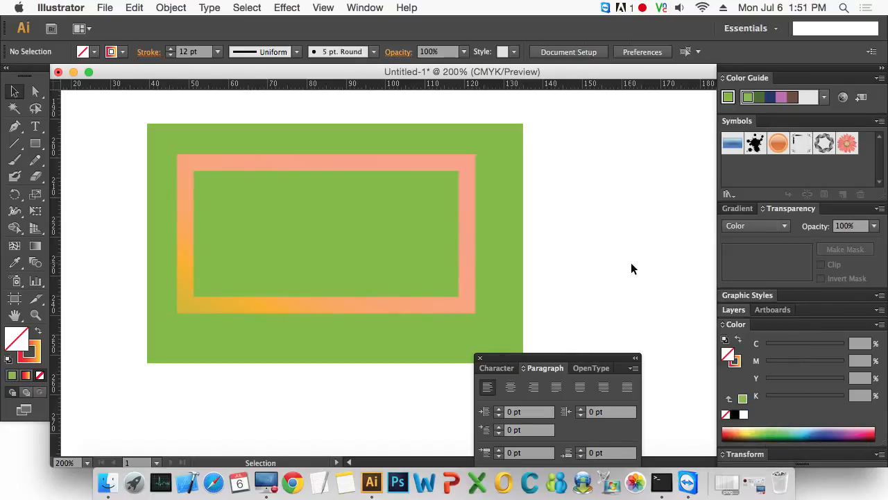
Step: Delete both the green rectangle and the gradient-stroked rectangle from the artboard
left_click(457, 212)
left_click_drag(590, 223, 360, 205)
key("Delete")
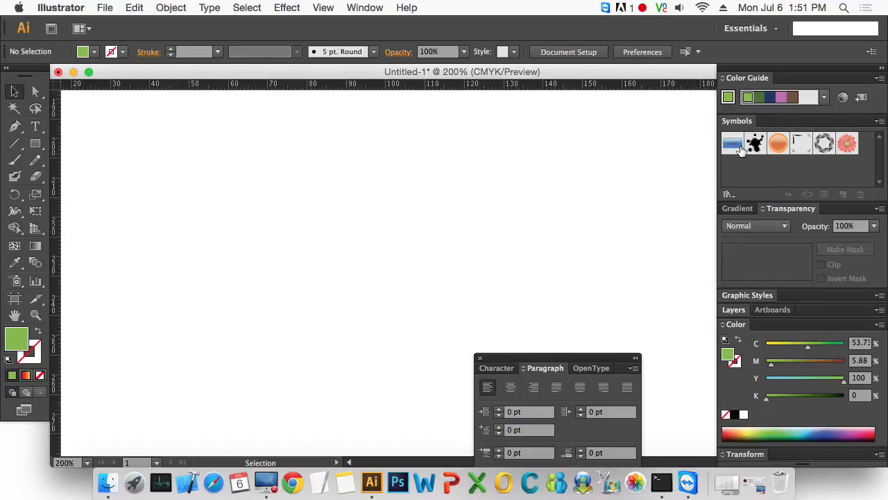
Step: Place instances of the Process Rectangle, Vector Grime, orange round button, Trim Marks and Gerbera symbols on the artboard
left_click_drag(733, 144, 327, 216)
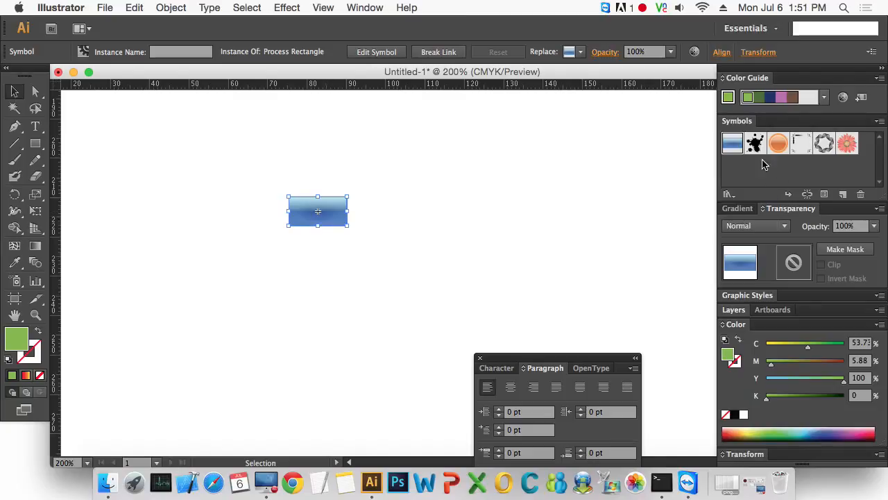
left_click_drag(755, 143, 360, 232)
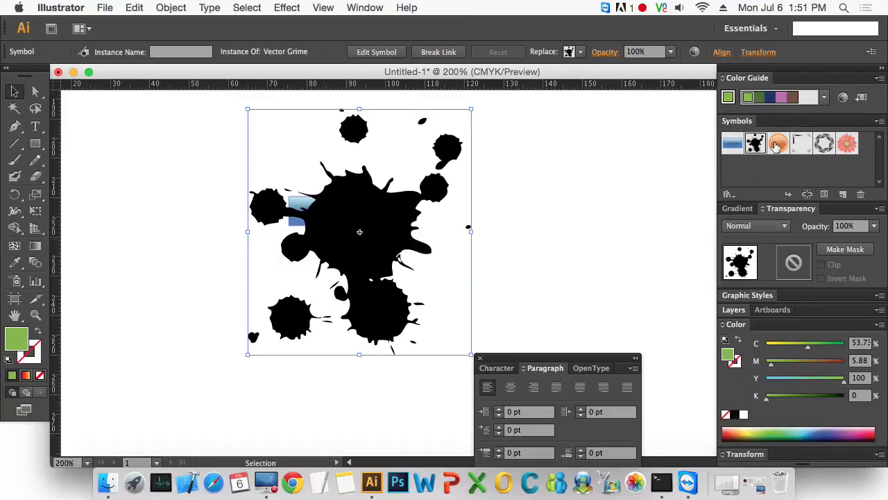
left_click_drag(777, 144, 165, 195)
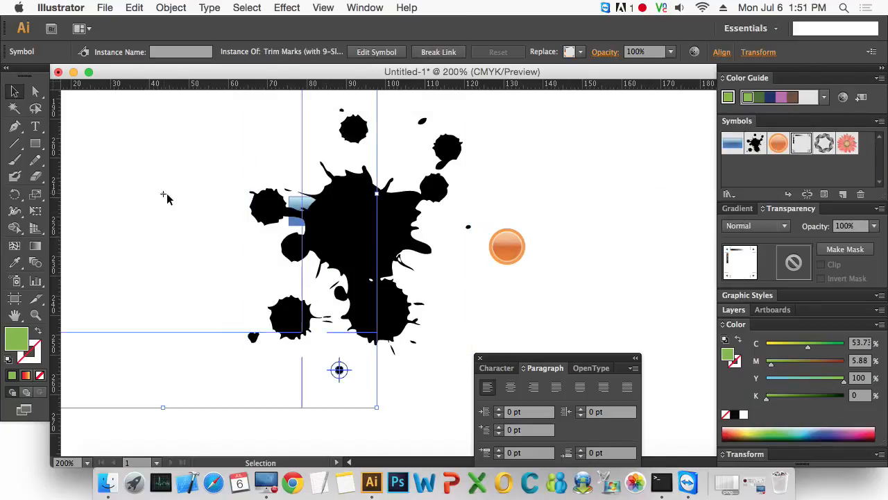
left_click_drag(847, 143, 506, 210)
left_click(664, 291)
Step: Move the Gerbera flower clear of the other symbols and delete all the other symbol instances
key("super+minus")
key("super+minus")
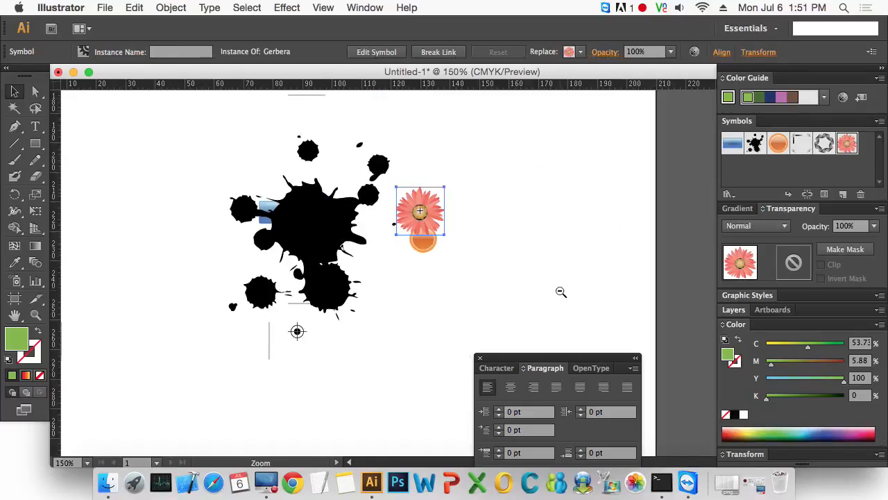
left_click_drag(371, 223, 436, 209)
left_click_drag(299, 345, 108, 134)
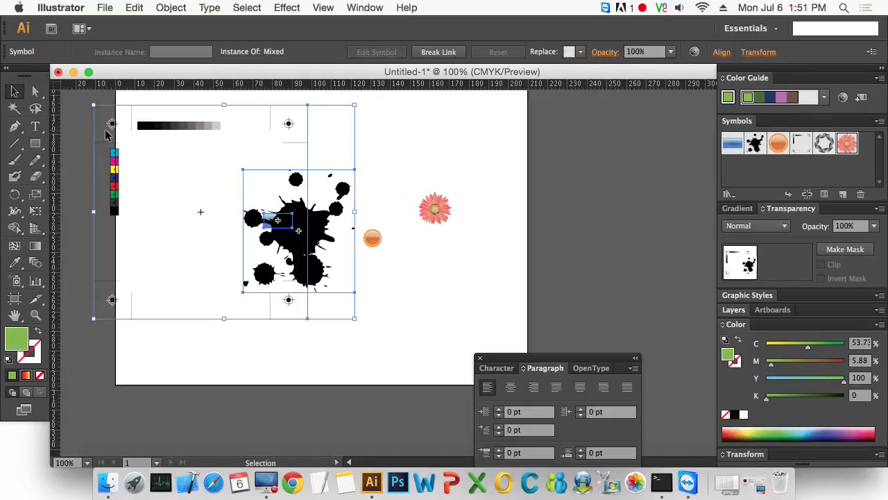
key("Delete")
left_click(368, 239)
key("Delete")
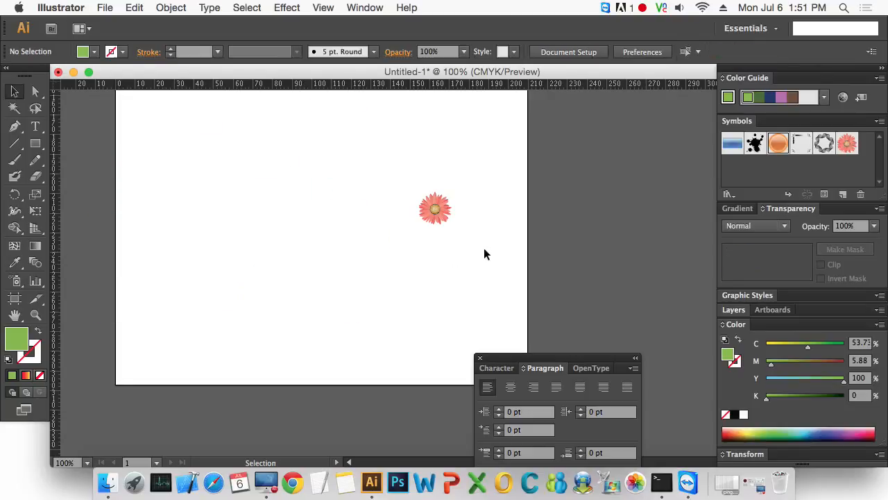
Step: Move and enlarge the Gerbera flower near the middle of the artboard, and delete it
left_click(433, 205)
left_click_drag(432, 205, 337, 243)
left_click(409, 282)
left_click(314, 237)
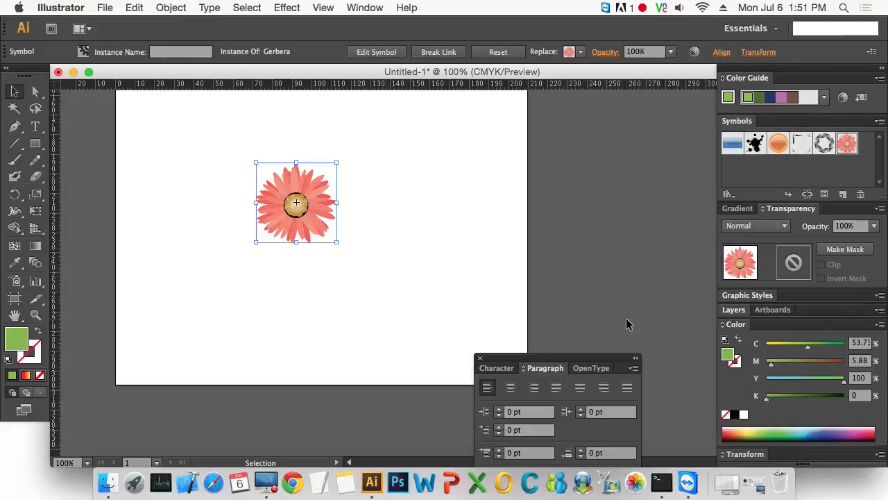
key("Delete")
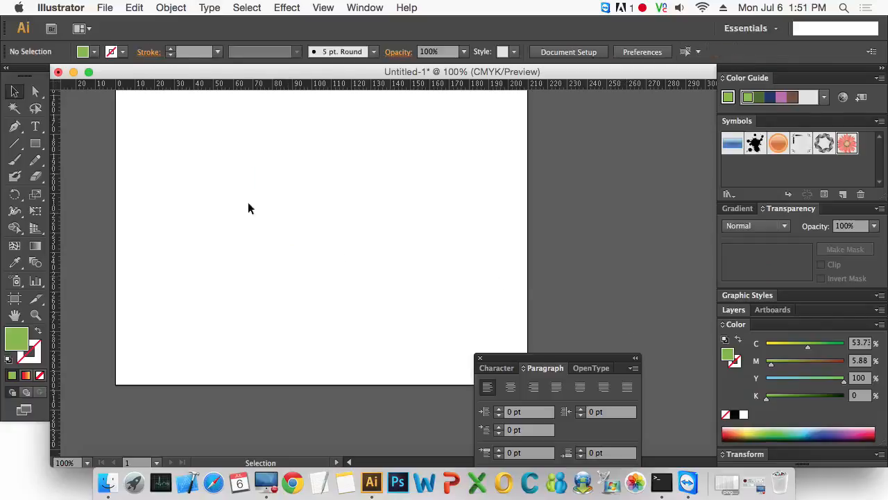
Step: Add the point text "BITM" near the middle of the artboard
left_click(35, 125)
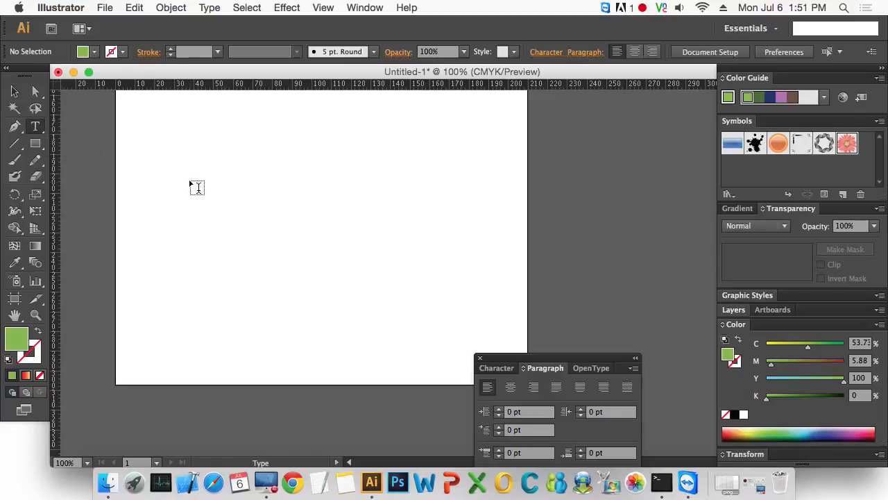
left_click(285, 206)
type("BITM")
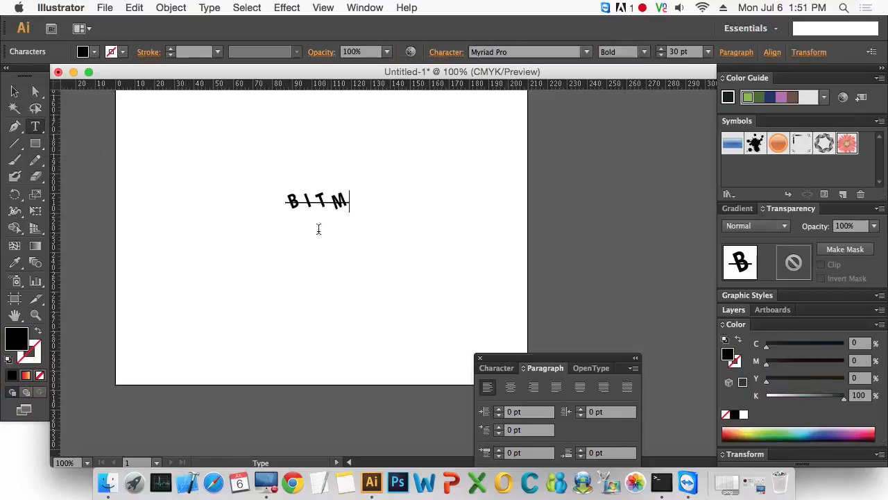
key("Escape")
left_click(14, 91)
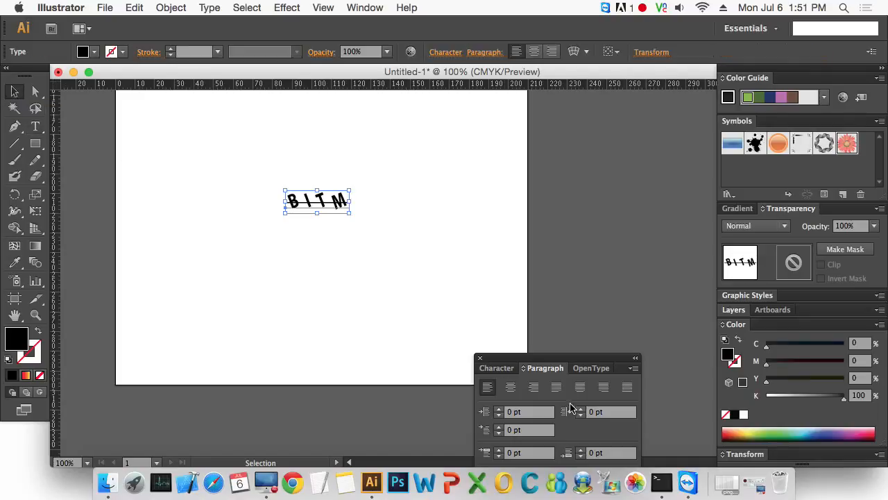
Step: Remove the strikethrough from the BITM text and convert the text to outlines
left_click_drag(573, 360, 601, 192)
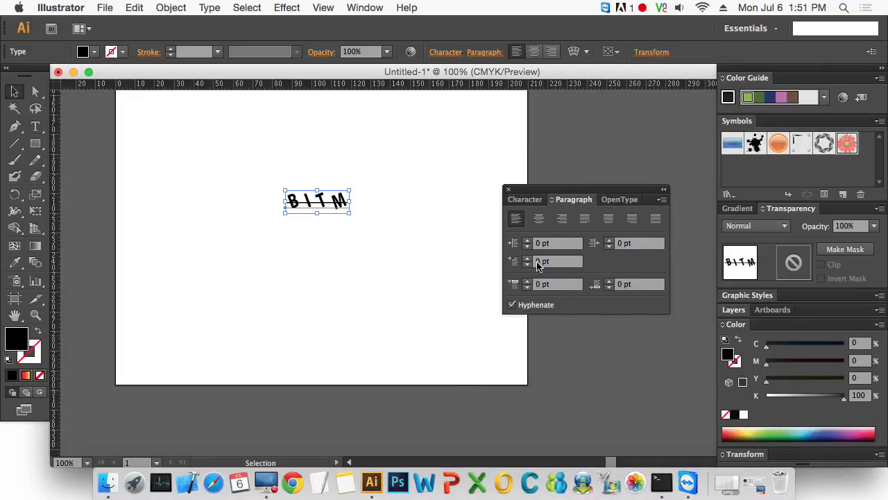
left_click(533, 199)
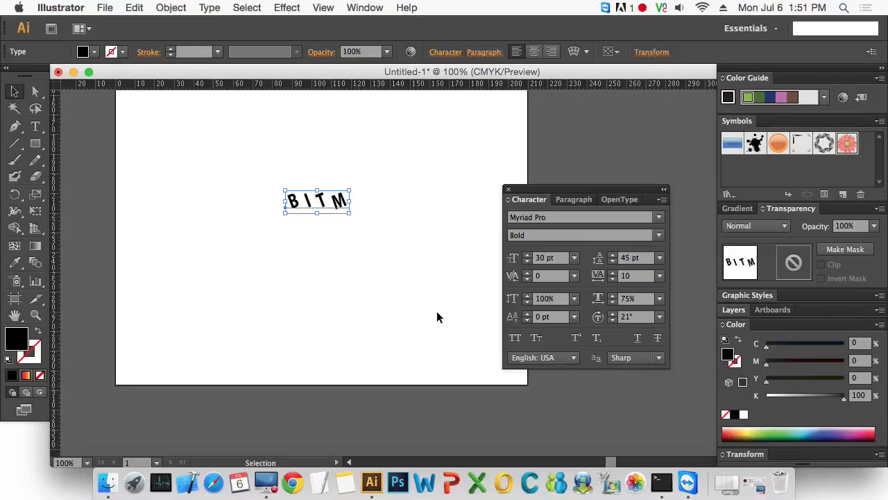
left_click(490, 258)
left_click_drag(569, 193, 616, 187)
left_click_drag(369, 246, 258, 176)
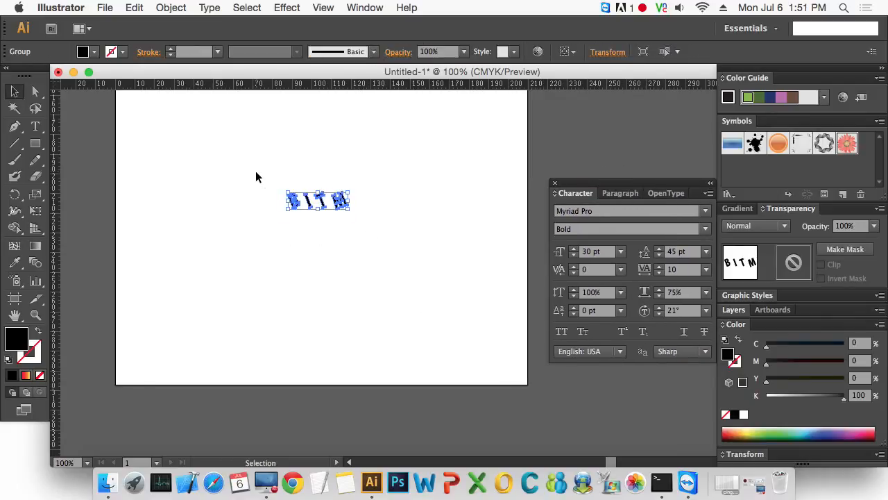
Step: Recolor the outlined BITM letters light grey by setting their black value to 18%
left_click(258, 175)
left_click_drag(294, 186, 115, 280)
left_click(322, 226, "alt+super")
left_click(322, 226, "alt+super")
left_click_drag(323, 359, 99, 208)
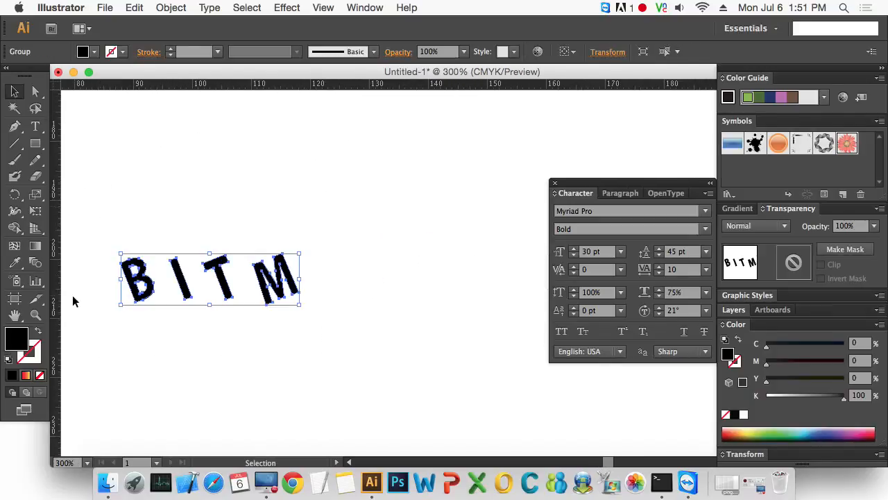
left_click_drag(807, 399, 780, 398)
left_click(399, 400)
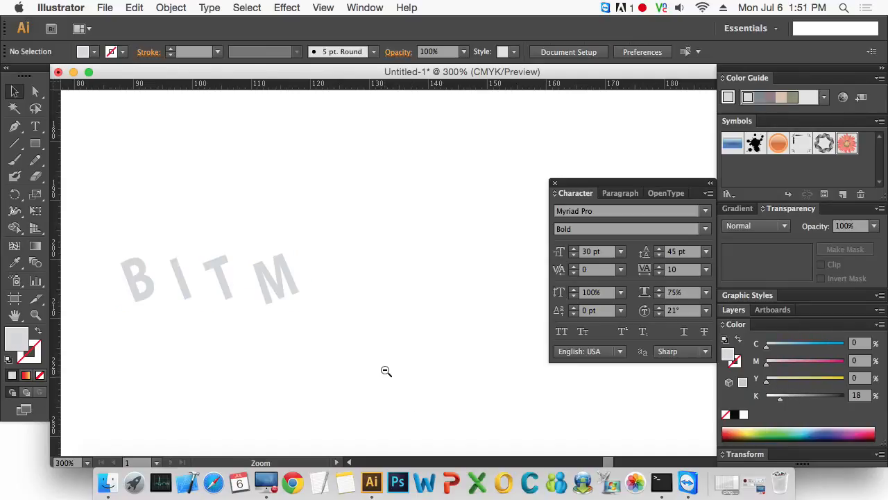
Step: Select the outlined BITM lettering, display the swatches and add the lettering to them as a pattern swatch
left_click(387, 371, "alt+super")
left_click_drag(469, 311, 252, 128)
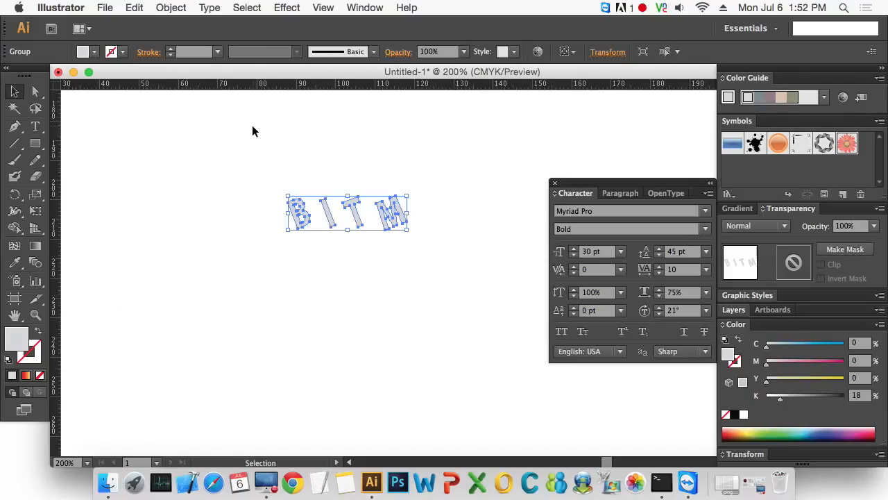
left_click(134, 8)
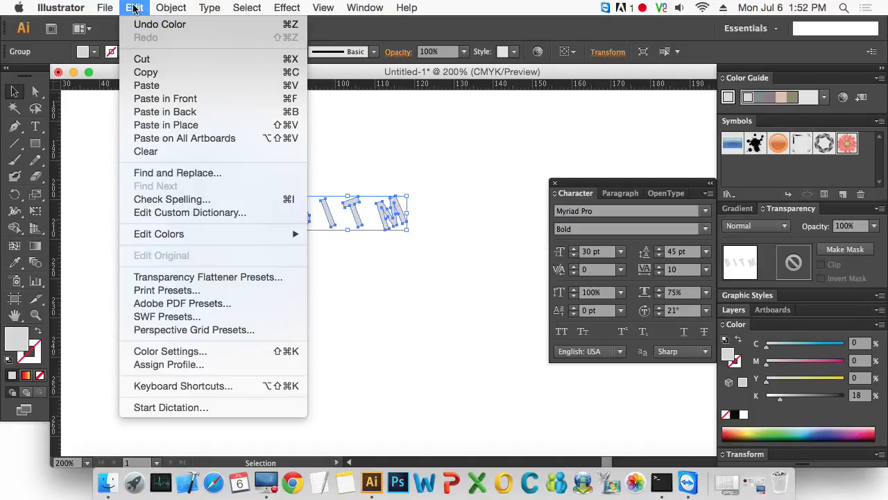
mouse_move(167, 8)
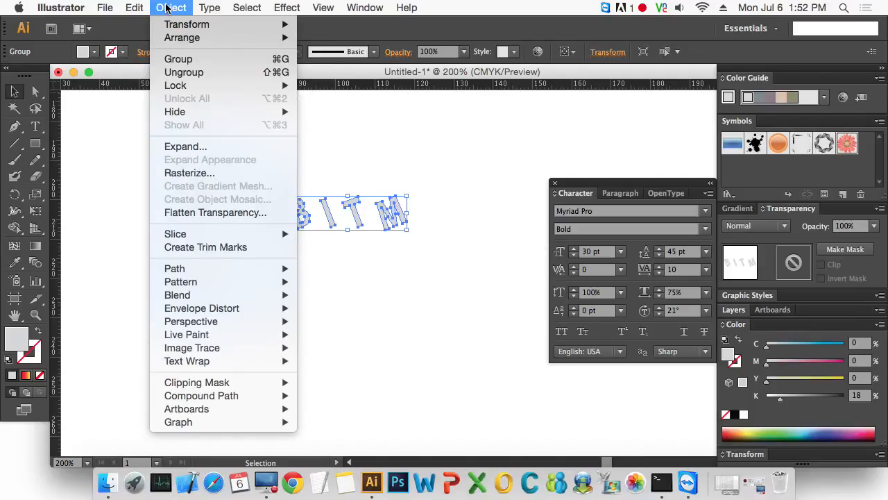
left_click(167, 8)
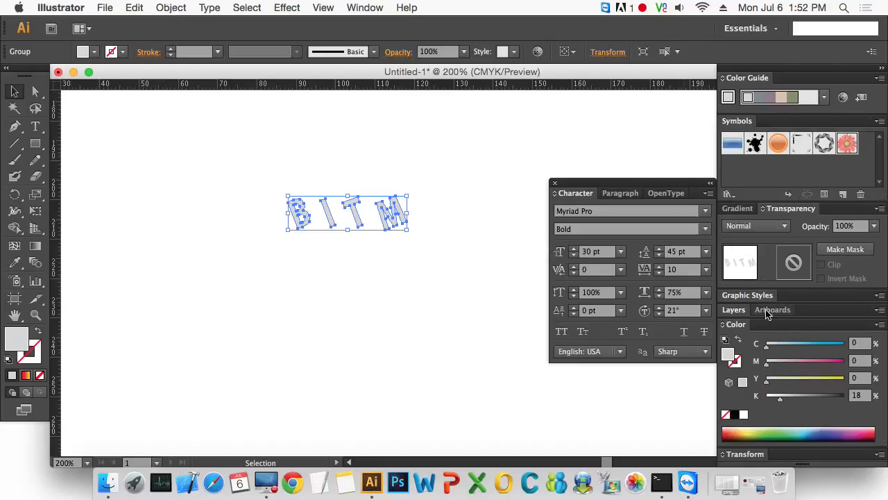
left_click(366, 7)
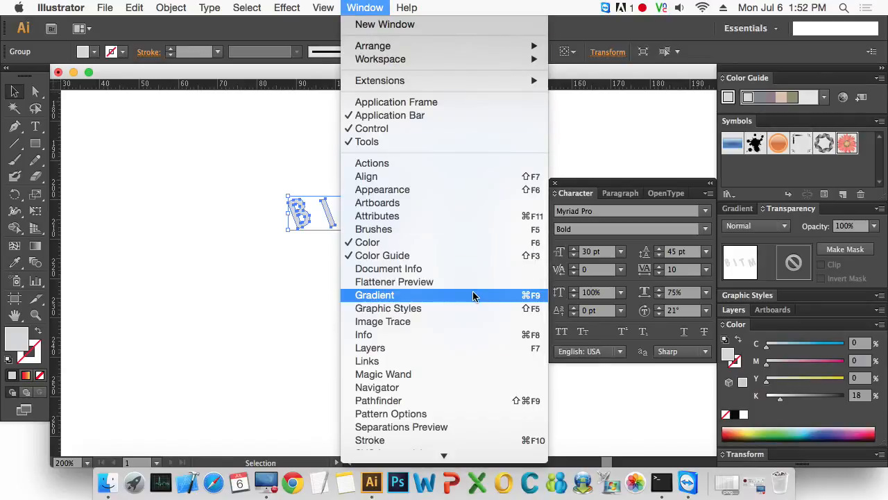
mouse_move(461, 460)
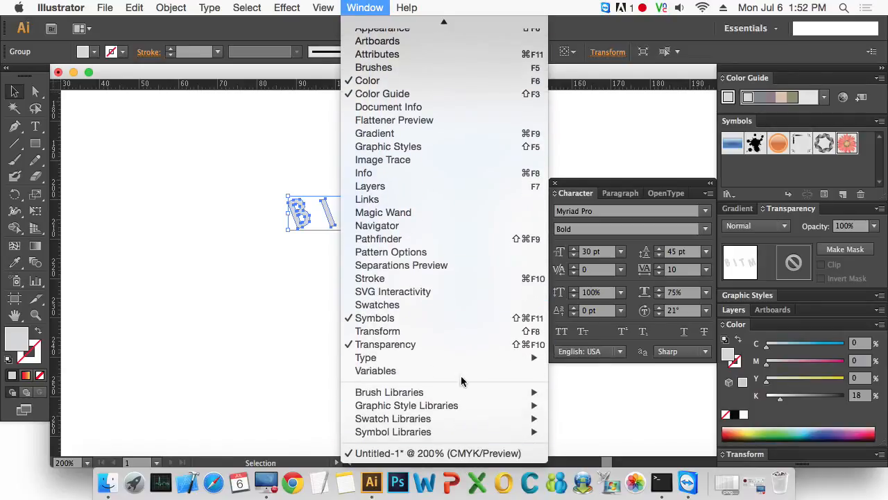
left_click(452, 305)
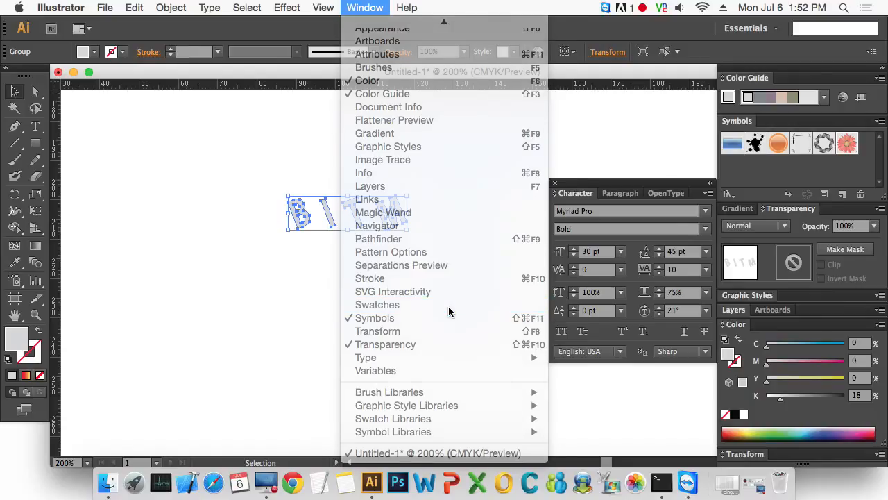
left_click_drag(359, 221, 789, 268)
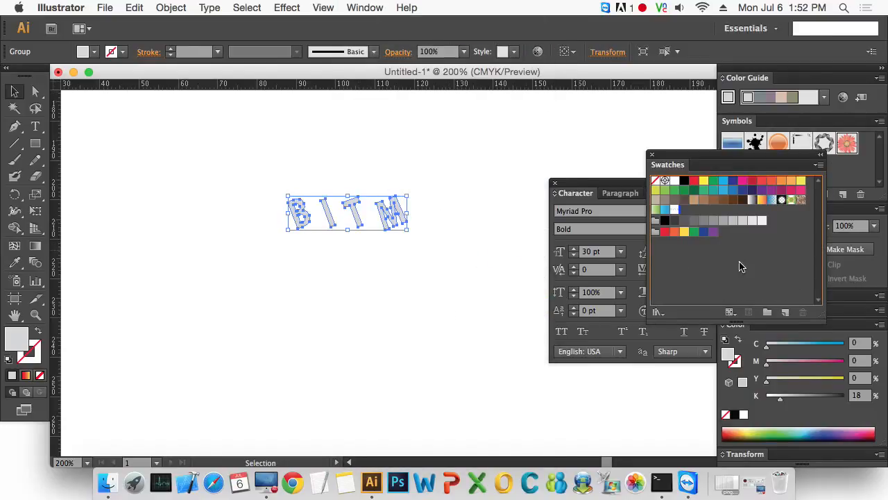
left_click(332, 305)
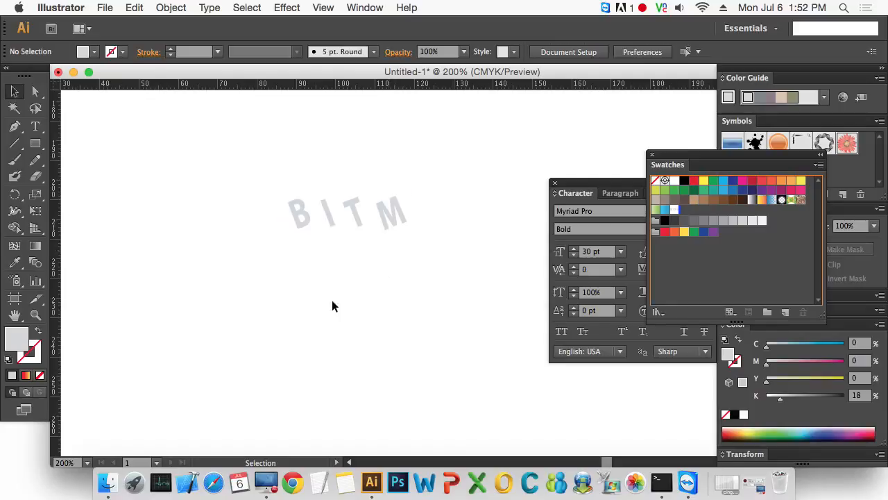
Step: Draw a large rectangle across the artboard's right edge and fill it with the BITM pattern swatch
left_click(36, 144)
left_click(394, 322, "alt+super")
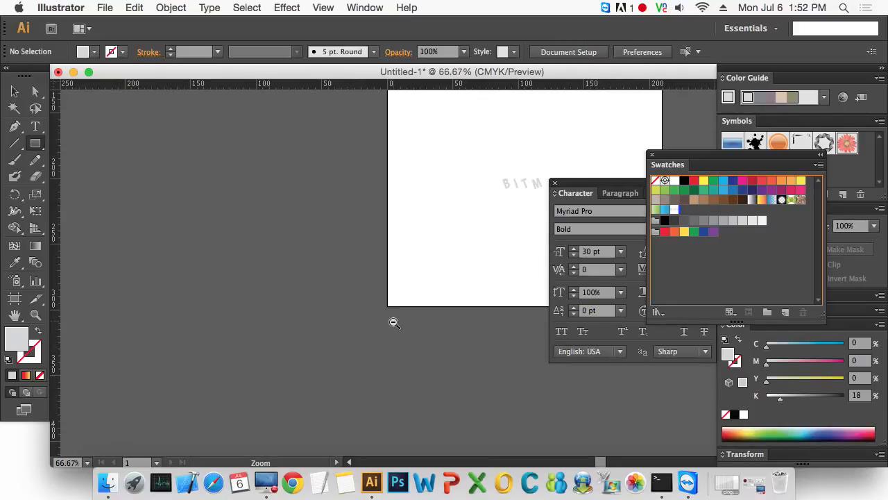
left_click_drag(394, 322, 148, 397)
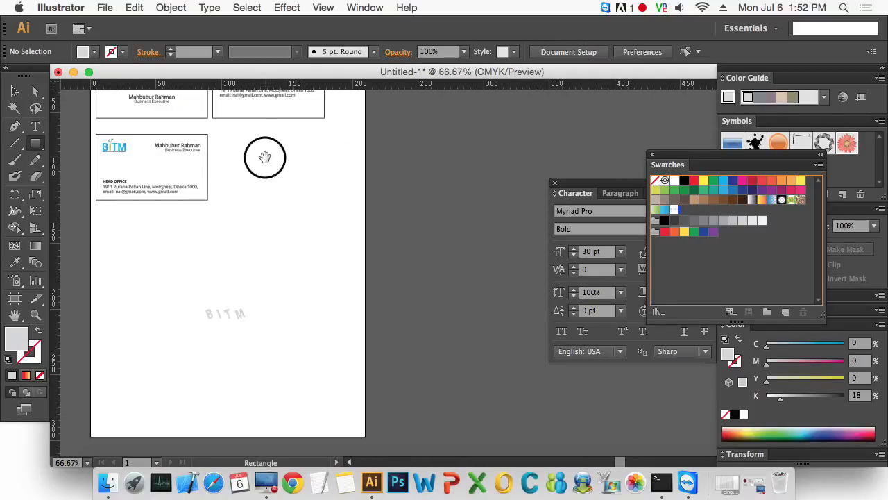
left_click_drag(265, 157, 522, 309)
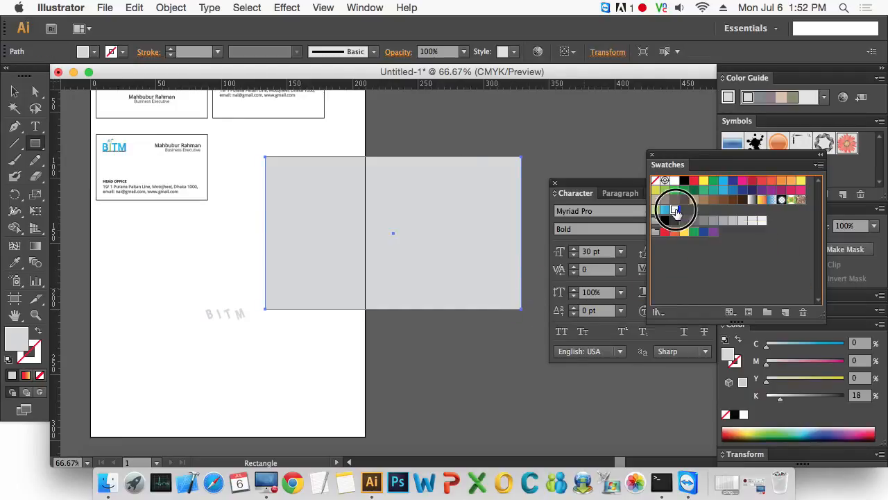
left_click(675, 211)
left_click(14, 91)
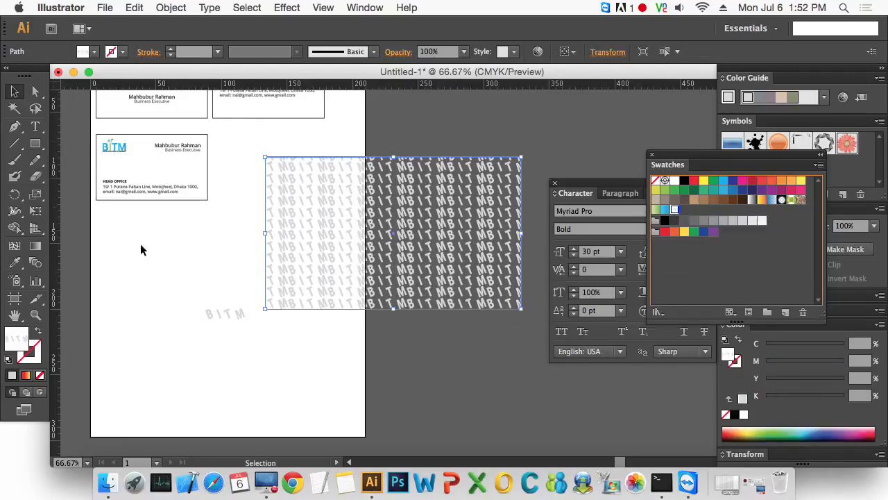
Step: Delete the original BITM lettering and move the patterned rectangle onto the lower part of the artboard
left_click(258, 352)
left_click_drag(258, 353, 212, 302)
left_click(254, 396)
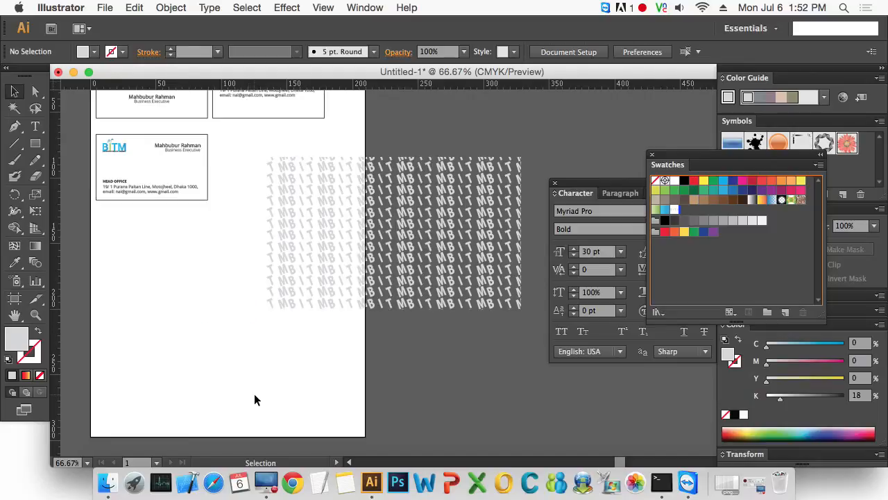
left_click_drag(388, 262, 229, 354)
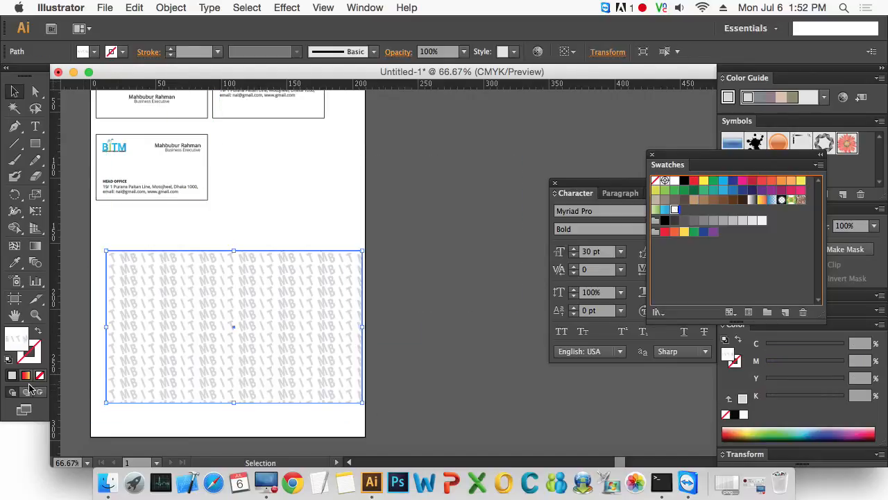
Step: Examine how the BITM lettering repeats across the patterned rectangle, up close and as a whole
left_click_drag(79, 237, 267, 346)
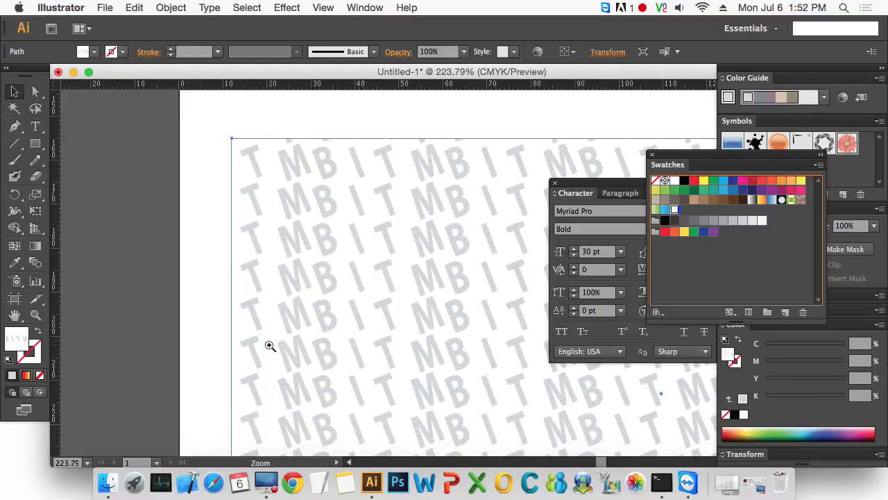
left_click_drag(405, 347, 261, 229)
left_click(412, 313, "alt+super")
left_click(413, 312, "alt+super")
left_click_drag(437, 321, 270, 319)
left_click(390, 303, "alt+super")
left_click(389, 303, "alt+super")
left_click_drag(437, 295, 230, 300)
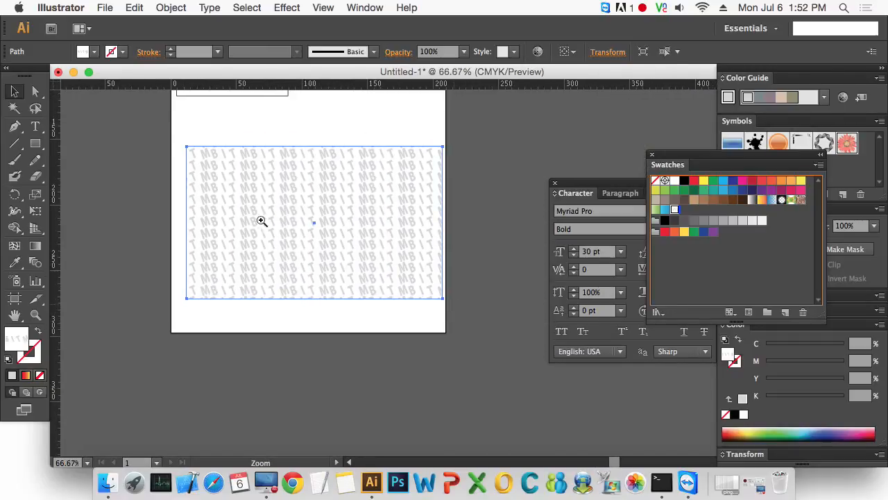
left_click_drag(171, 127, 488, 340)
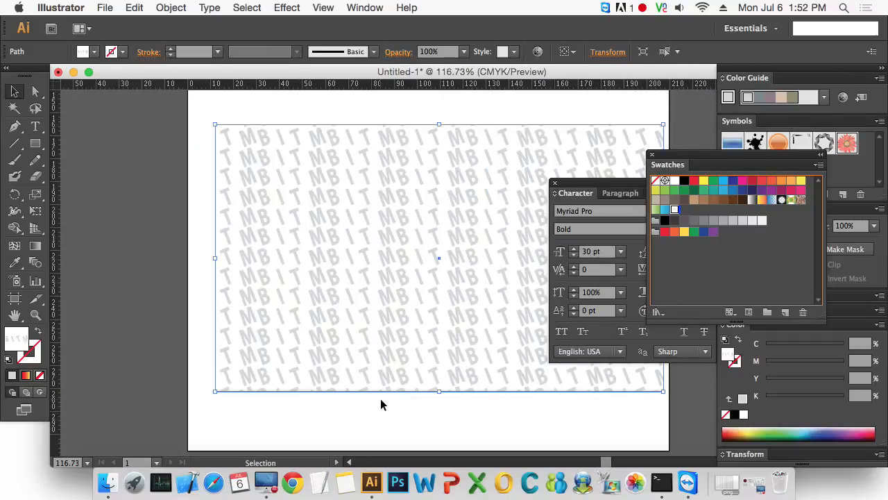
Step: Delete the BITM-patterned rectangle and draw a much smaller rectangle with a solid yellow fill near the middle of the artboard
key("Delete")
left_click_drag(35, 143, 83, 145)
left_click_drag(307, 208, 410, 300)
left_click(15, 91)
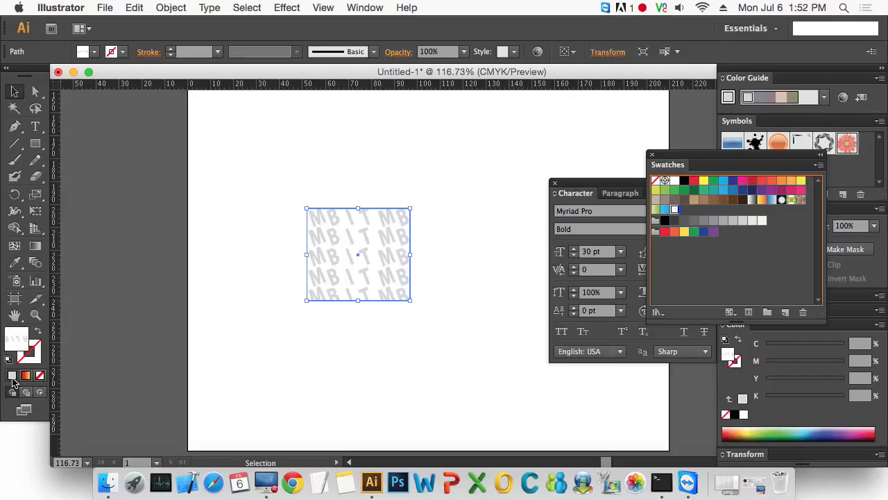
left_click(703, 182)
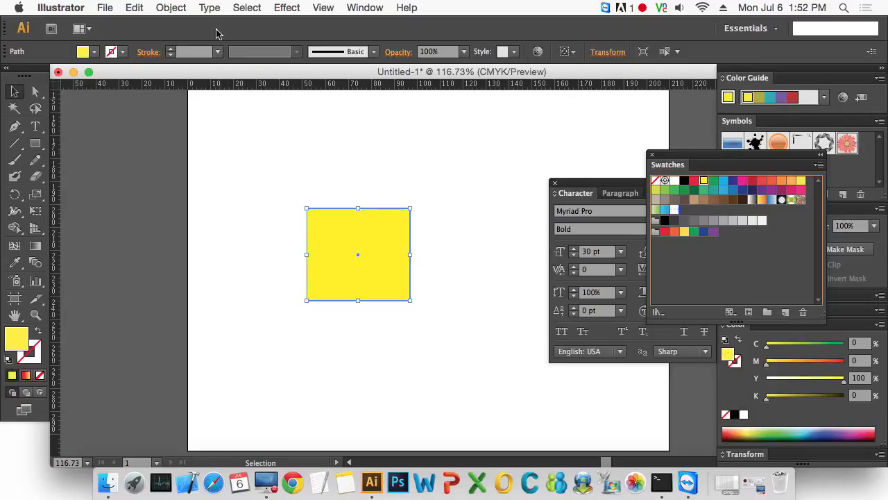
Step: Turn the yellow rectangle into a four-petal flower with a 76% Pucker & Bloat effect, and expand its appearance
left_click(291, 7)
mouse_move(366, 133)
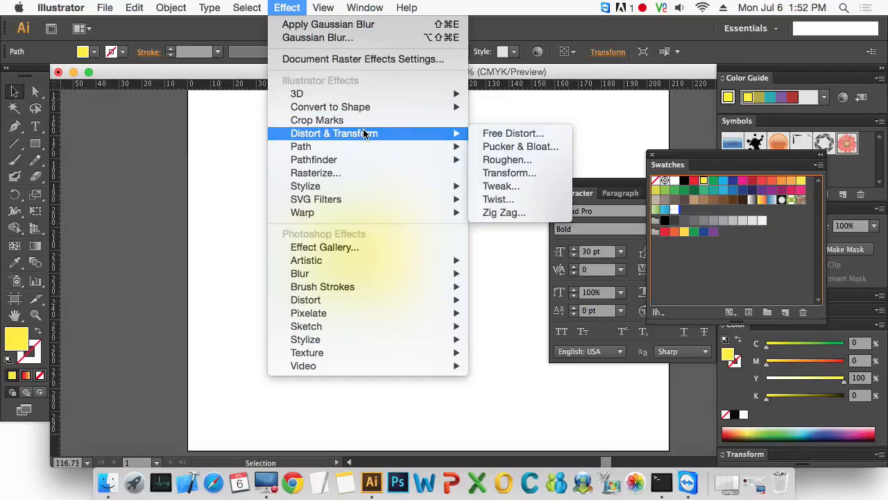
left_click(503, 146)
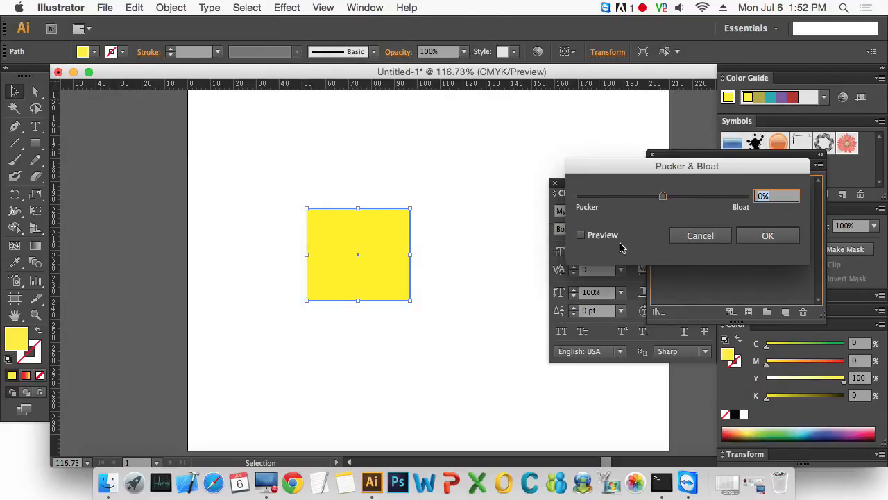
left_click(615, 236)
left_click_drag(665, 199, 698, 201)
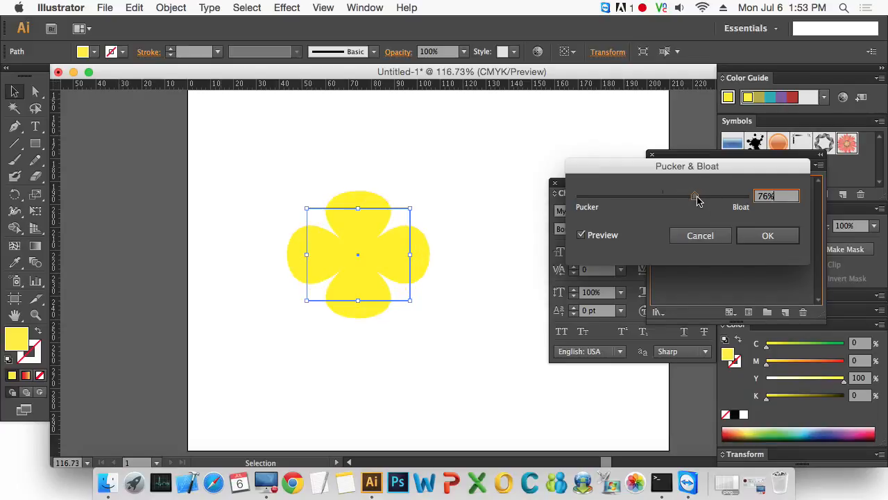
left_click(763, 239)
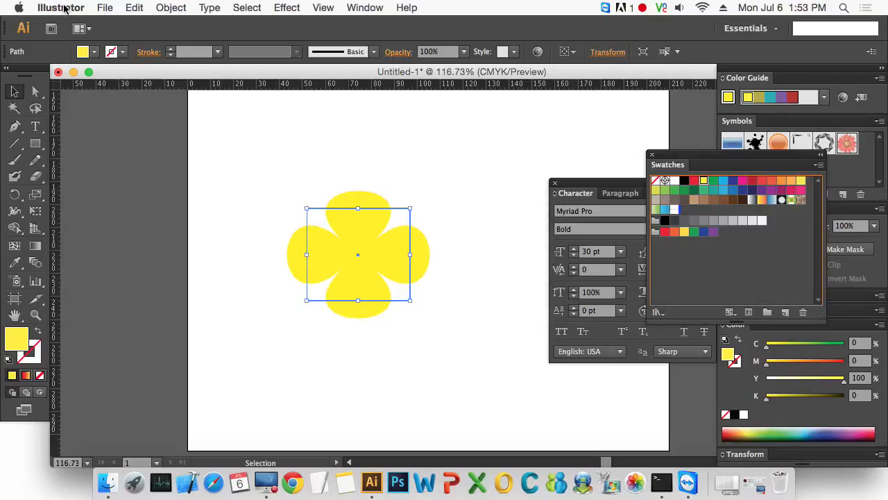
left_click(168, 7)
left_click(220, 159)
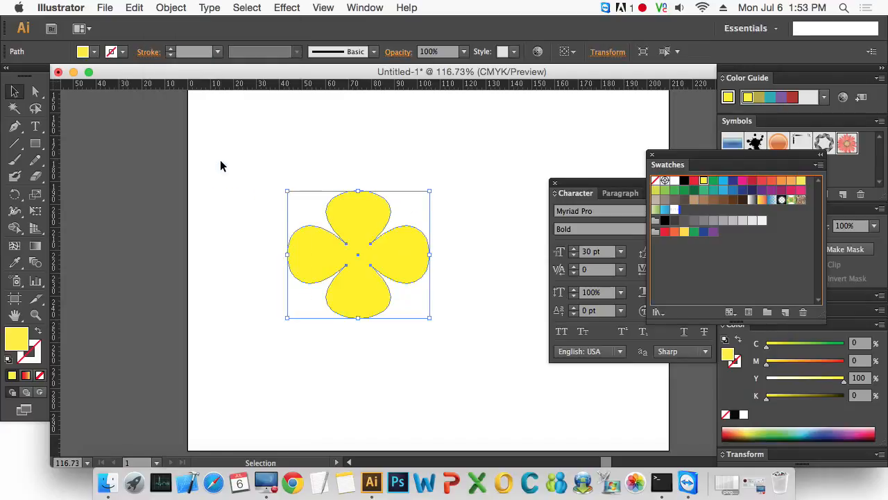
Step: Scale the yellow flower down about its center and add it to the swatches as a pattern
left_click(437, 352)
left_click(371, 301)
left_click_drag(430, 318, 800, 255)
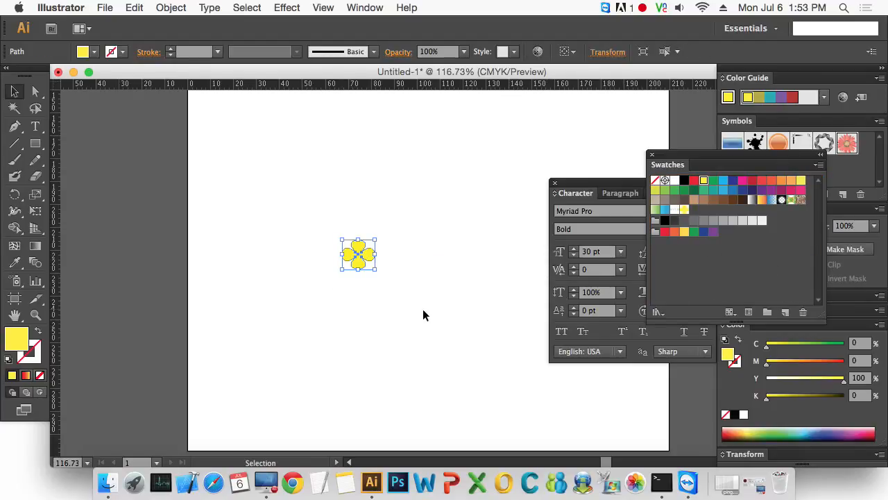
Step: Clear the artboard by deleting the small yellow flower and all the business card artwork
key("Delete")
left_click(394, 299, "alt+super")
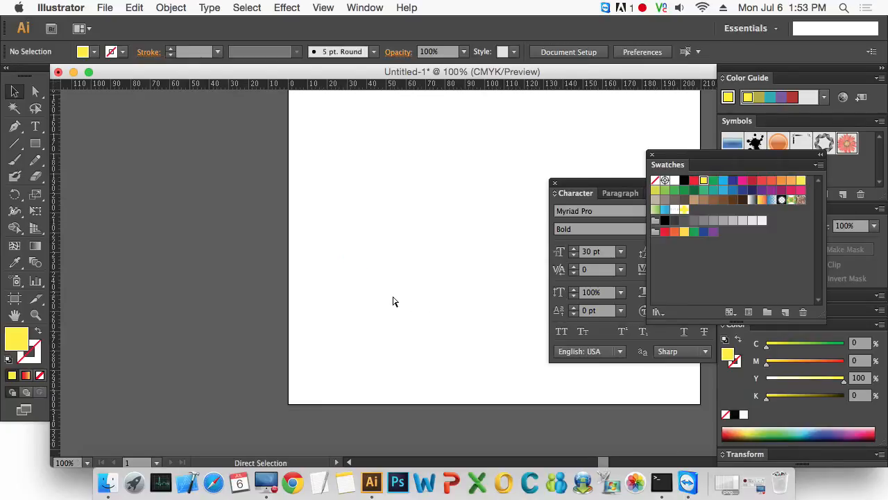
key("super+n")
key("Escape")
left_click_drag(451, 218, 275, 309)
left_click(400, 242, "alt+super")
left_click_drag(418, 225, 350, 310)
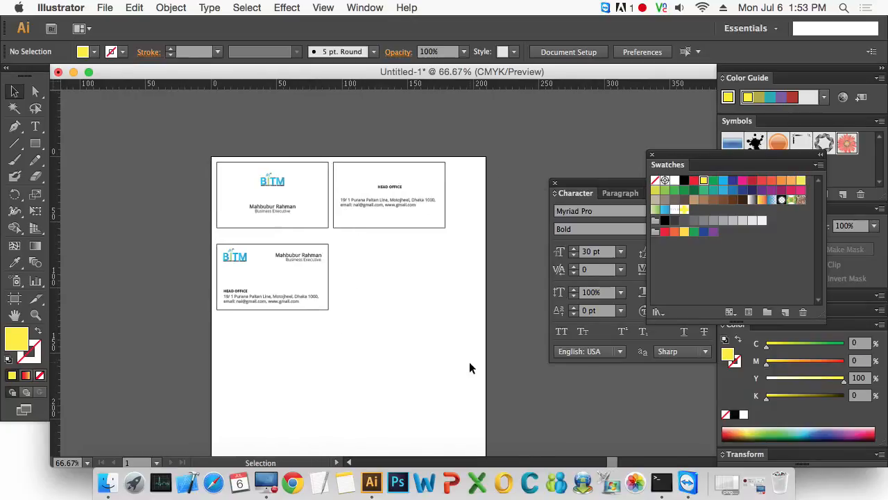
left_click_drag(470, 368, 202, 142)
key("Delete")
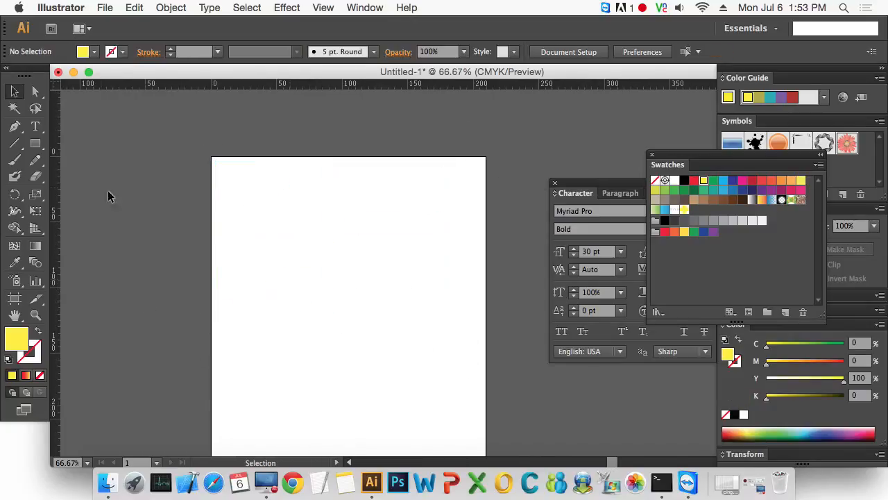
Step: Draw a large rectangle on the upper part of the empty artboard and fill it with the yellow flower pattern
left_click(38, 144)
left_click_drag(257, 186, 446, 383)
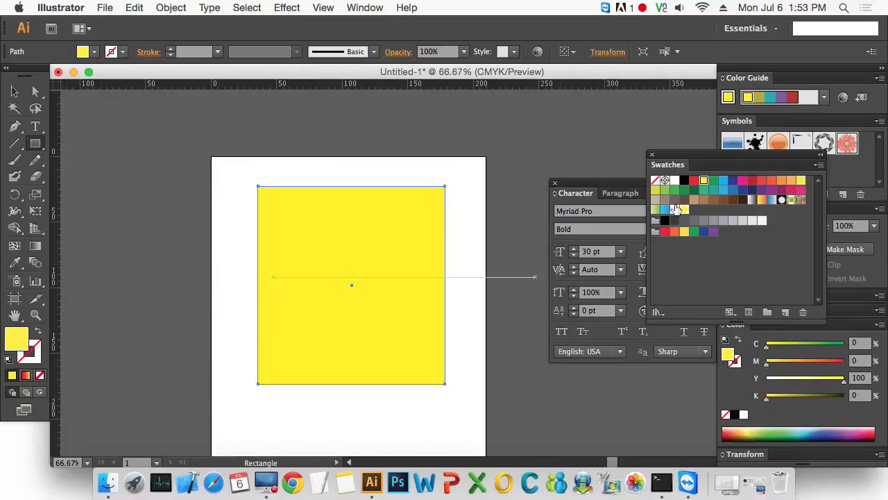
left_click(685, 210)
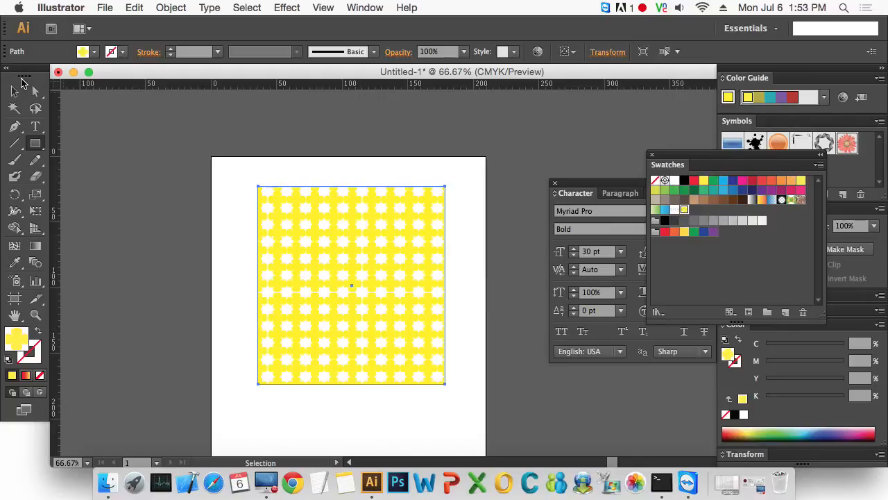
left_click(15, 91)
Step: Inspect the repeating yellow flower pattern up close and delete the patterned rectangle
left_click_drag(234, 154, 403, 273)
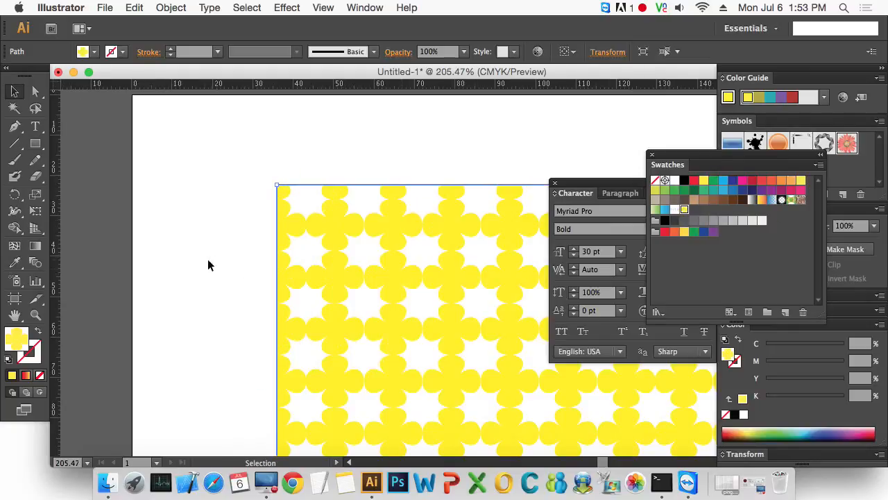
left_click(182, 251)
scroll(248, 145, "down", 5)
scroll(247, 145, "right", 5)
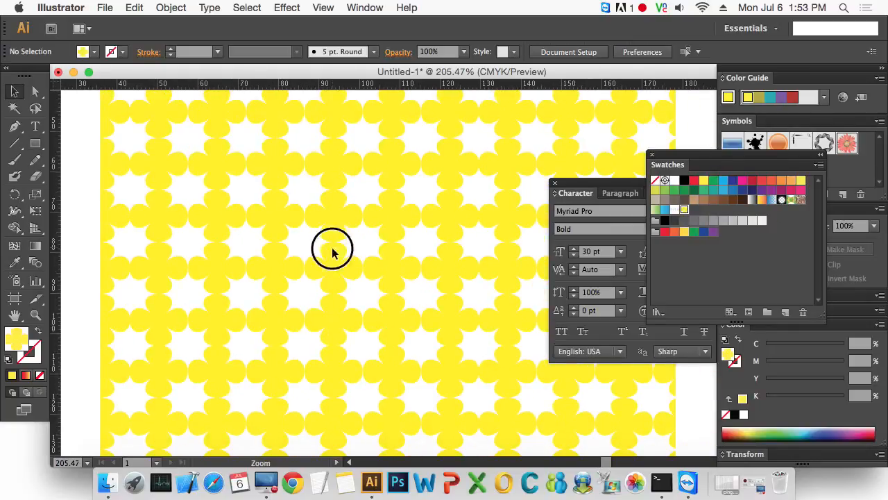
key("super+1")
left_click_drag(486, 264, 274, 174)
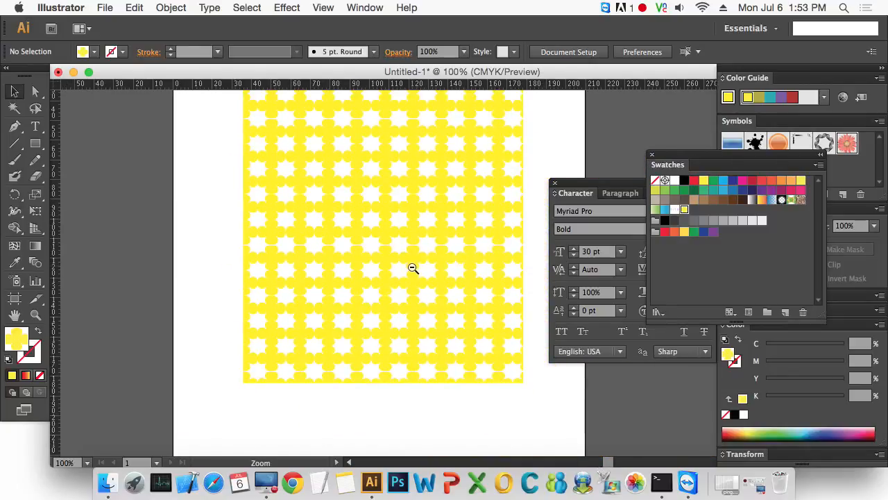
left_click(429, 278)
key("Delete")
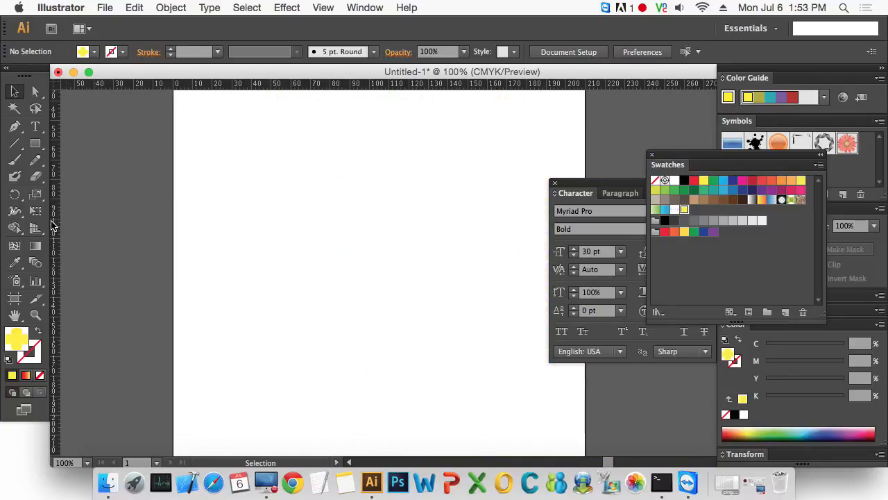
Step: Draw a square in the upper part of the empty artboard and fill it with the 20% black grey swatch
left_click(36, 142)
left_click_drag(302, 244, 339, 261)
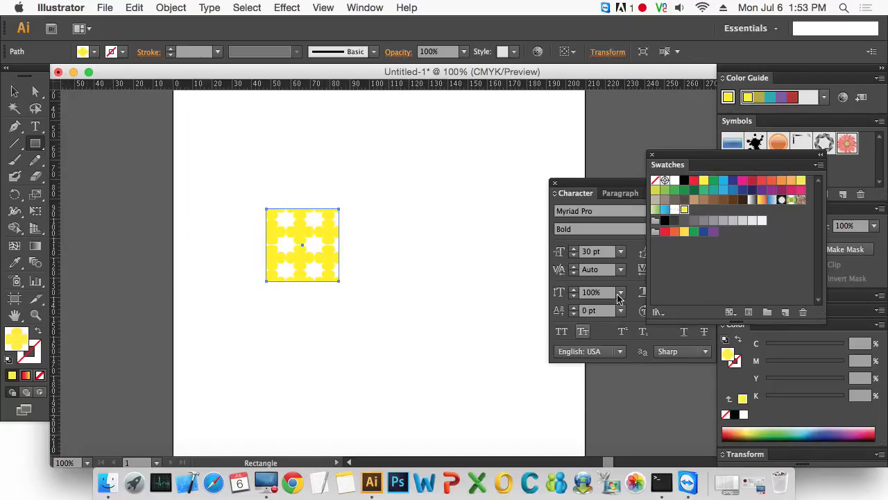
left_click(694, 181)
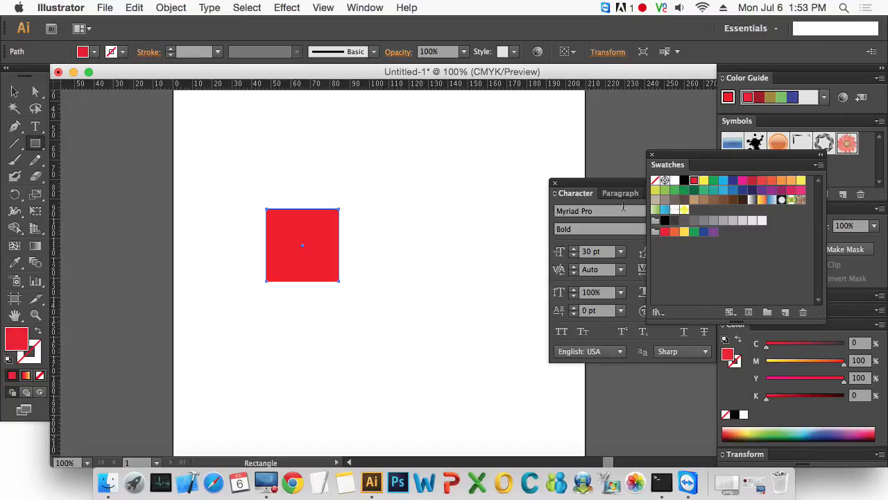
left_click(723, 221)
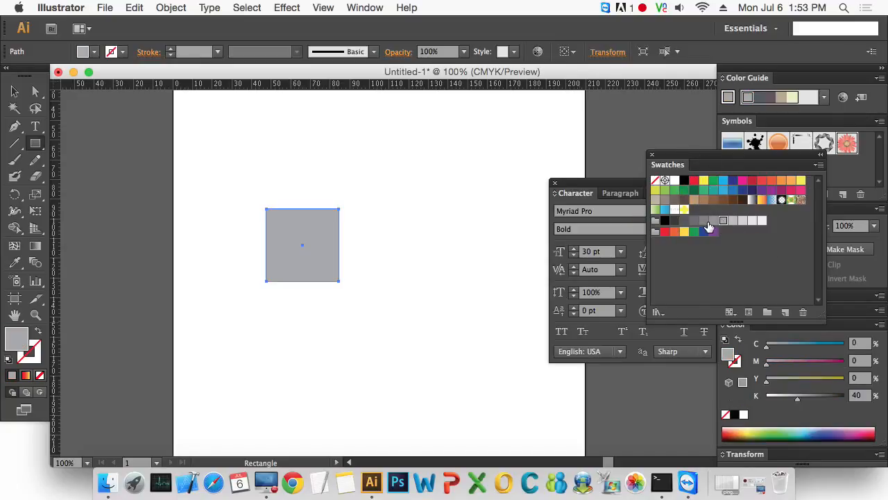
left_click(705, 221)
left_click(742, 220)
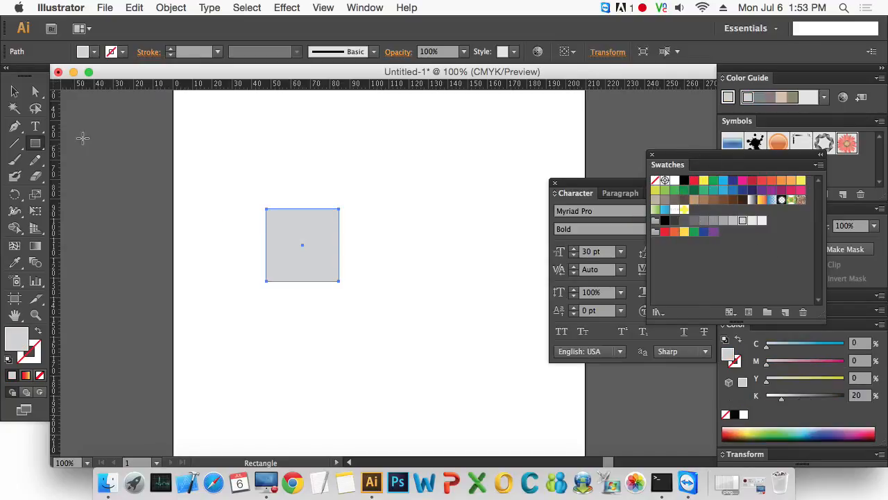
Step: Apply the last used Pucker & Bloat effect to the grey square to form a four-petal flower
left_click(14, 91)
left_click(286, 8)
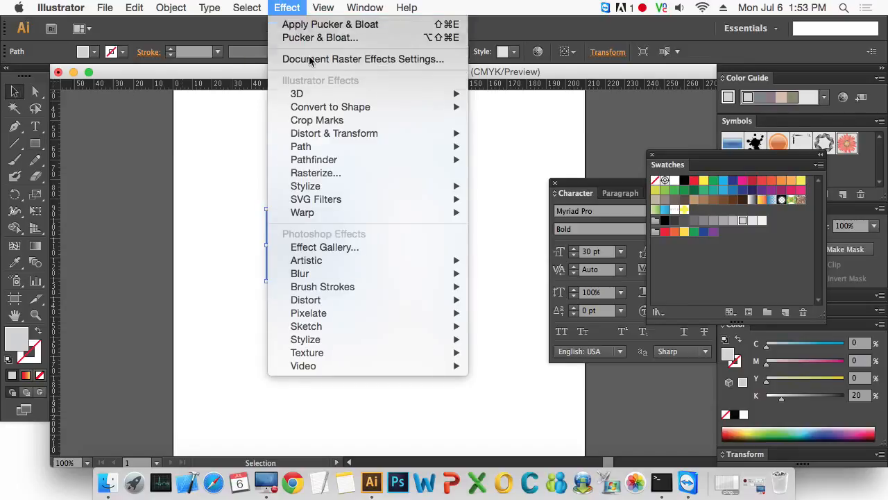
left_click(331, 24)
left_click(366, 311)
left_click(307, 254)
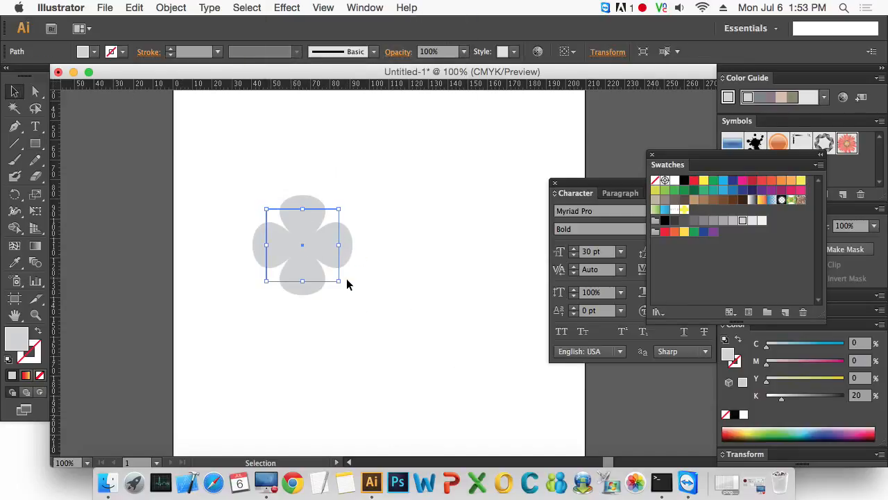
Step: Expand the appearance of the grey flower and scale it down proportionally about its center
left_click(164, 8)
left_click(240, 155)
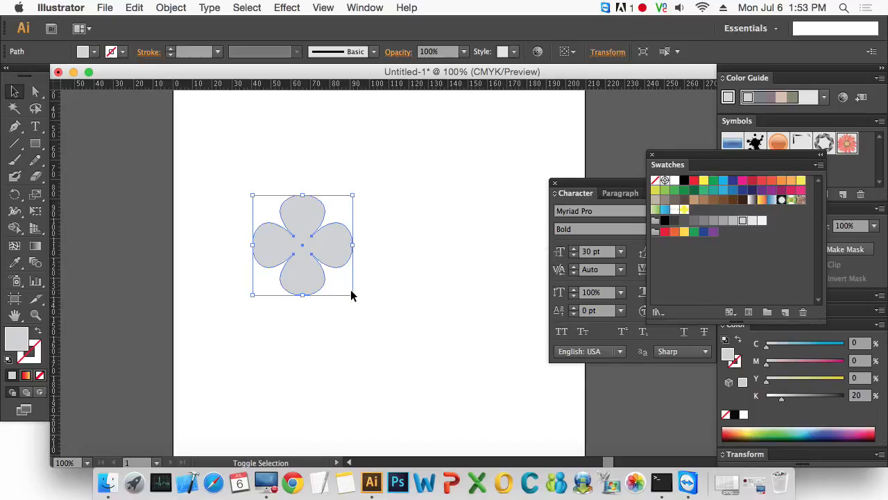
left_click_drag(351, 294, 317, 279)
left_click(364, 297)
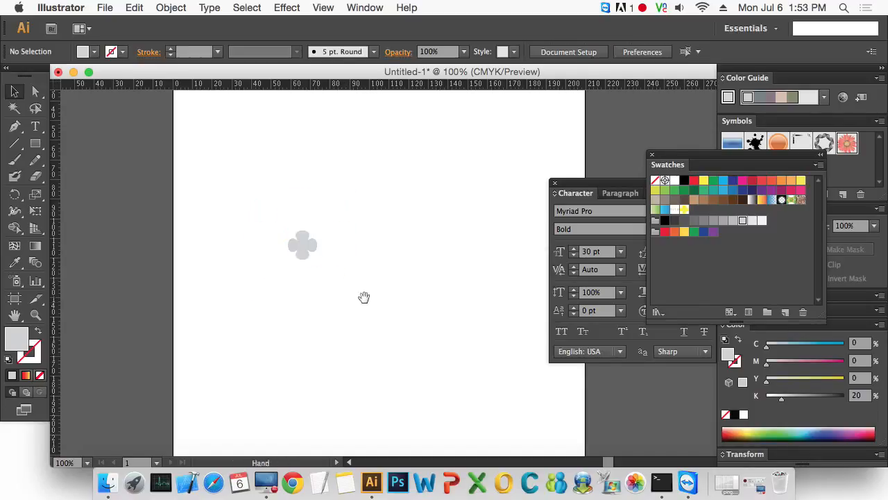
Step: Duplicate the small grey flower sideways and copy the pair upward to form a spaced two-by-two grid
left_click_drag(246, 192, 464, 358)
left_click_drag(439, 267, 317, 304)
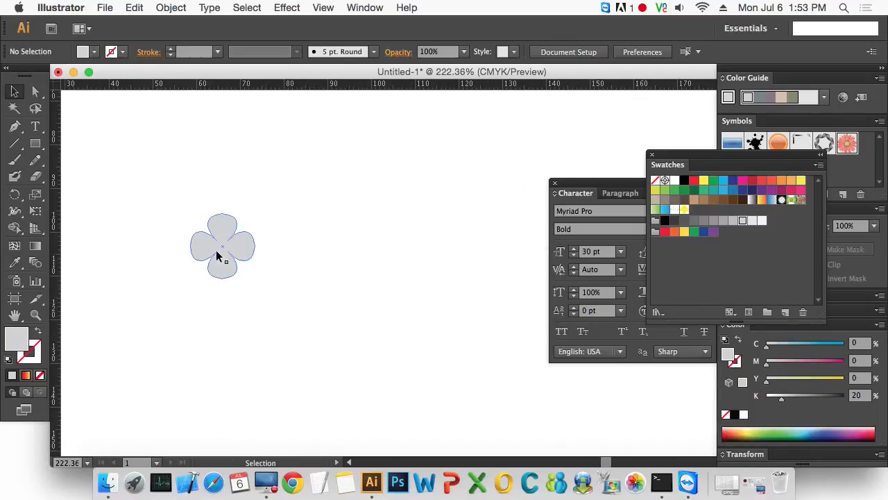
left_click_drag(216, 252, 297, 249)
left_click_drag(381, 358, 168, 222)
left_click_drag(293, 258, 290, 180)
left_click(421, 351)
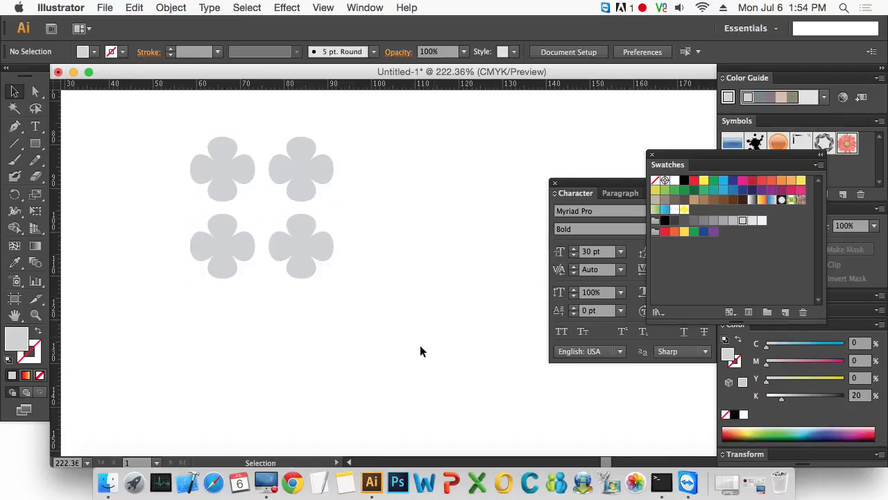
Step: Add the grid of four grey flowers to the swatches as a pattern
left_click_drag(388, 333, 254, 171)
left_click_drag(281, 242, 281, 319)
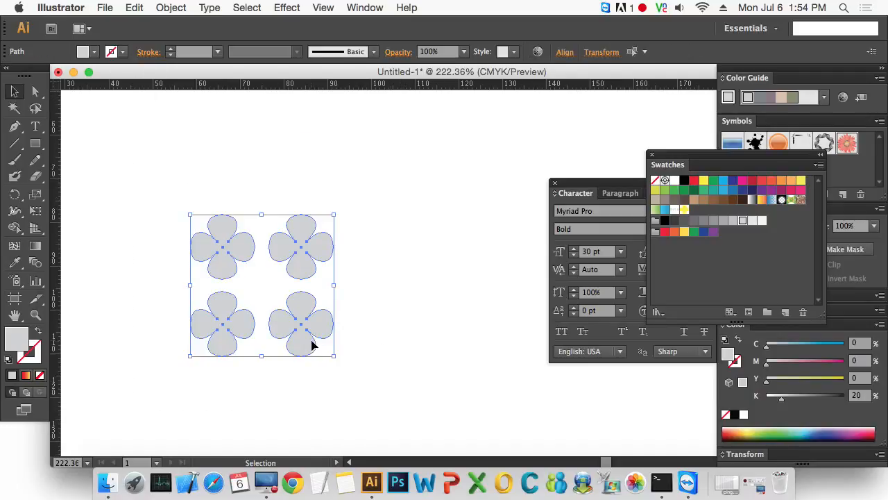
left_click_drag(312, 345, 778, 258)
left_click(498, 357)
Step: Draw a large rectangle over the lower part of the artboard and fill it with the grey four-flower pattern
key("super+1")
mouse_move(433, 337)
left_mouse_down()
mouse_move(271, 172)
mouse_move(202, 172)
left_mouse_up()
left_click(35, 143)
mouse_move(124, 144)
left_mouse_down()
mouse_move(225, 200)
mouse_move(498, 400)
left_mouse_up()
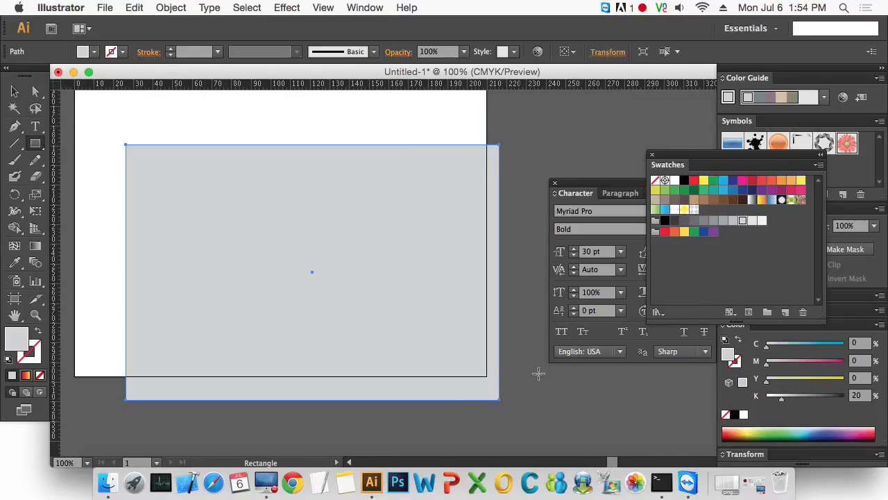
left_click(694, 210)
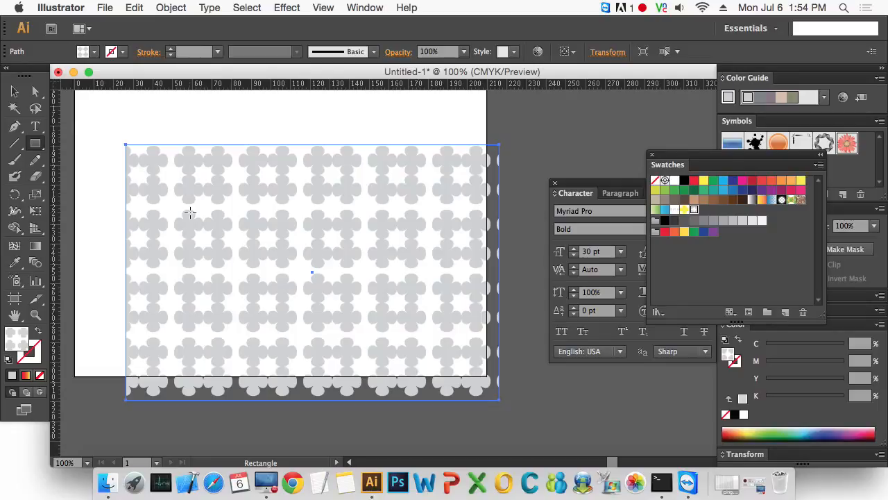
Step: Shrink the patterned rectangle so it fits inside the artboard, and delete it after examining the pattern
key("v")
left_click(528, 364)
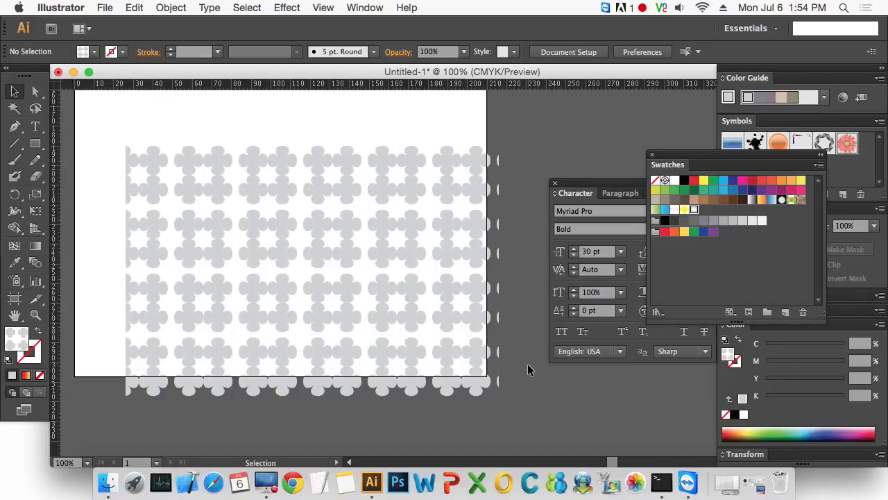
left_click(490, 372)
left_click_drag(498, 400, 442, 363)
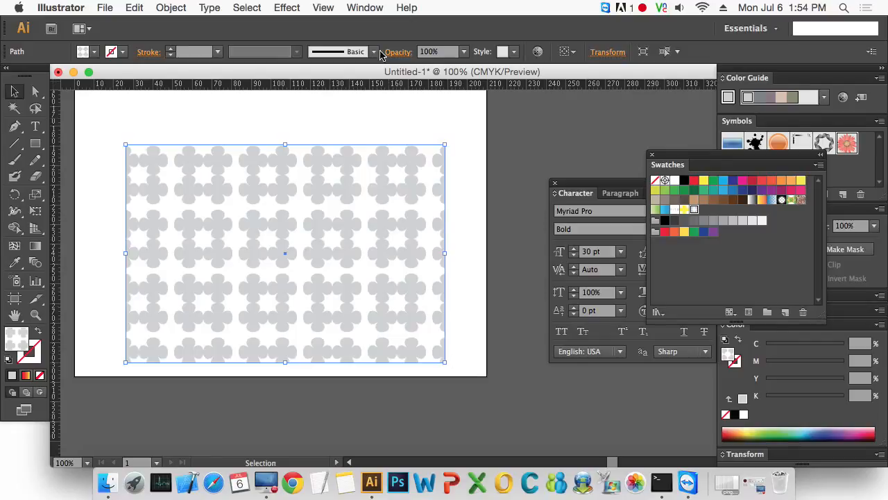
key("Delete")
Step: Display the available brushes and place them beside the artboard
left_click(365, 8)
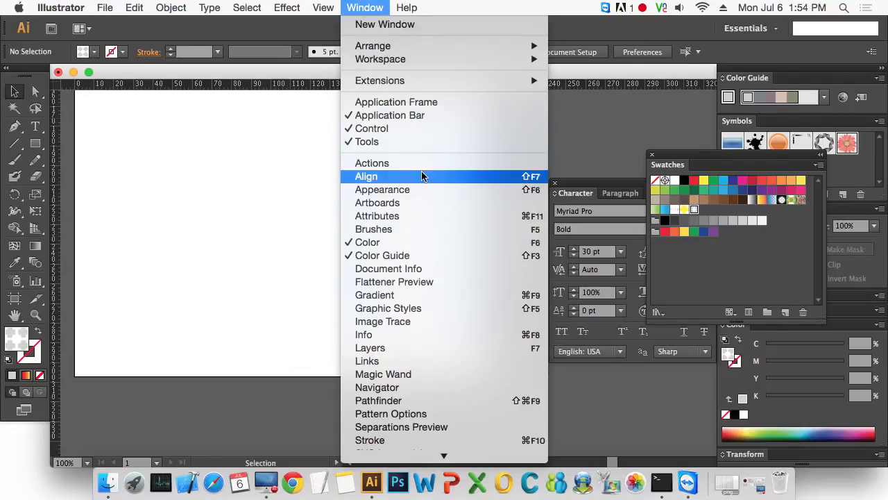
left_click(419, 229)
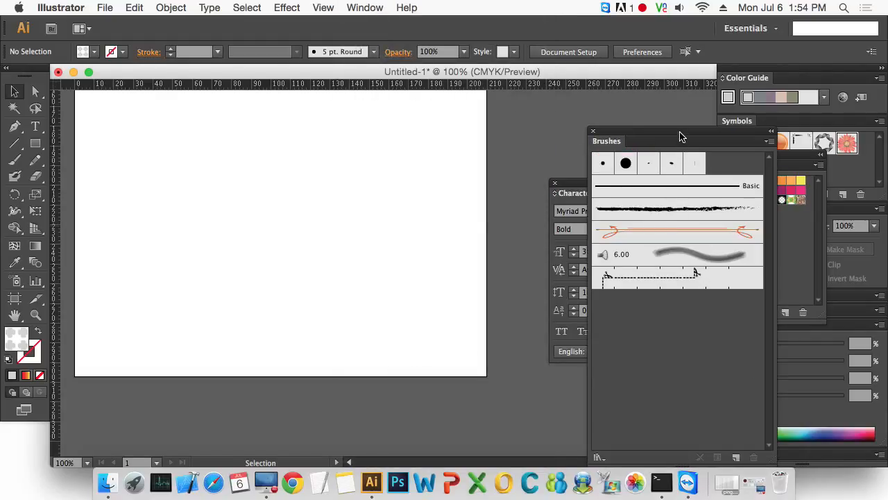
left_click_drag(680, 136, 566, 116)
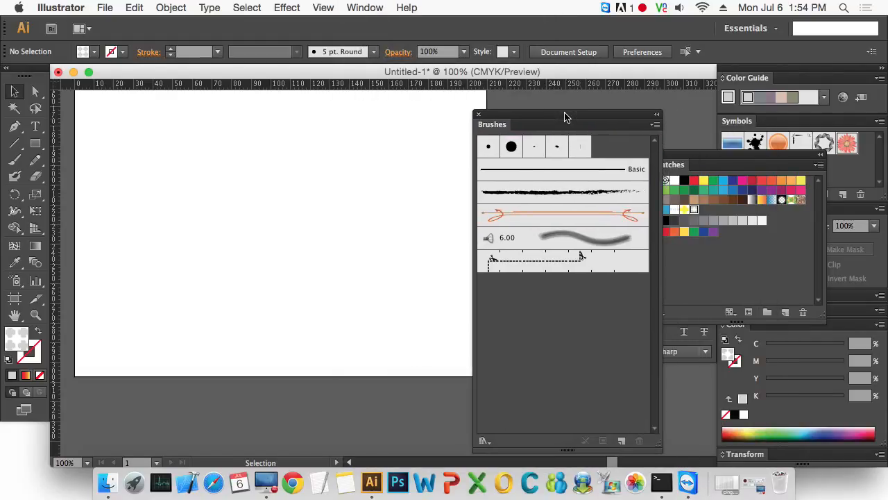
Step: Draw an open Pen path on the artboard with two straight segments forming a sideways V and one curved segment
left_click(15, 126)
left_click(124, 264)
left_click(322, 342)
left_click(280, 140)
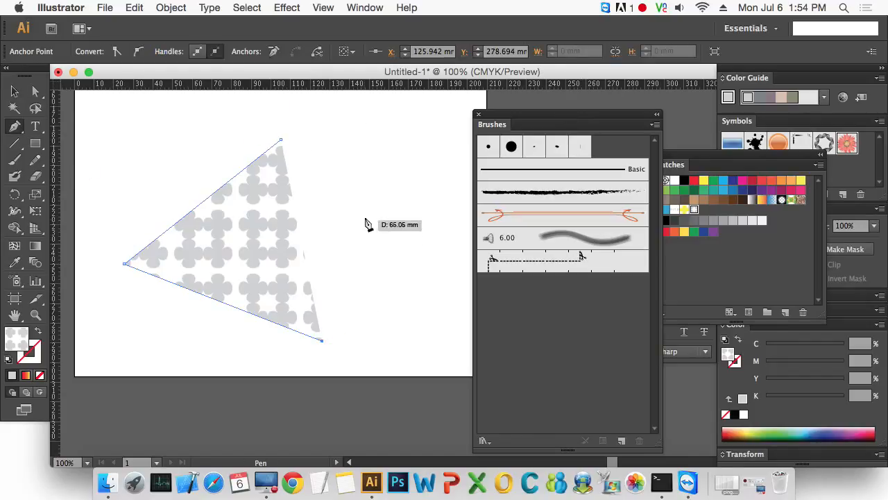
left_click_drag(363, 215, 424, 224)
Step: Give the open path the default black stroke and remove its fill
left_click(39, 334)
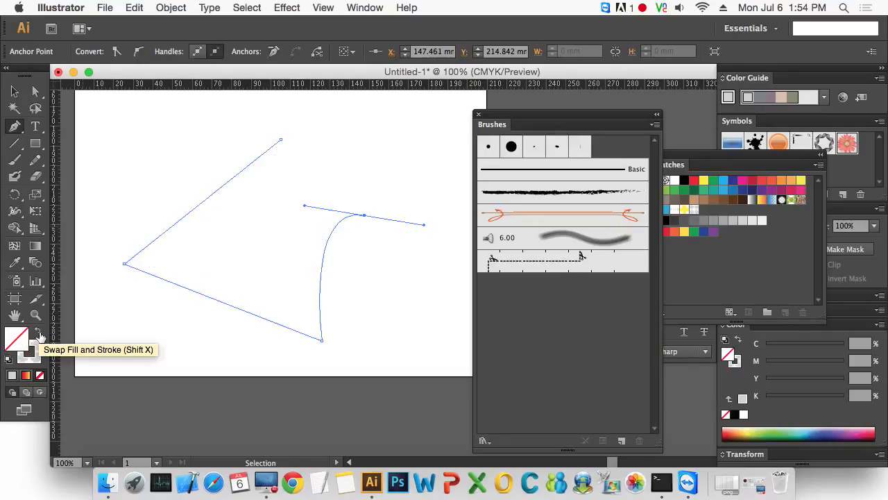
left_click(14, 91)
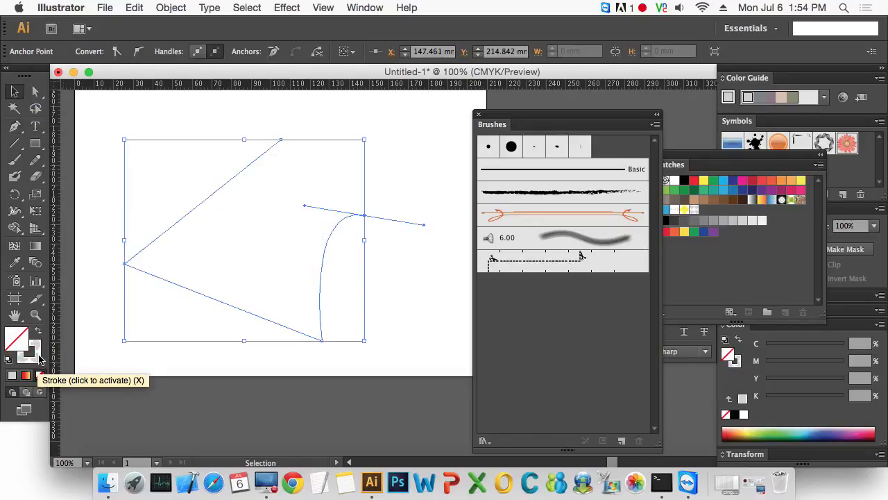
left_click(8, 358)
left_click(7, 340)
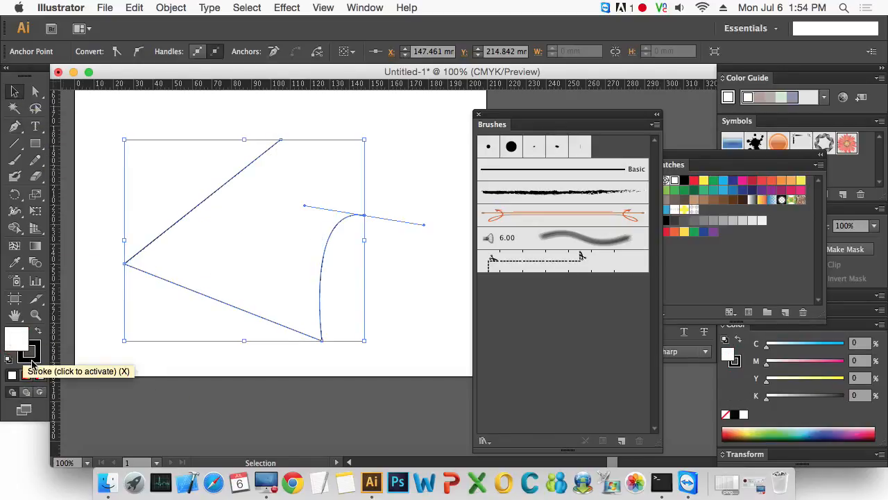
left_click(40, 375)
Step: Try the calligraphic brushes one after another on the open path, ending with 5 pt. Flat
left_click(510, 147)
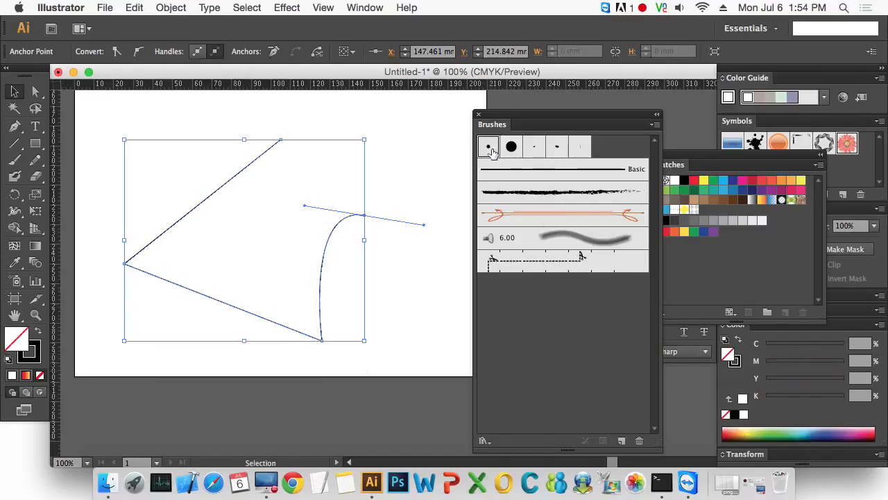
left_click(533, 147)
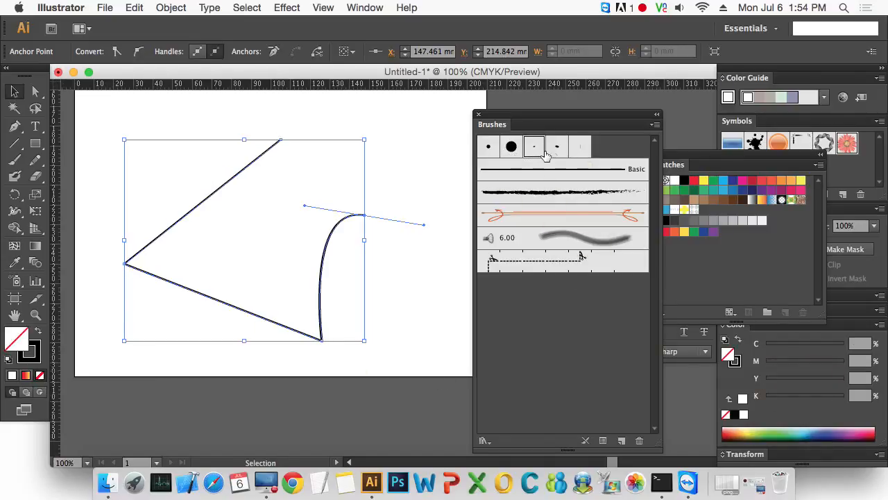
left_click(556, 147)
left_click(581, 147)
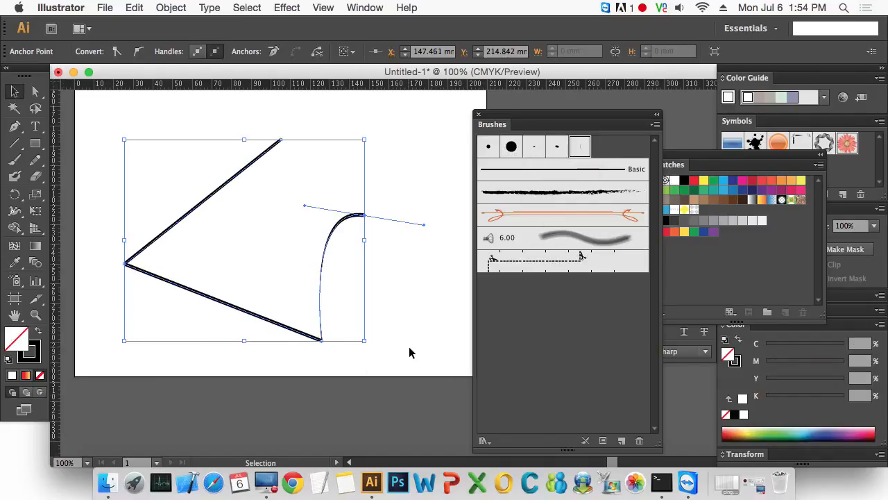
left_click(406, 374)
left_click_drag(407, 374, 285, 281)
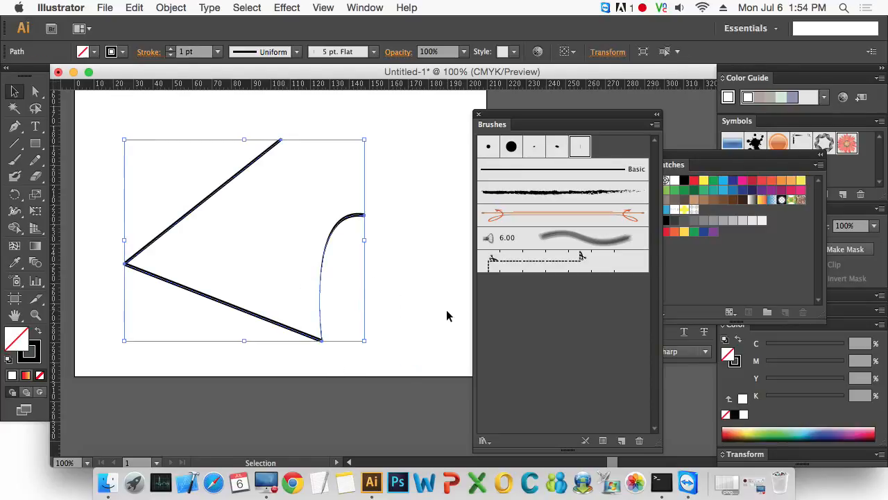
left_click(415, 311)
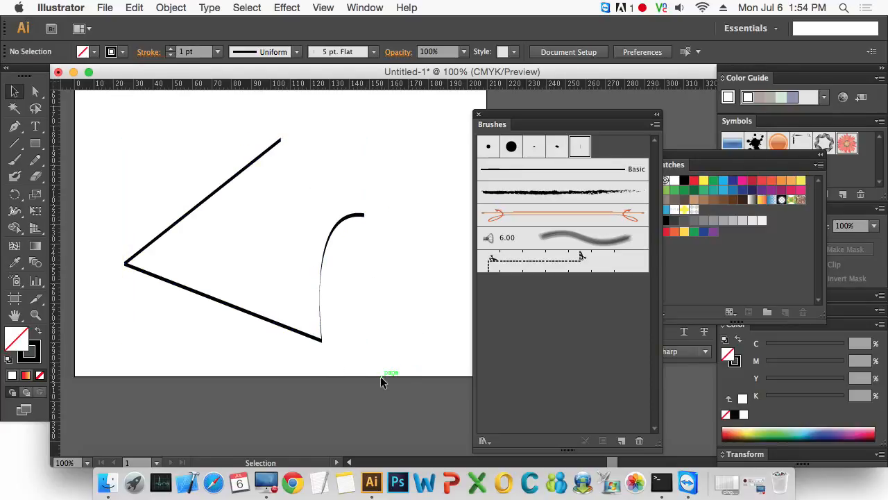
Step: Compare the charcoal, arrow-ornament, bristle and dashed scissors brushes on the open path, and finish with the Basic brush
left_click_drag(381, 376, 259, 311)
left_click(565, 172)
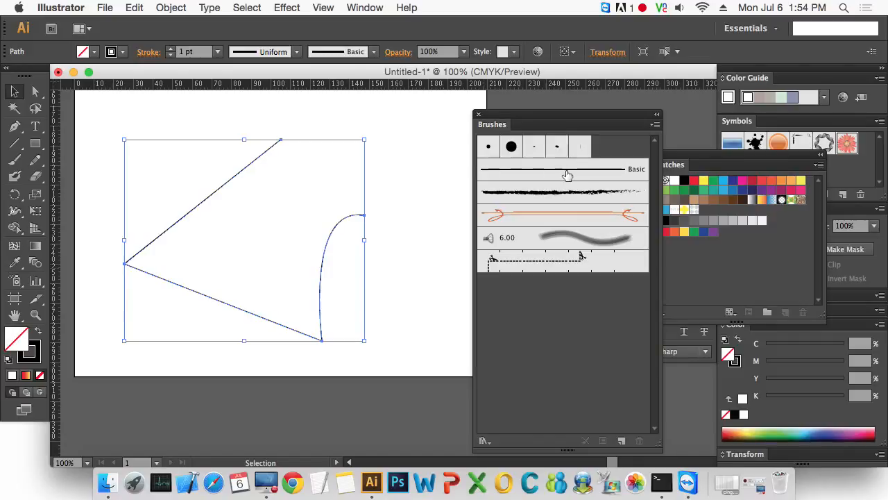
left_click(565, 195)
left_click(567, 222)
left_click(569, 238)
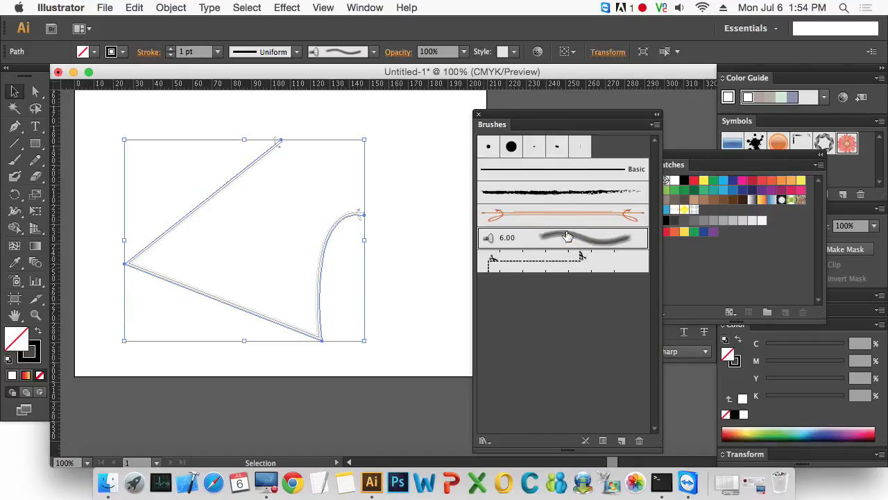
left_click(544, 266)
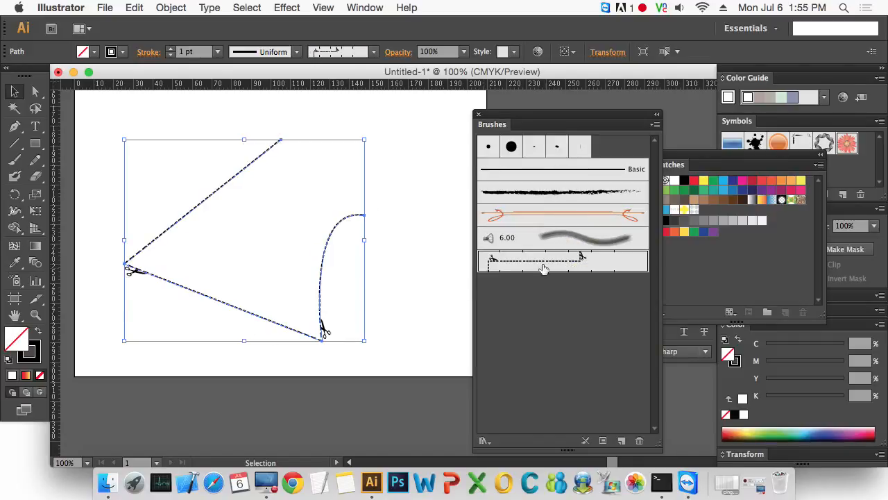
left_click(590, 238)
left_click(589, 218)
left_click(587, 173)
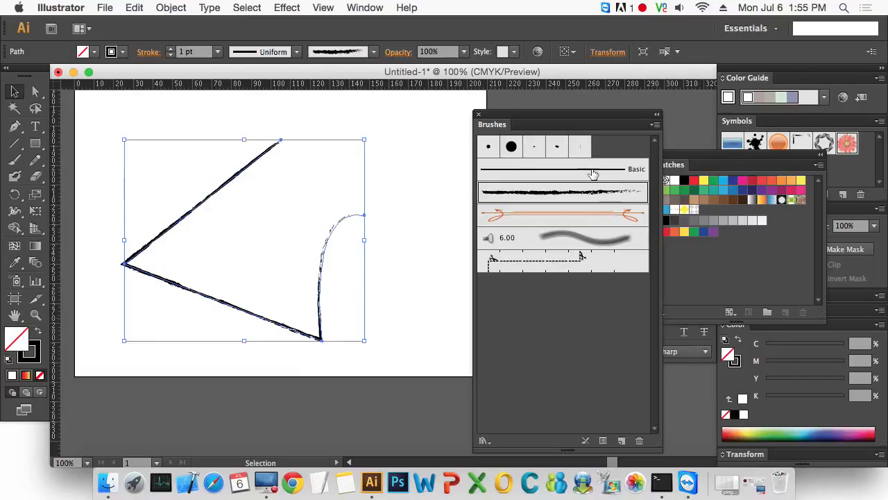
left_click(419, 272)
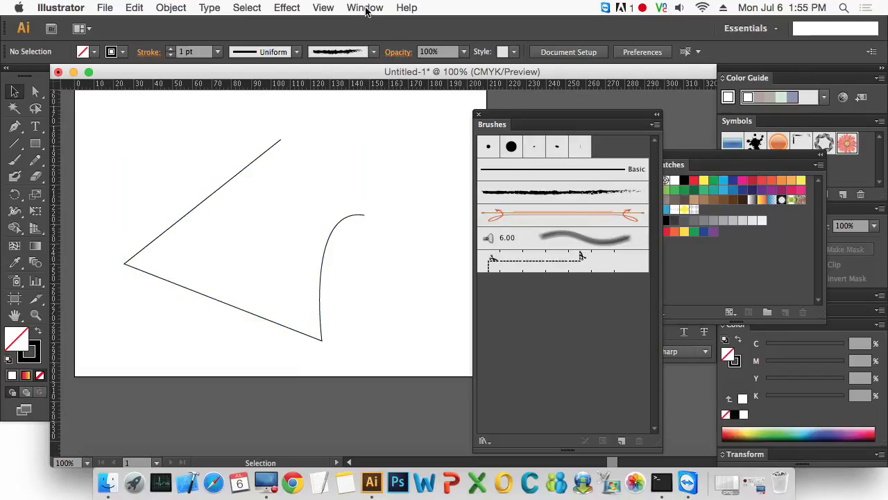
Step: Open the Maps symbol library
left_click(366, 8)
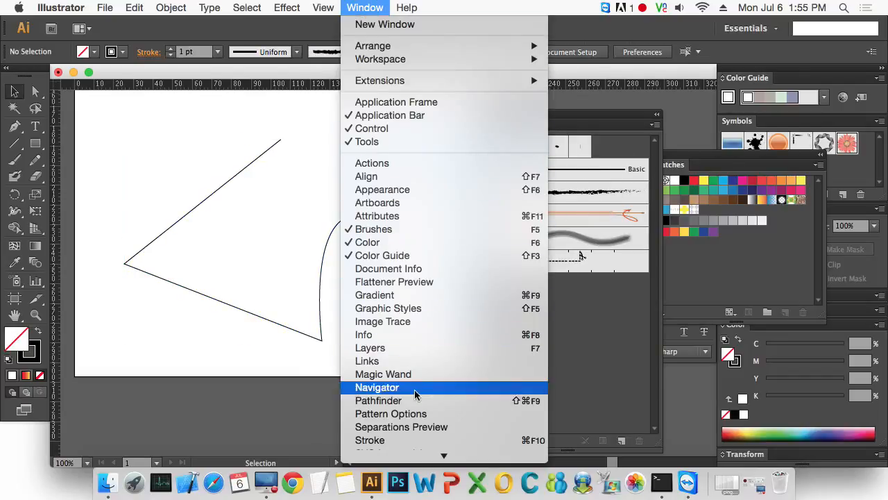
mouse_move(463, 434)
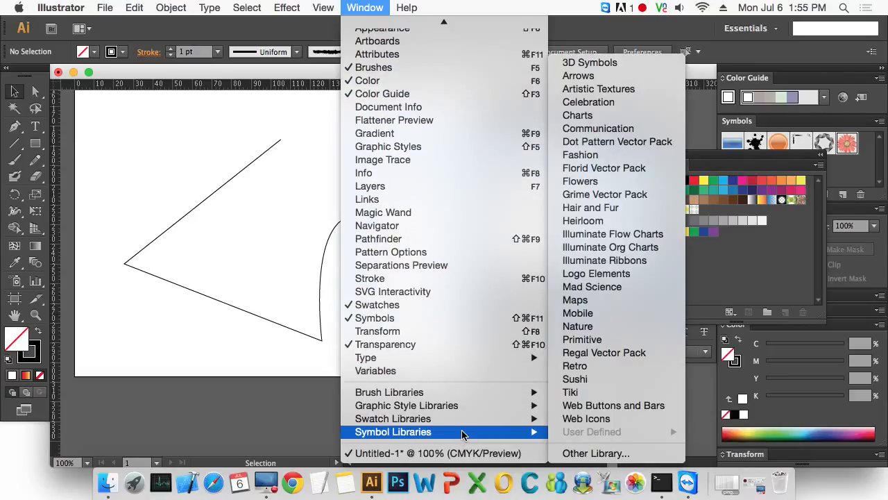
left_click(596, 302)
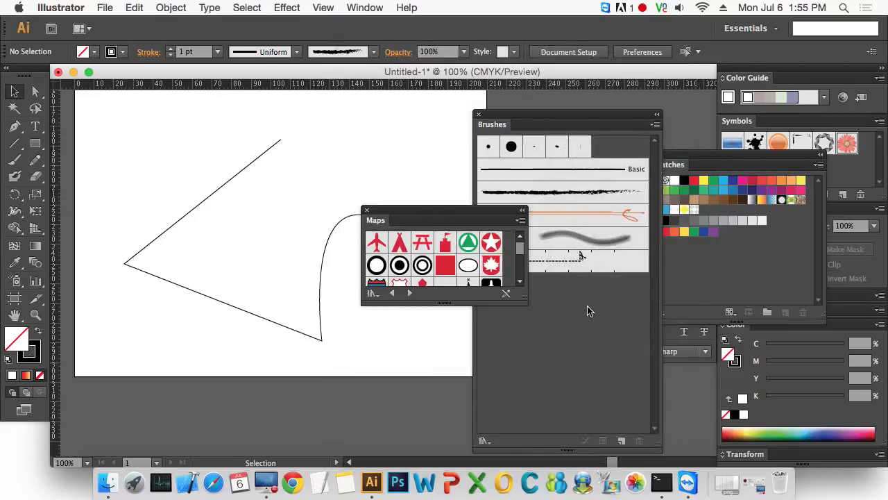
Step: Open the Mobile symbol library, enlarge its panel and browse the orange and grey symbols
left_click(365, 8)
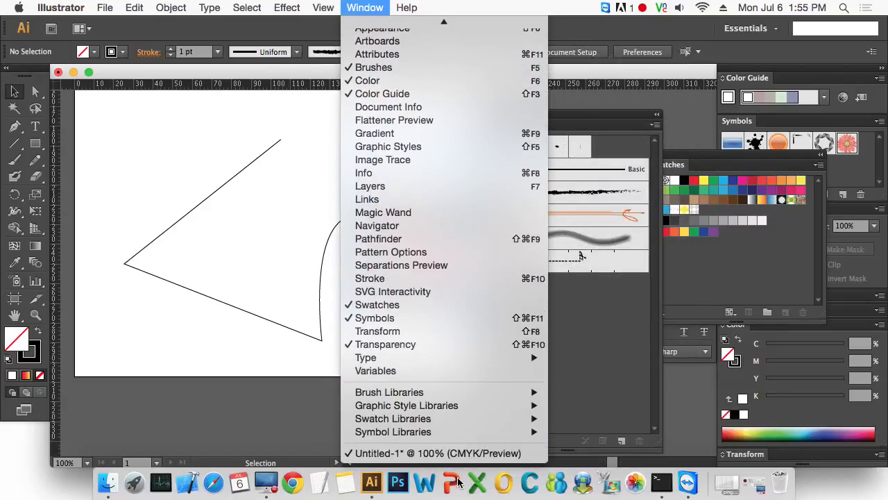
mouse_move(466, 432)
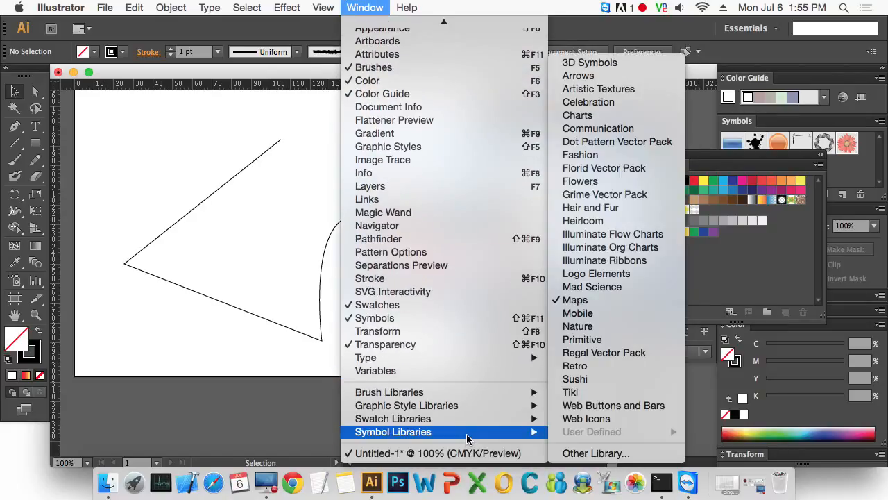
left_click(628, 315)
left_click_drag(527, 302, 637, 445)
left_click_drag(630, 386, 631, 430)
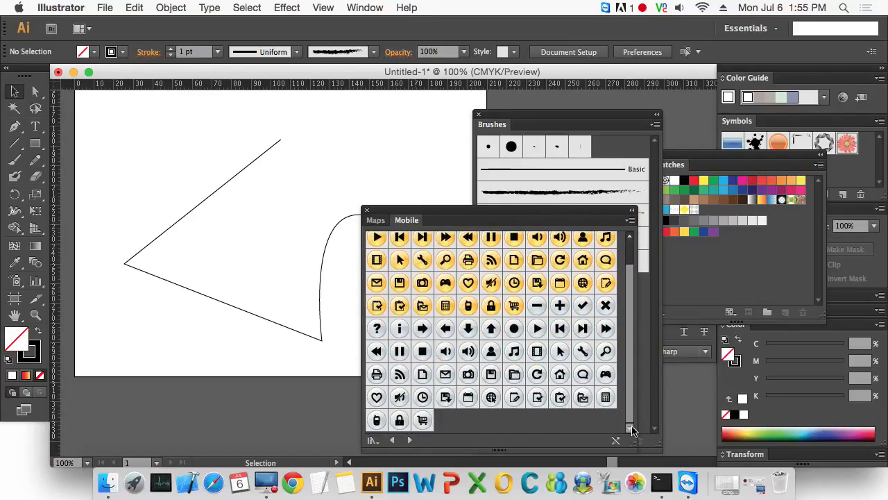
scroll(561, 347, "up", 2)
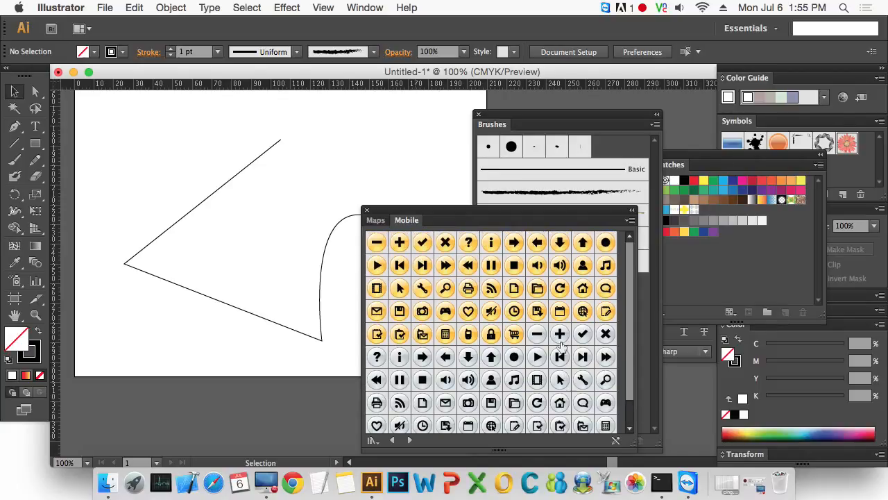
Step: Place the orange left arrow and calculator symbols and the grey stop, backward and printer symbols on the artboard
left_click_drag(542, 253, 273, 222)
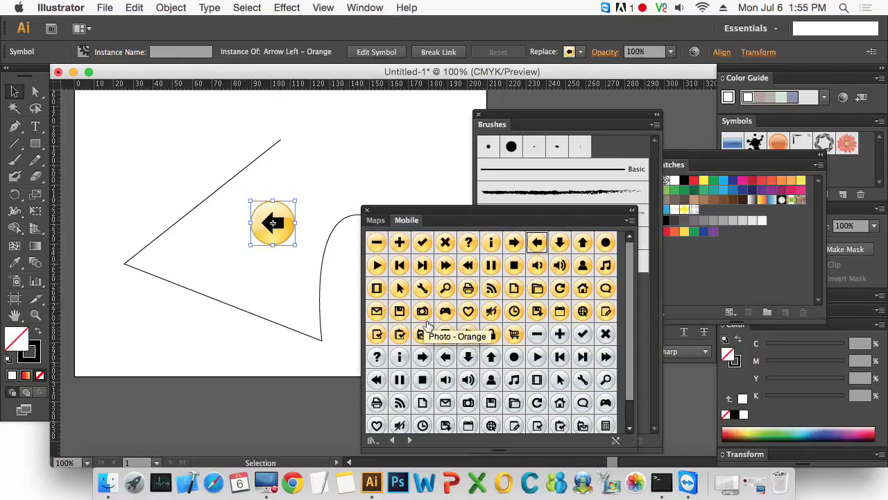
left_click_drag(445, 335, 273, 278)
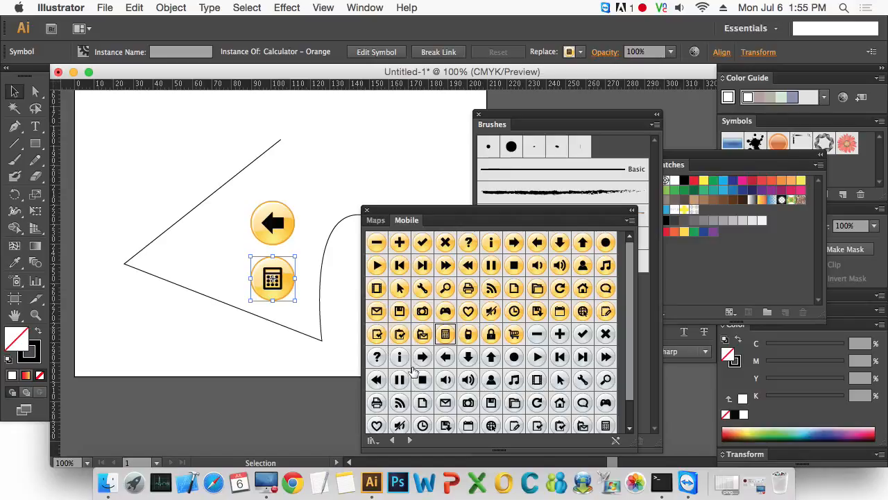
left_click_drag(419, 382, 210, 276)
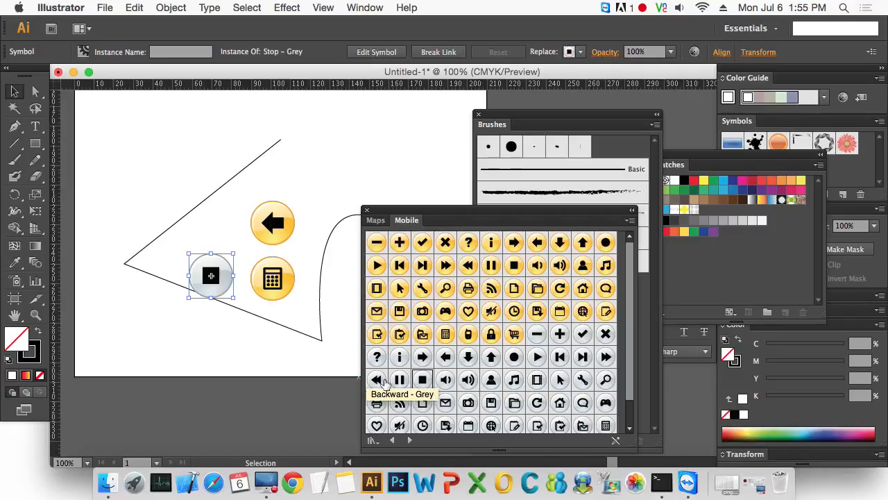
left_click_drag(376, 380, 86, 196)
left_click_drag(377, 403, 152, 125)
Step: Rearrange the placed symbols, putting backward below the printer, stop beside the printer, and the calculator beside the left arrow
left_click_drag(88, 192, 158, 195)
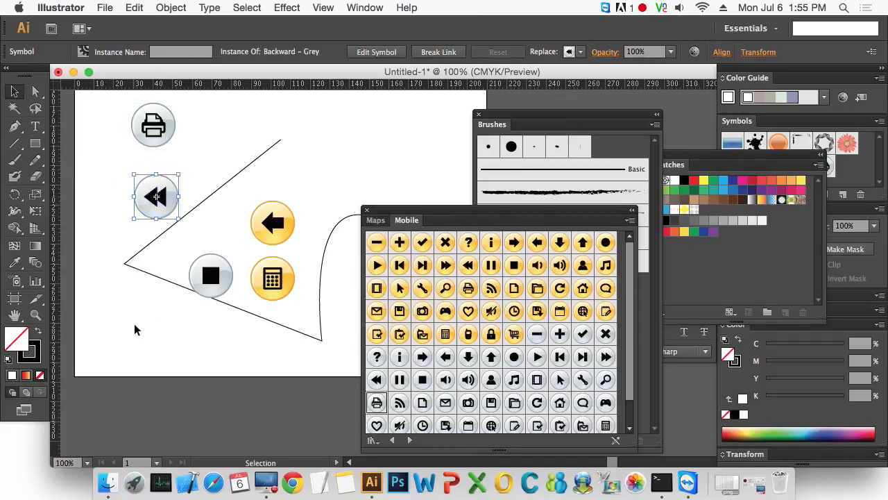
left_click(134, 329)
left_click_drag(208, 278, 214, 142)
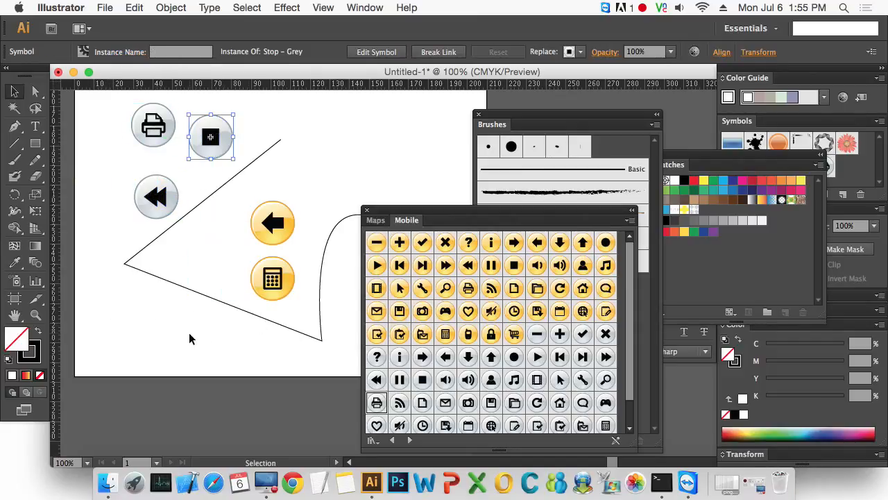
left_click(192, 337)
left_click_drag(284, 284, 226, 245)
left_click(182, 289)
Step: Open the Metal swatch library and enlarge its panel to show all the colour groups
left_click(365, 8)
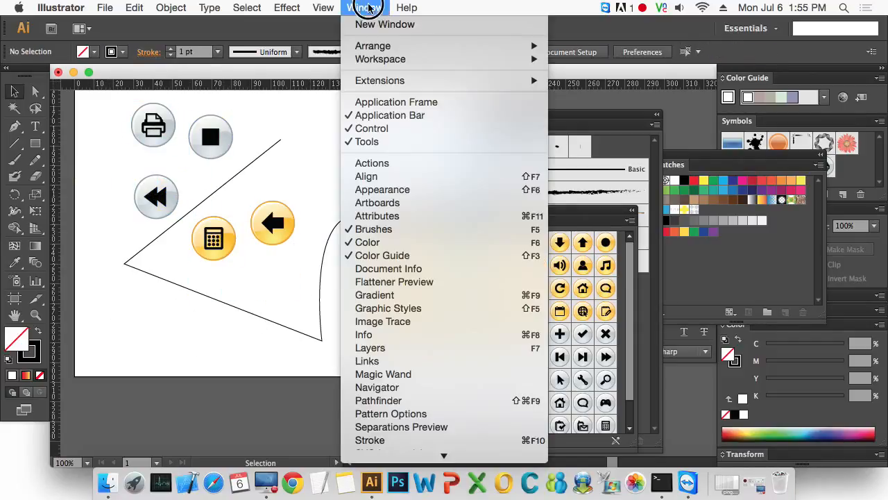
scroll(479, 347, "down", 5)
mouse_move(485, 419)
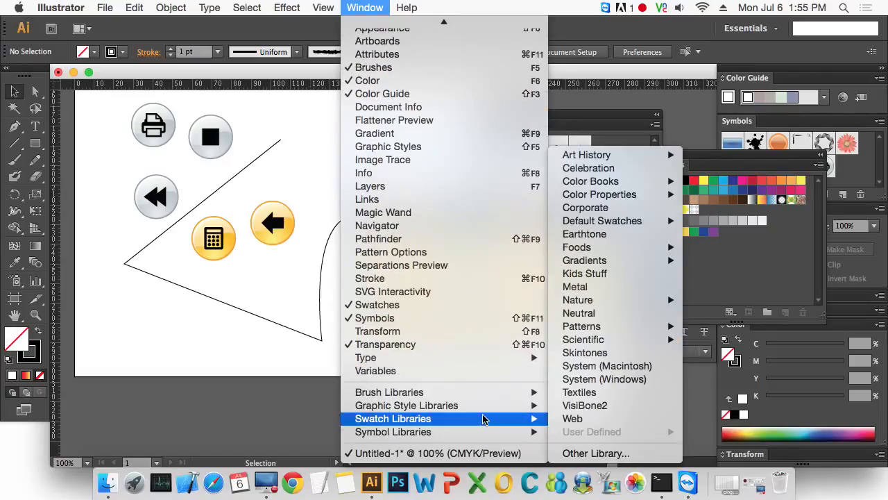
left_click(633, 292)
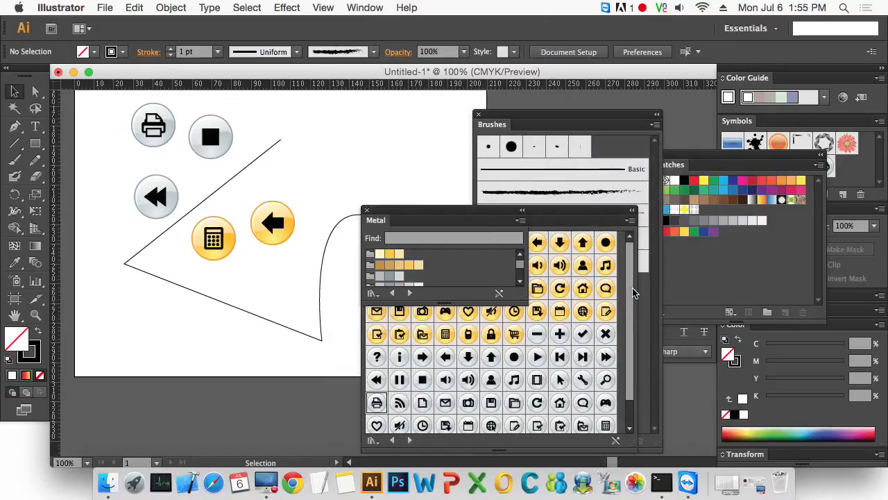
left_click_drag(521, 297, 603, 439)
Step: Select the four flowers and try several grey Metal swatches as their fill
left_click_drag(303, 135, 191, 170)
left_click(222, 189)
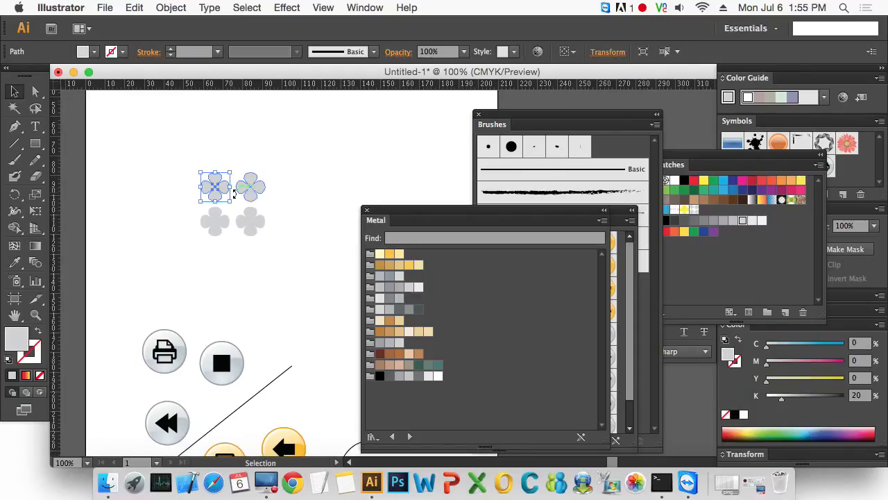
left_click_drag(273, 243, 192, 146)
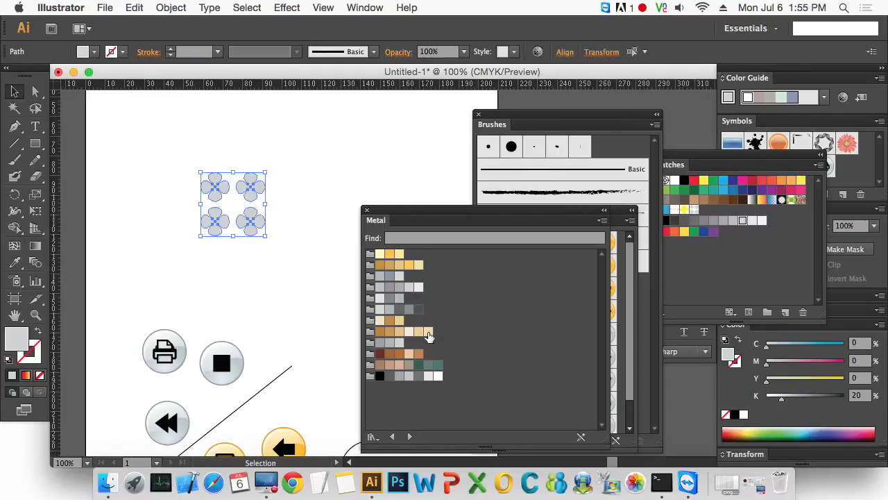
left_click(409, 310)
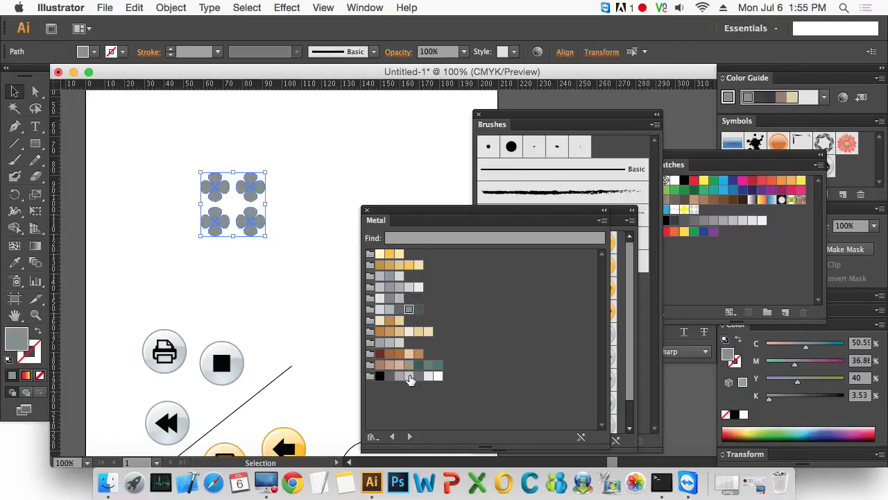
left_click(409, 377)
left_click(399, 376)
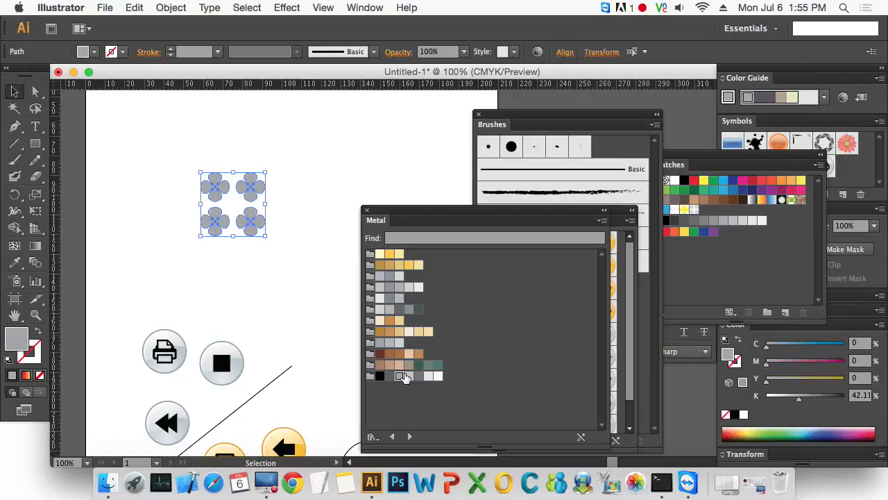
left_click(399, 287)
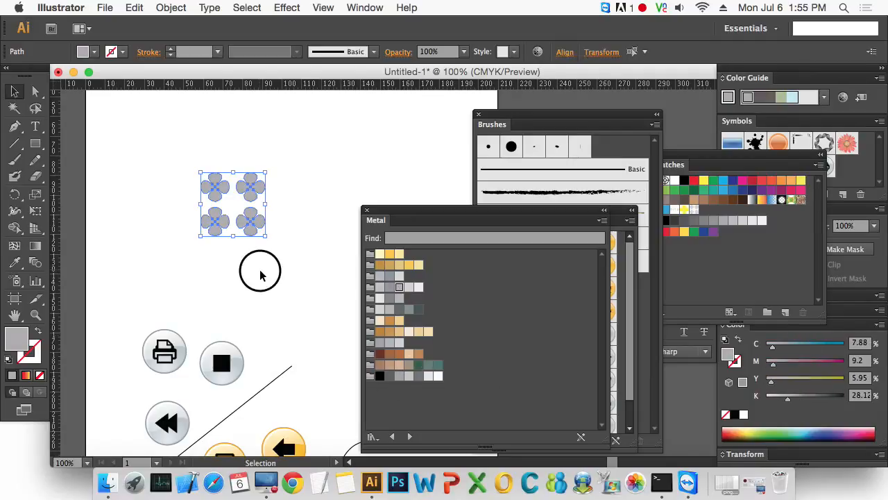
left_click(295, 304)
left_click_drag(183, 136, 267, 260)
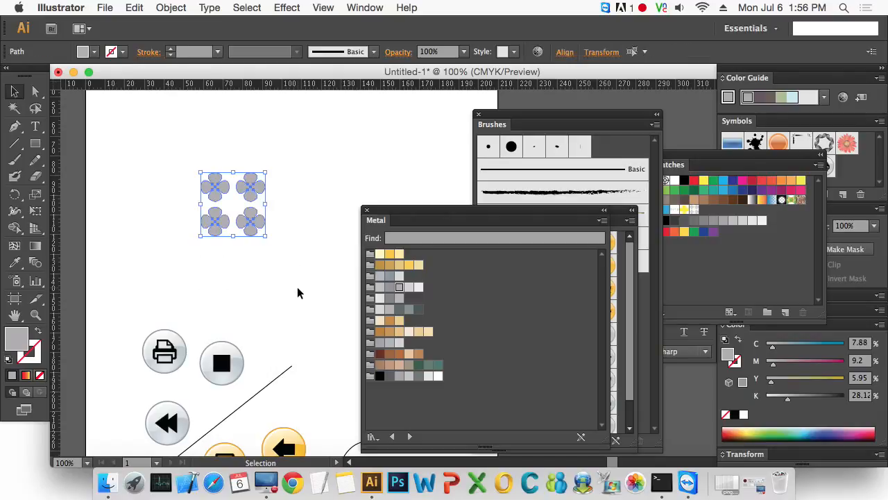
left_click(298, 292)
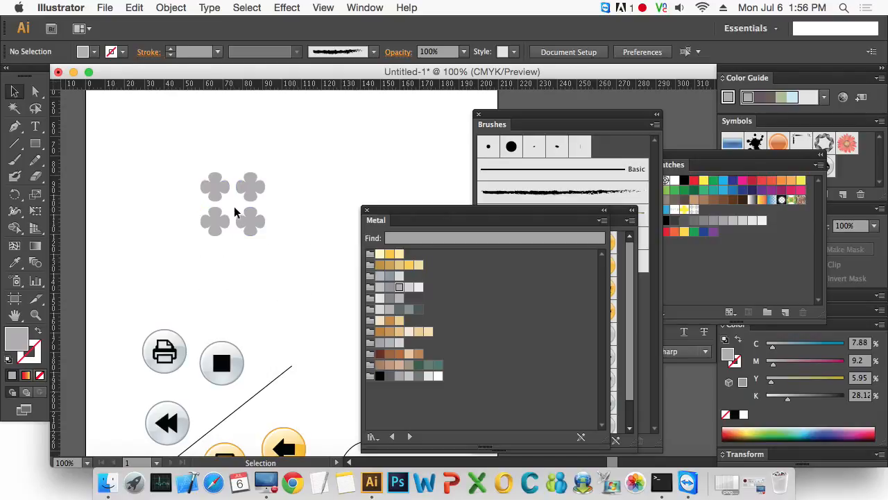
Step: Try the first Metal group's yellow swatches on the four flowers, ending with its third swatch, a light gold
left_click_drag(159, 144, 310, 270)
left_click(381, 254)
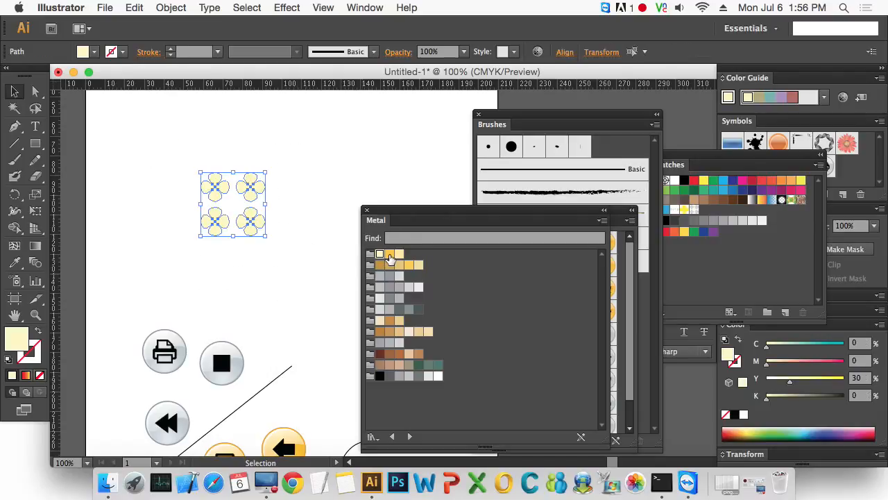
left_click(389, 253)
left_click(399, 253)
left_click(270, 306)
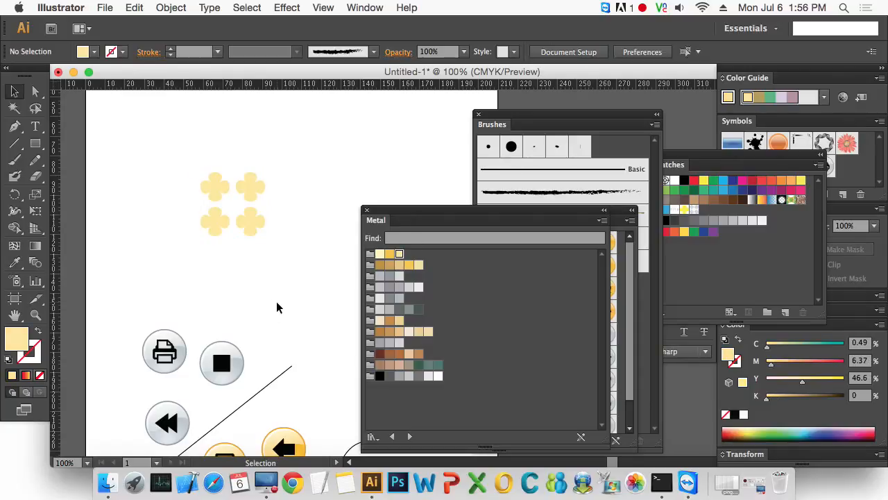
Step: Open the Artistic Effects graphic style library and move its panel above the Metal swatches
left_click(364, 8)
scroll(444, 416, "down", 5)
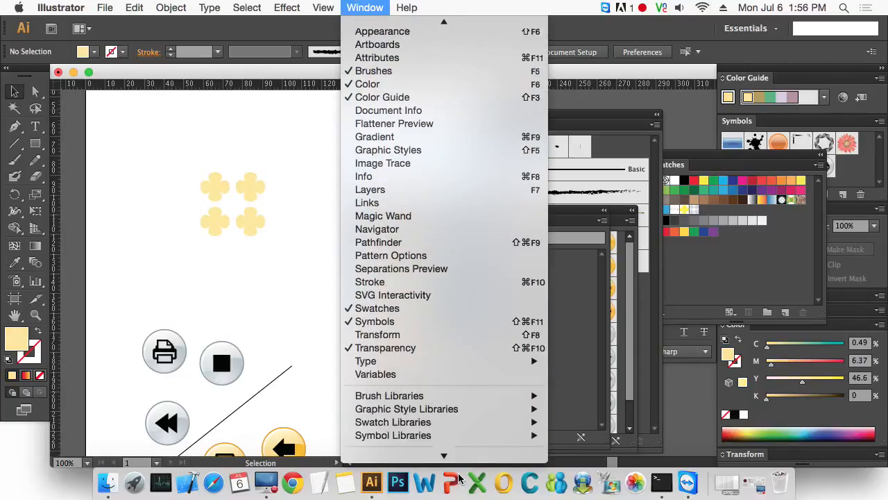
mouse_move(472, 418)
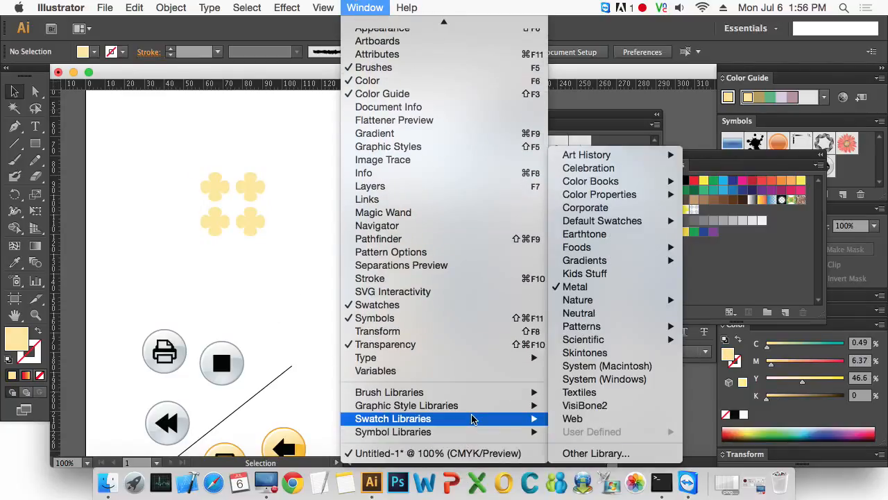
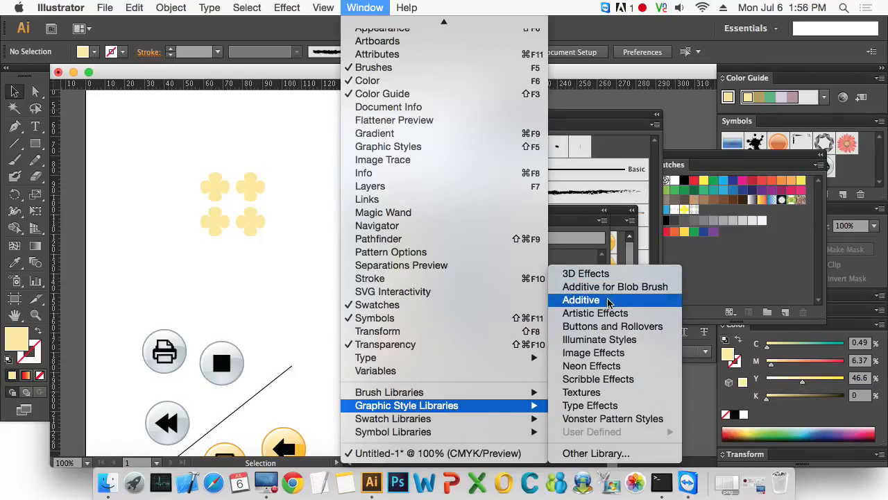
left_click(622, 319)
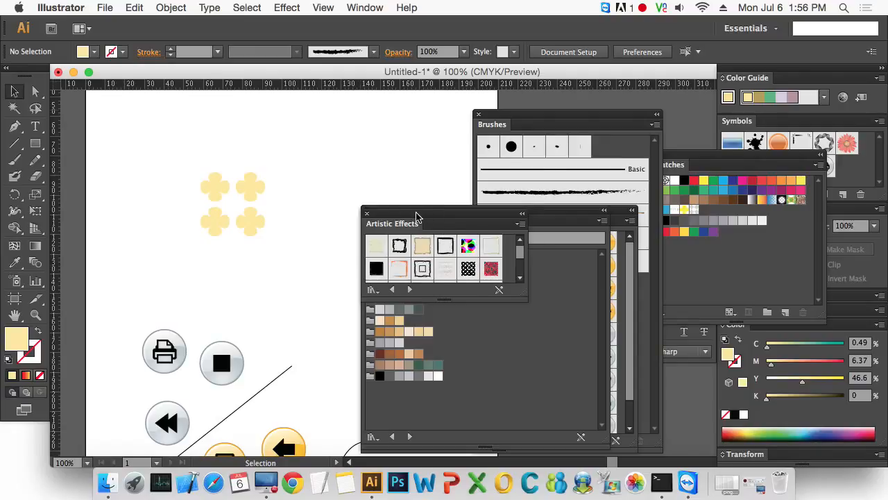
left_click_drag(417, 217, 412, 151)
Step: Delete the flowers, symbols and path from the artboard, and clear away the Metal, Maps/Mobile and Brushes panels
left_click_drag(113, 140, 316, 415)
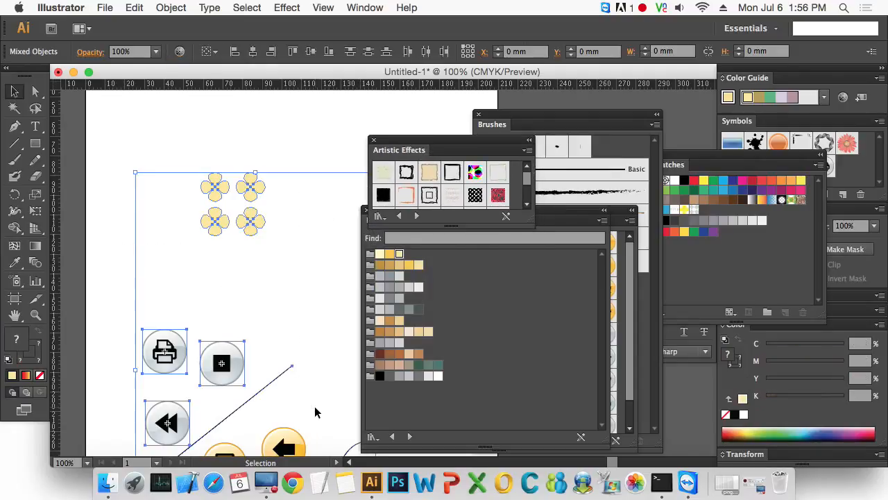
key("Delete")
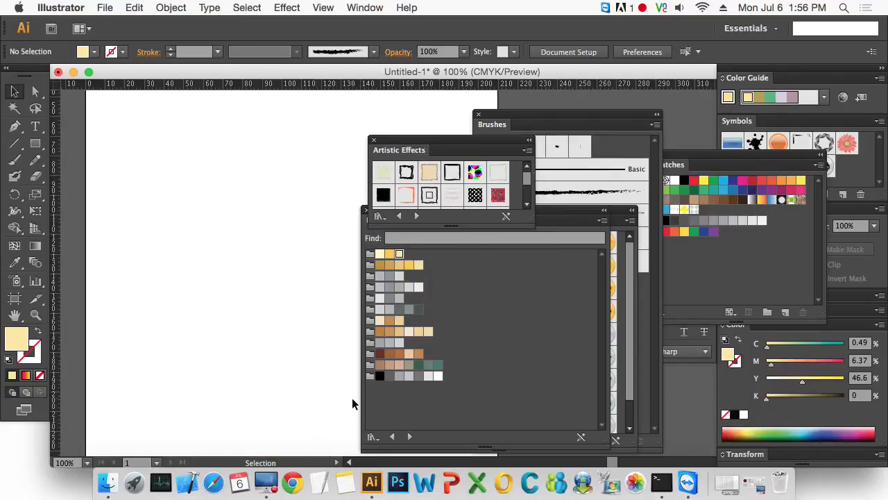
left_click(576, 221)
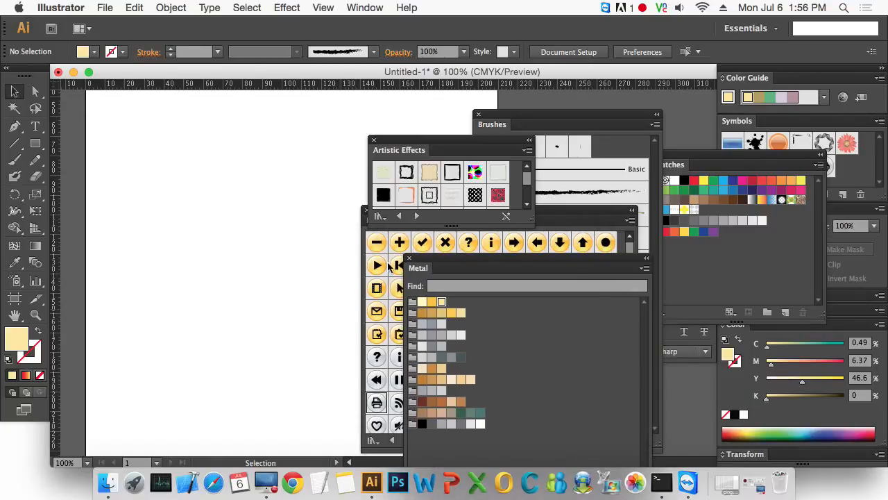
left_click_drag(557, 212, 581, 242)
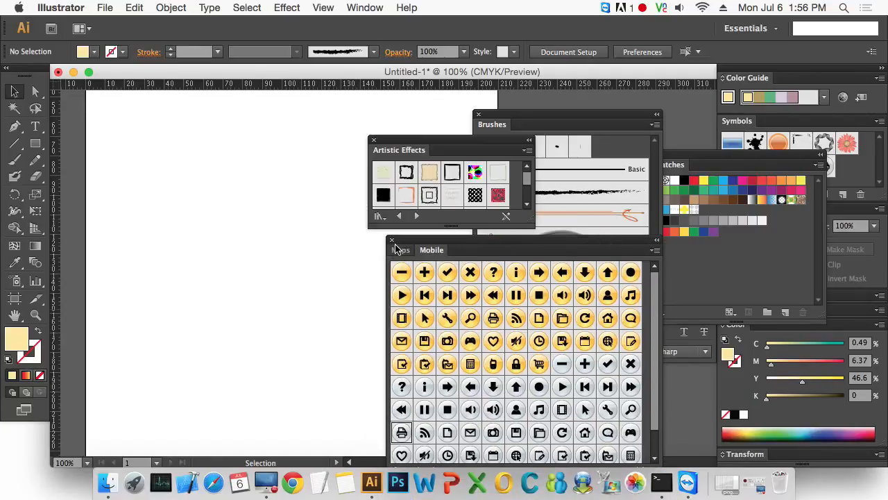
left_click(391, 243)
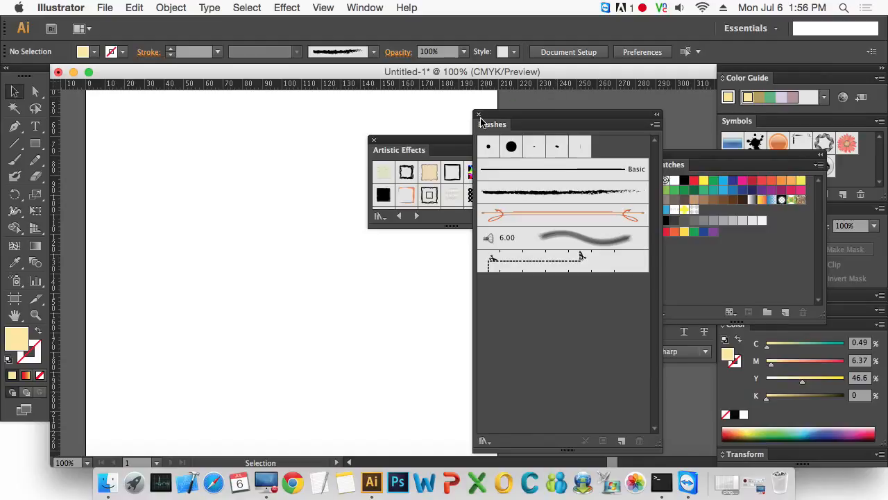
left_click(478, 115)
Step: Draw a light gold rectangle in the middle of the empty artboard and keep it selected
left_click(35, 143)
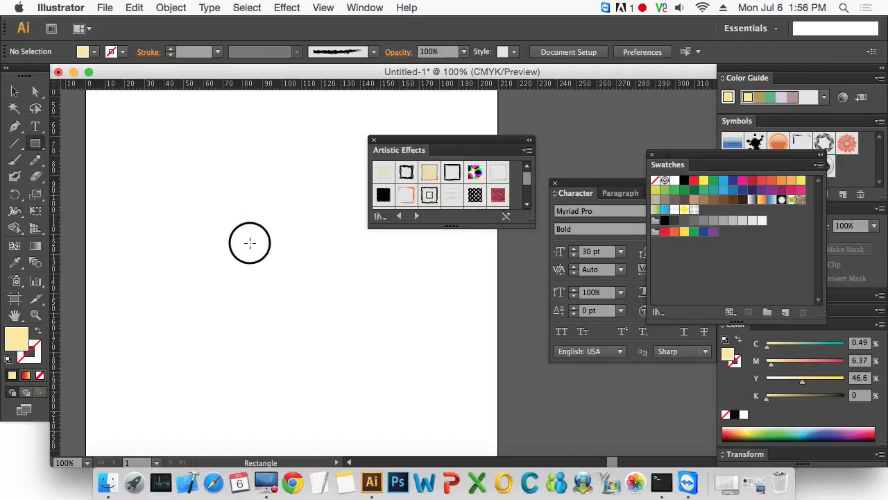
left_click_drag(248, 241, 398, 345)
left_click(15, 91)
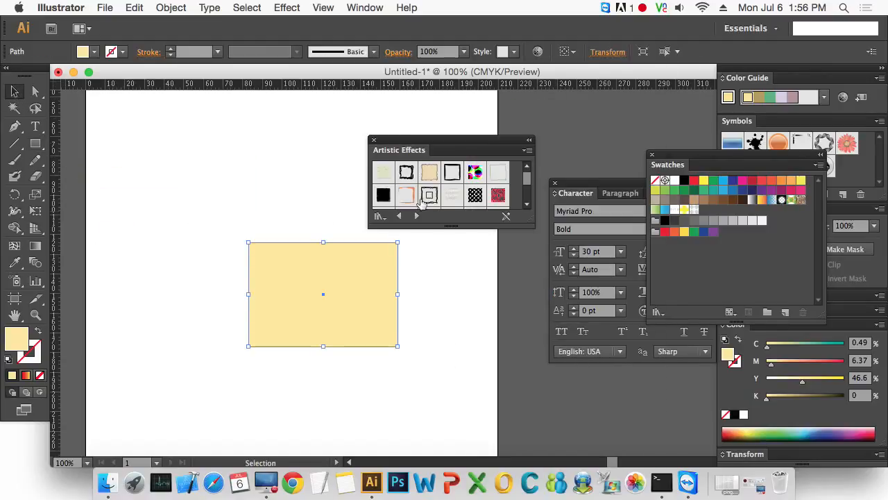
Step: Try different Artistic Effects styles on the rectangle, including the jagged concentric frame, the black dot pattern and thin outline styles
left_click(407, 195)
left_click(429, 196)
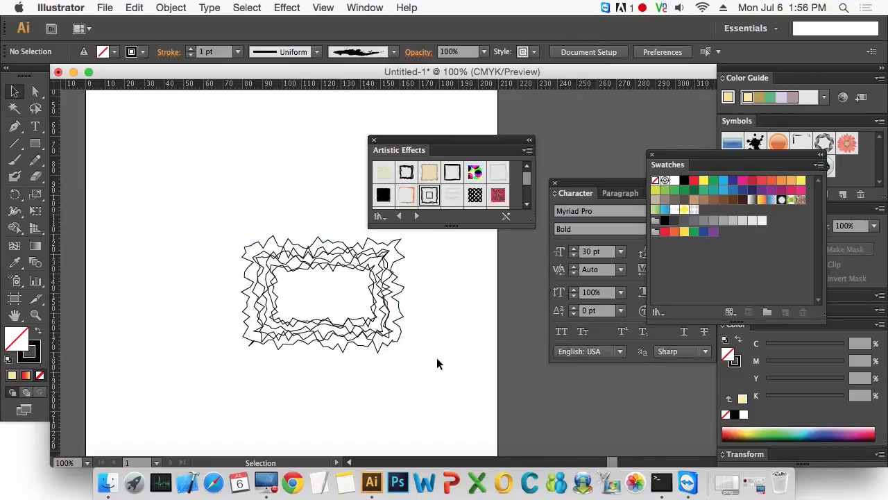
left_click(474, 195)
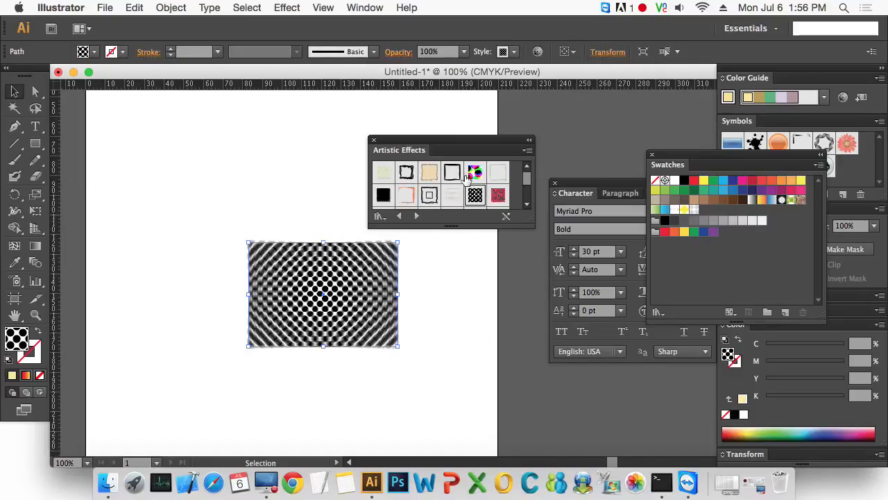
left_click(452, 172)
left_click(498, 172)
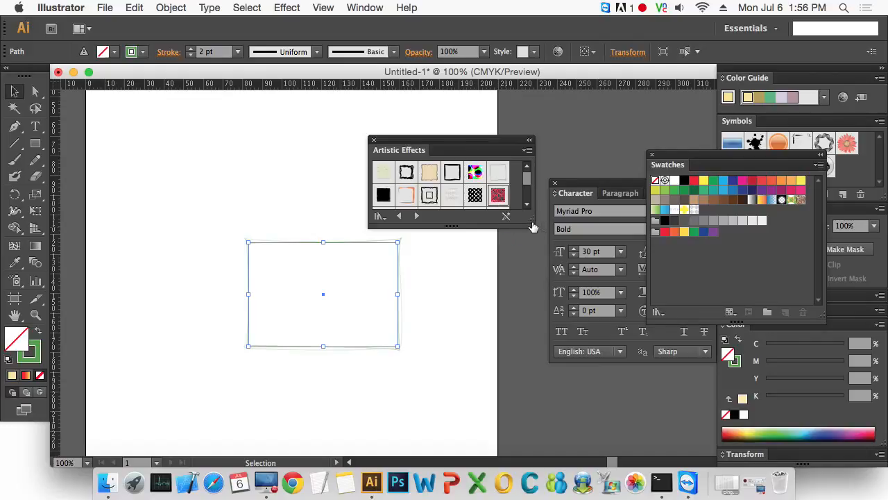
Step: Enlarge the Artistic Effects panel beside the rectangle and try the pink textured and pale horizontal-stripe styles on the rectangle
left_click_drag(533, 230, 603, 353)
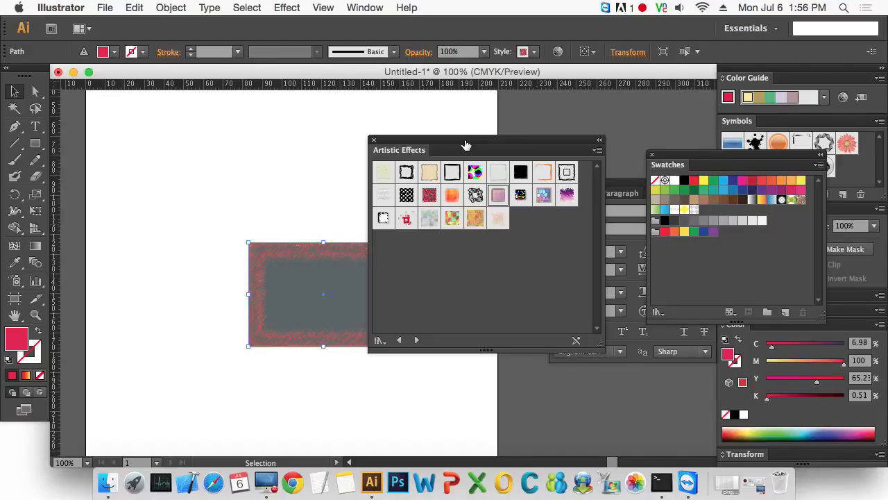
left_click_drag(468, 143, 590, 134)
left_click(438, 233)
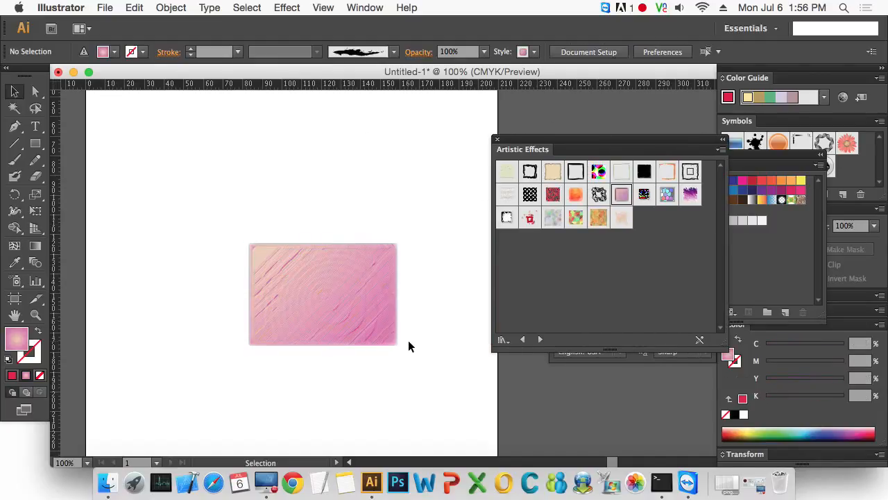
left_click_drag(308, 302, 281, 245)
left_click(509, 194)
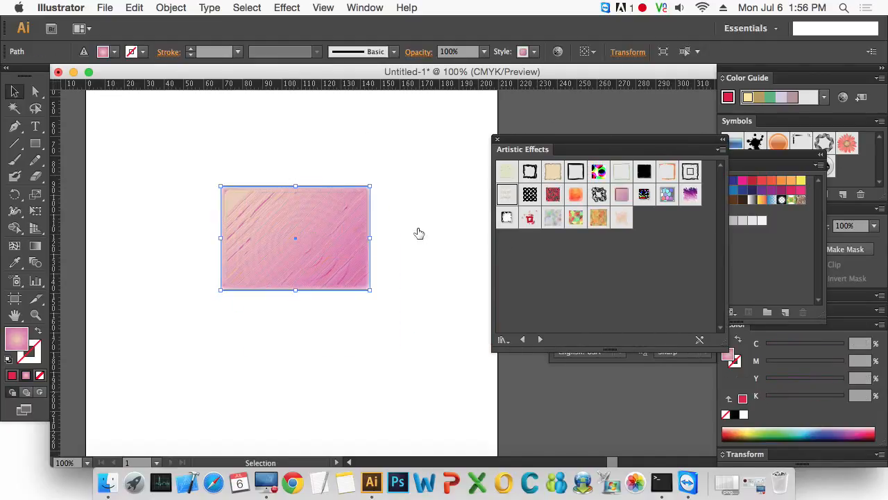
Step: Open the Neon Effects graphic style library
left_click(365, 7)
scroll(442, 444, "down", 5)
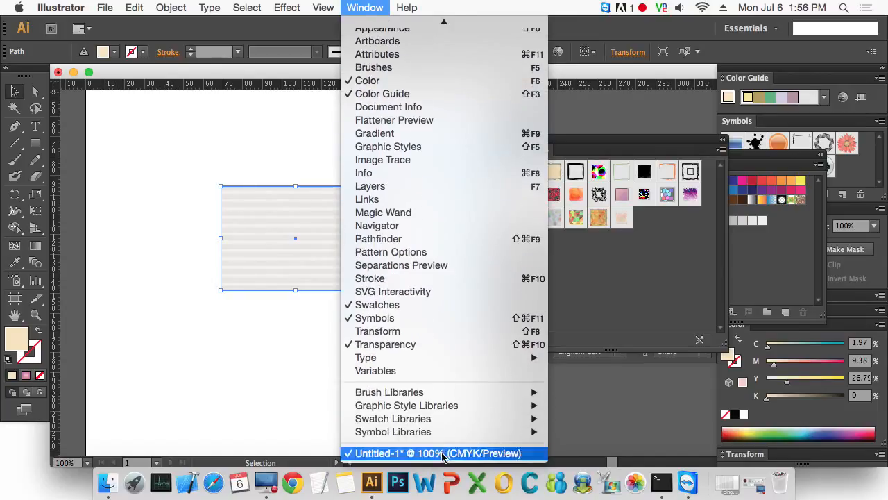
mouse_move(469, 410)
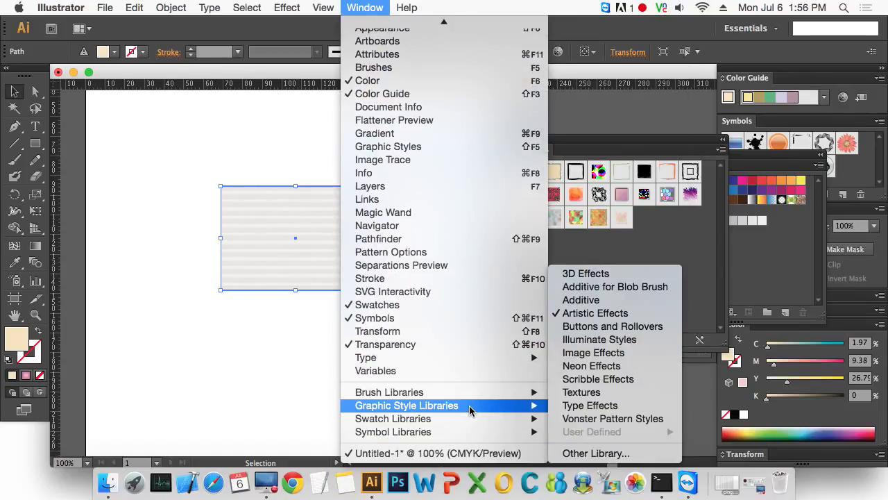
left_click(605, 365)
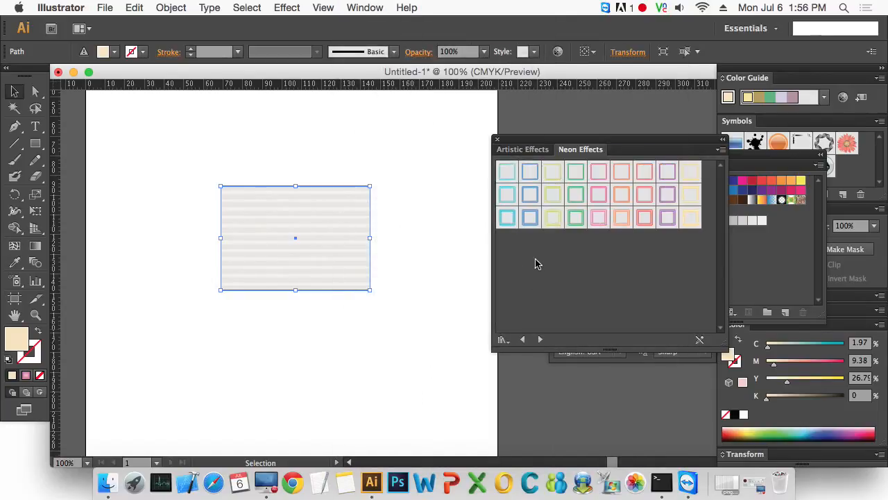
Step: Try the thick green, thick yellow-green and medium blue neon styles on the rectangle, deselecting it after each to view the result
left_click(575, 217)
left_click(362, 352)
left_click_drag(396, 374, 295, 226)
left_click(553, 217)
left_click(348, 345)
left_click_drag(383, 340, 285, 213)
left_click(530, 195)
left_click(414, 340)
left_click_drag(396, 333, 326, 194)
Step: Try the thin light blue, yellow-green and green neon styles on the rectangle and reselect it
left_click(508, 172)
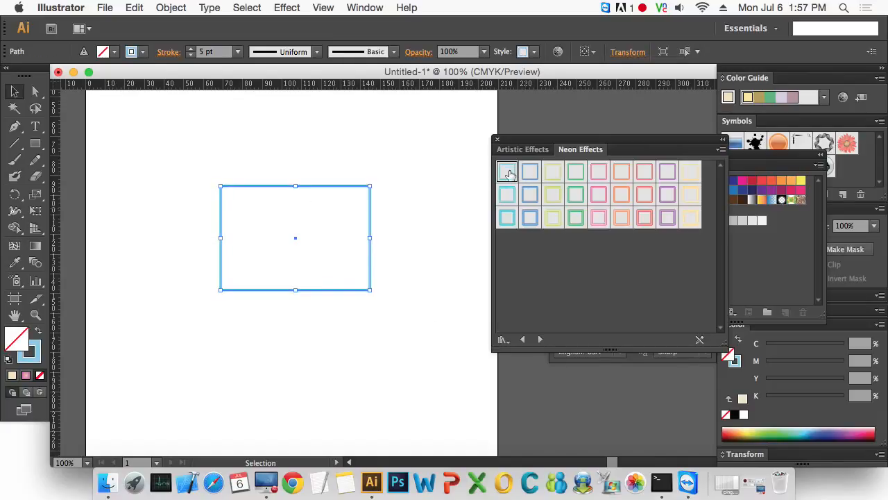
left_click(551, 173)
left_click(577, 174)
left_click(416, 345)
left_click_drag(366, 338, 334, 270)
Step: Apply the thick purple neon style to the rectangle, followed by the pale yellow ones from thickest to thinnest, and reselect it
left_click(668, 217)
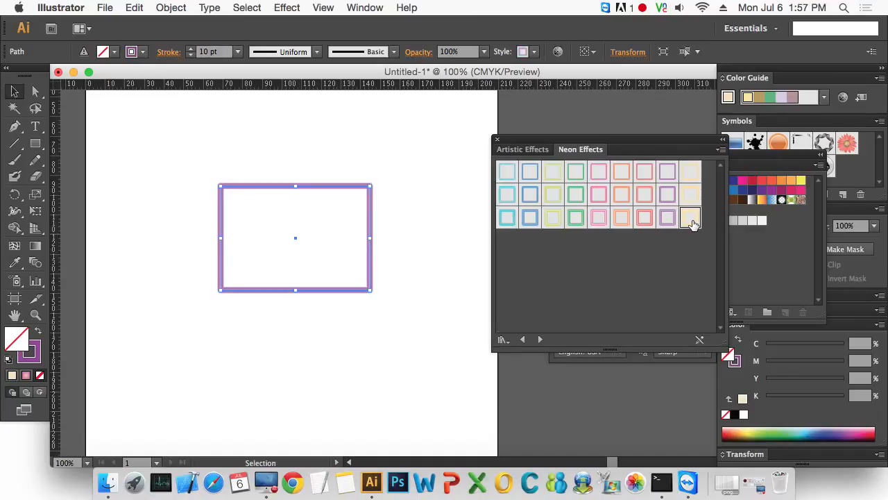
left_click(693, 220)
left_click(692, 194)
left_click(694, 174)
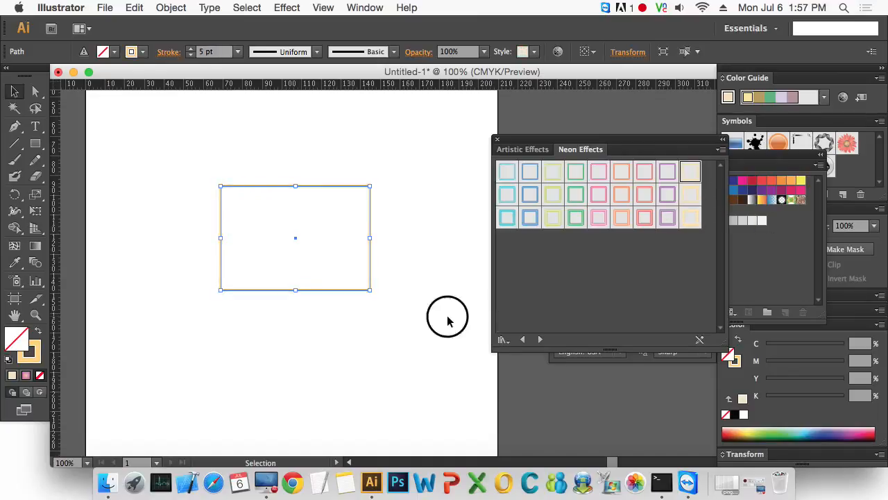
left_click_drag(423, 326, 302, 229)
Step: Open the Links panel and move it over the document beside the Neon Effects panel
left_click(366, 7)
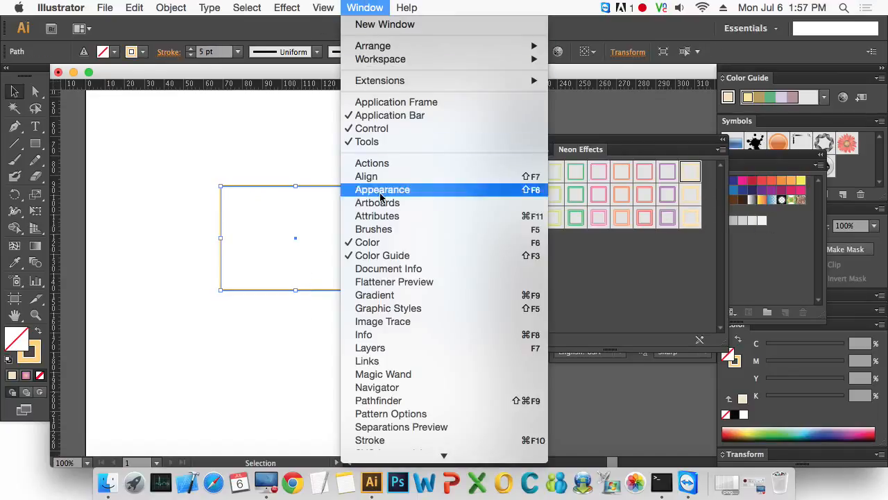
scroll(479, 312, "down", 5)
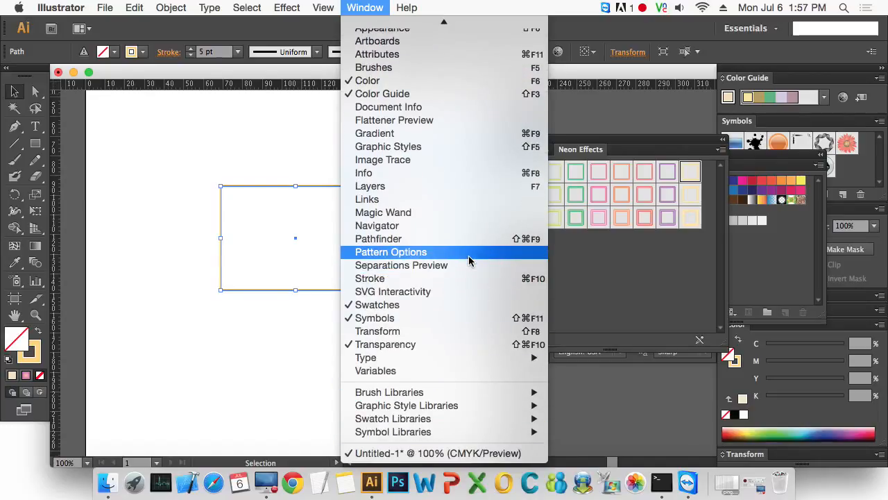
left_click(456, 200)
left_click_drag(847, 106, 414, 158)
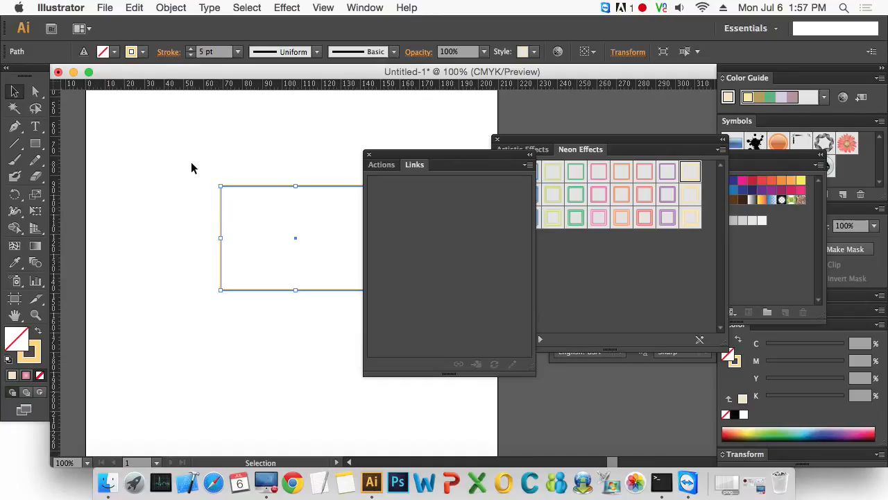
Step: Remove the rectangle from the artboard and place bc.psd from the Downloads folder as a linked image
left_click(292, 312)
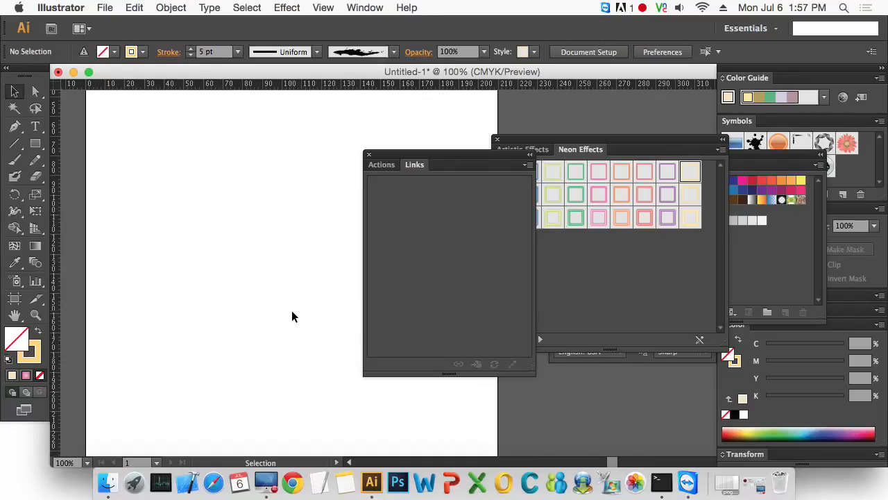
left_click(105, 7)
left_click(149, 213)
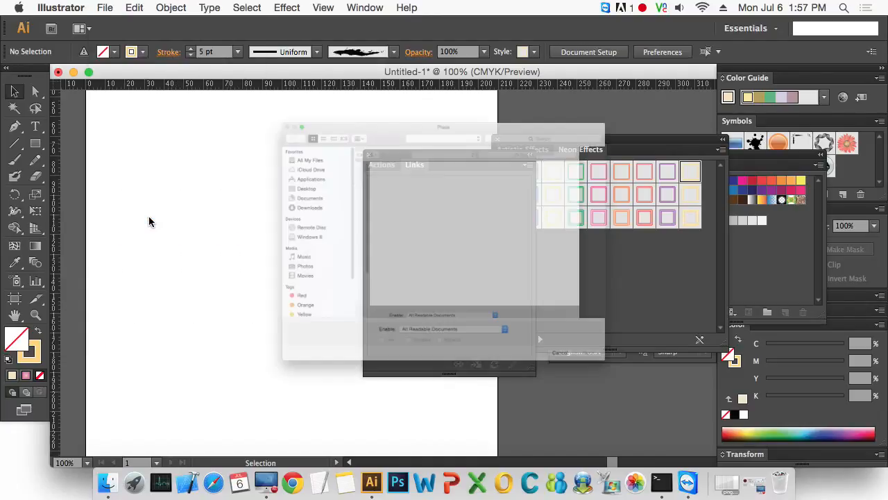
left_click(329, 179)
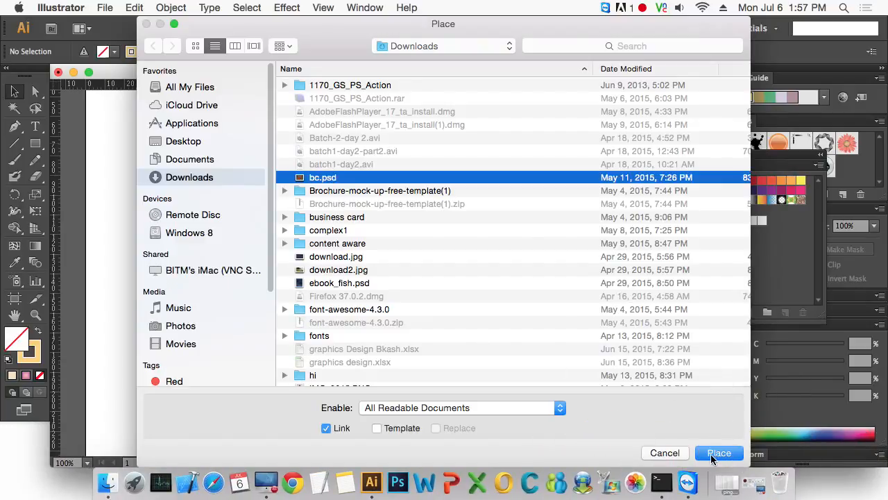
left_click(719, 452)
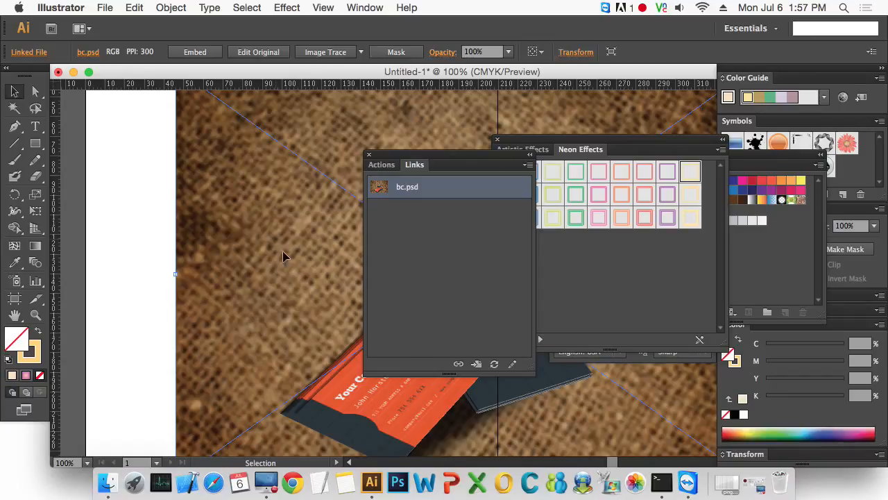
Step: Bring the whole placed image into view at 50% and deselect and reselect it to examine its link cross and Links entry
key("super+minus")
key("super+minus")
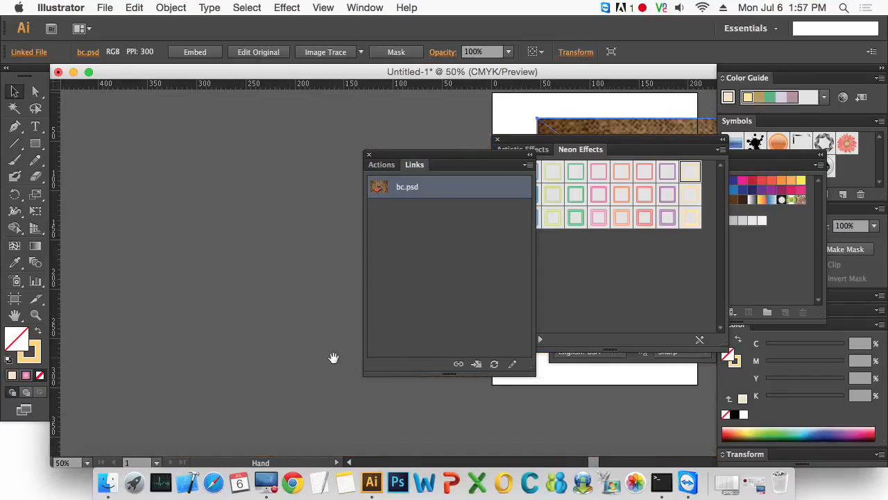
left_click_drag(62, 331, 262, 305)
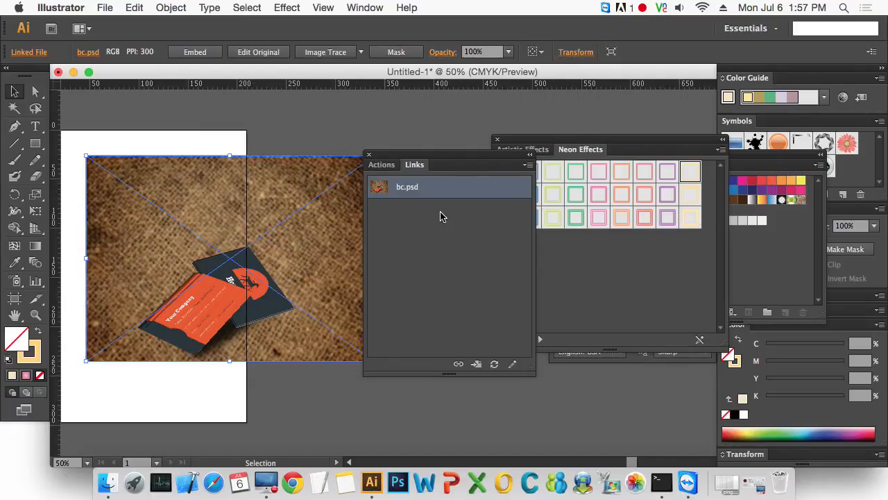
left_click(319, 390)
left_click(301, 301)
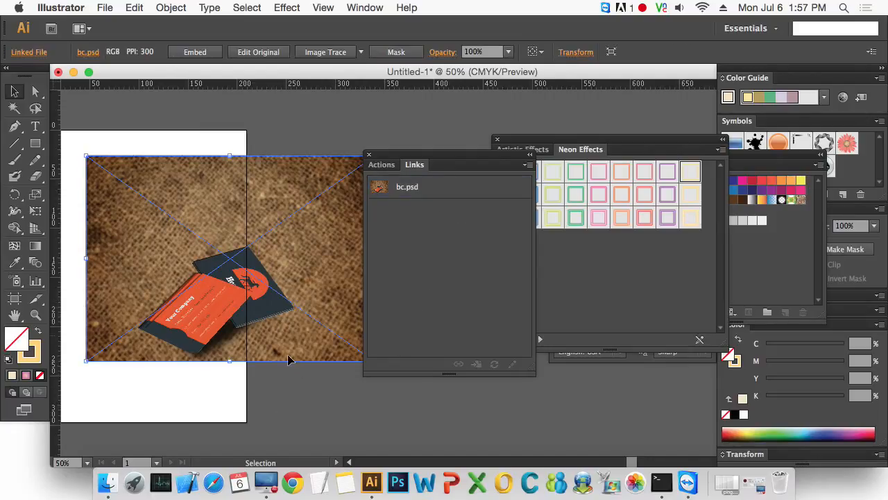
left_click(321, 399)
left_click(314, 300)
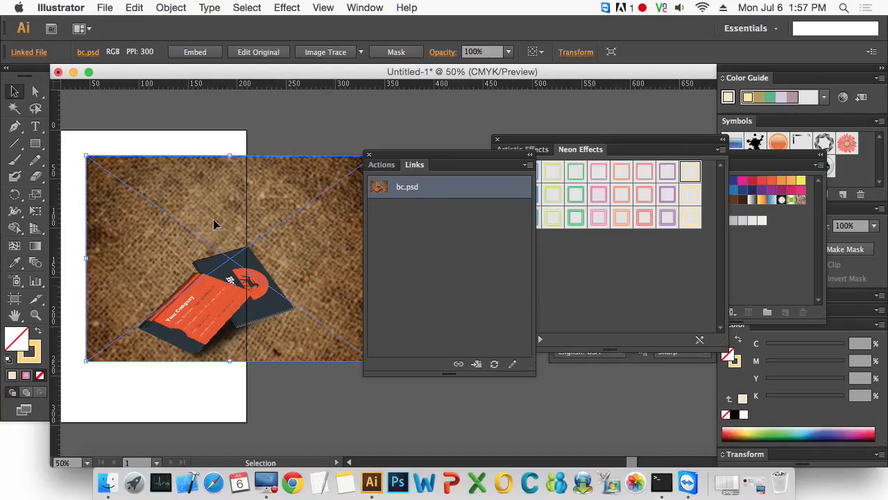
Step: Move the placed image slightly down and to the left, and embed it with its layers flattened to a single image
left_click_drag(293, 303, 270, 321)
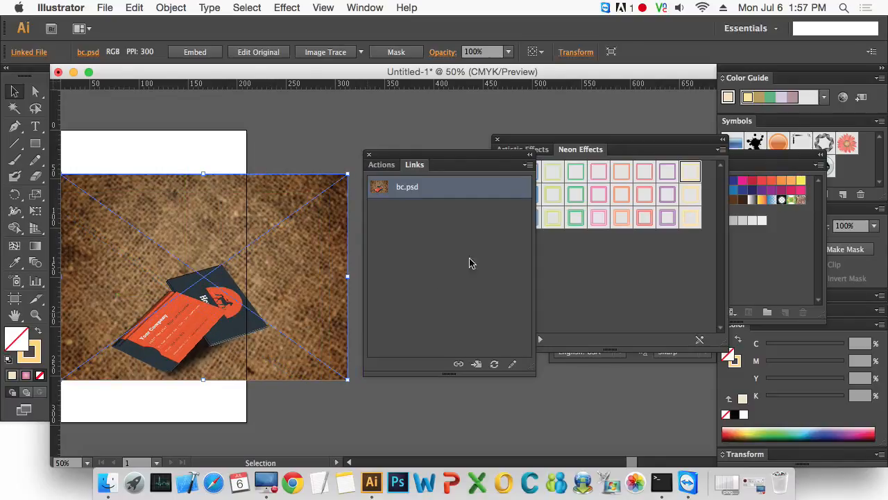
left_click(528, 166)
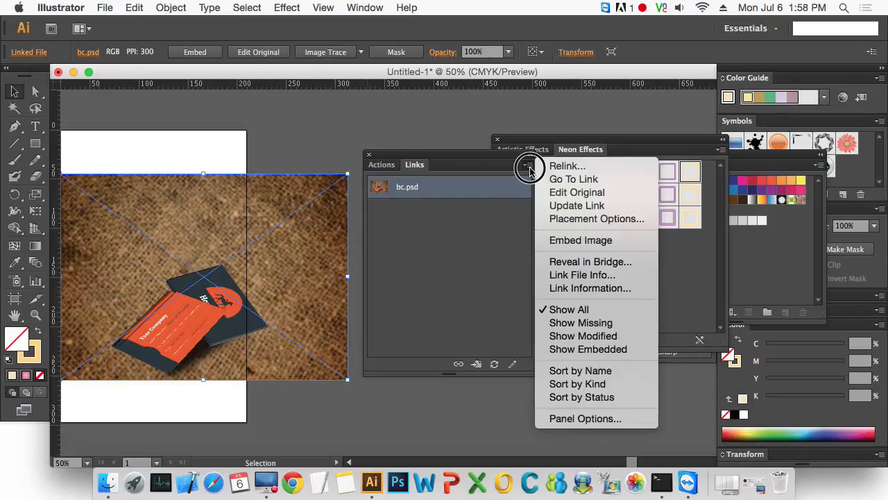
left_click(616, 240)
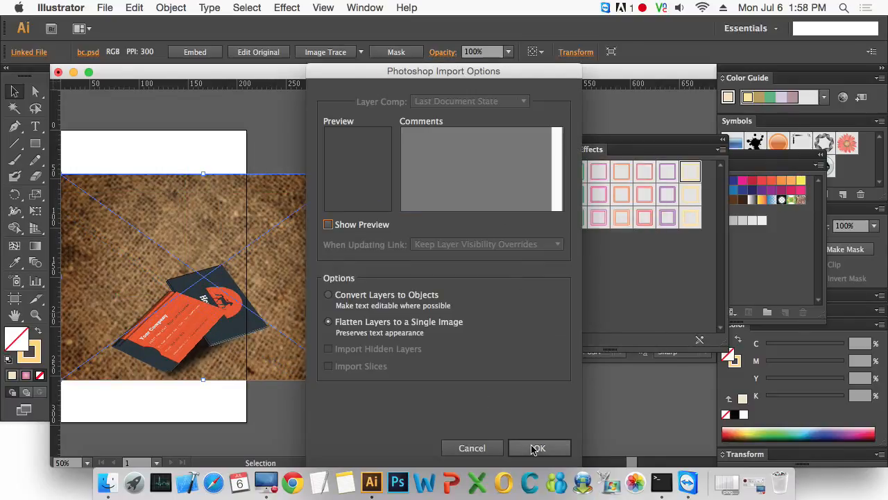
left_click(538, 448)
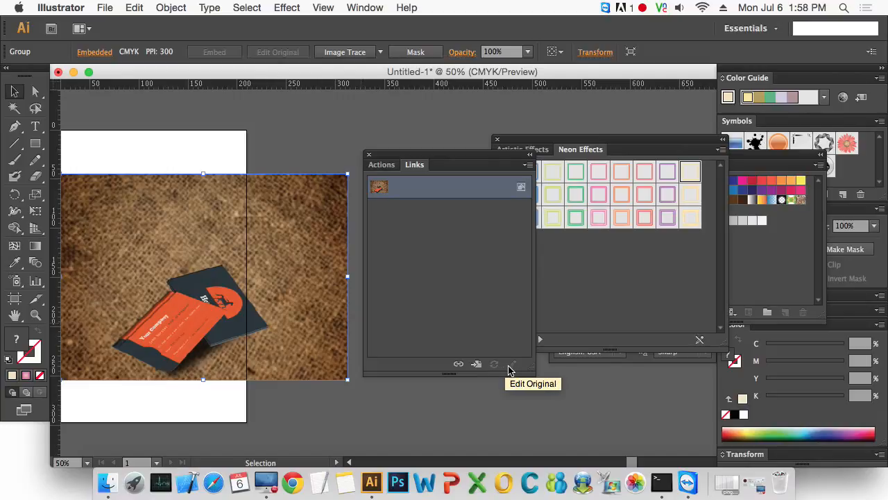
Step: Deselect and reselect the embedded image to inspect it, and move the Links panel clear of it
left_click(333, 411)
left_click(273, 355)
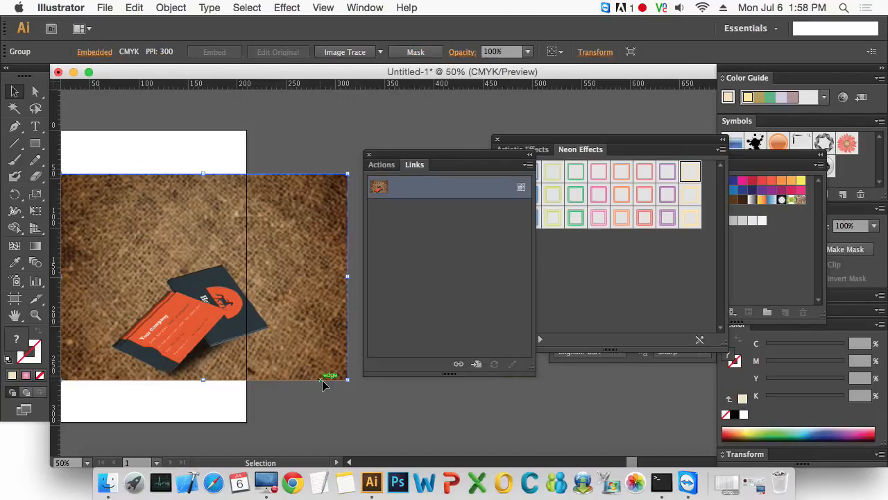
key("space")
left_click_drag(319, 280, 331, 239)
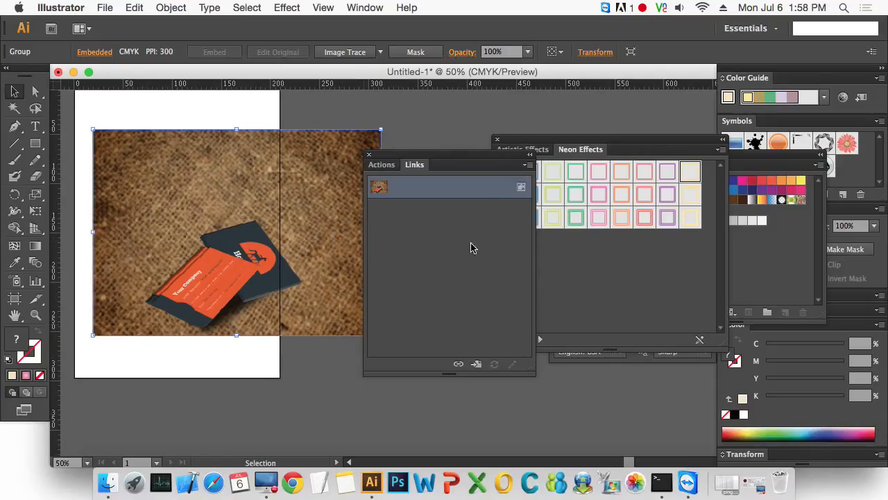
left_click_drag(440, 153, 529, 164)
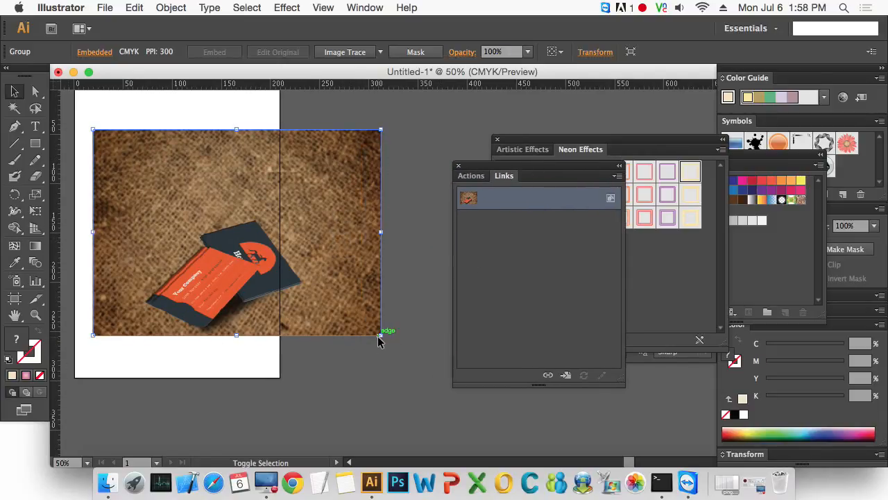
Step: Try scaling the embedded image down to less than half its size, and undo both the scaling and the embedding
left_click_drag(380, 335, 224, 260)
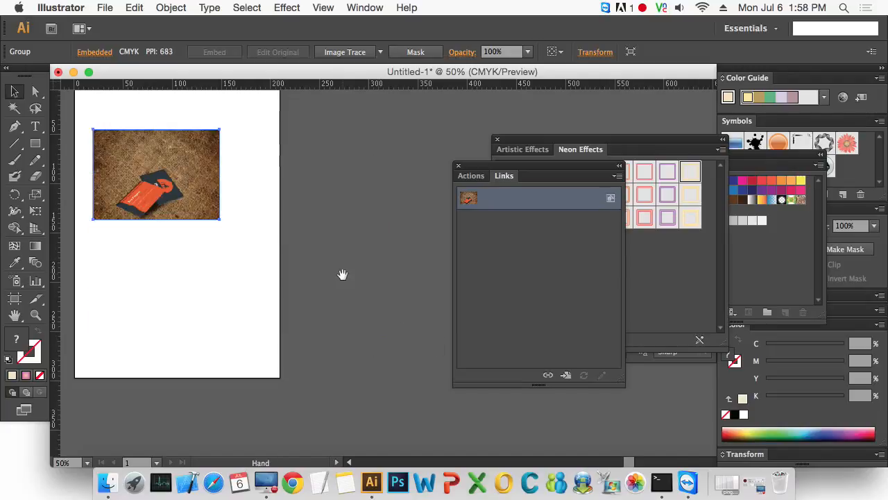
scroll(361, 305, "up", 3)
scroll(361, 305, "left", 5)
key("super+z")
key("super+z")
key("super+z")
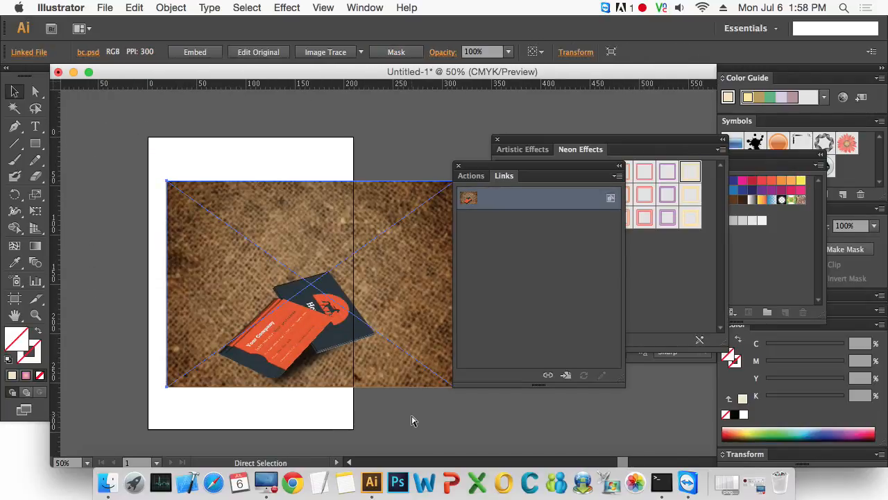
Step: Move the linked image left across the artboard and delete it
left_click_drag(326, 303, 285, 303)
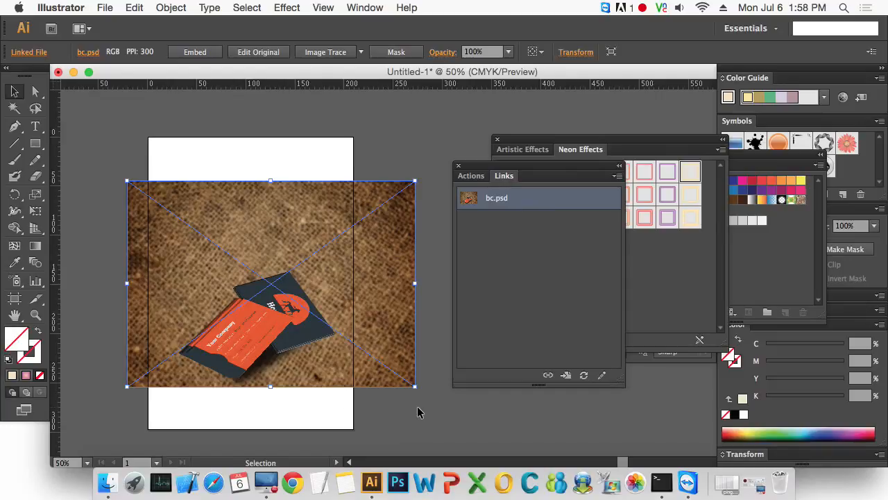
key("Delete")
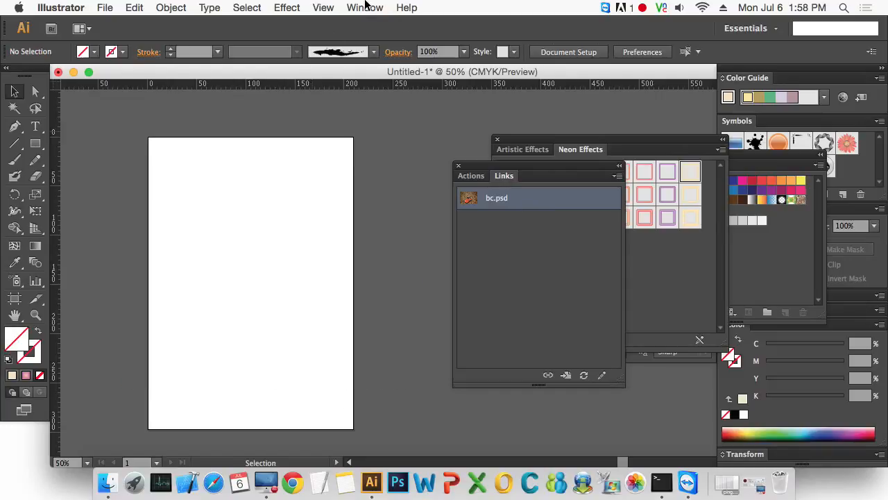
left_click(365, 7)
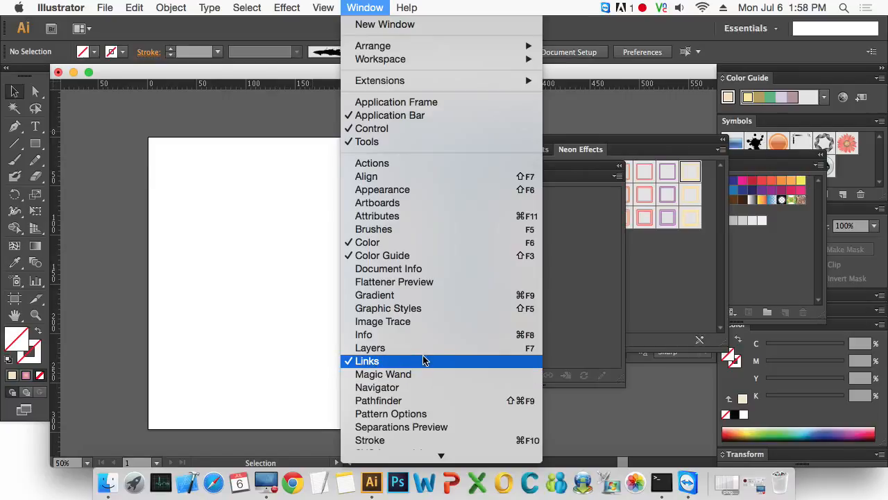
mouse_move(454, 458)
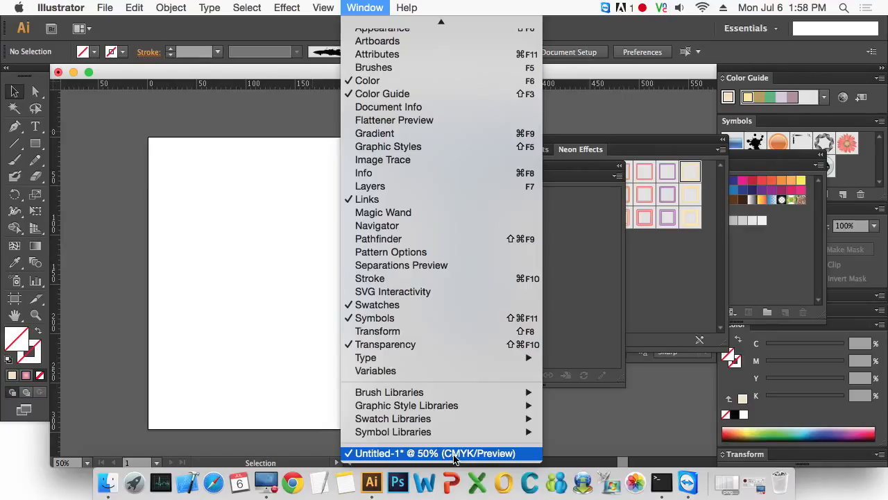
mouse_move(274, 10)
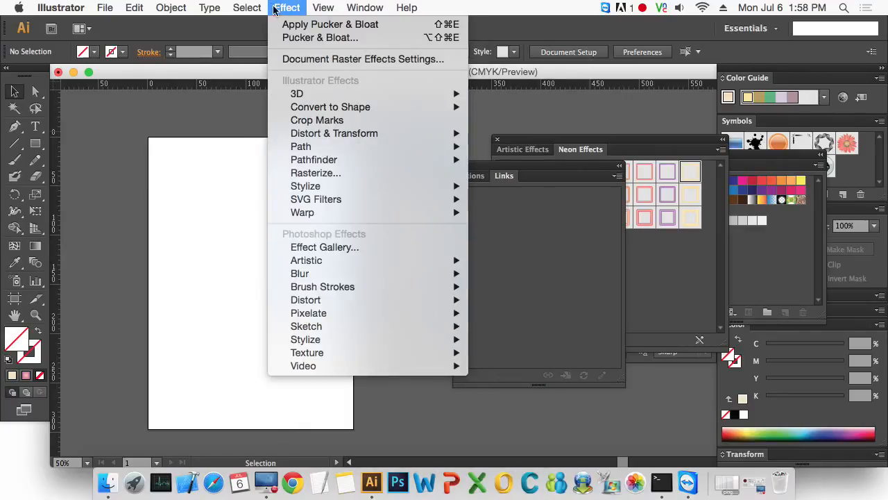
mouse_move(176, 14)
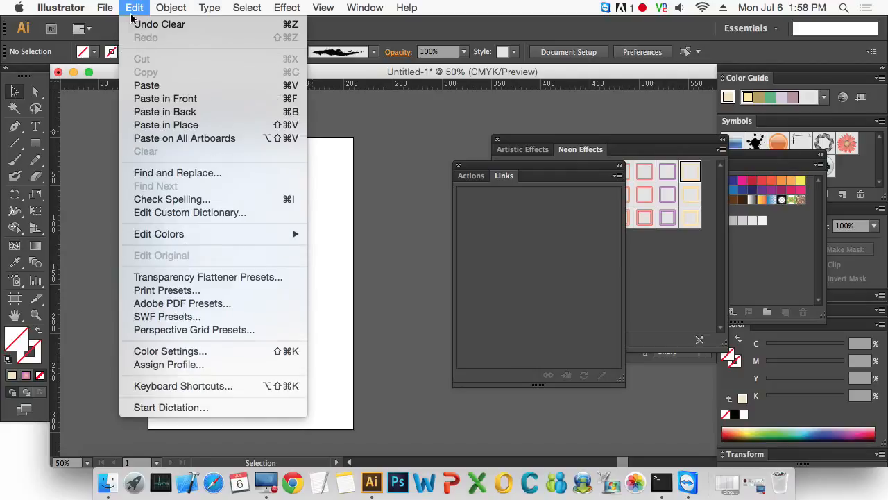
mouse_move(104, 10)
left_click(372, 279)
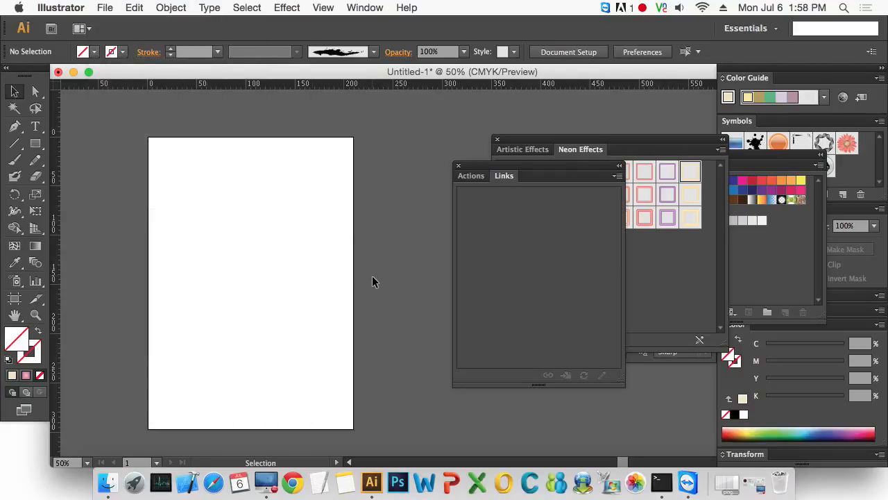